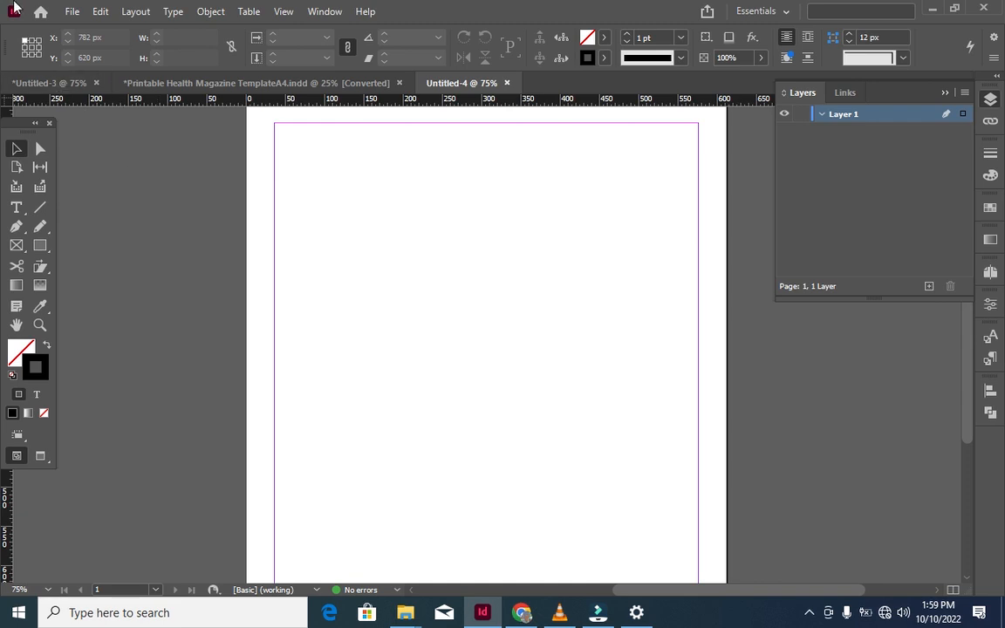
Place the Carlo-Ancelotti image, with Replace Selected Item off, at about 490 × 275 px and move it against the page's left margin.
click(72, 11)
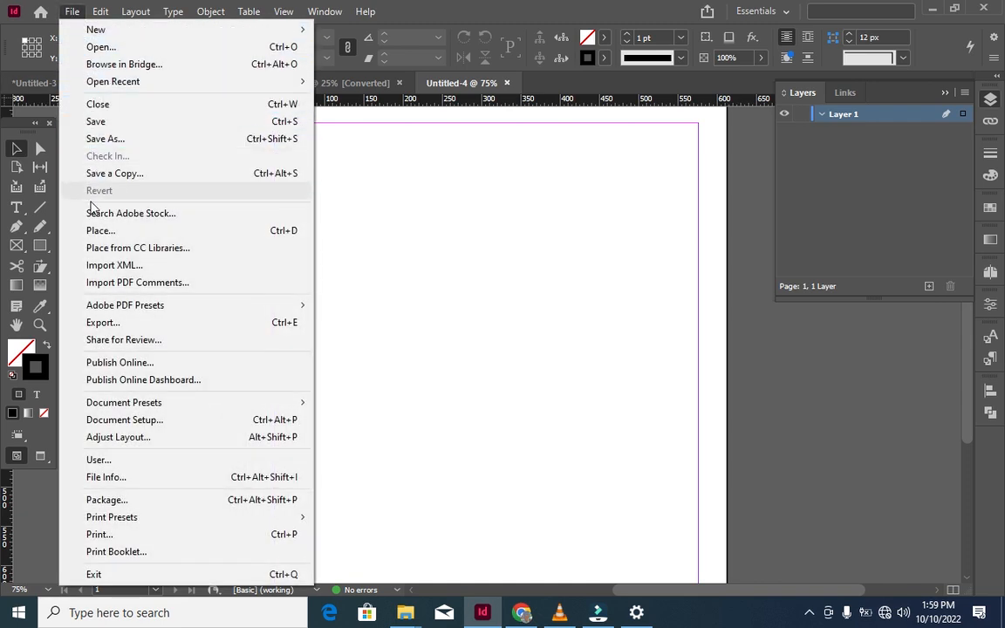
click(96, 230)
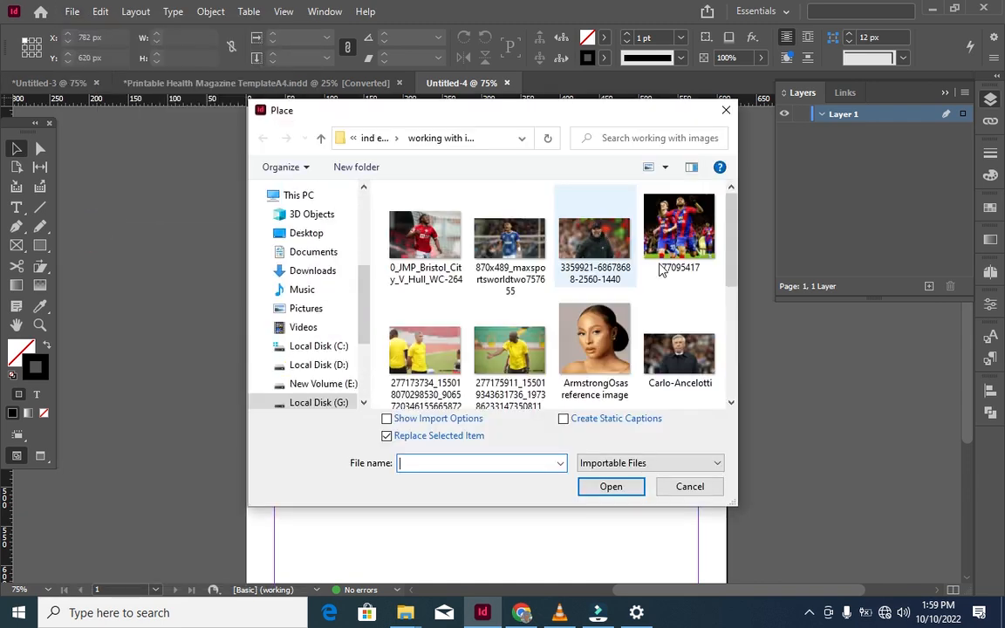
click(667, 349)
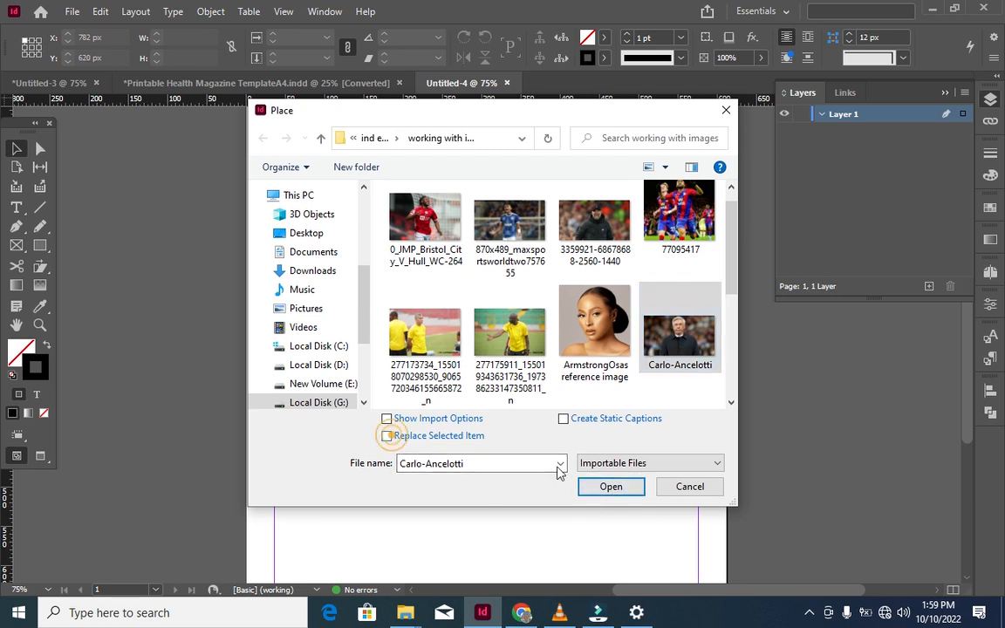
click(608, 487)
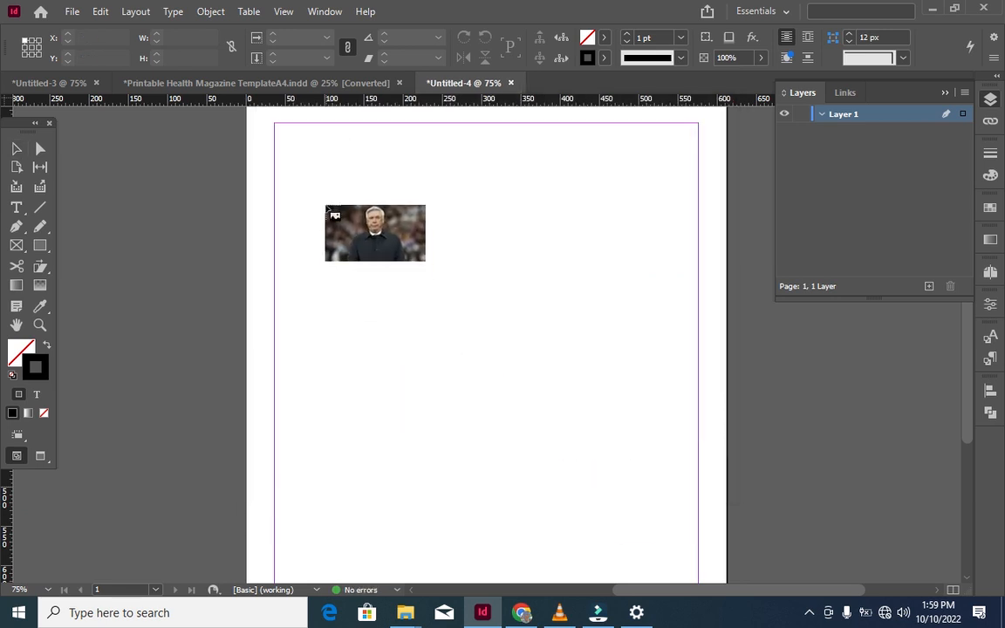
drag(316, 171, 315, 386)
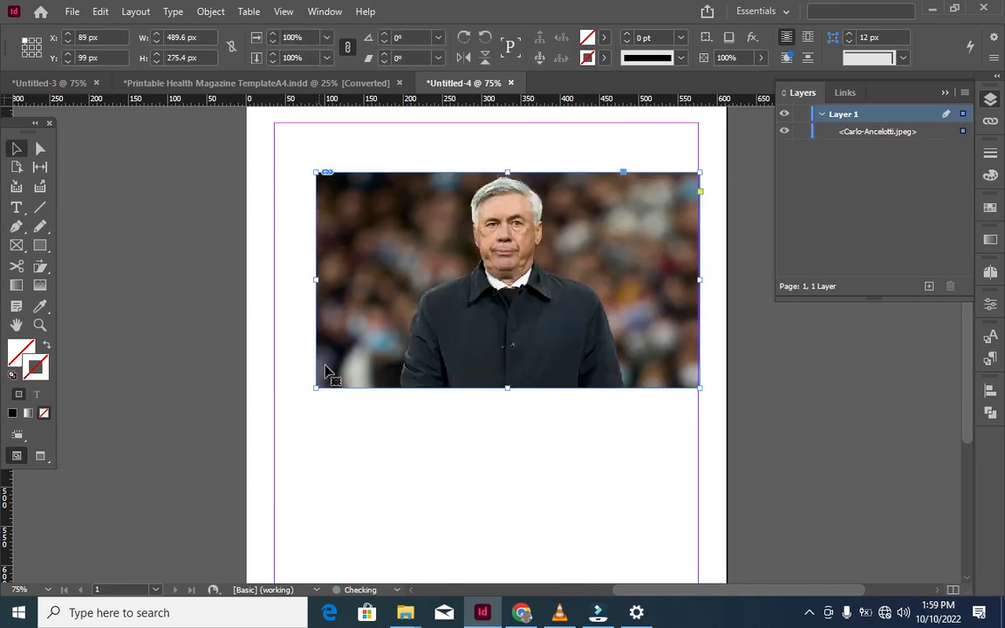
drag(511, 223, 485, 293)
Set the document's display performance to High Quality Display.
click(325, 11)
mouse_move(285, 11)
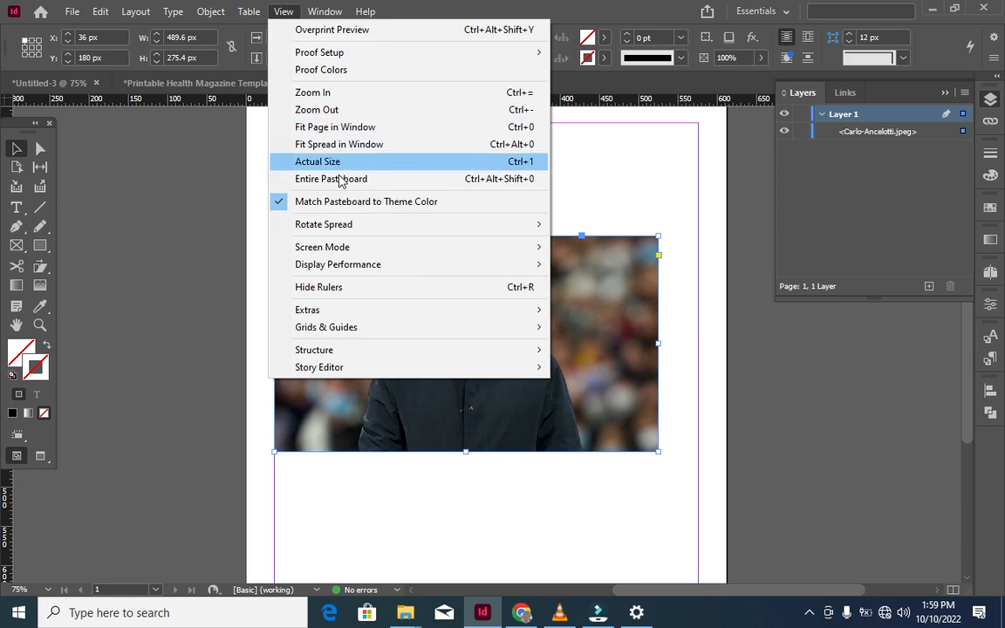
mouse_move(346, 251)
mouse_move(463, 263)
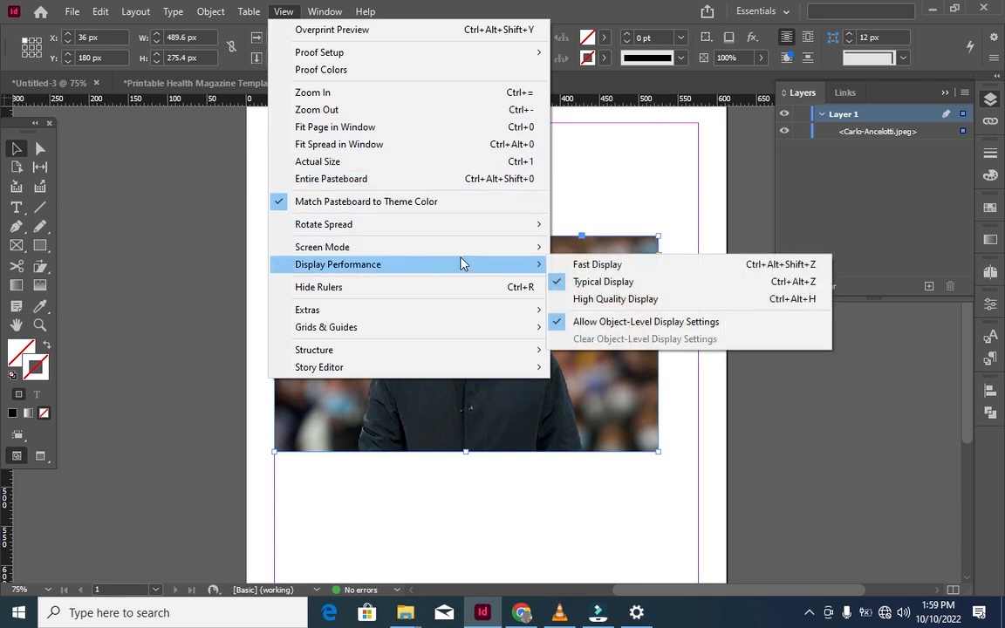
click(585, 299)
Move the image to the horizontal centre of the page, at about X 61 px, Y 177 px.
drag(522, 305, 540, 307)
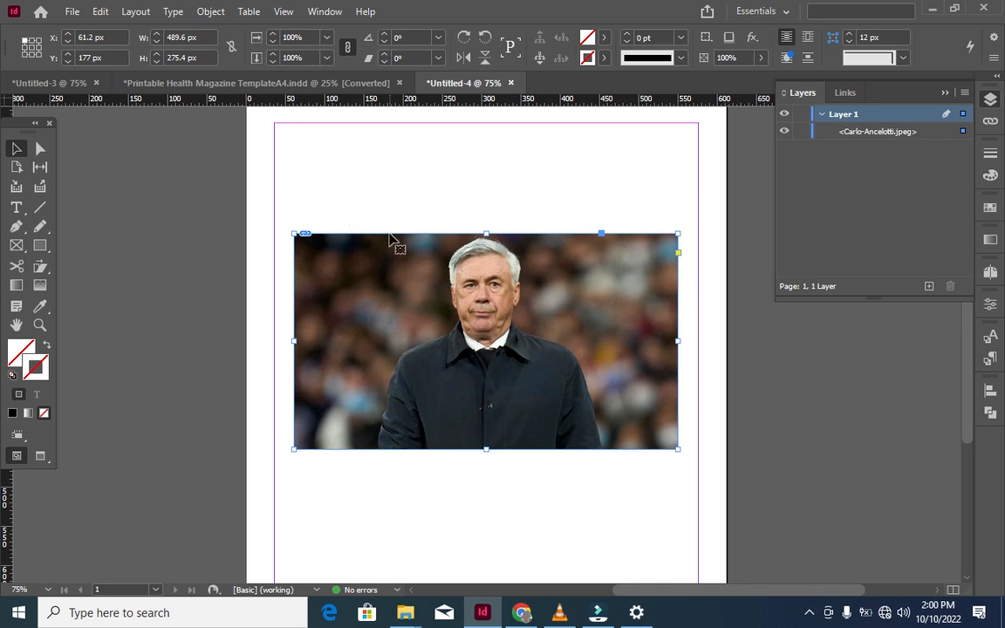
key(ctrl+equal)
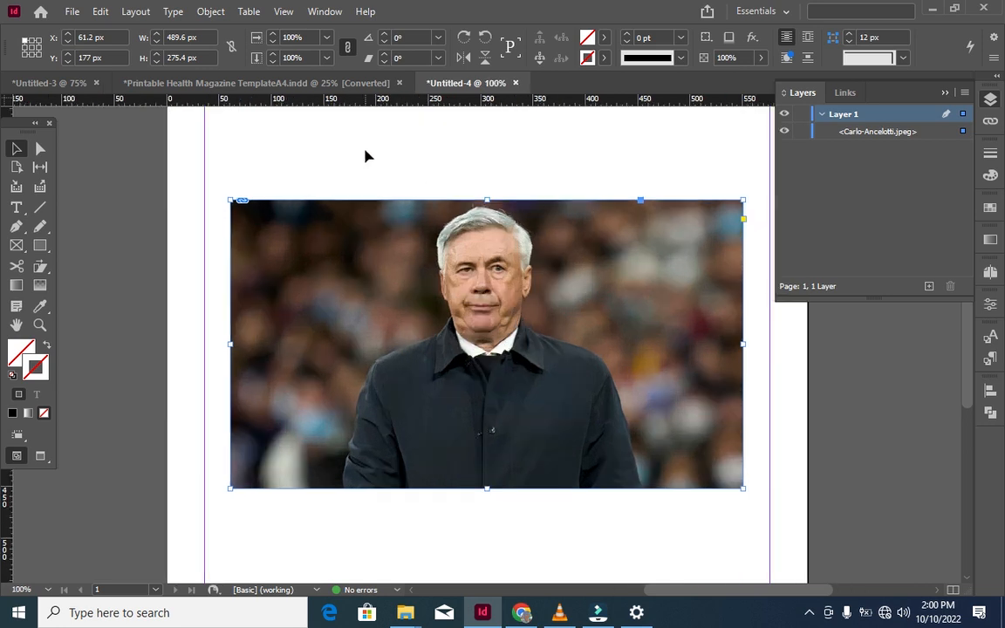
key(ctrl+equal)
key(ctrl+minus)
Copy the image and paste the duplicate in place, exactly over the original.
right_click(495, 325)
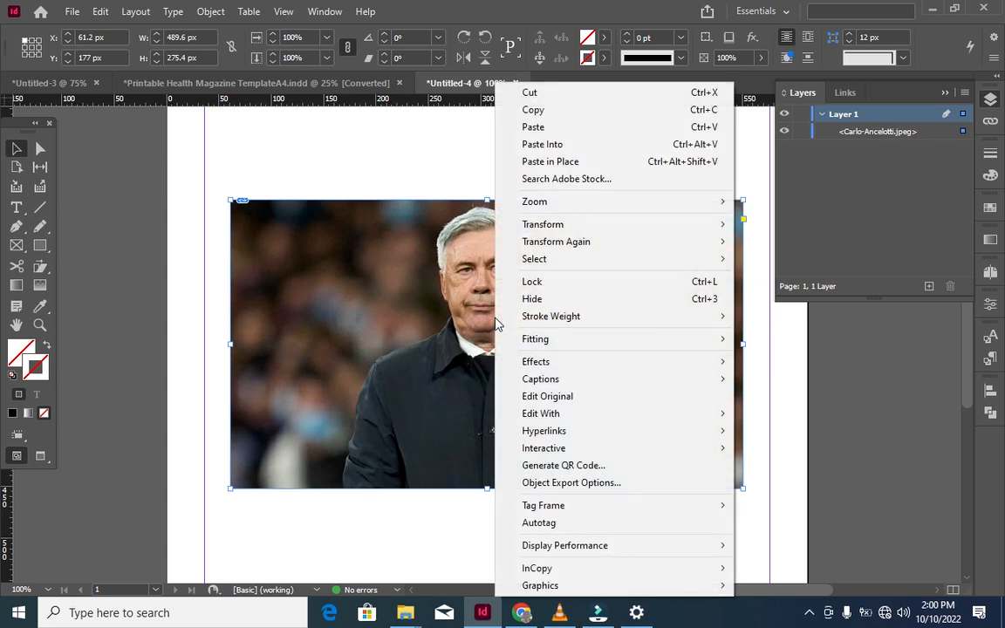
click(541, 116)
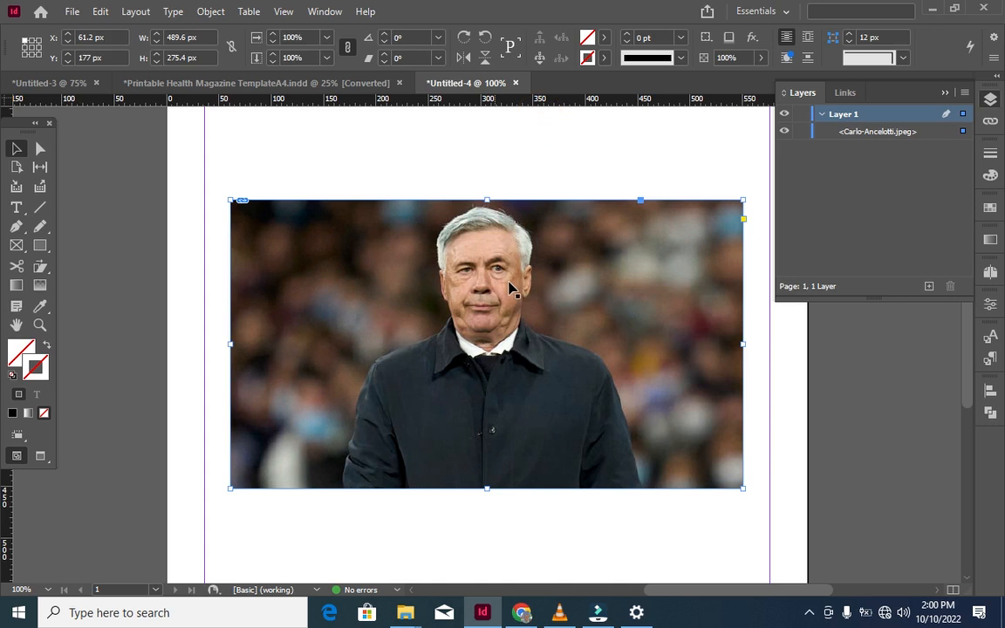
right_click(509, 285)
click(565, 309)
Hide and lock the lower Carlo-Ancelotti.jpeg copy in Layer 1, leaving the upper copy as the active item.
click(853, 150)
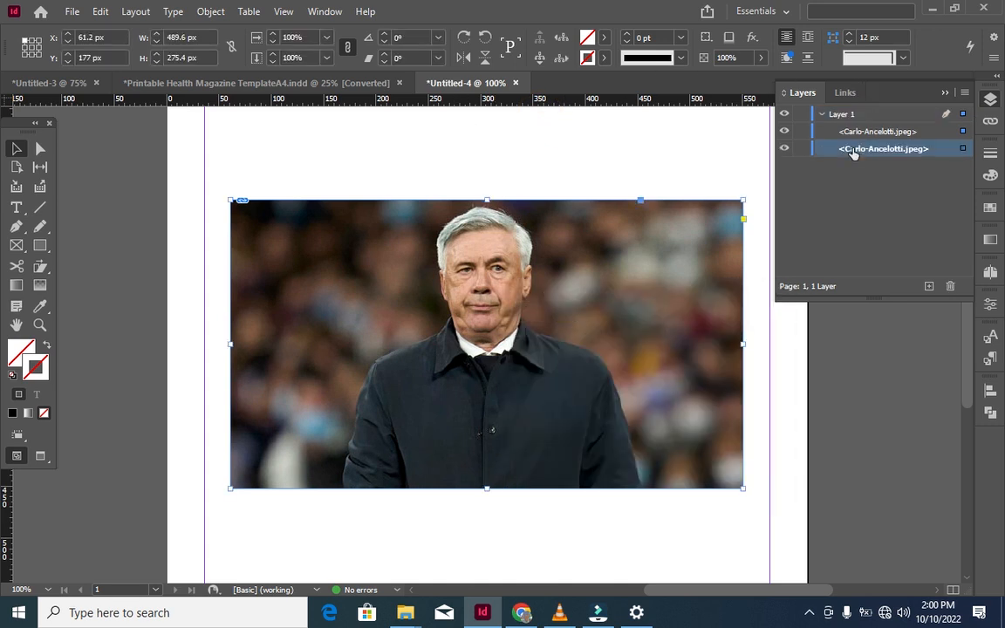
click(962, 151)
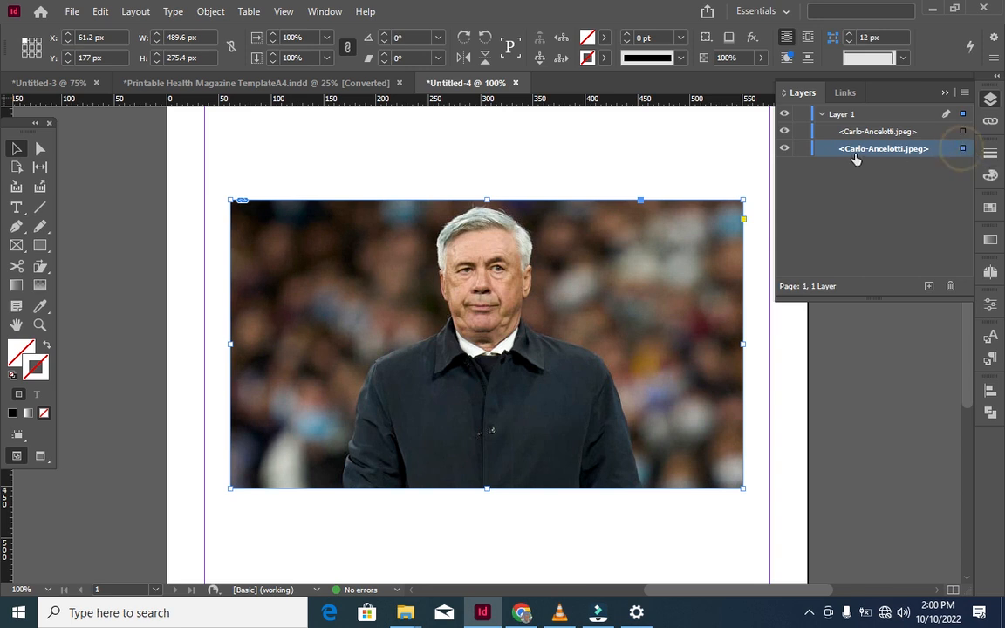
click(783, 148)
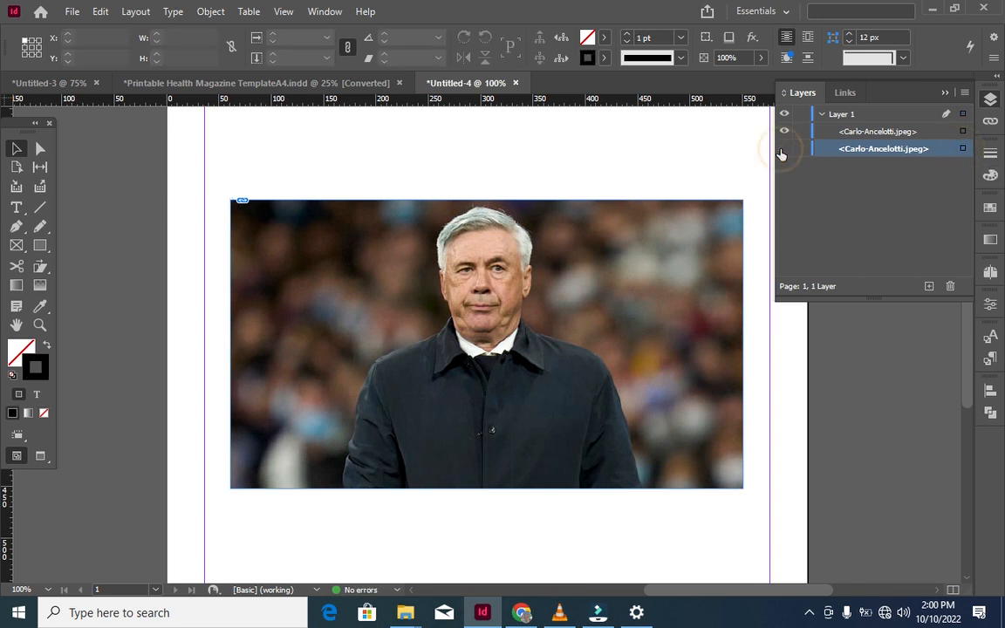
click(800, 150)
click(898, 133)
click(898, 133)
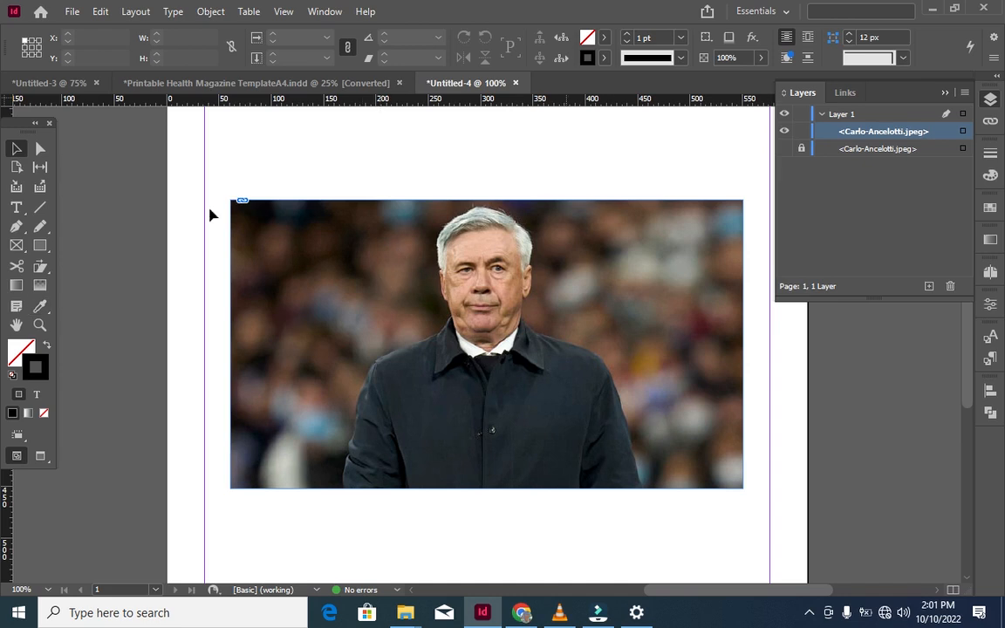
Draw an ellipse about 225 × 219 px over the man's face and chest.
click(41, 247)
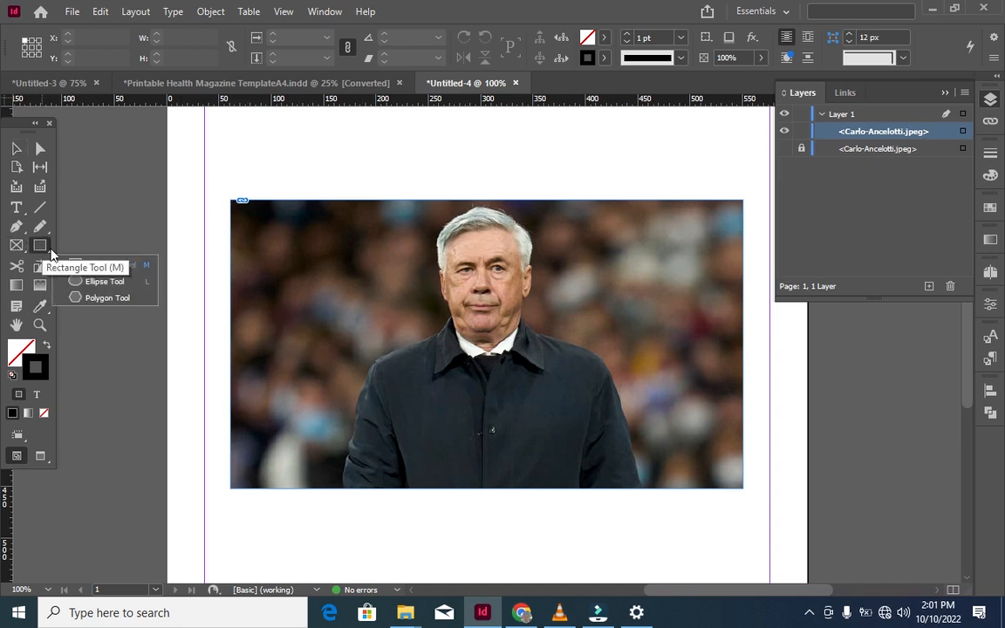
click(94, 281)
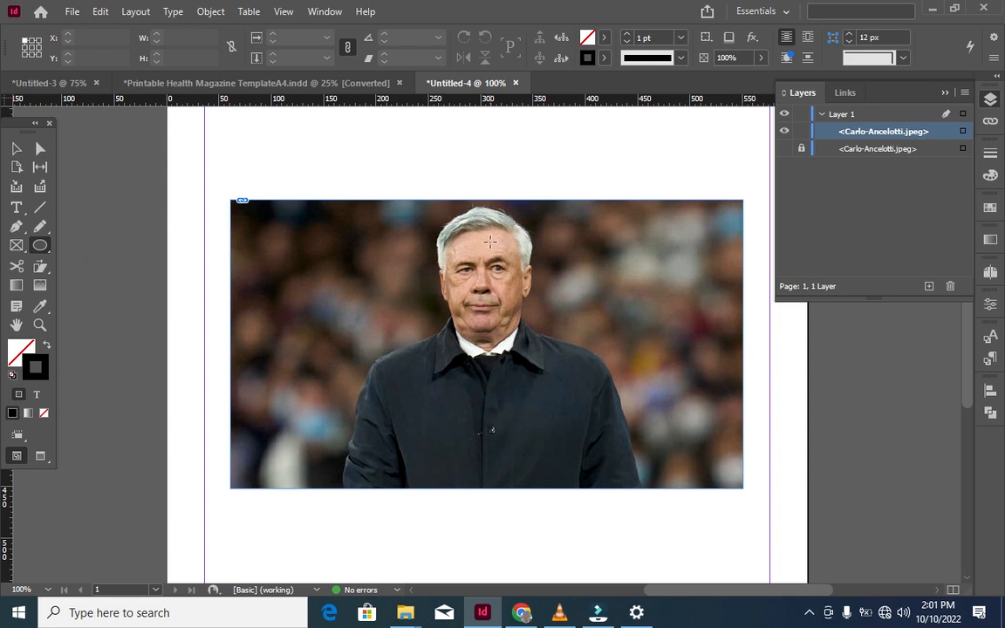
mouse_move(390, 253)
mouse_down()
mouse_move(624, 452)
mouse_move(638, 489)
mouse_move(590, 482)
mouse_move(608, 483)
mouse_move(585, 492)
mouse_move(600, 476)
mouse_move(600, 493)
mouse_move(604, 479)
mouse_up()
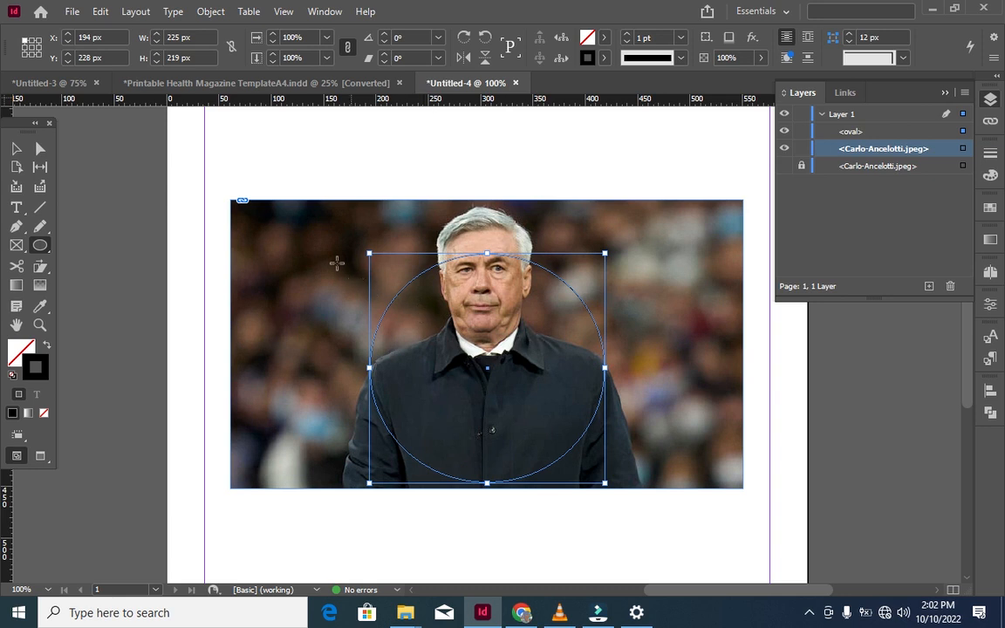
Cut the visible image and paste it into the ellipse so the oval crops the photo.
click(16, 149)
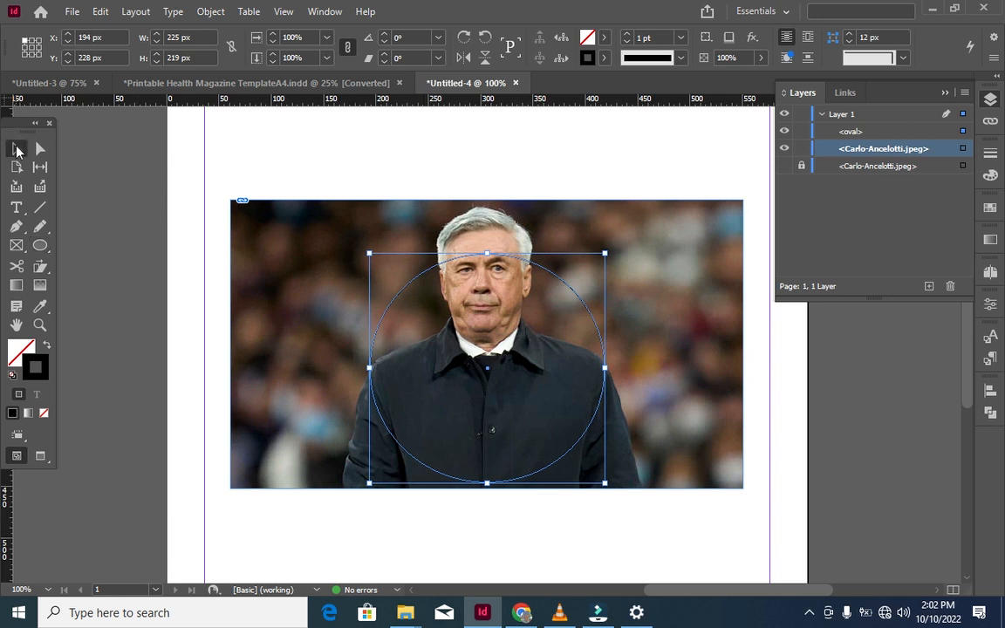
click(282, 226)
right_click(585, 246)
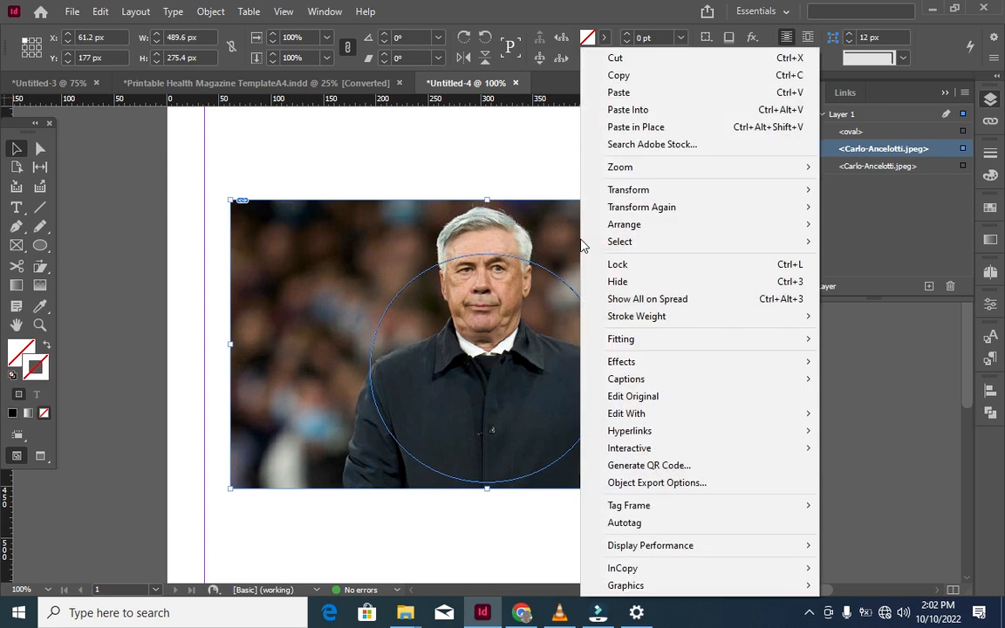
click(613, 58)
click(539, 268)
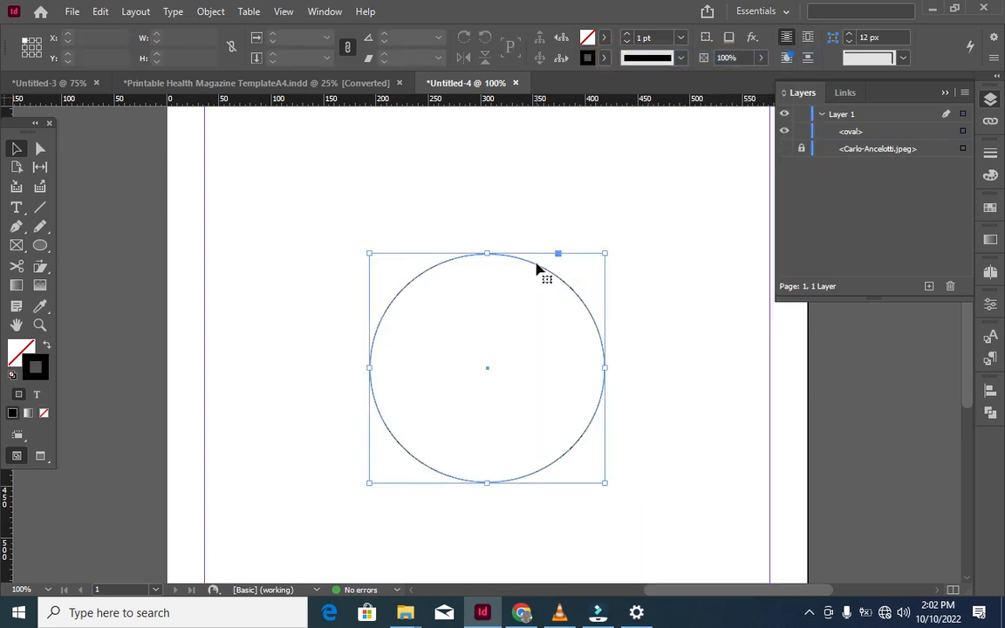
right_click(487, 312)
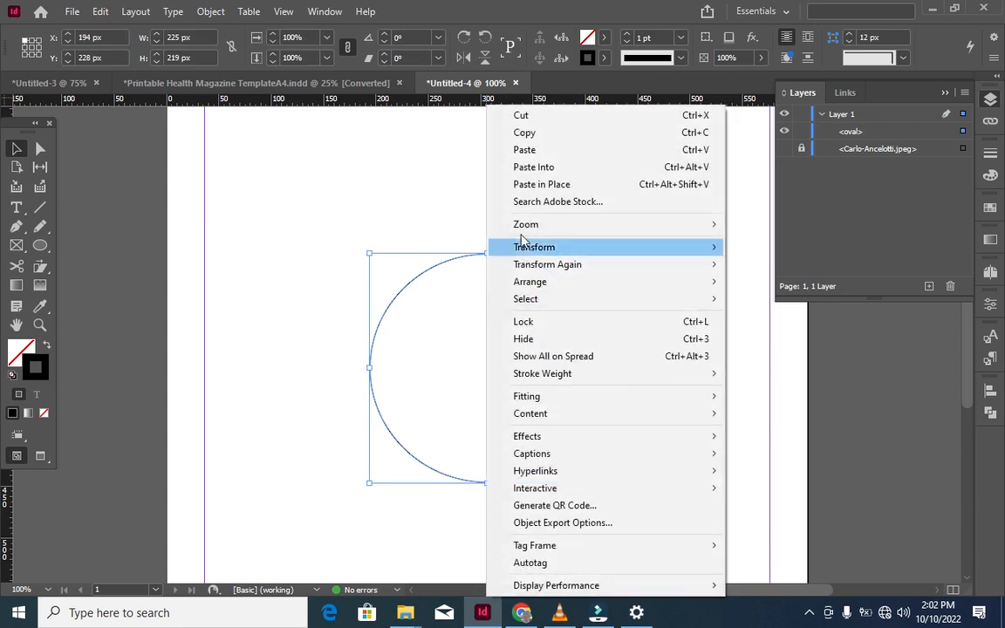
click(533, 168)
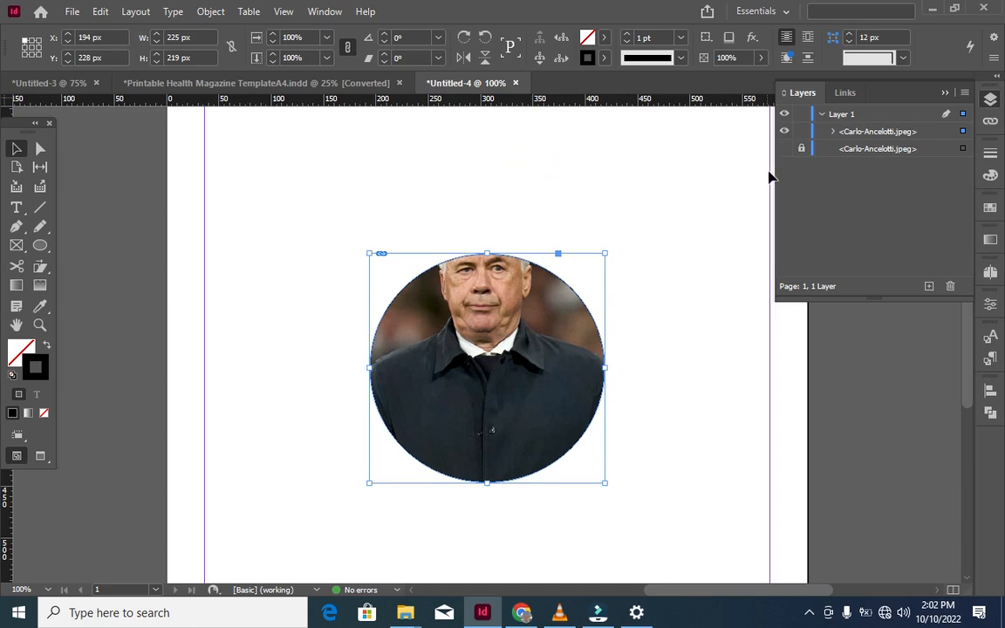
Show and unlock the full Carlo-Ancelotti.jpeg copy beneath the oval crop, and clear the selection.
click(789, 149)
click(848, 151)
click(783, 150)
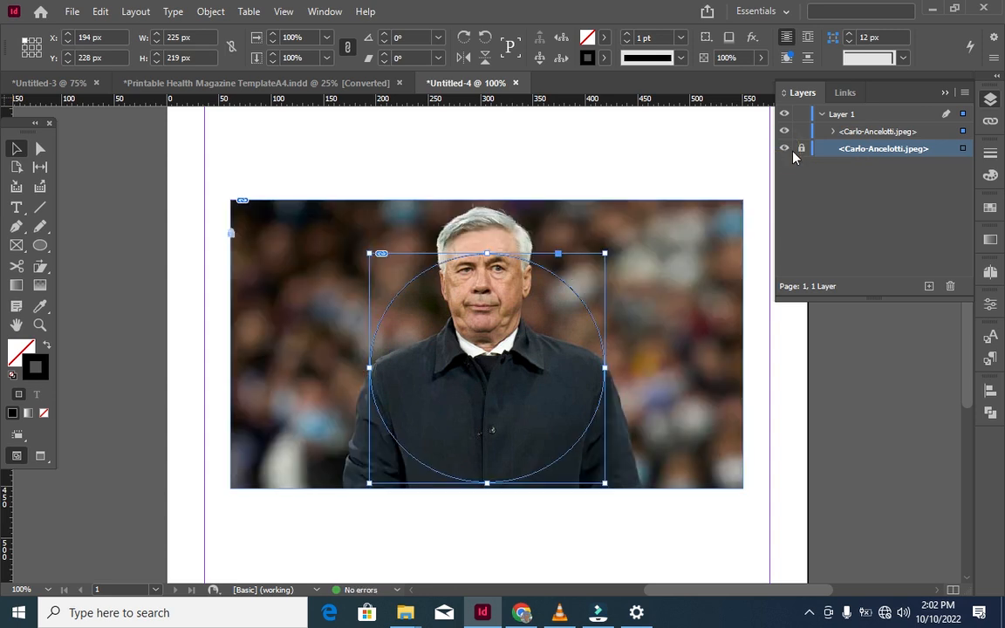
click(801, 150)
click(455, 193)
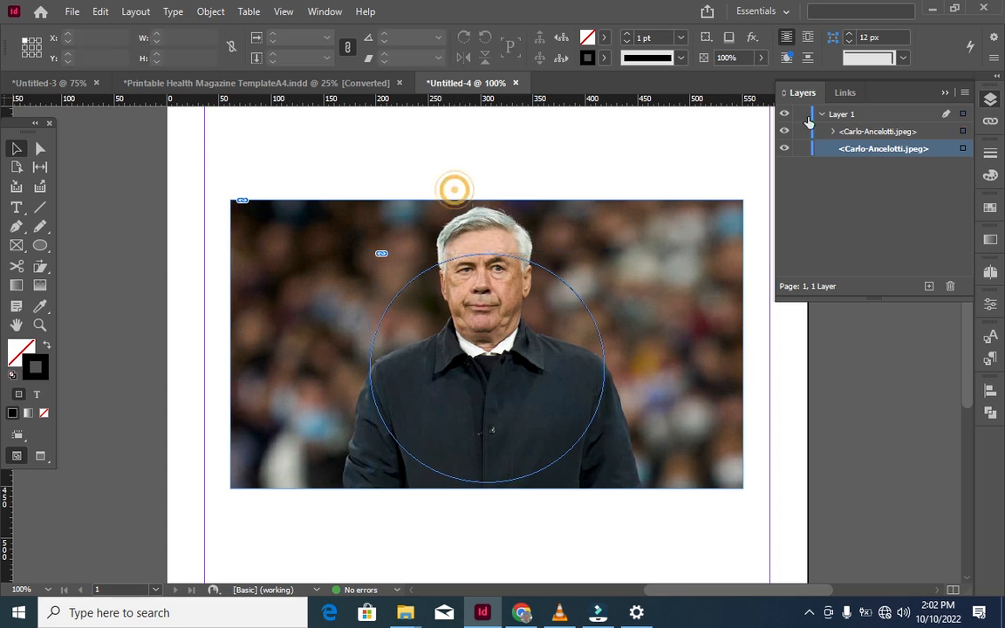
Start a Pen tool path at the outer edge of the ear on the picture's right side, with its stroke set to None.
click(19, 228)
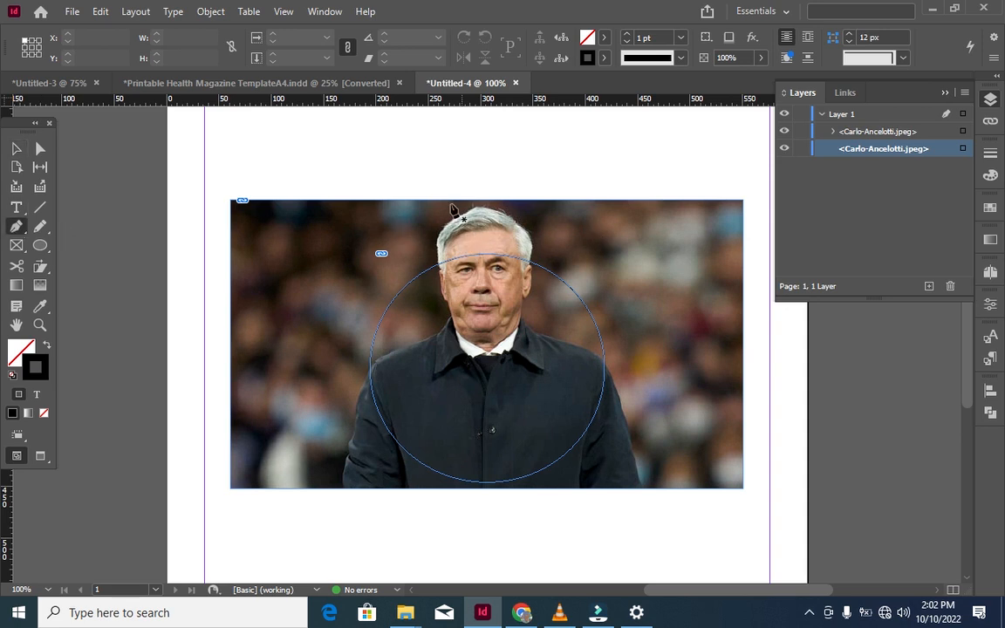
key(ctrl+equal)
key(ctrl+equal)
key(ctrl+equal)
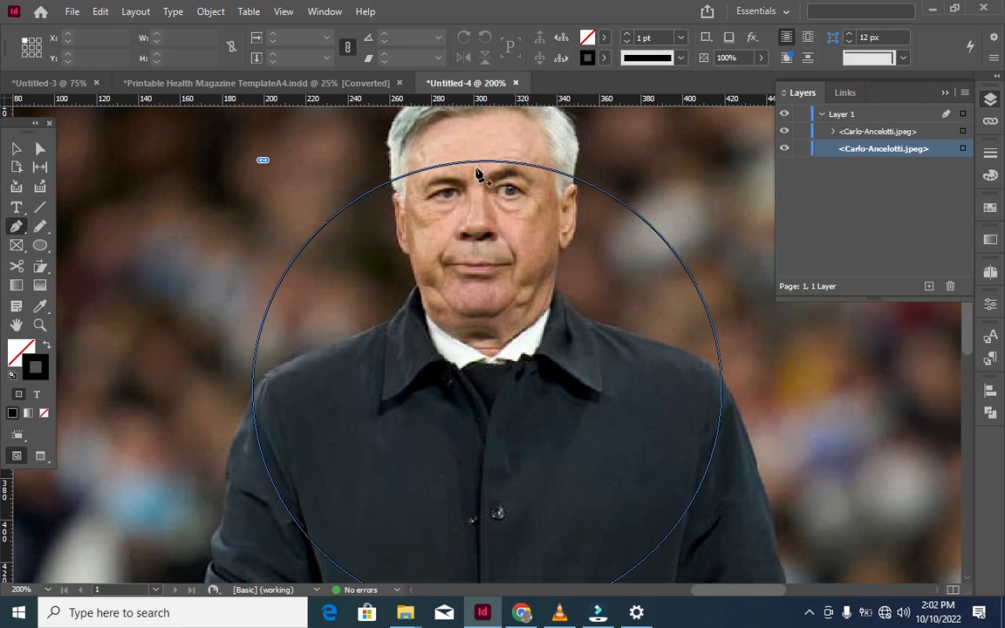
scroll(384, 174, up, 3)
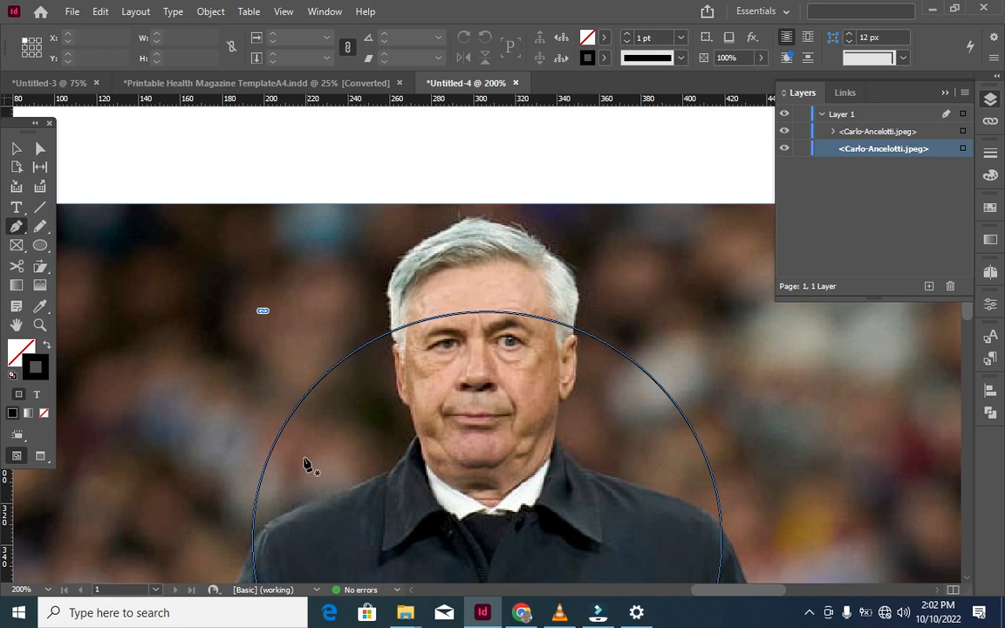
scroll(242, 489, up, 1)
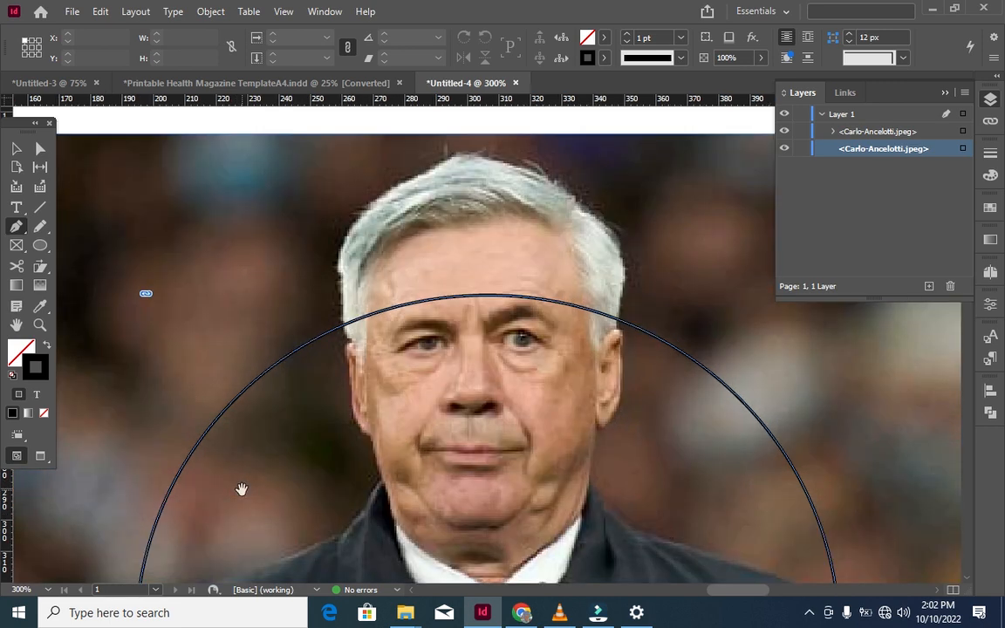
scroll(297, 452, up, 2)
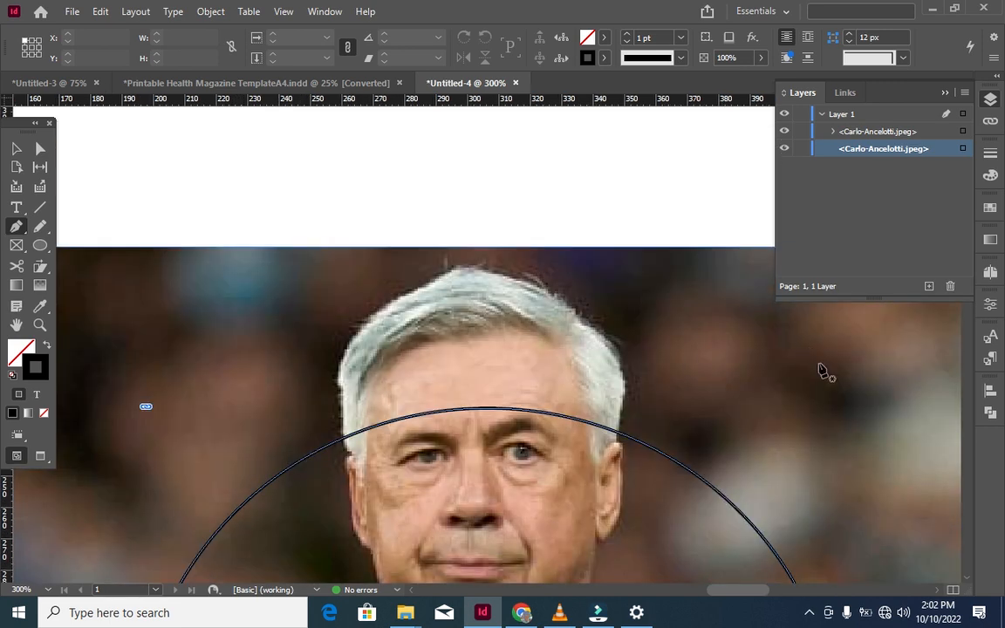
click(624, 463)
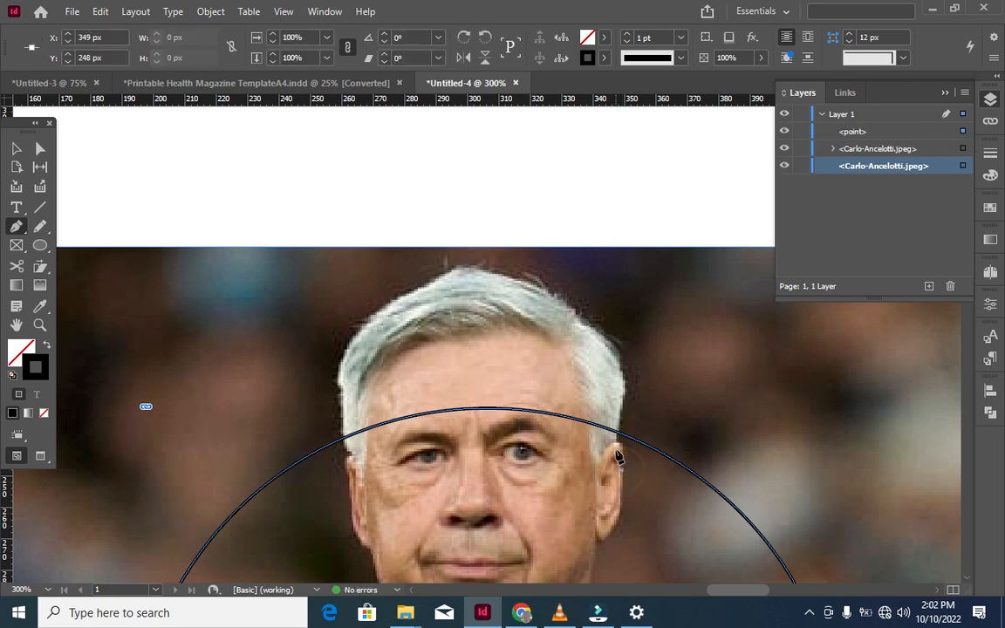
click(596, 58)
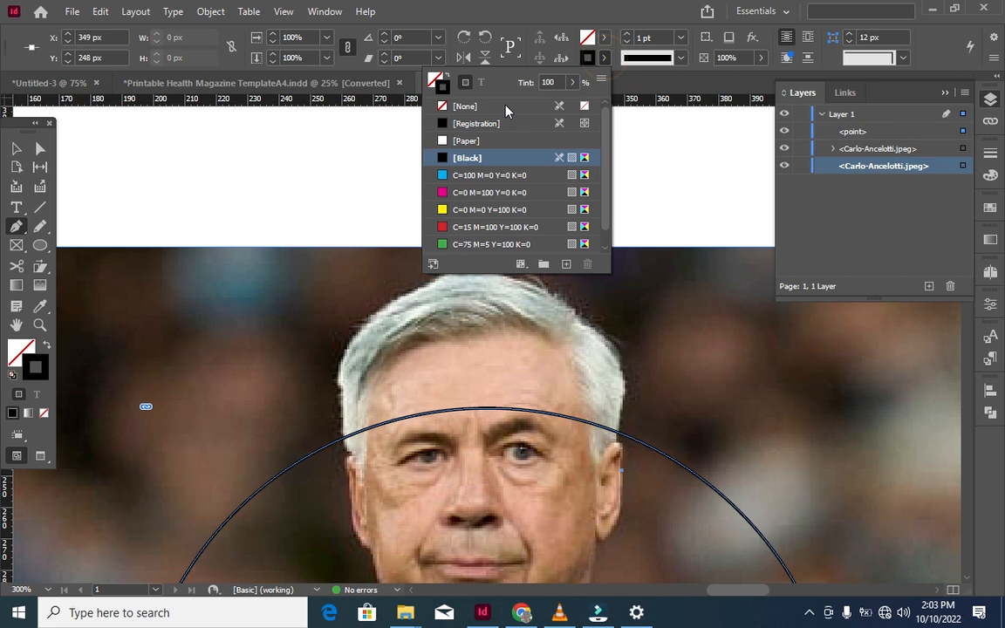
click(504, 104)
click(527, 106)
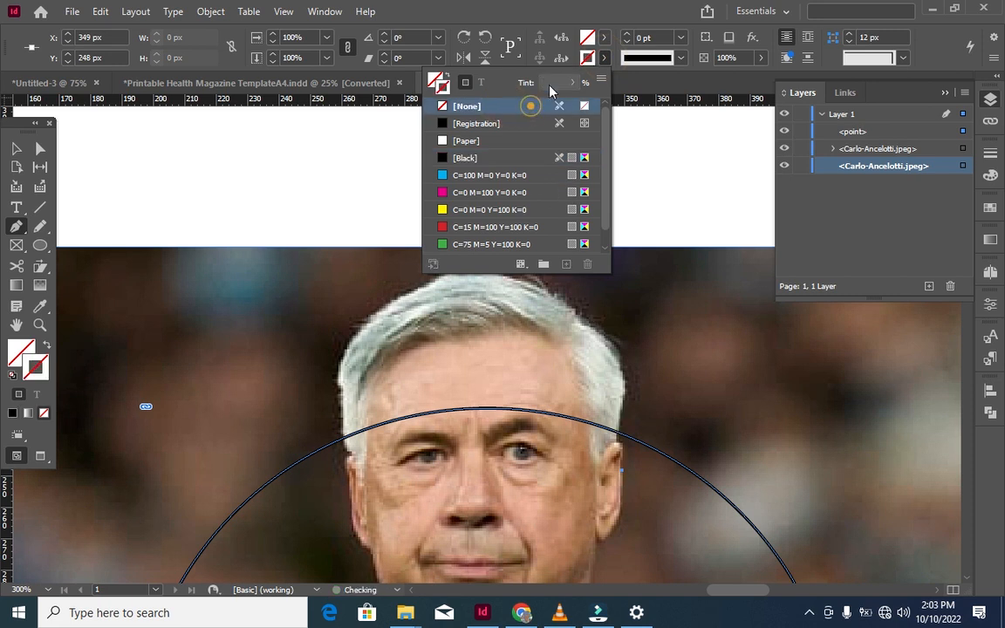
click(590, 57)
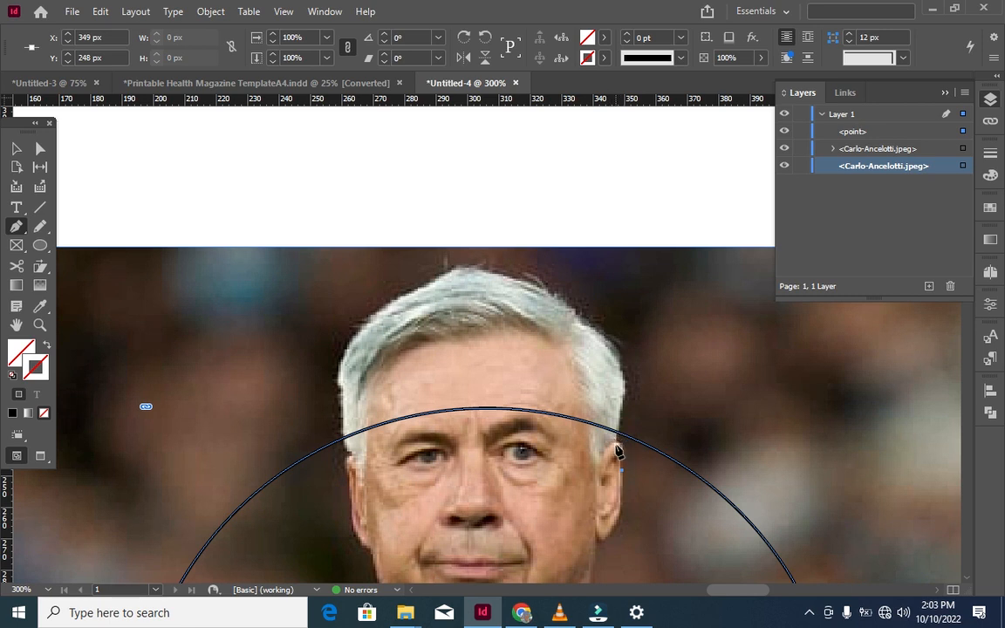
Trace the hair outline with curved Pen segments, from the starting ear over the crown to the opposite ear.
mouse_move(615, 442)
mouse_down()
mouse_move(598, 455)
mouse_move(596, 442)
mouse_up()
click(616, 445)
drag(607, 341, 573, 311)
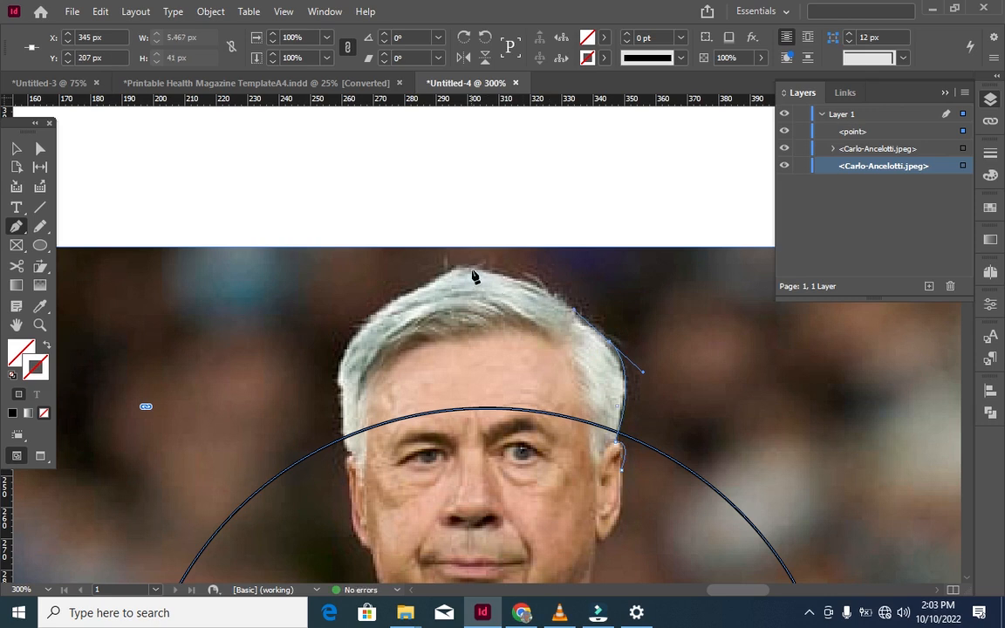
drag(472, 274, 417, 283)
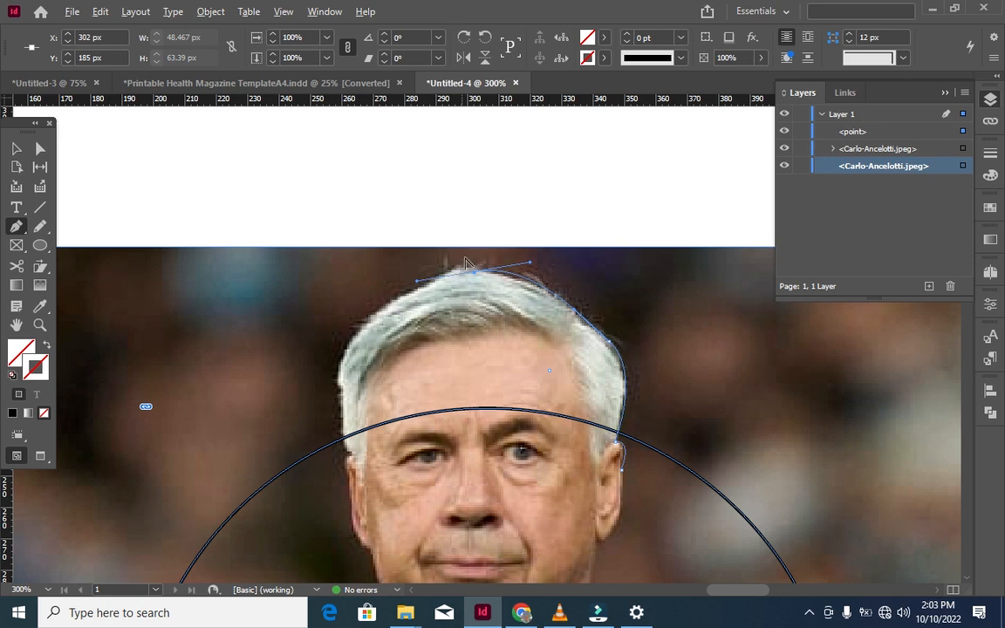
drag(473, 273, 419, 279)
drag(357, 334, 348, 364)
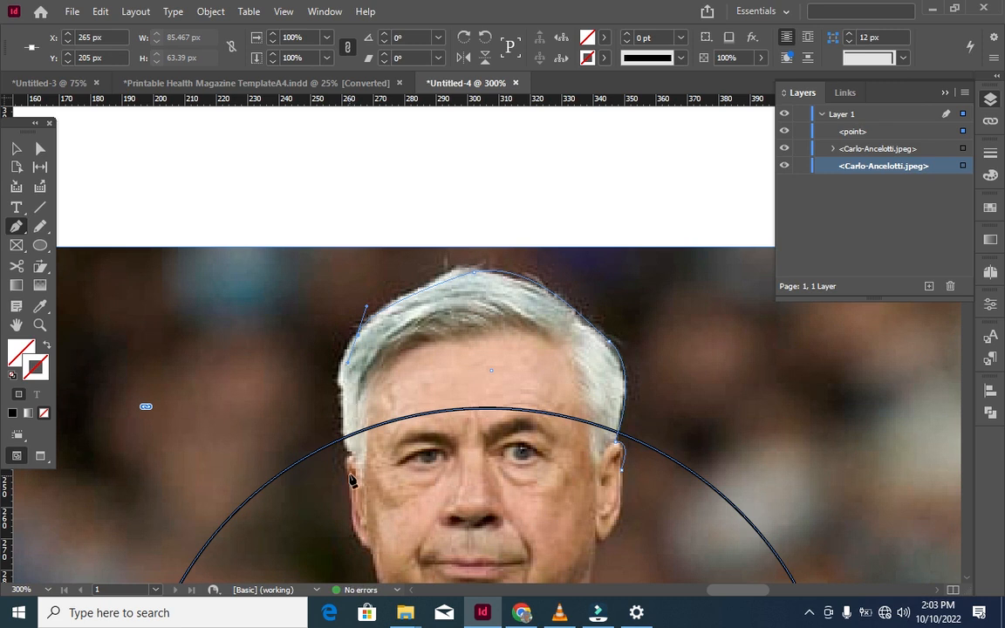
drag(350, 454, 357, 496)
Continue the path across the face just below the eyes and close it at the starting ear.
scroll(373, 467, down, 2)
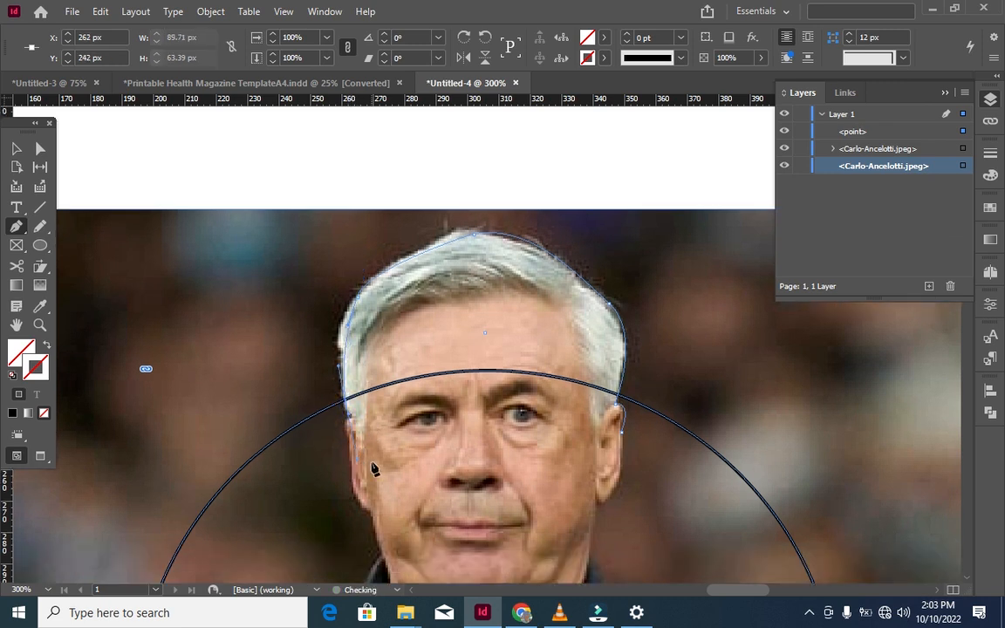
click(433, 410)
click(529, 410)
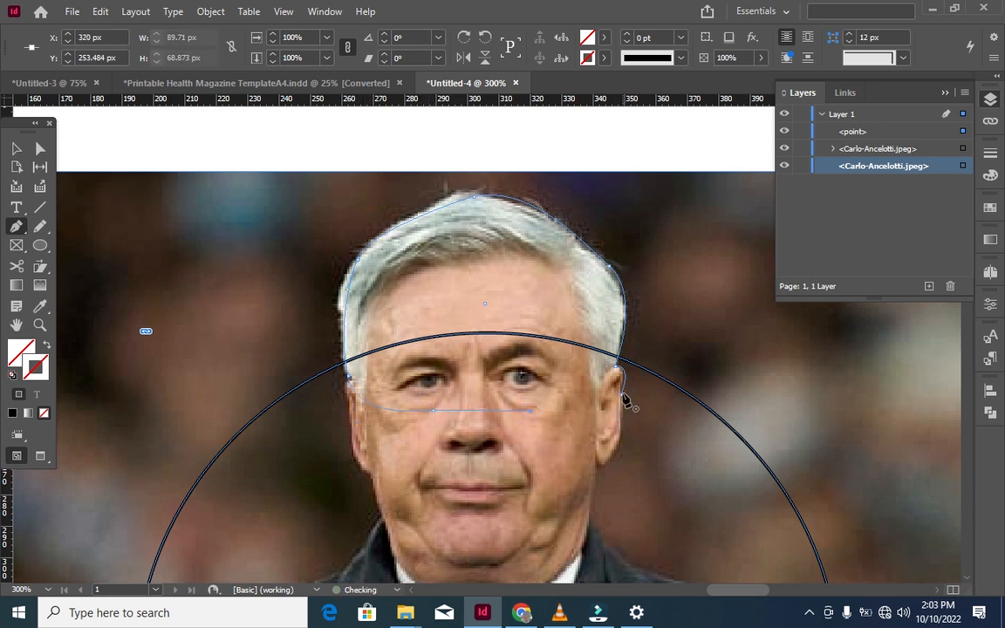
click(623, 400)
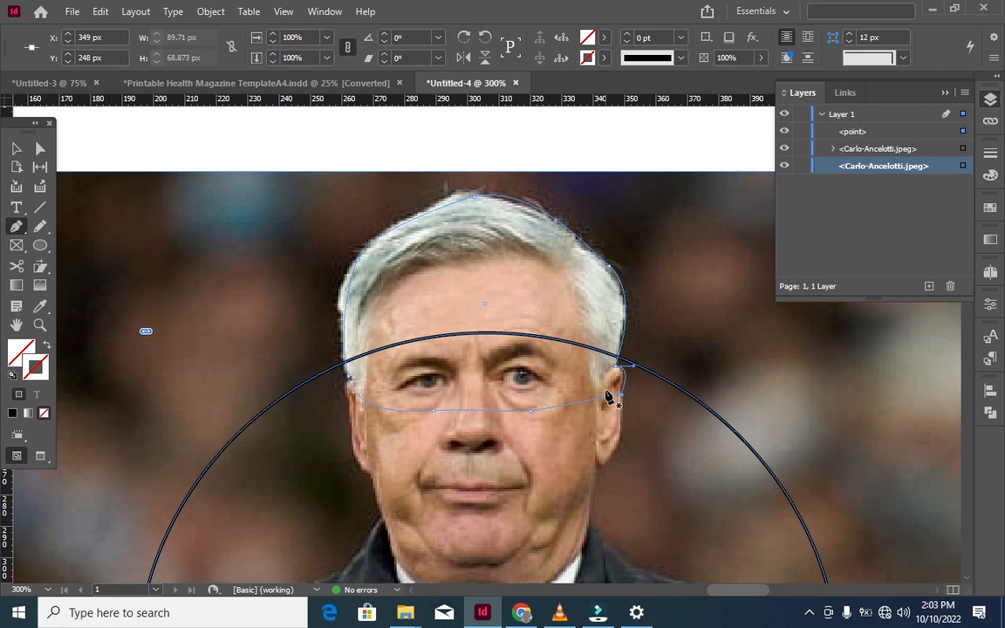
click(11, 150)
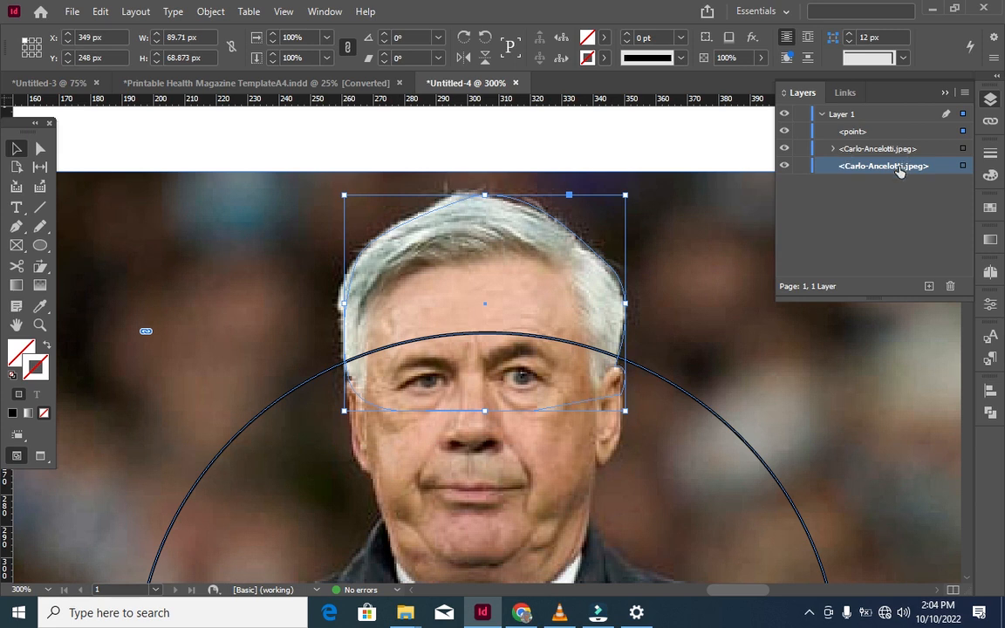
Move the full Carlo-Ancelotti.jpeg above the traced path in the stacking order, then intersect the two with Pathfinder and deselect.
drag(900, 169, 898, 131)
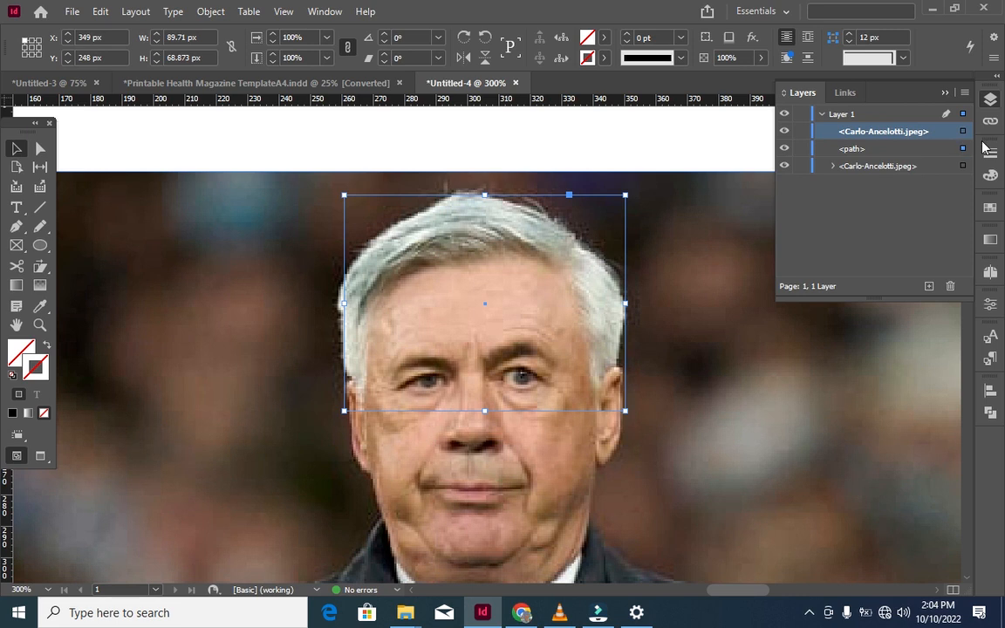
shift+click(930, 148)
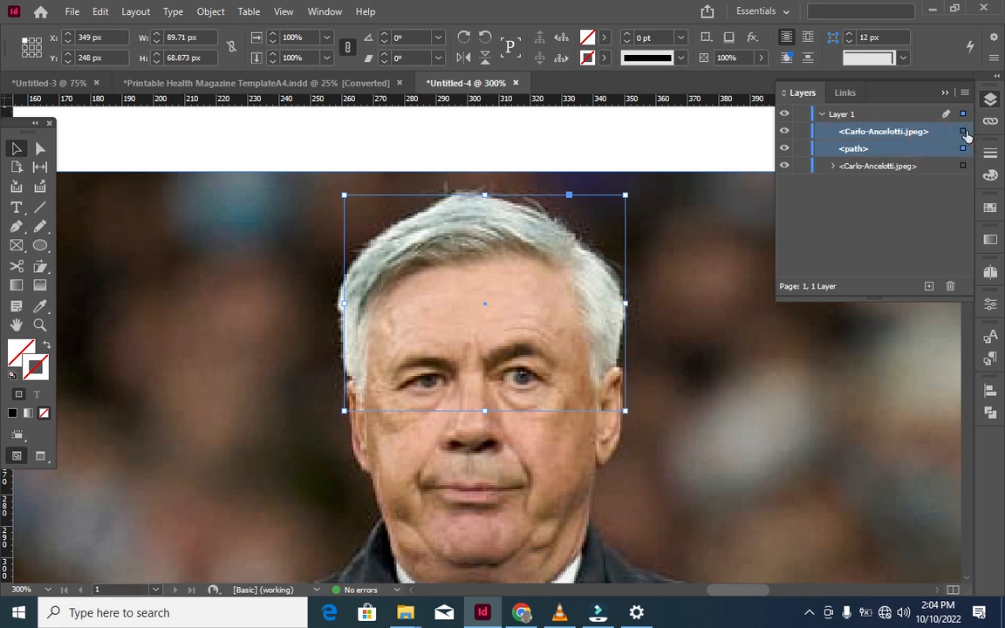
click(963, 132)
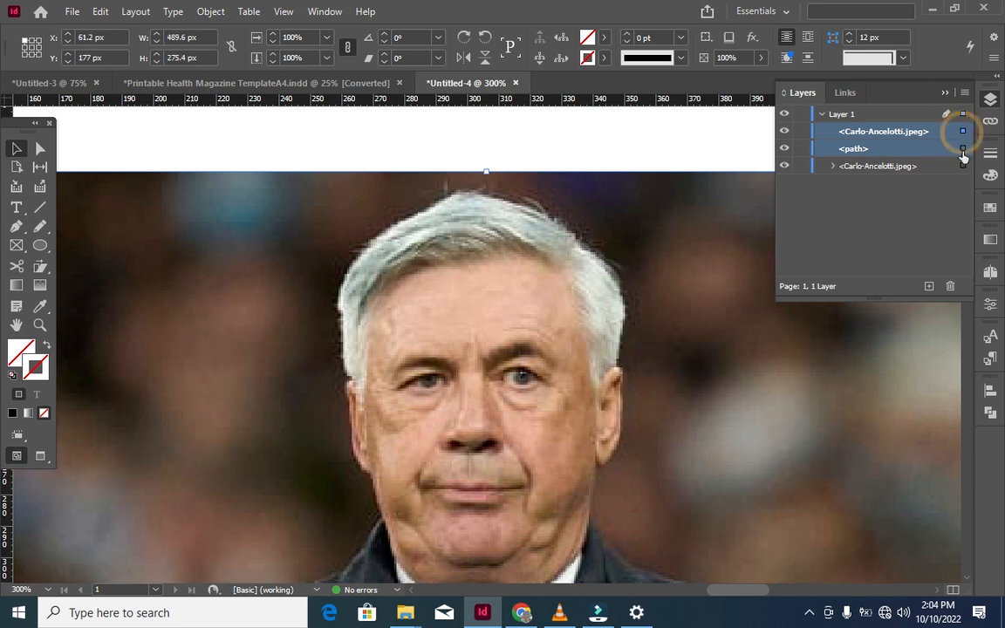
shift+click(964, 149)
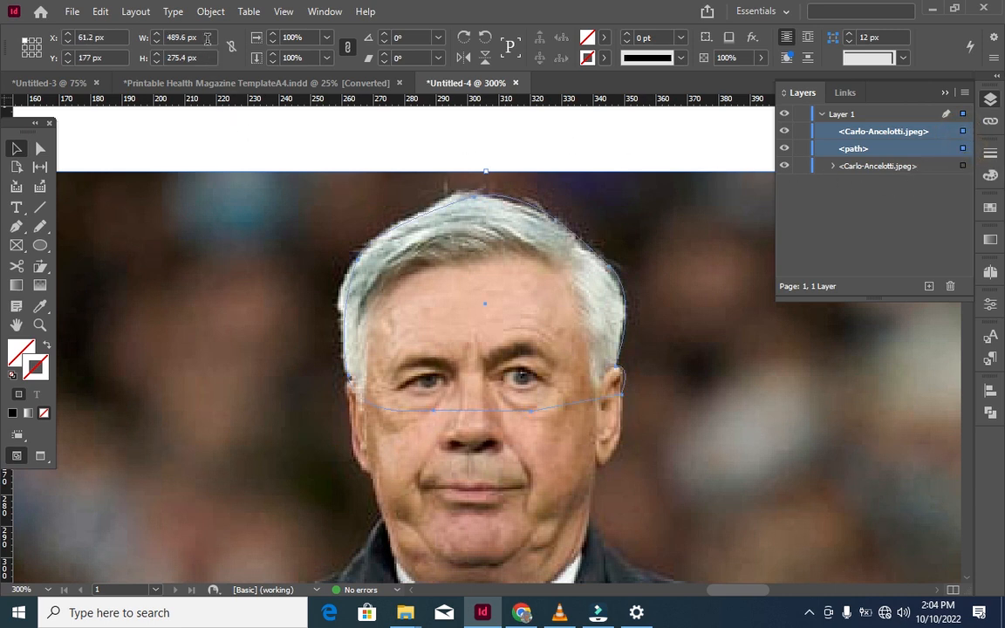
click(209, 11)
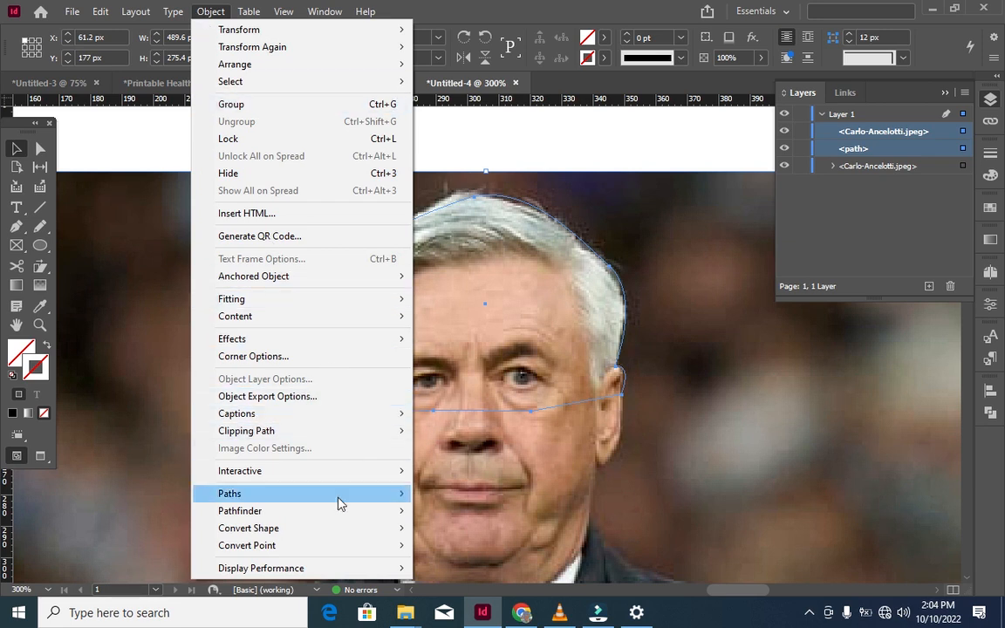
mouse_move(337, 512)
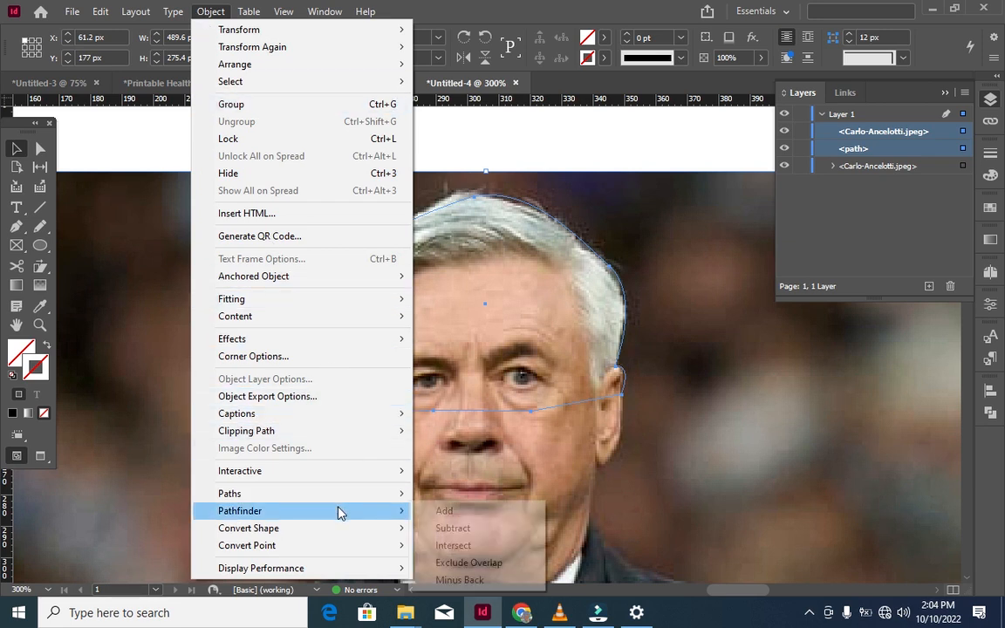
click(471, 547)
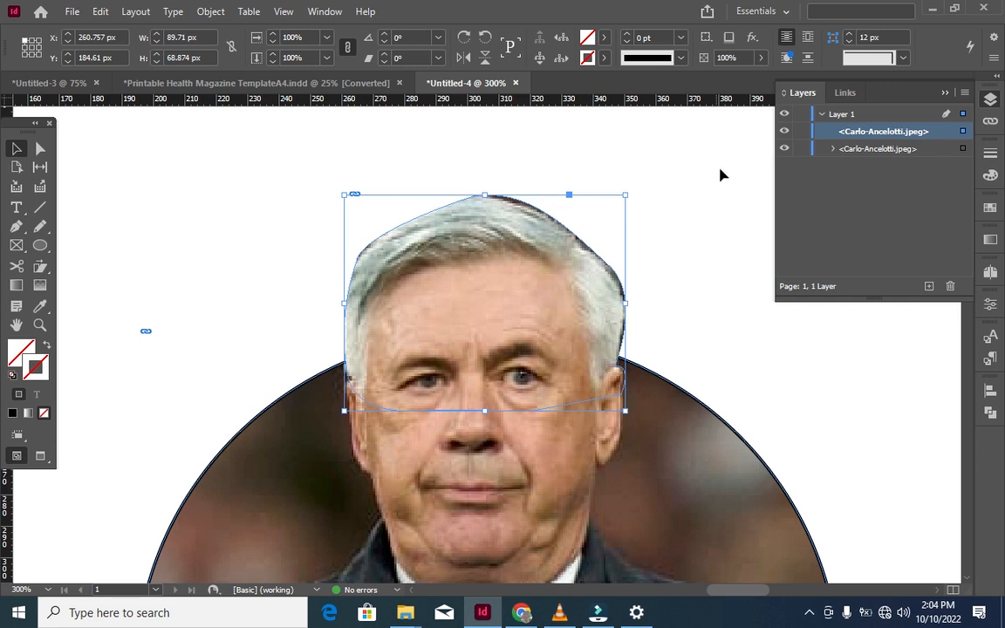
click(672, 233)
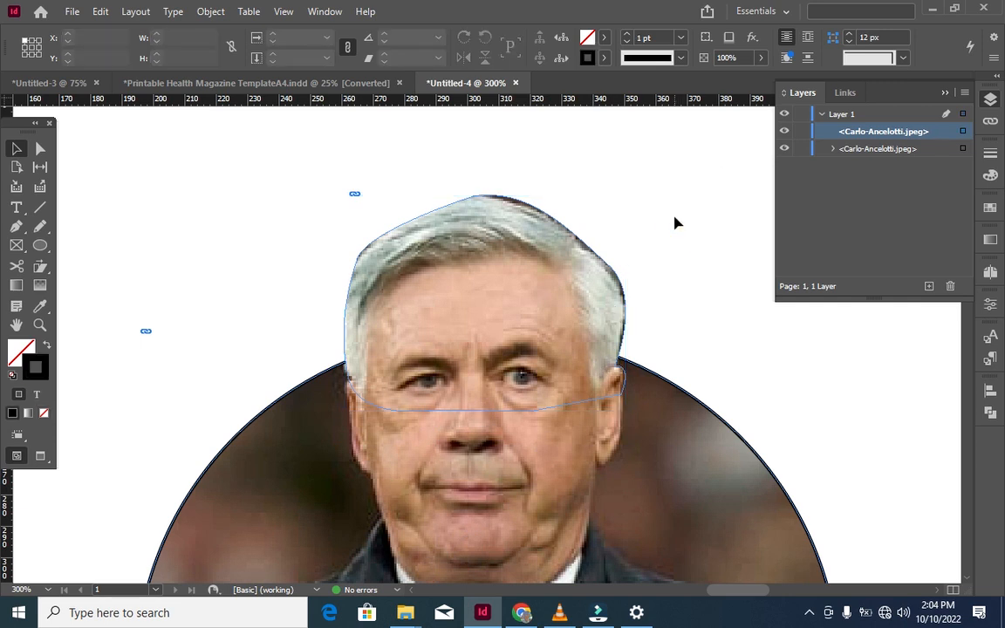
Examine the combined head and oval crop in preview mode at 150% and 100% zoom.
key(ctrl+minus)
key(ctrl+minus)
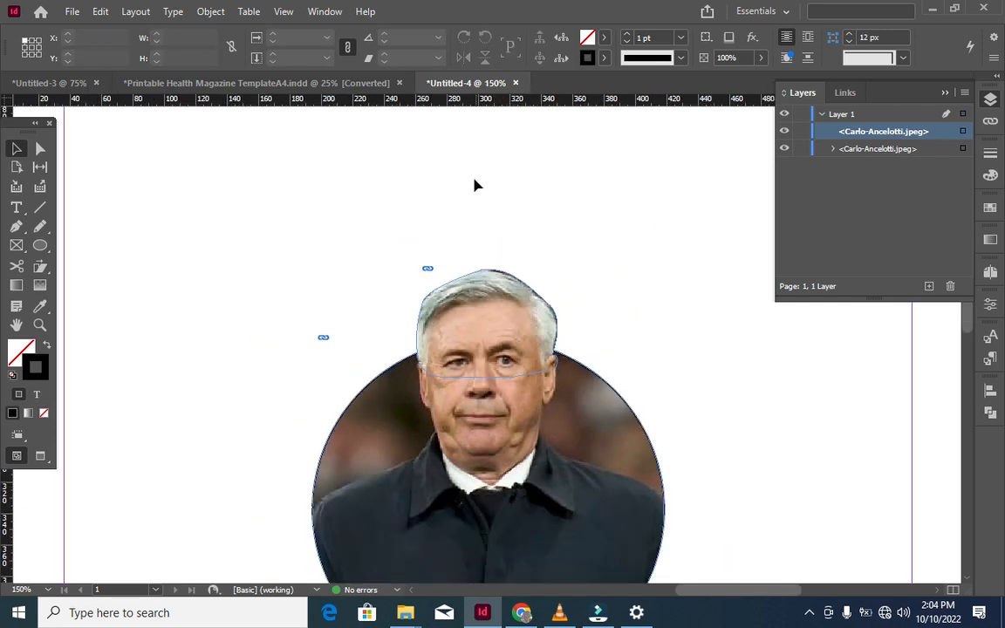
scroll(471, 217, down, 1)
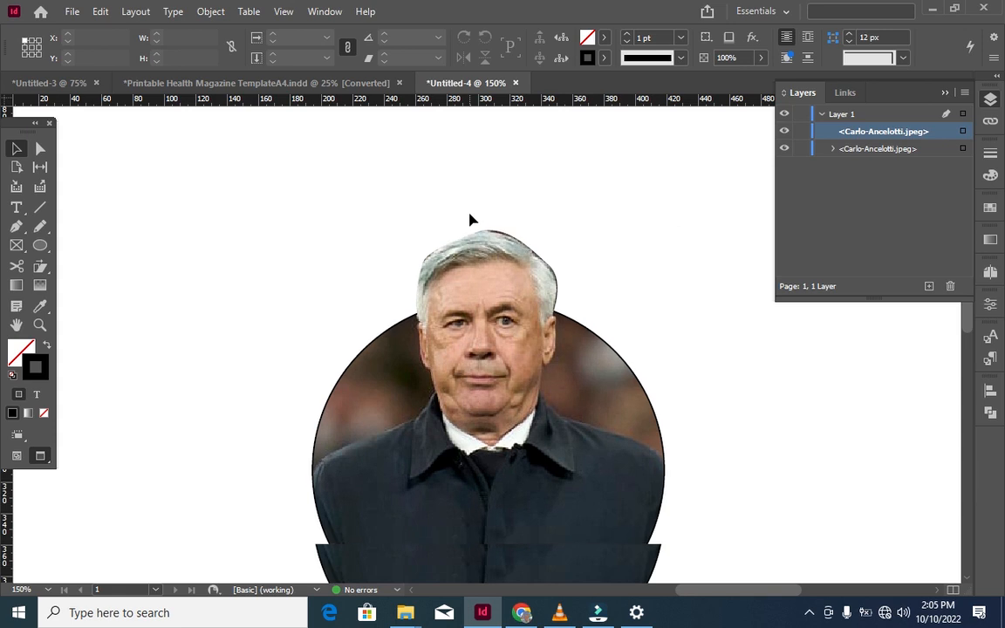
scroll(470, 220, down, 2)
scroll(469, 220, down, 2)
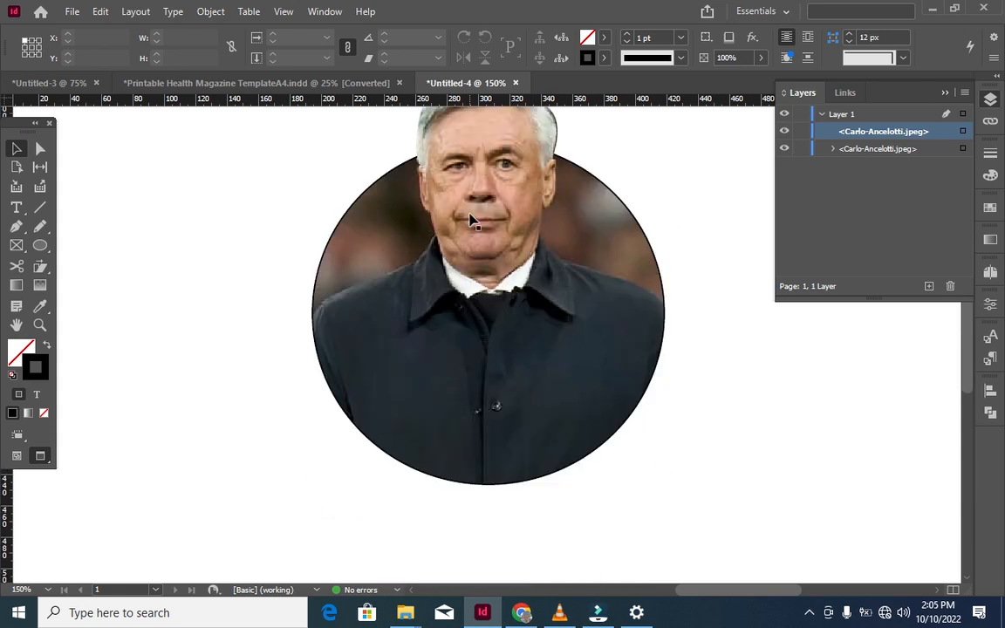
key(ctrl+minus)
key(ctrl+minus)
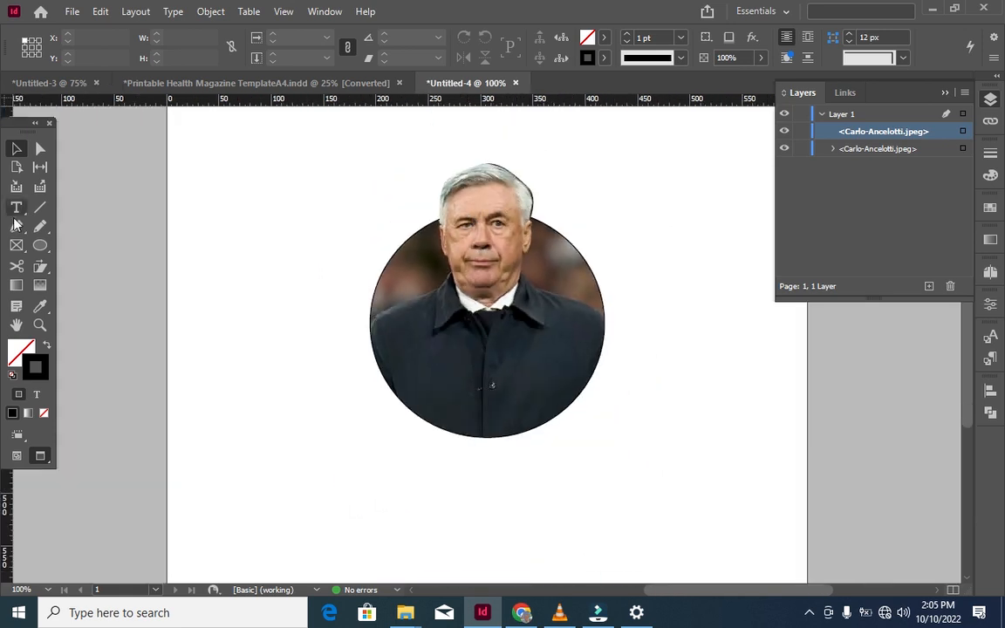
scroll(404, 279, up, 1)
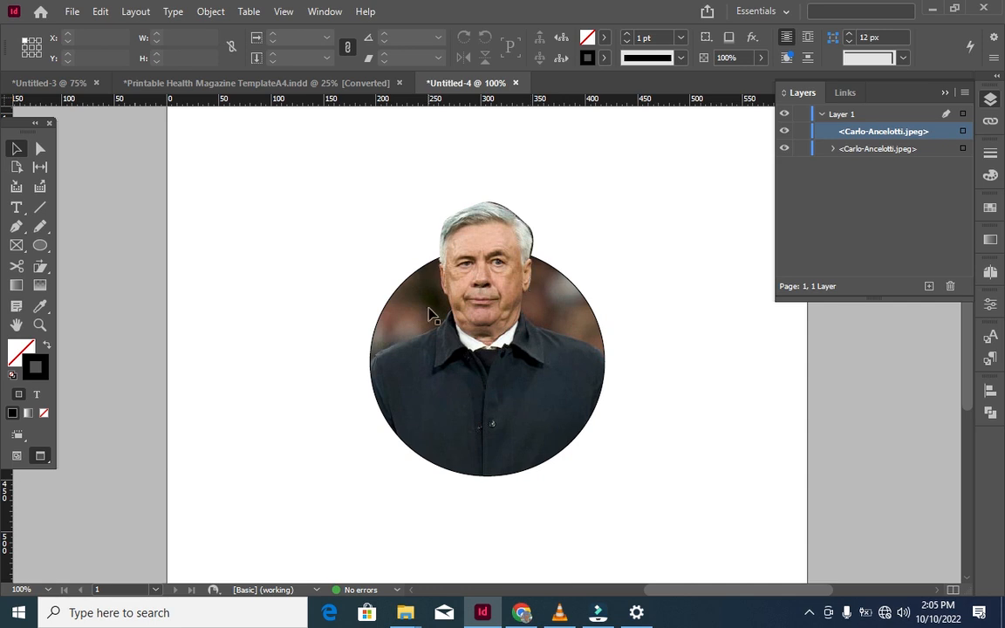
scroll(431, 314, down, 5)
scroll(431, 314, up, 4)
scroll(431, 316, down, 3)
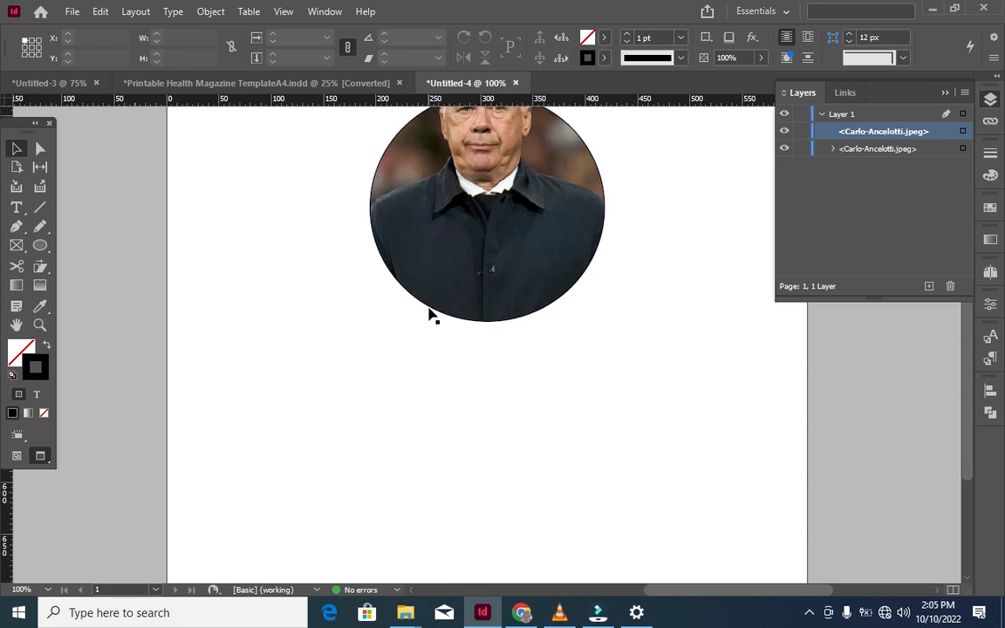
scroll(431, 315, up, 7)
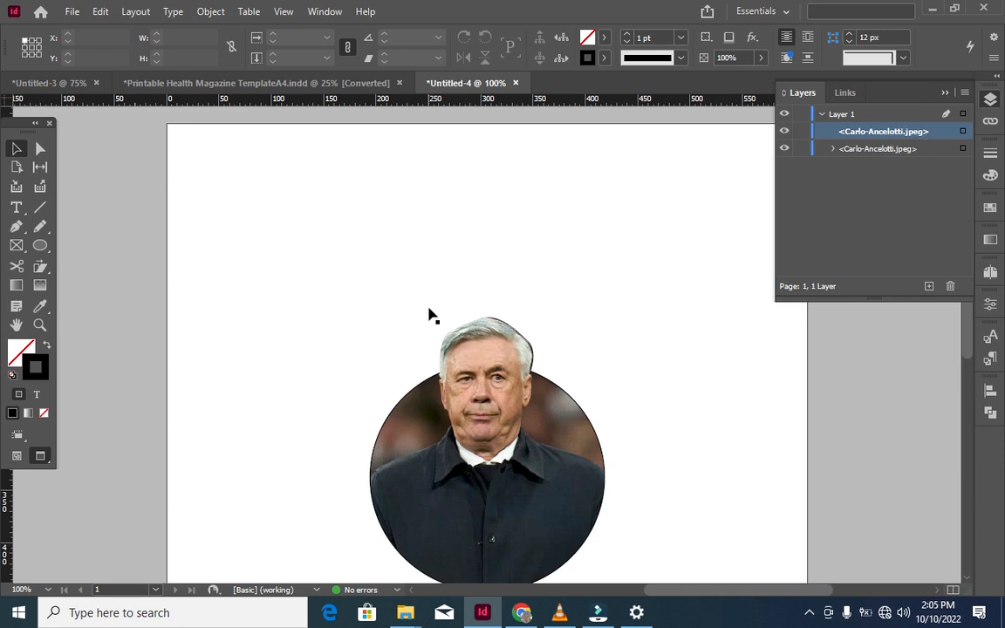
scroll(429, 316, down, 2)
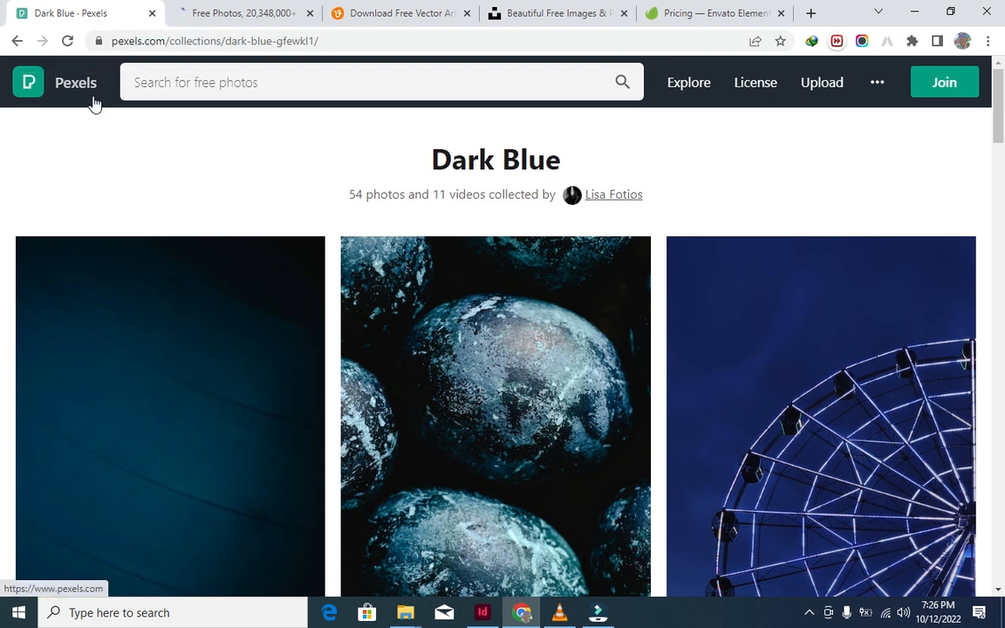
Look at the photo search suggestions on Pexels in Chrome and browse its Dark Blue collection.
click(192, 83)
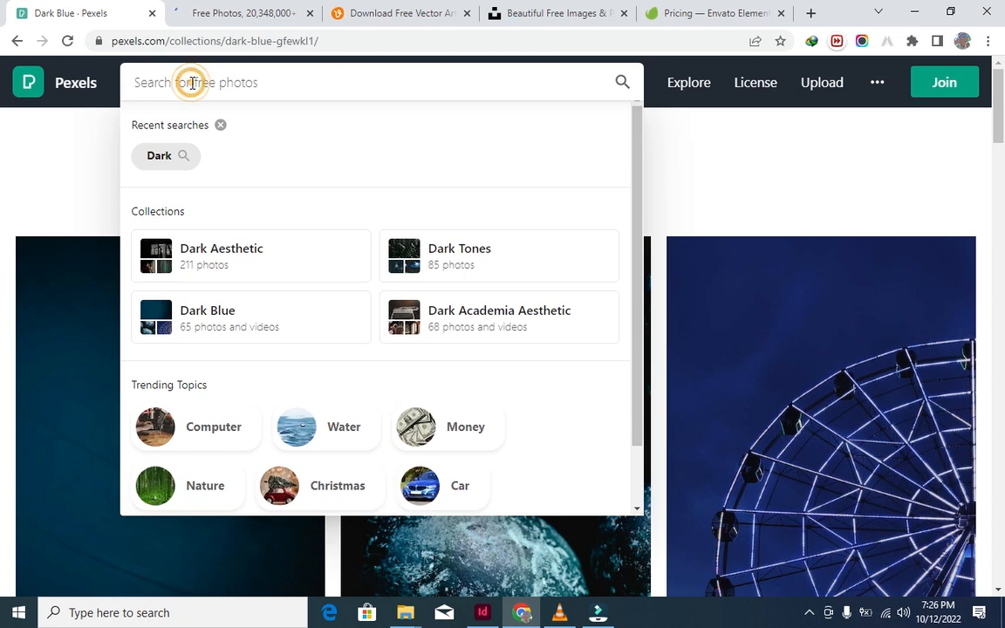
click(89, 183)
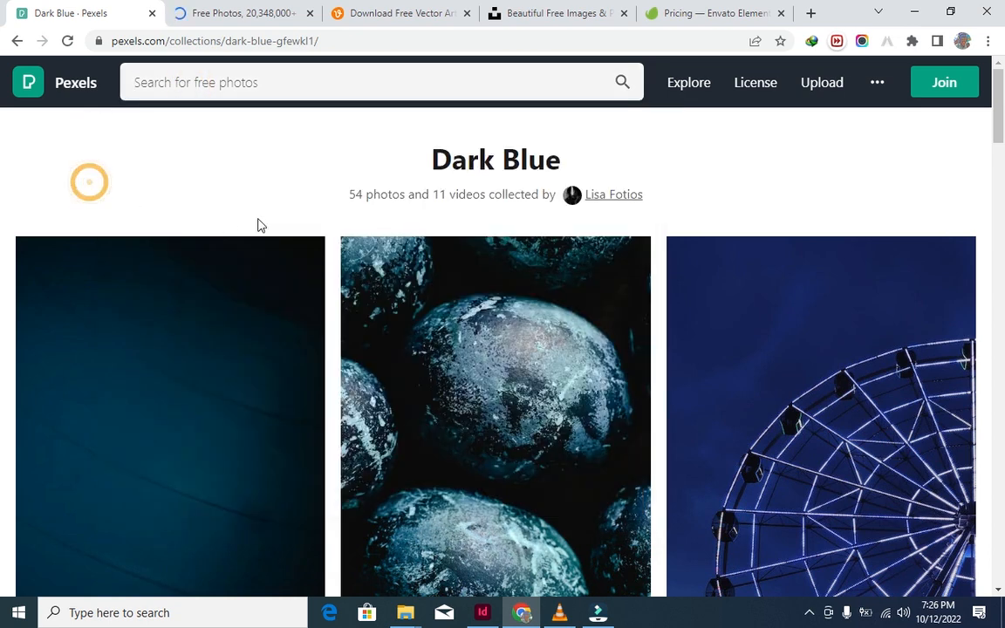
scroll(267, 227, down, 3)
mouse_move(287, 208)
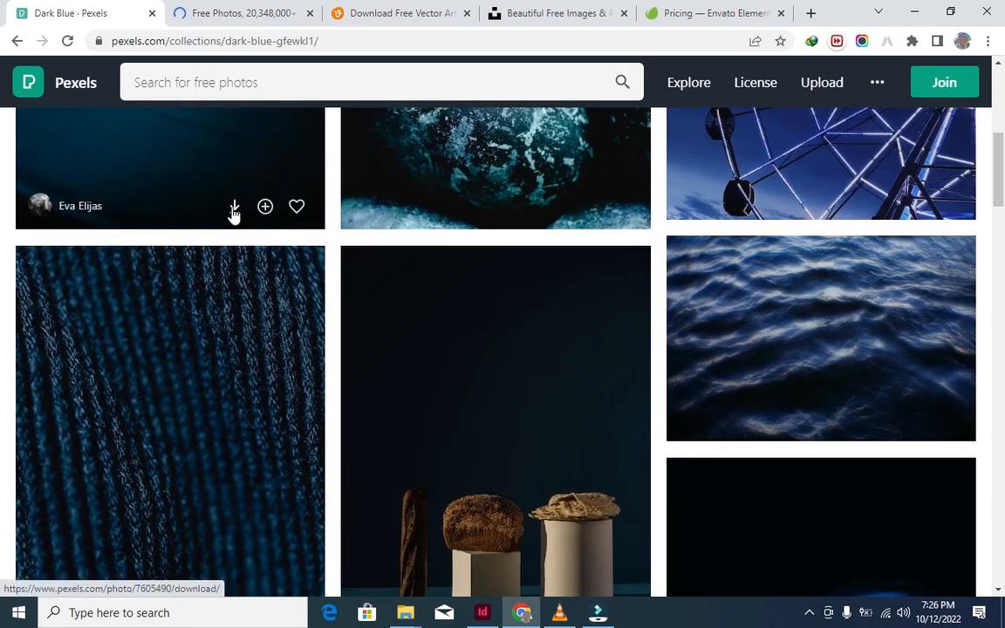
Browse the popular free photos on Freepik.
click(218, 17)
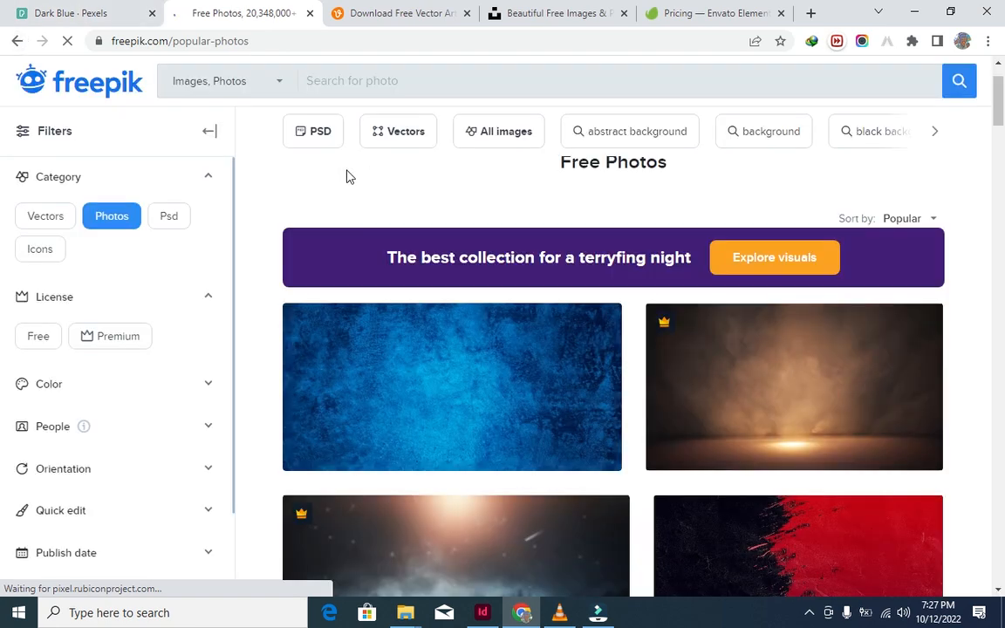
scroll(364, 208, down, 4)
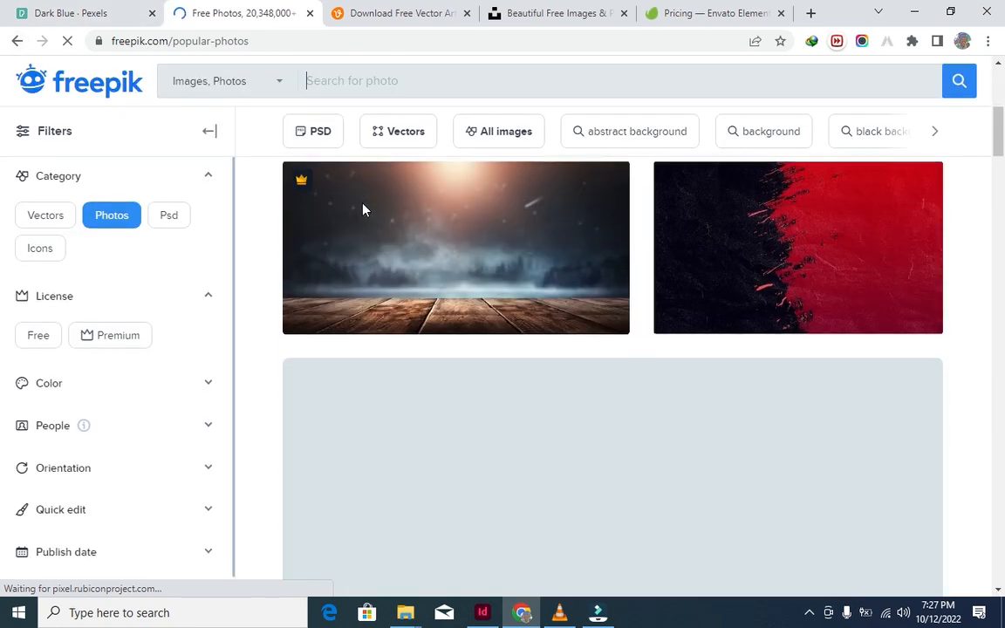
scroll(357, 188, down, 1)
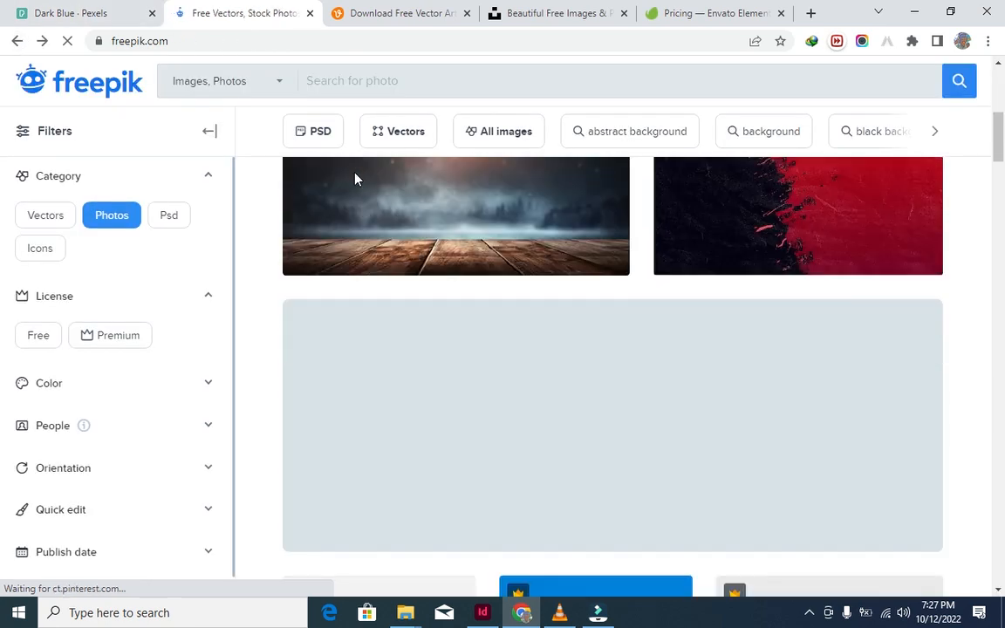
Browse the trending and popular images on the Vecteezy home page, dismissing the Google account prompt.
click(366, 16)
scroll(355, 212, up, 4)
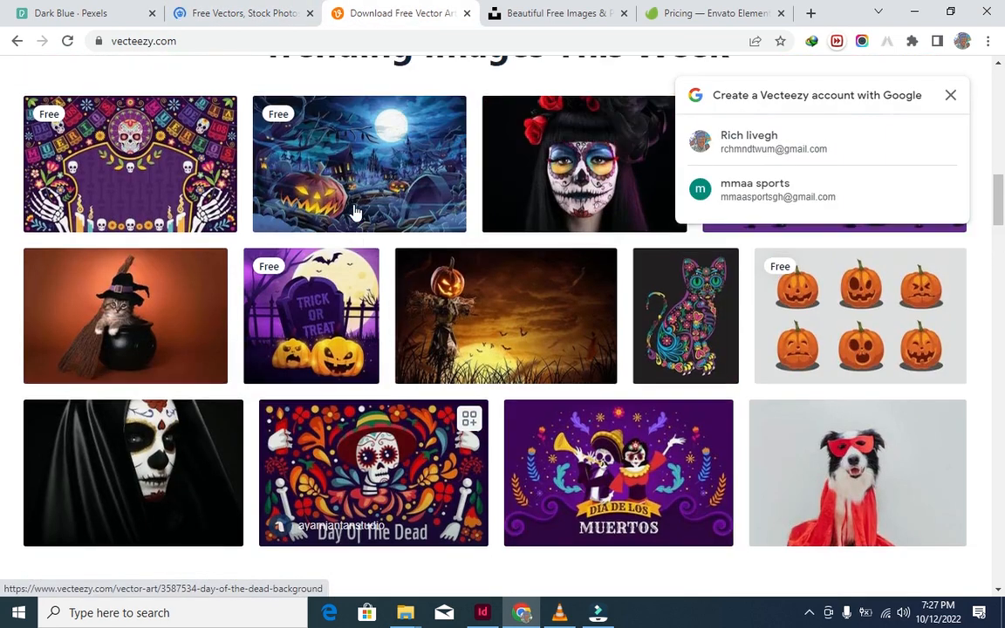
scroll(354, 209, down, 6)
scroll(348, 202, down, 3)
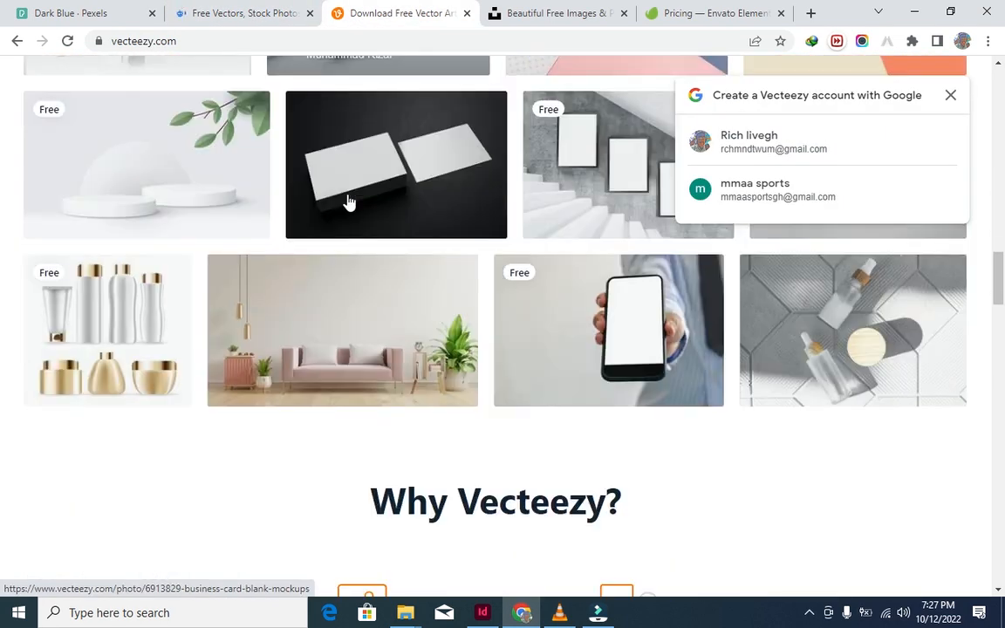
scroll(348, 202, down, 1)
scroll(348, 203, up, 3)
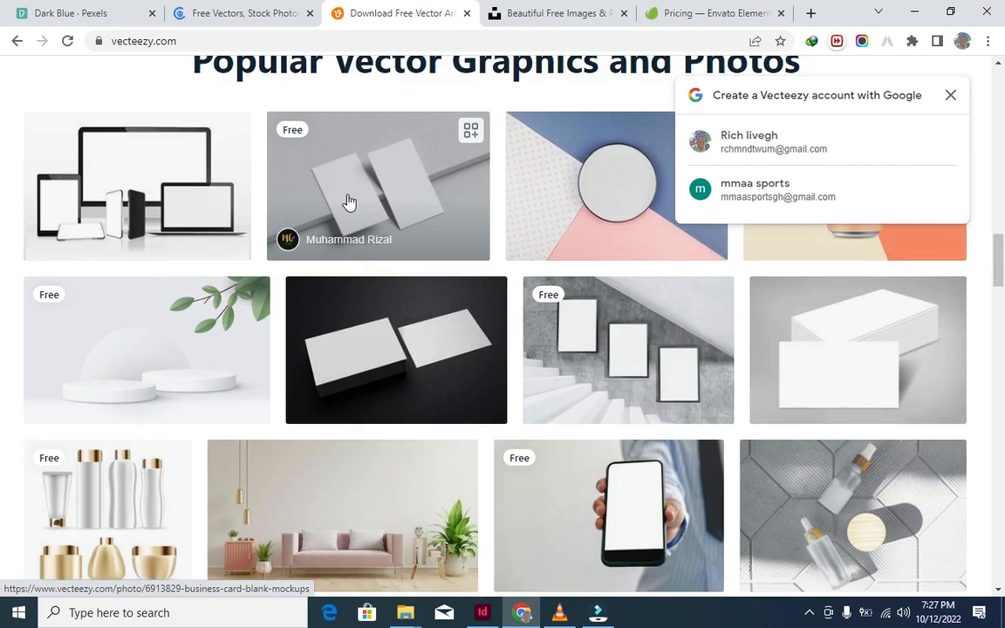
scroll(348, 202, up, 2)
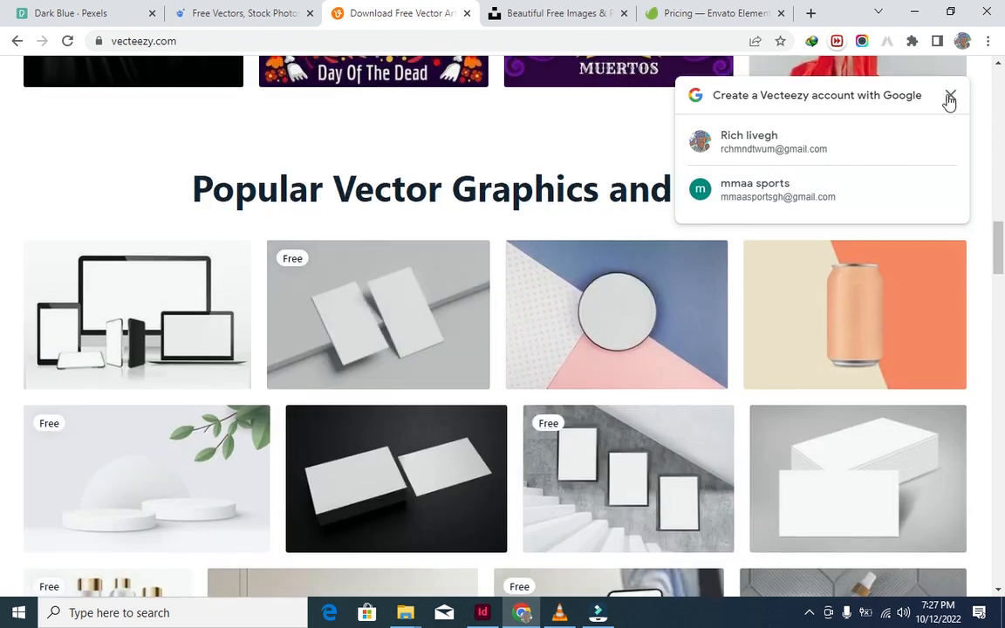
click(950, 97)
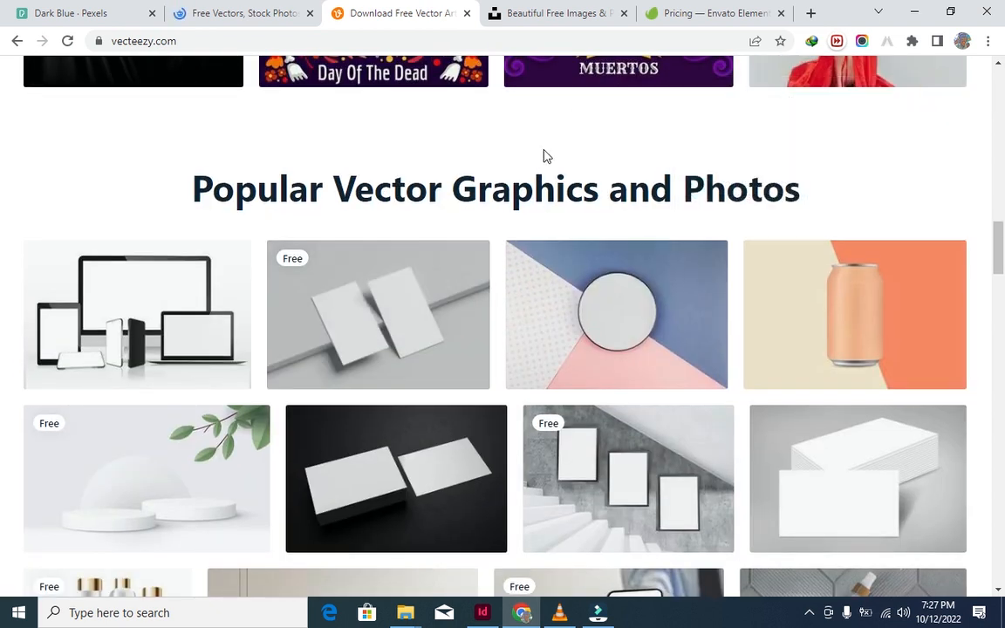
scroll(544, 157, up, 3)
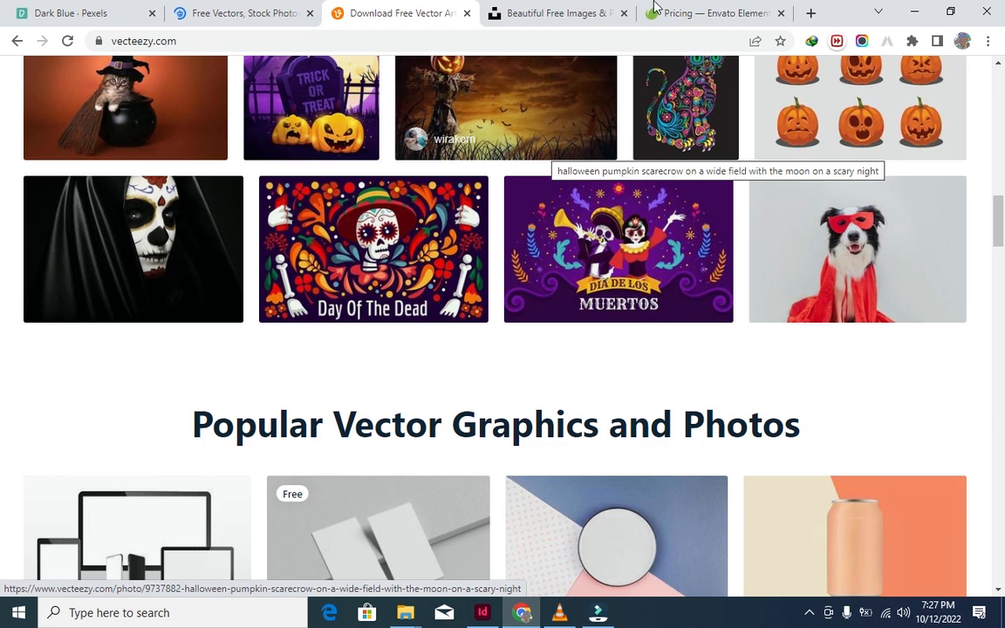
Browse the editorial photo feed on the Unsplash home page.
click(548, 12)
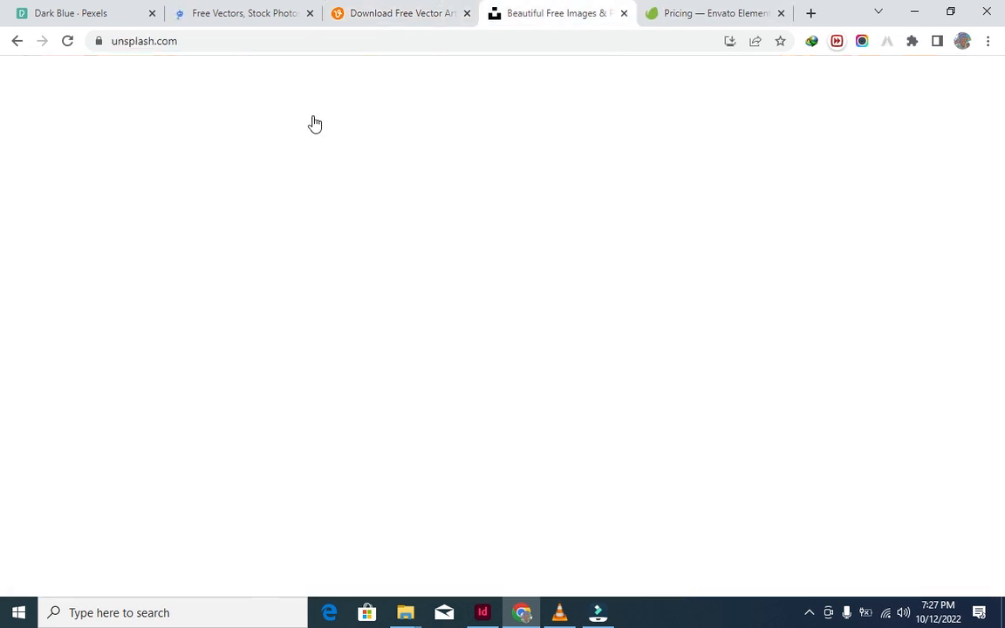
scroll(431, 260, down, 5)
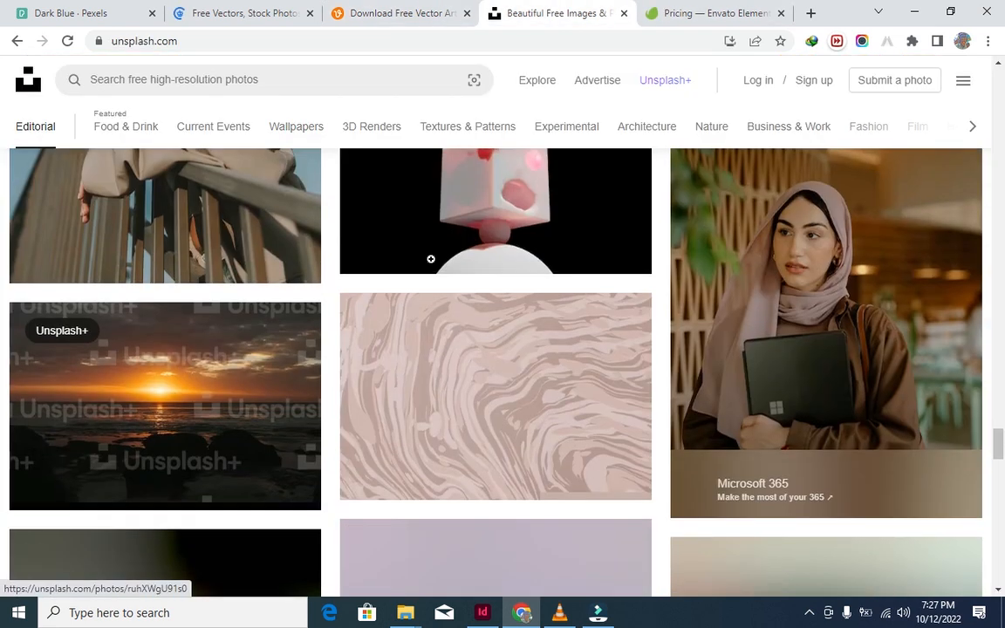
scroll(431, 260, down, 8)
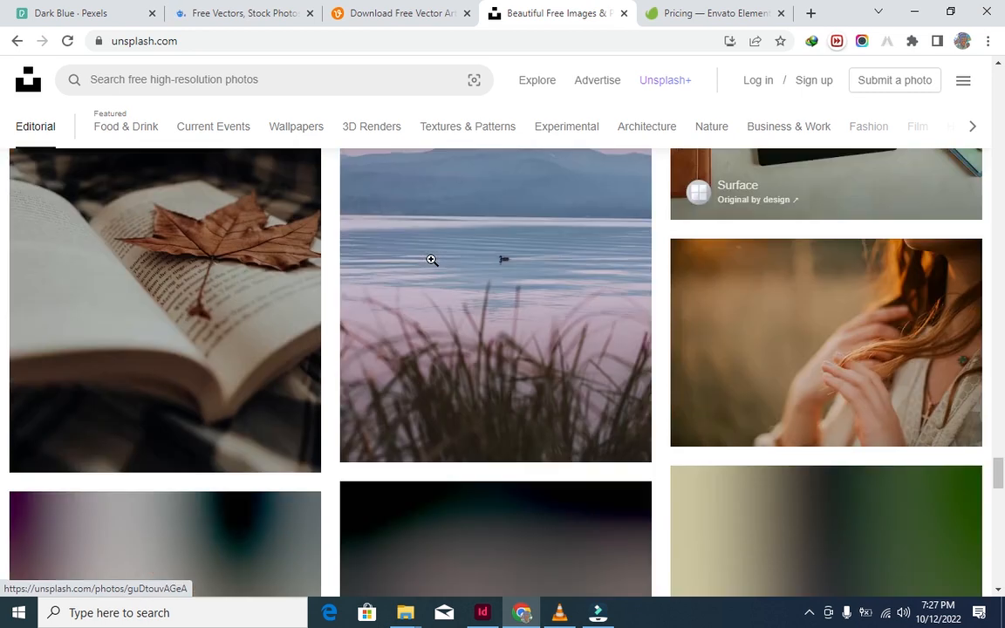
scroll(431, 260, down, 1)
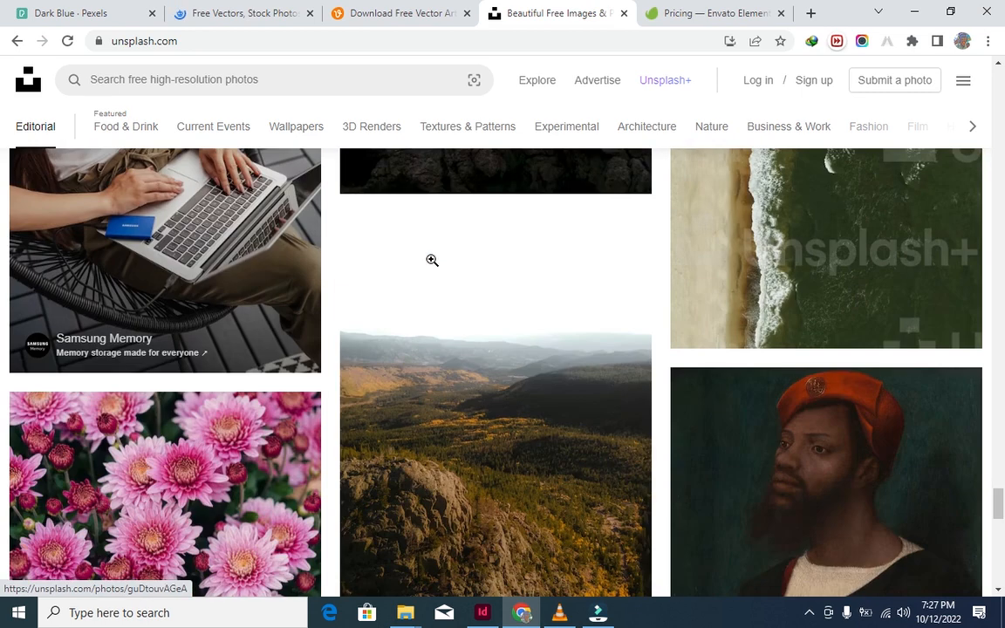
scroll(430, 260, down, 5)
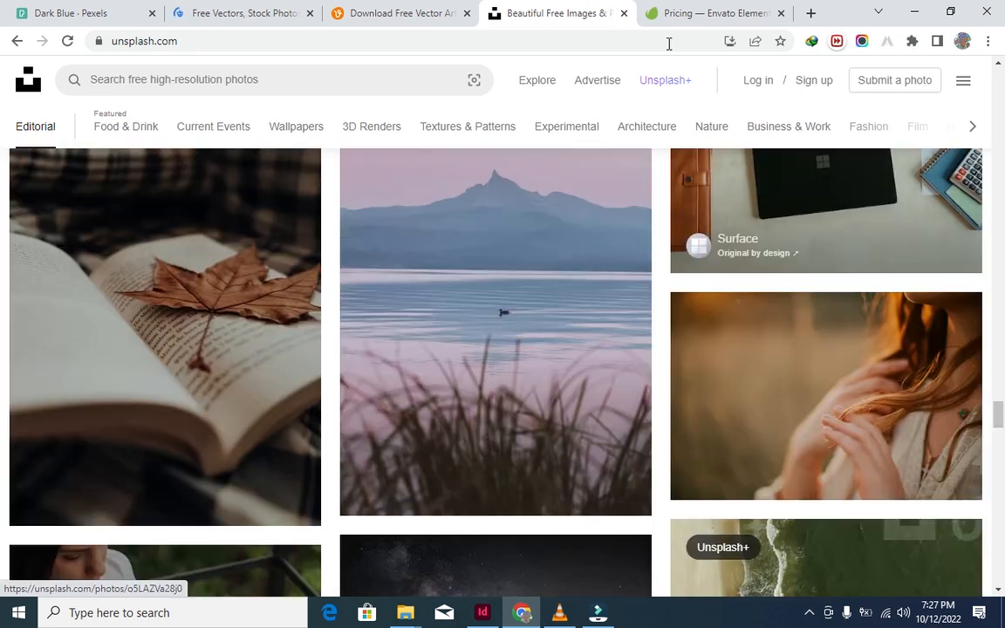
Review the Envato Elements pricing page, including its asset categories, individual plan and student offer.
click(714, 11)
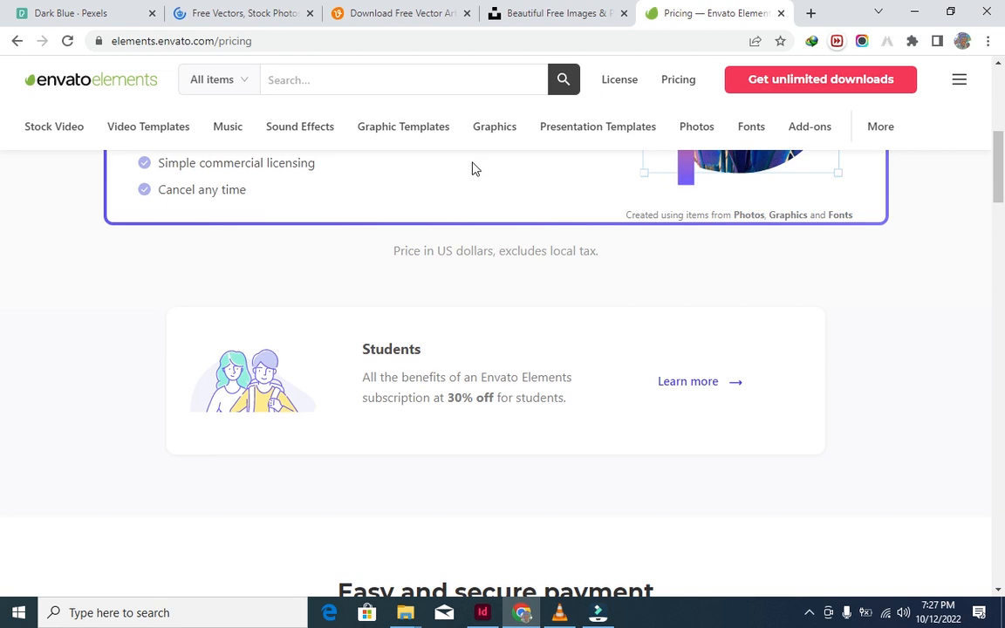
scroll(462, 216, up, 5)
scroll(462, 215, up, 1)
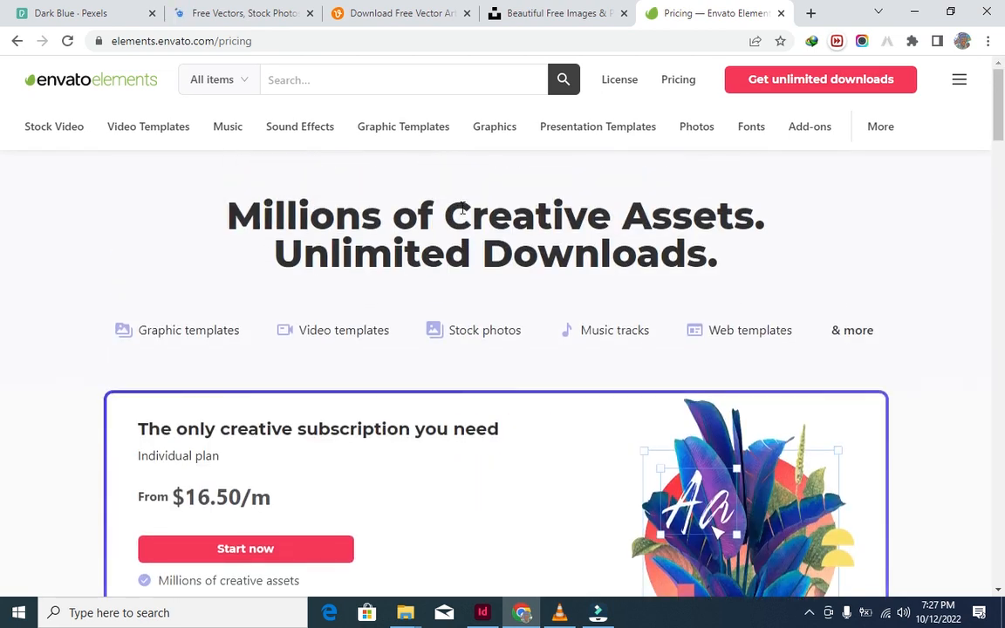
scroll(462, 210, down, 2)
scroll(462, 207, up, 3)
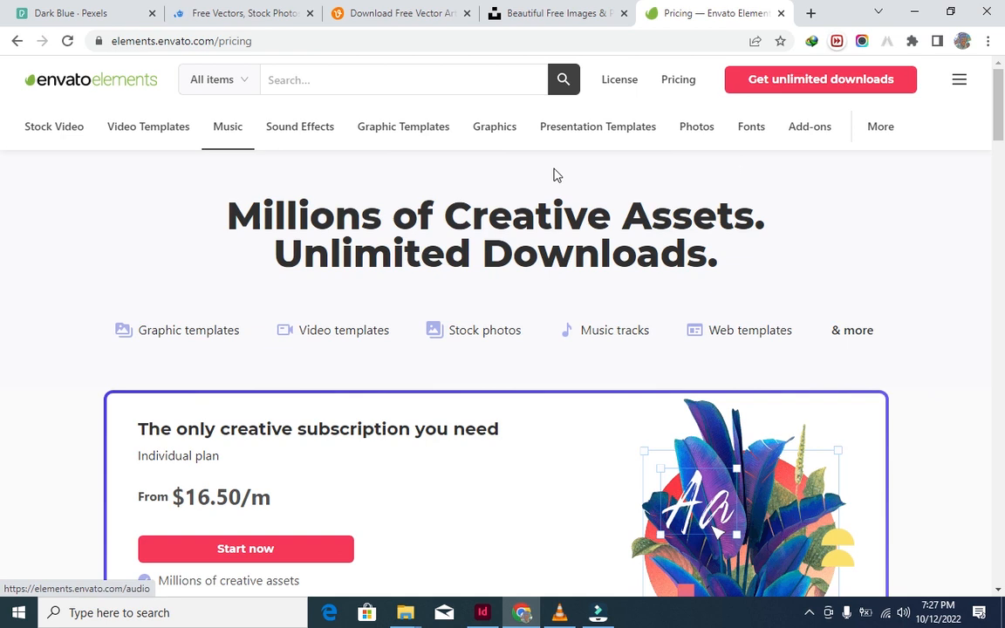
mouse_move(789, 150)
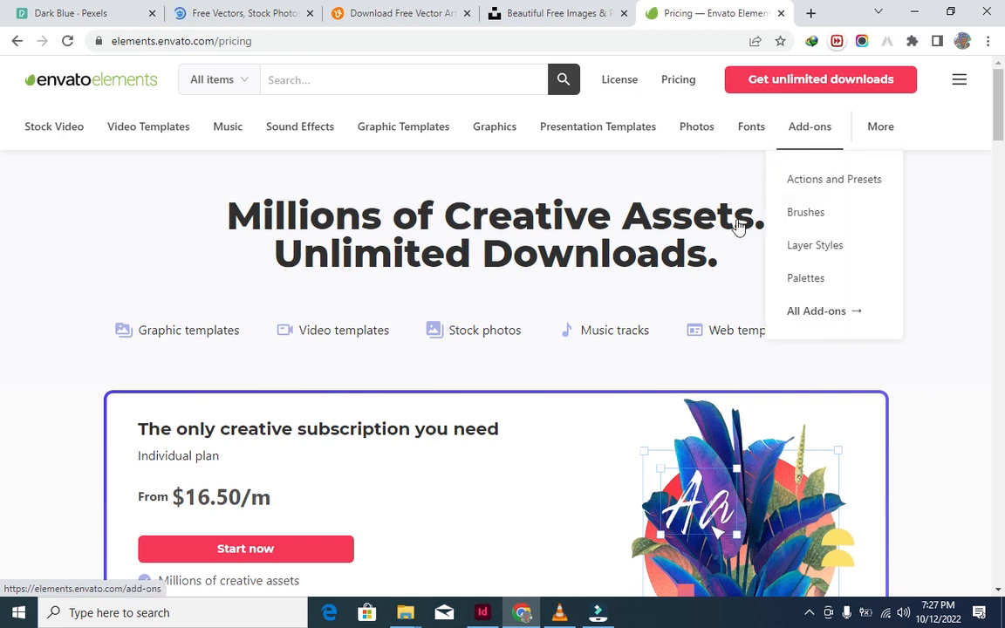
scroll(639, 270, down, 4)
scroll(639, 269, up, 4)
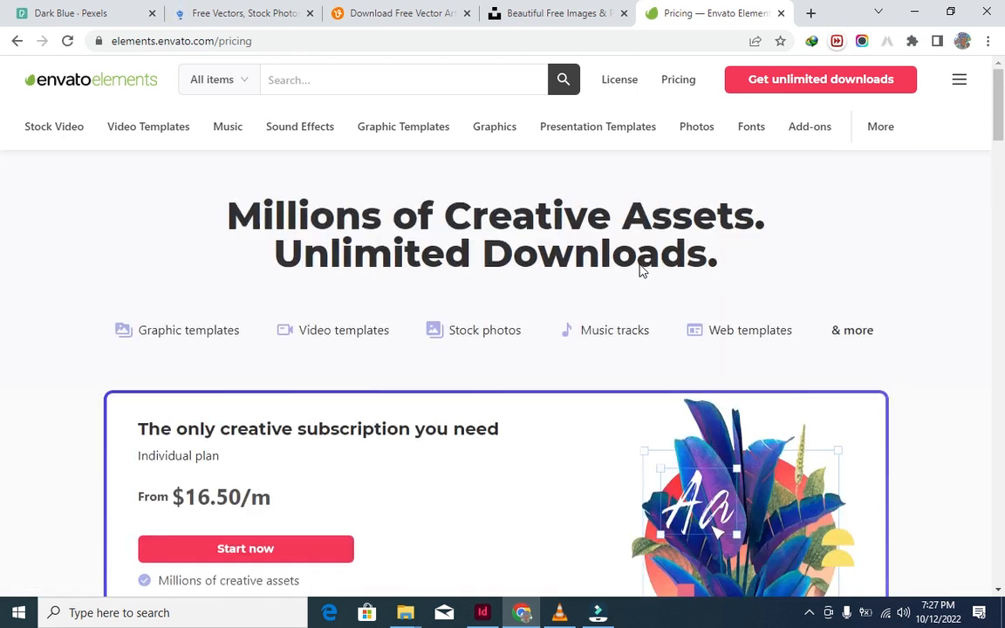
scroll(639, 270, down, 9)
scroll(640, 270, up, 5)
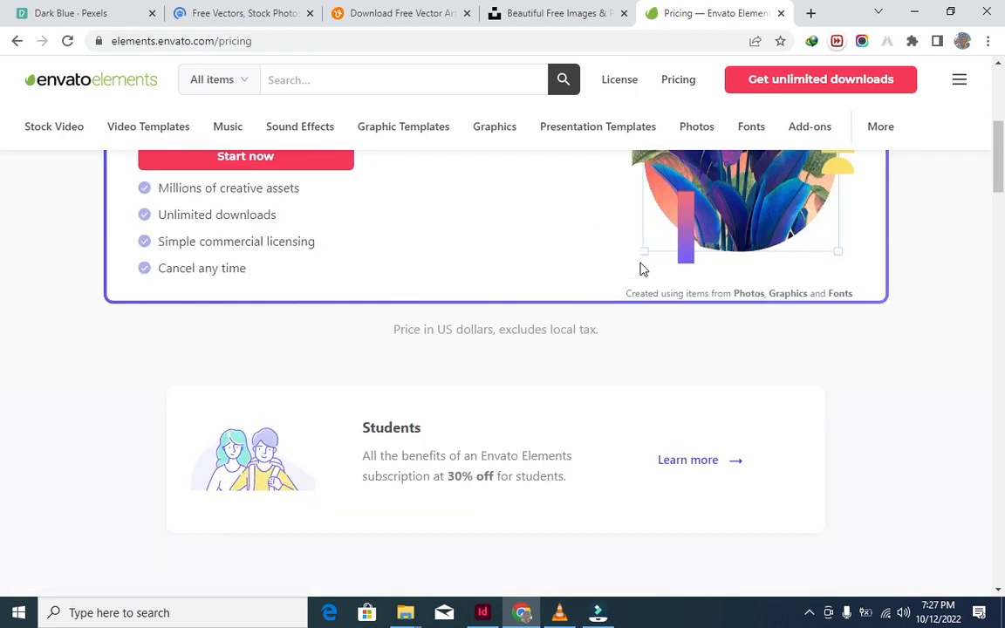
scroll(640, 270, up, 3)
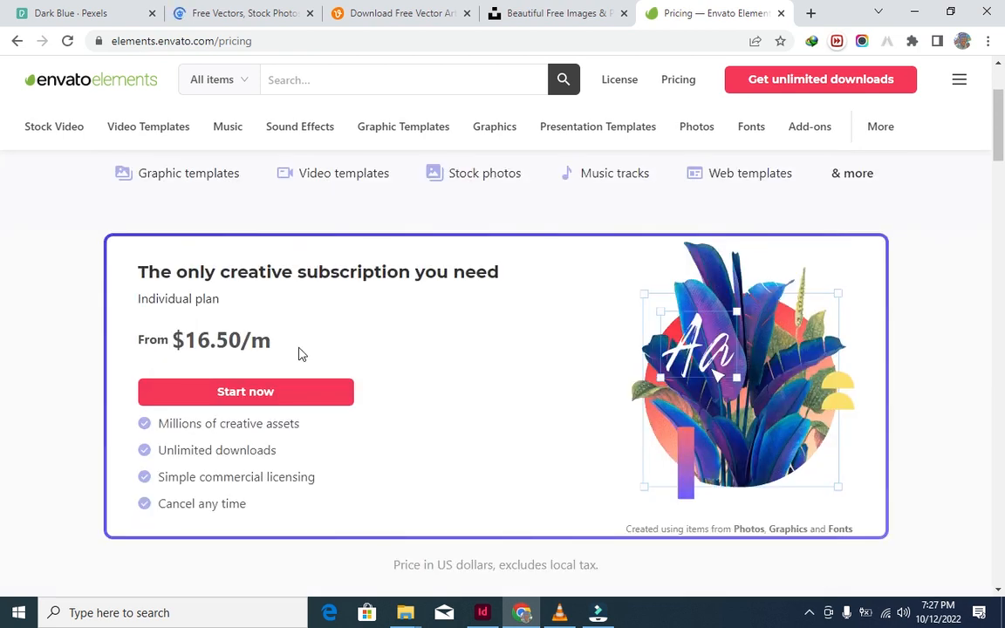
scroll(298, 353, down, 7)
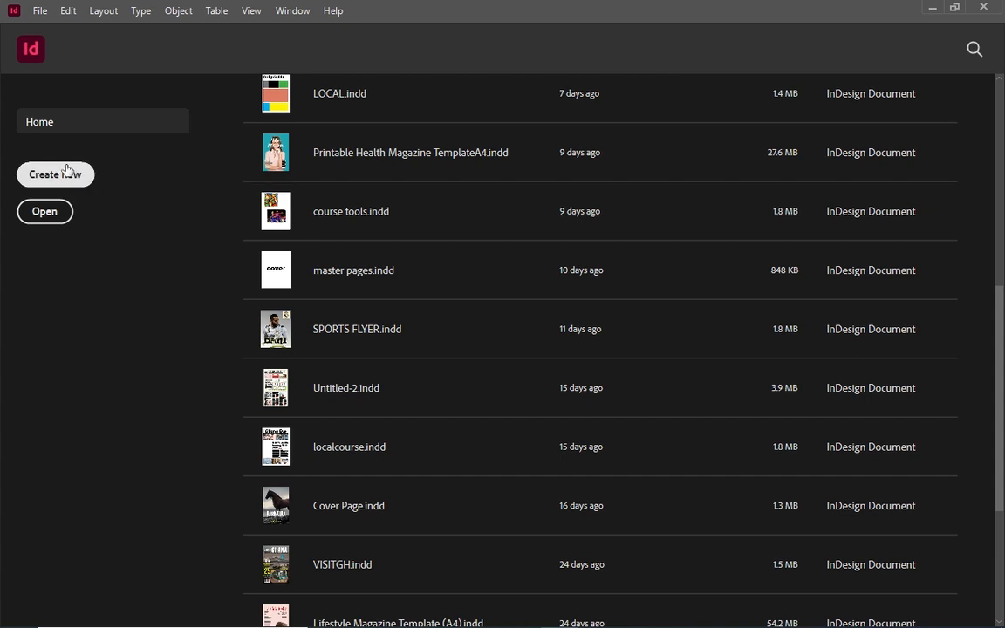
In InDesign, create a one-page Letter print document of 612 x 792 px with 36 px margins and facing pages.
click(67, 175)
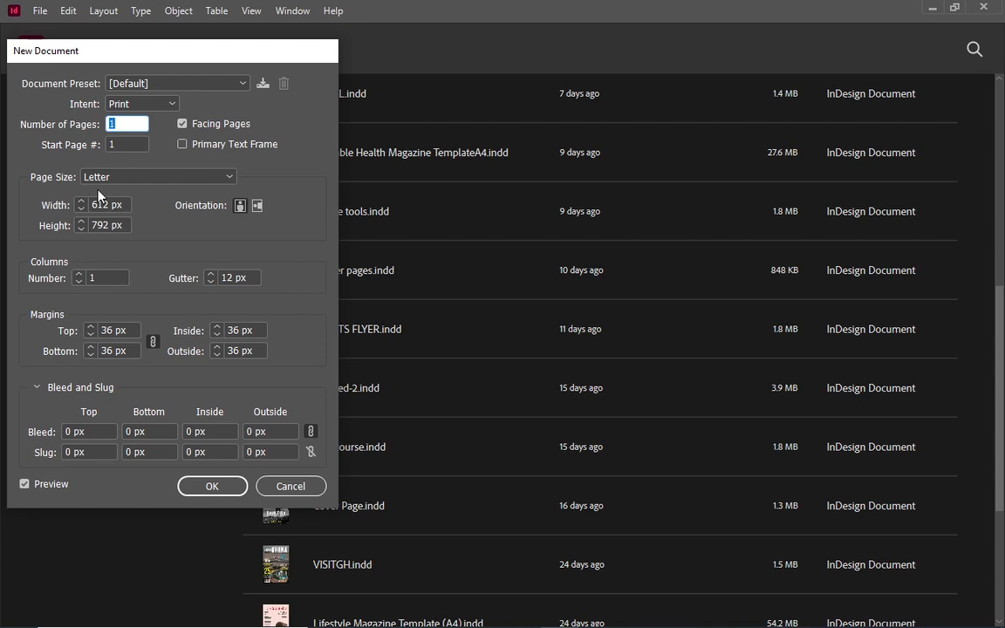
click(206, 487)
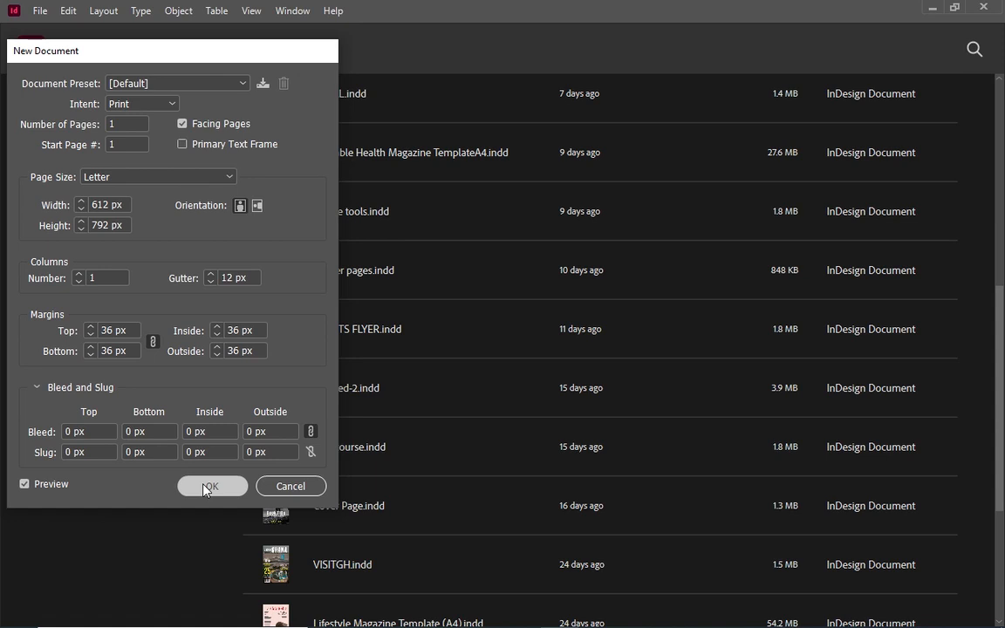
click(206, 487)
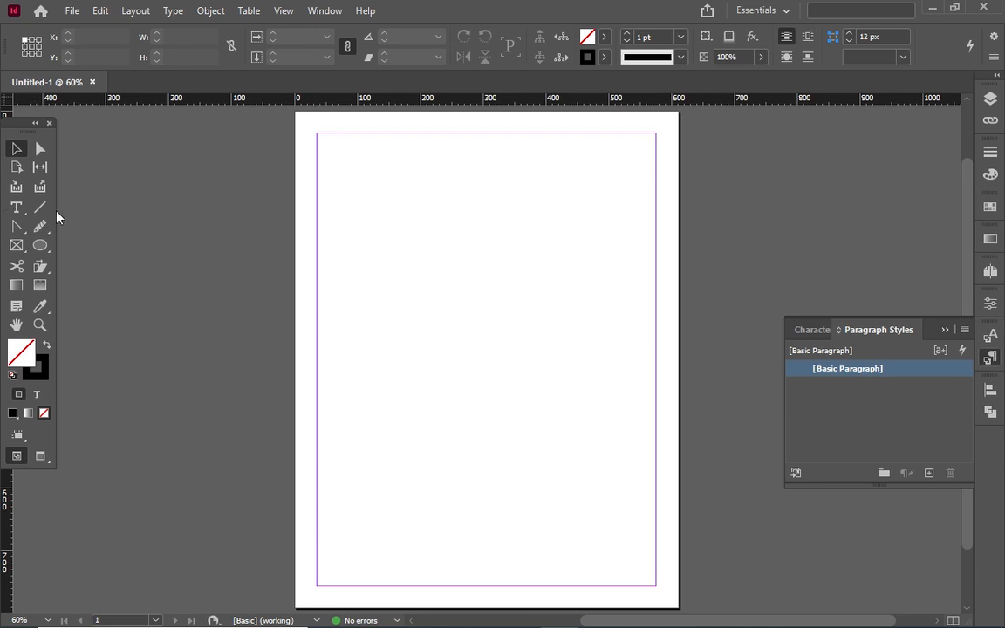
Draw a 612 x 792 px rectangle covering the whole page and swap its stroke and fill colours.
click(44, 259)
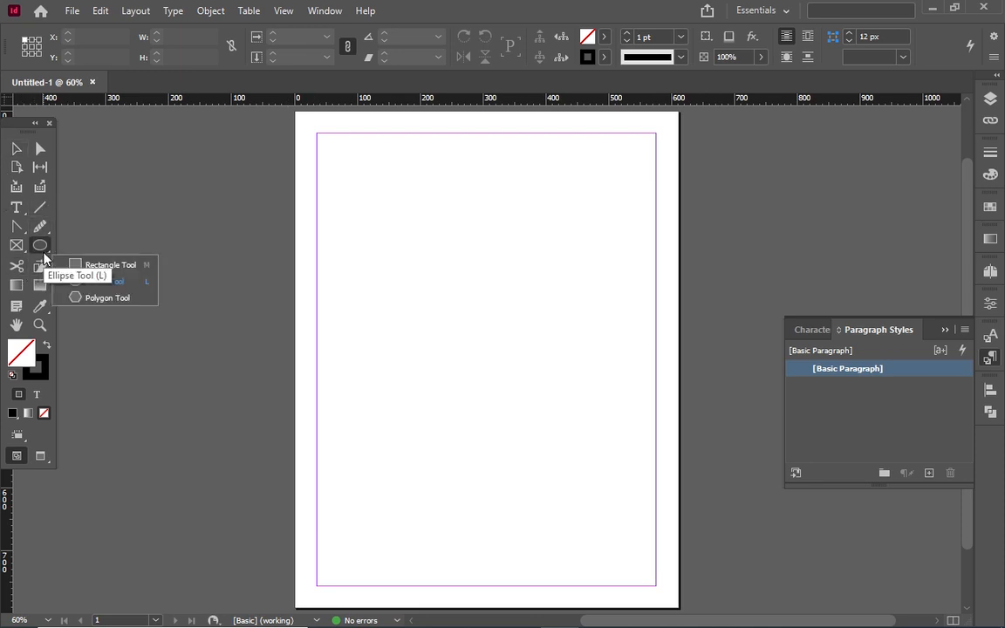
click(70, 258)
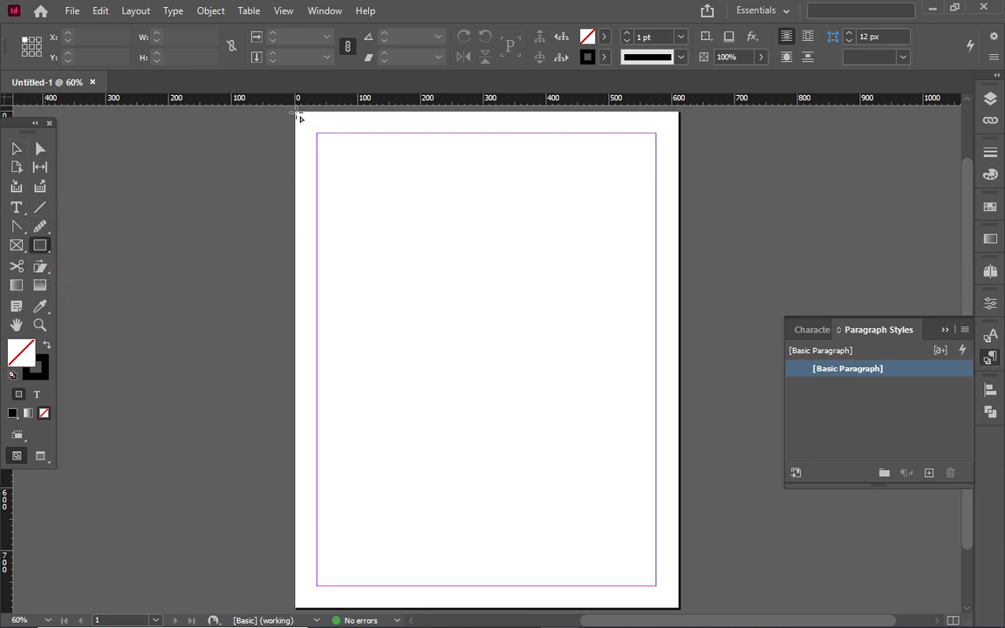
drag(296, 111, 683, 613)
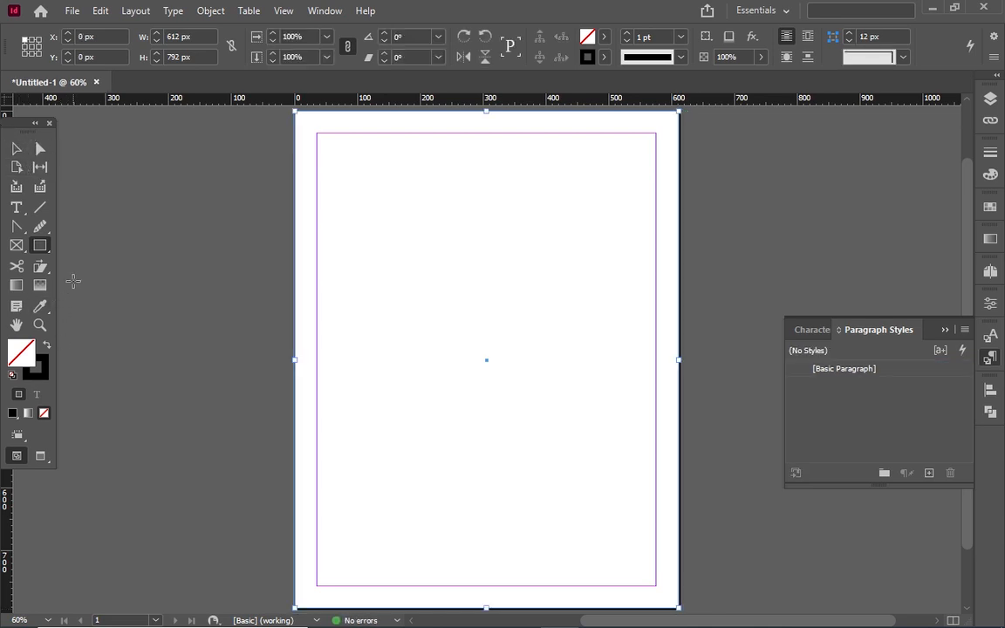
key(shift+x)
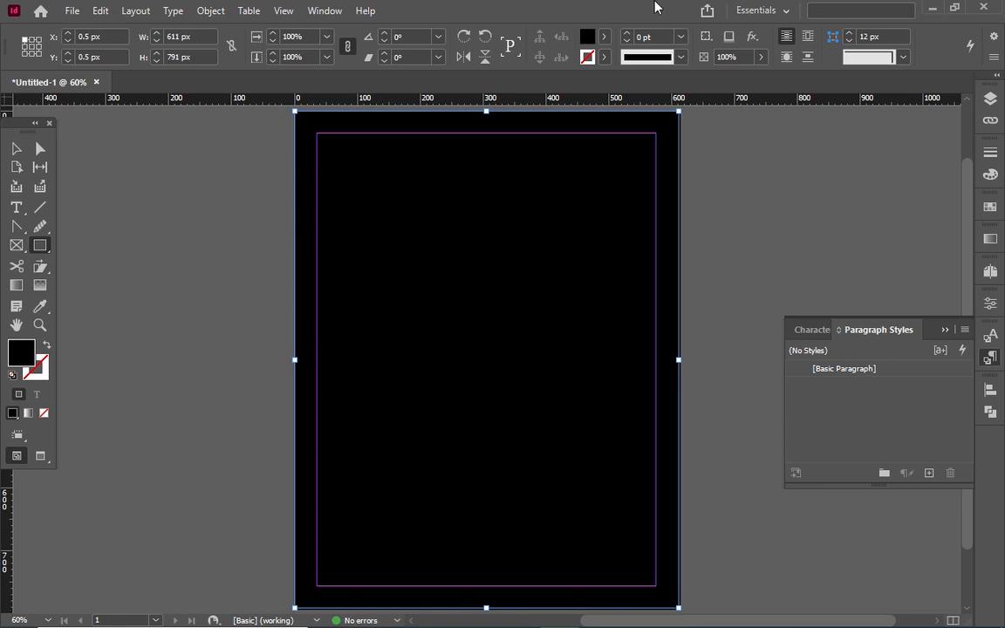
Change the page-sized rectangle's fill to red, hex fd0000.
double_click(587, 39)
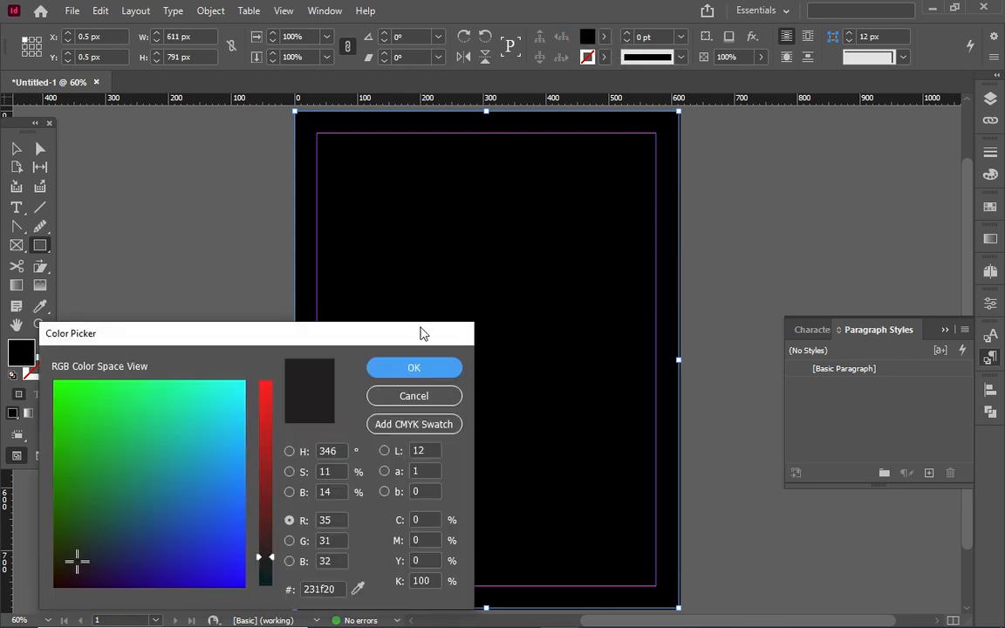
click(206, 429)
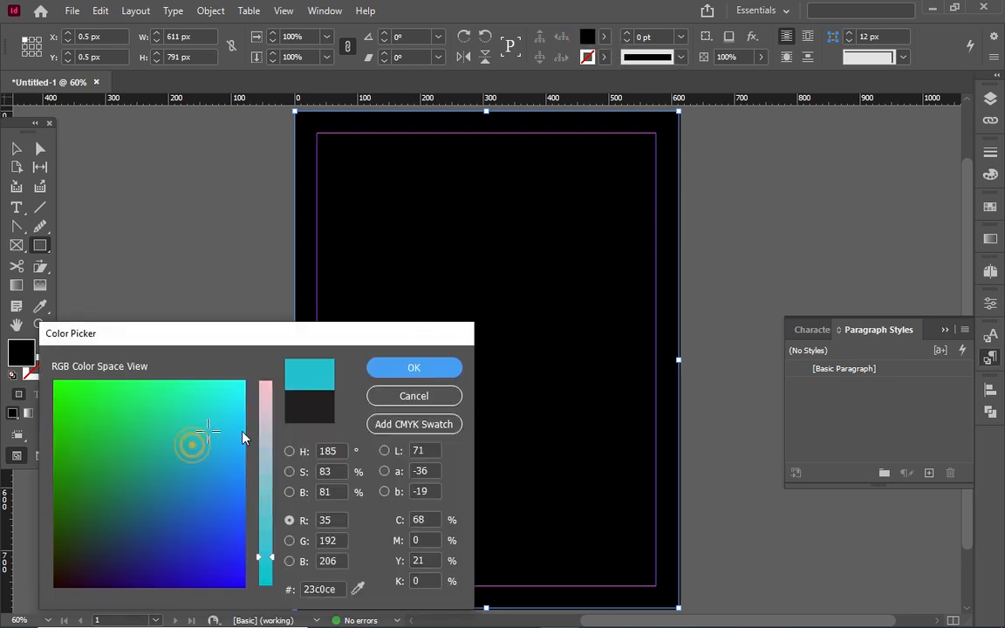
click(264, 386)
drag(131, 568, 54, 583)
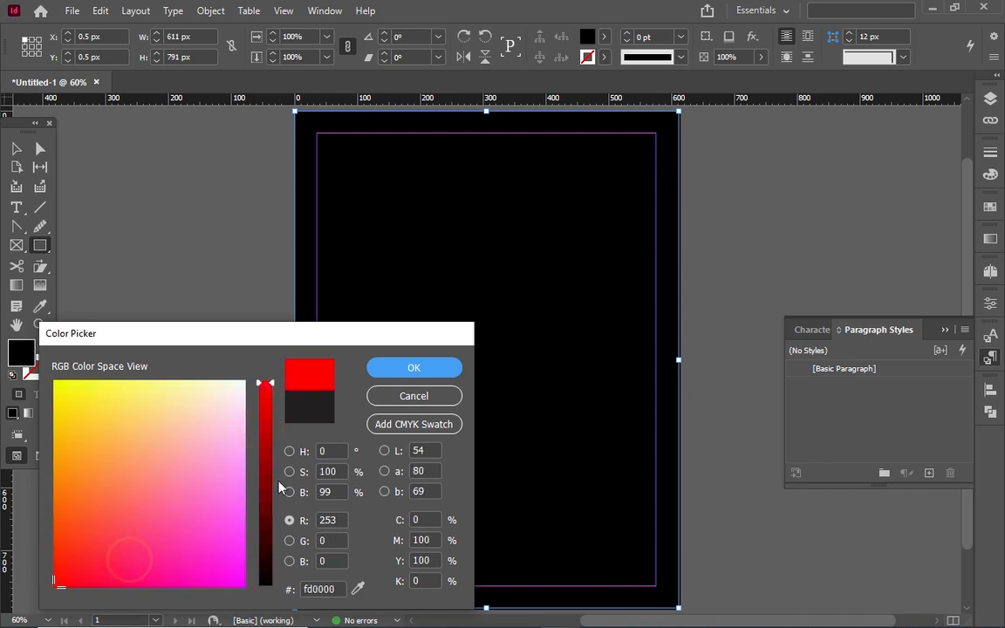
click(413, 369)
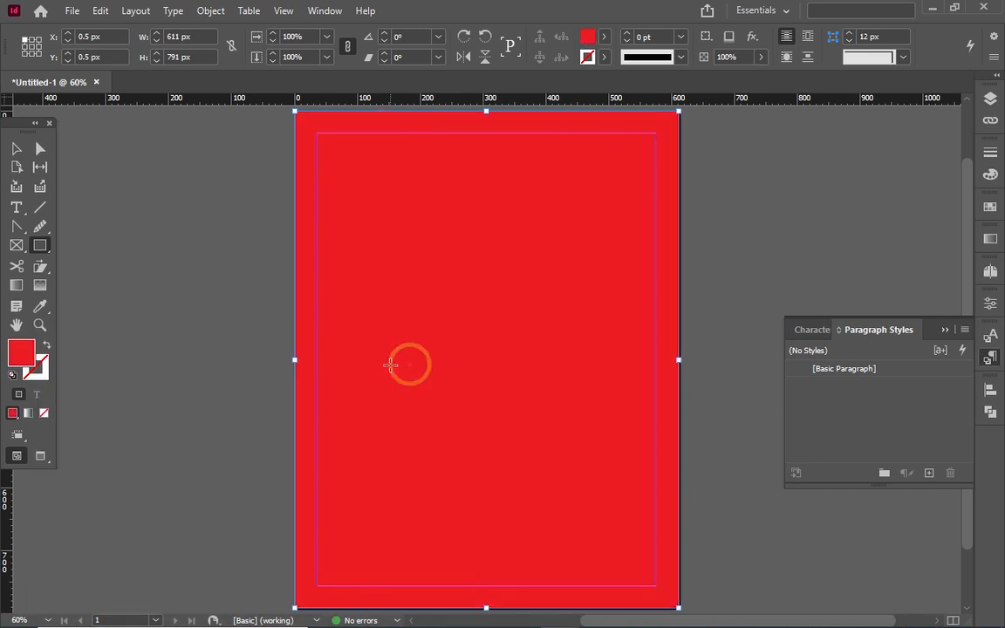
Reduce the red rectangle to a third of its width by entering 611 px/3 as the width.
click(992, 303)
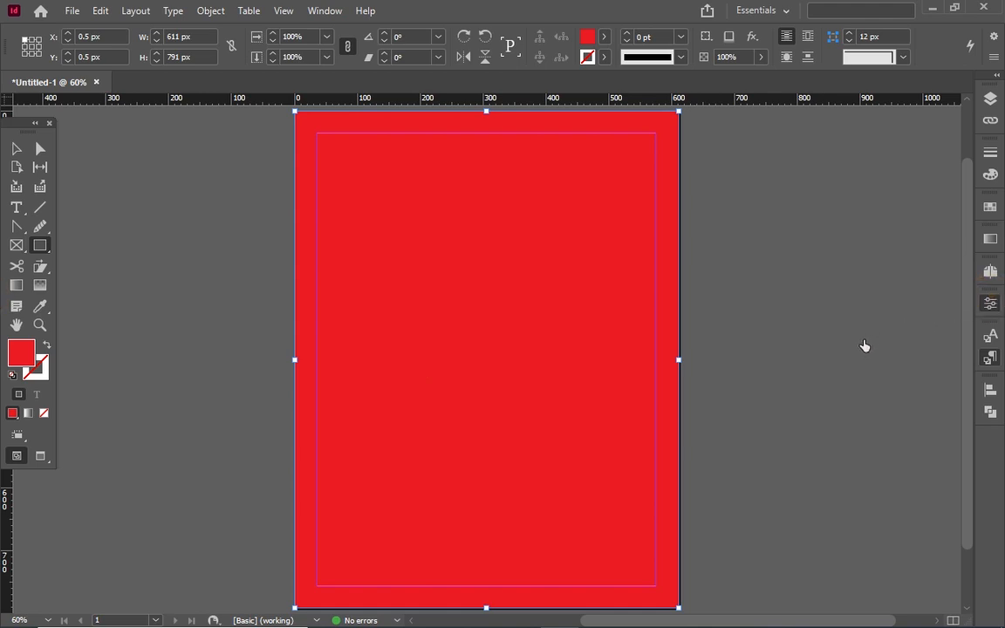
click(990, 303)
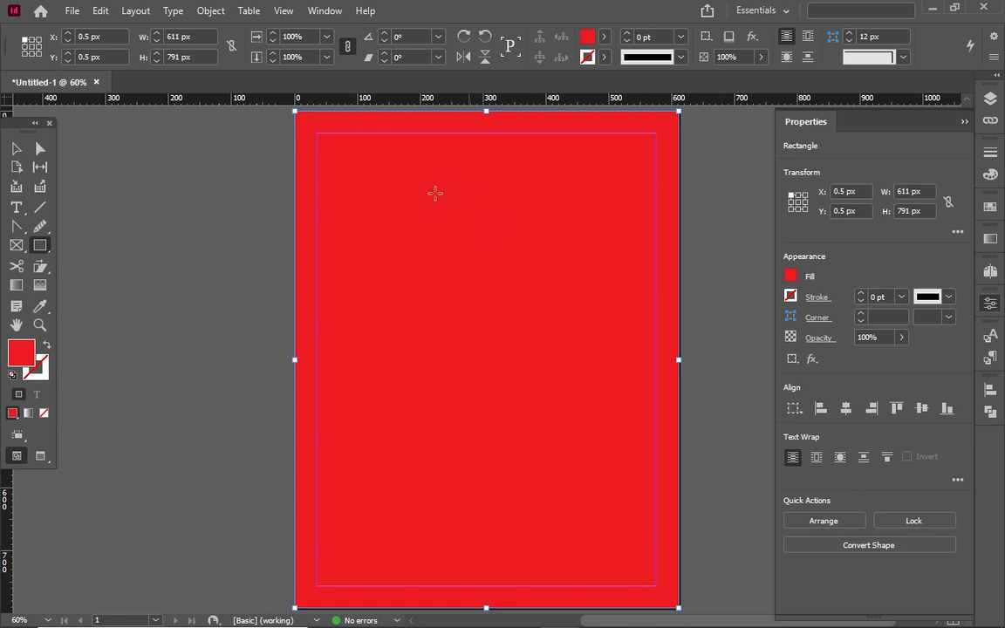
click(15, 148)
click(581, 231)
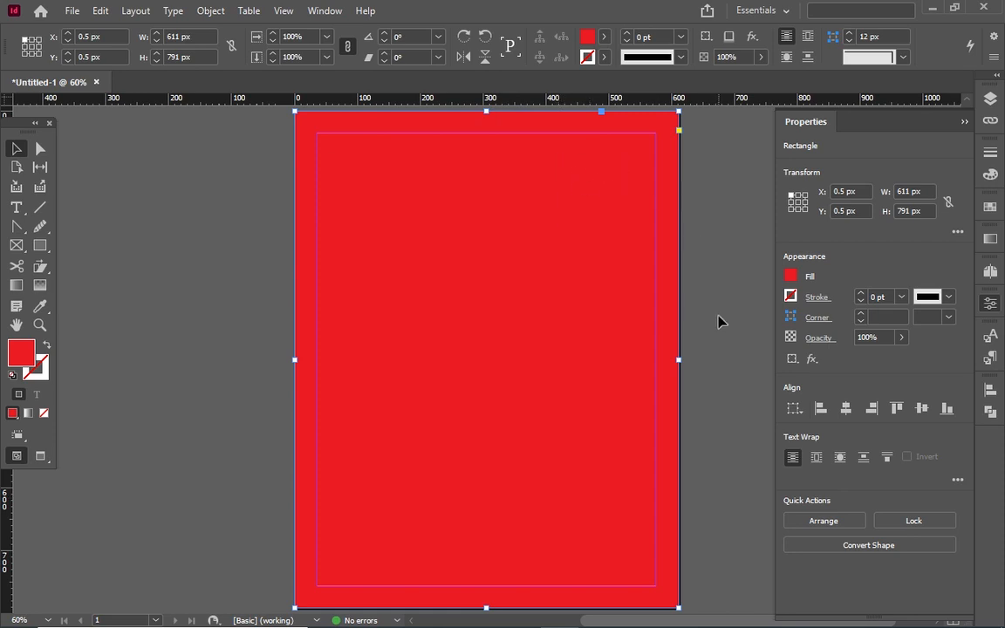
click(928, 190)
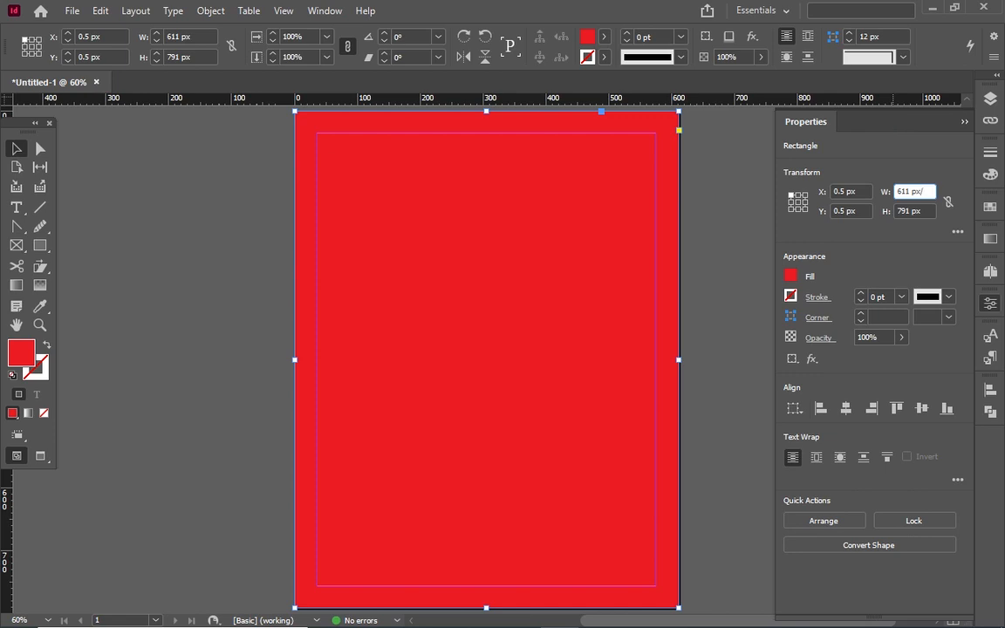
text(/3)
key(Return)
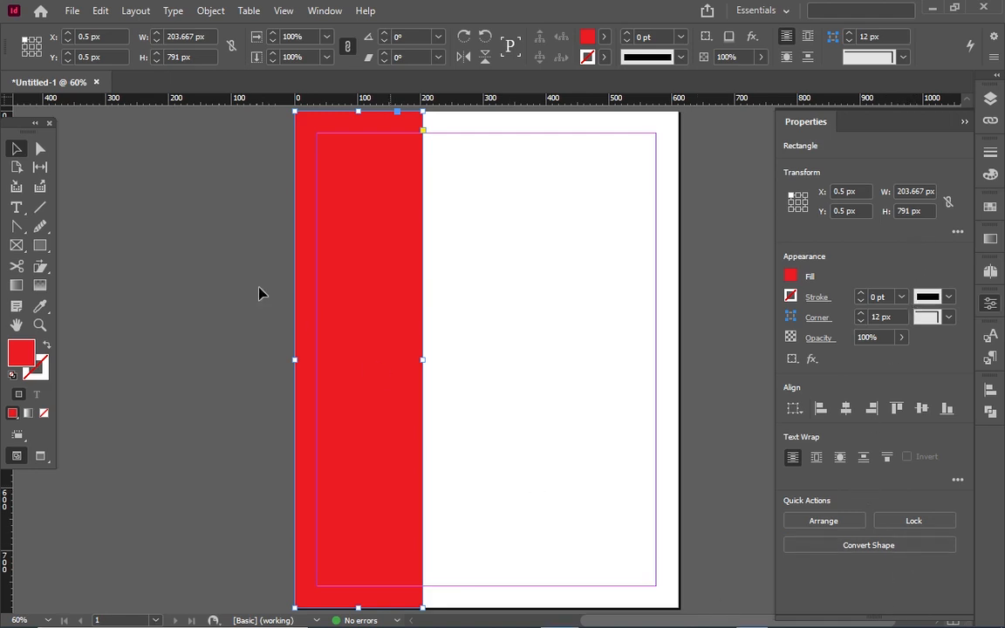
Start placing a file and look through the images in the ind exe files > working with images folder on Local Disk (G:).
click(73, 11)
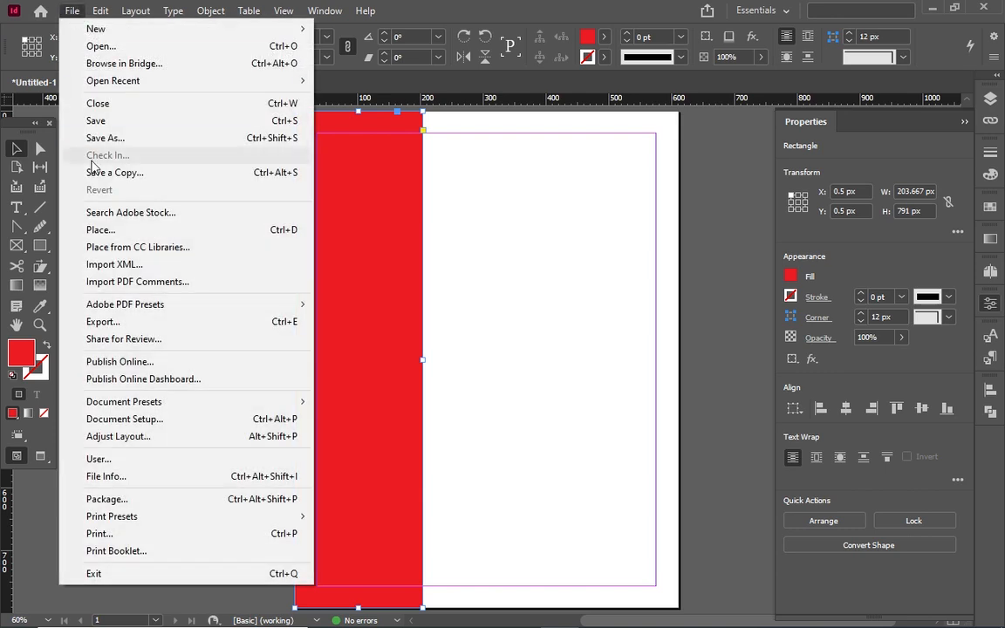
click(117, 231)
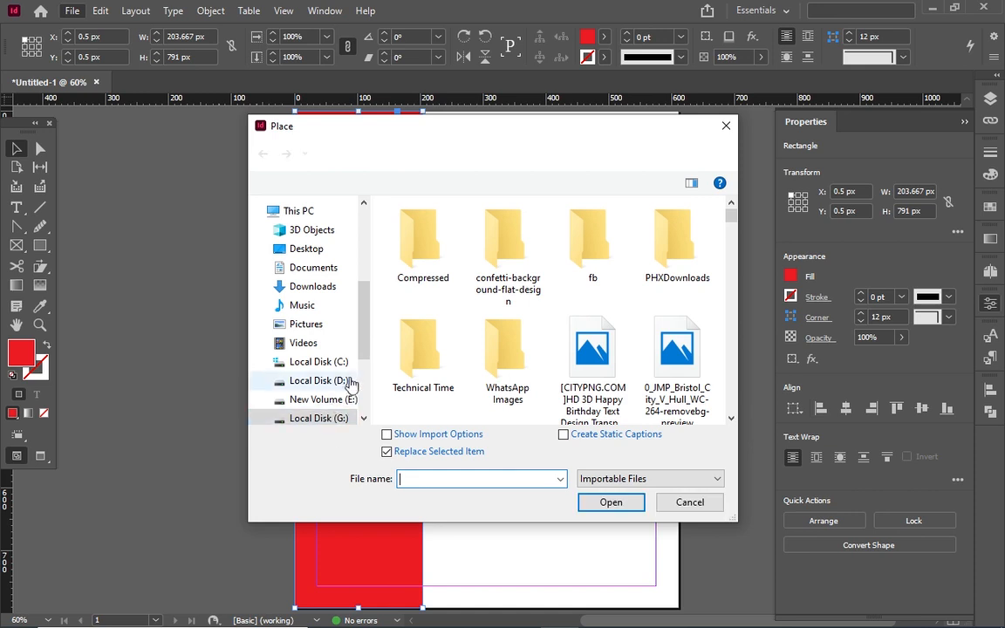
click(312, 420)
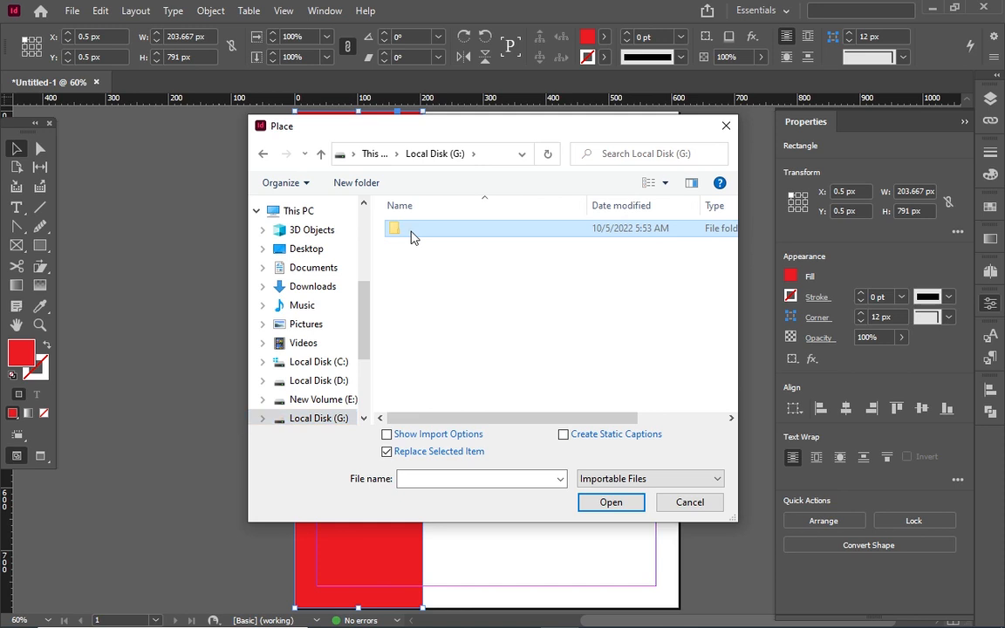
scroll(425, 319, down, 3)
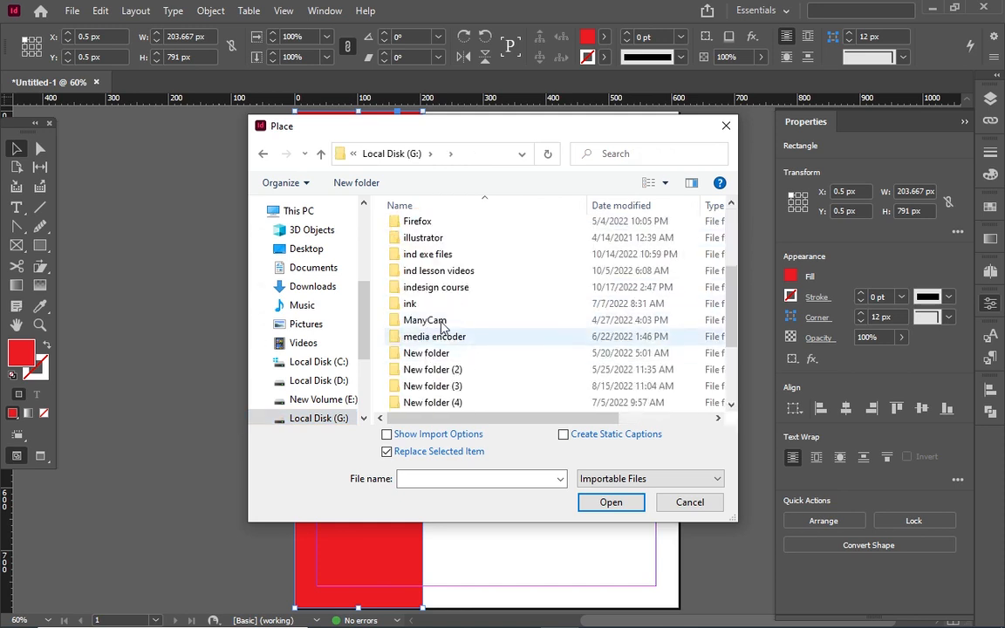
double_click(439, 254)
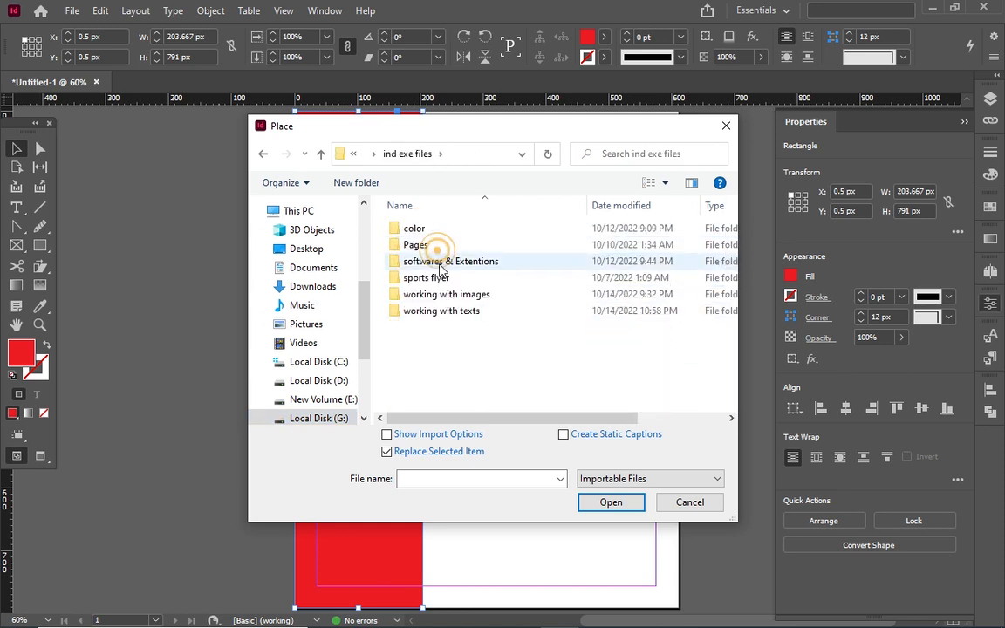
click(445, 301)
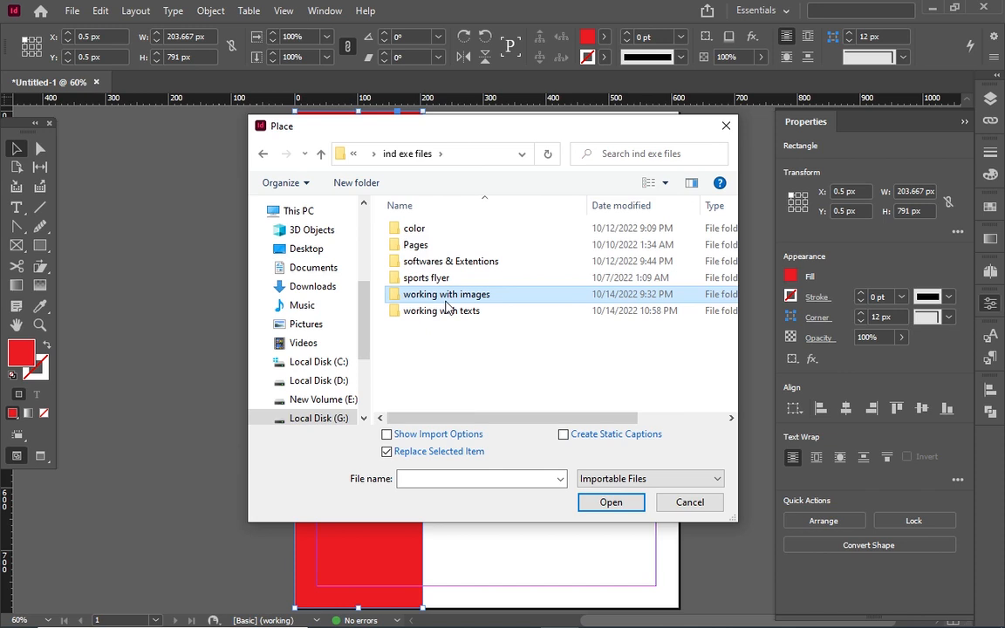
double_click(446, 300)
click(442, 291)
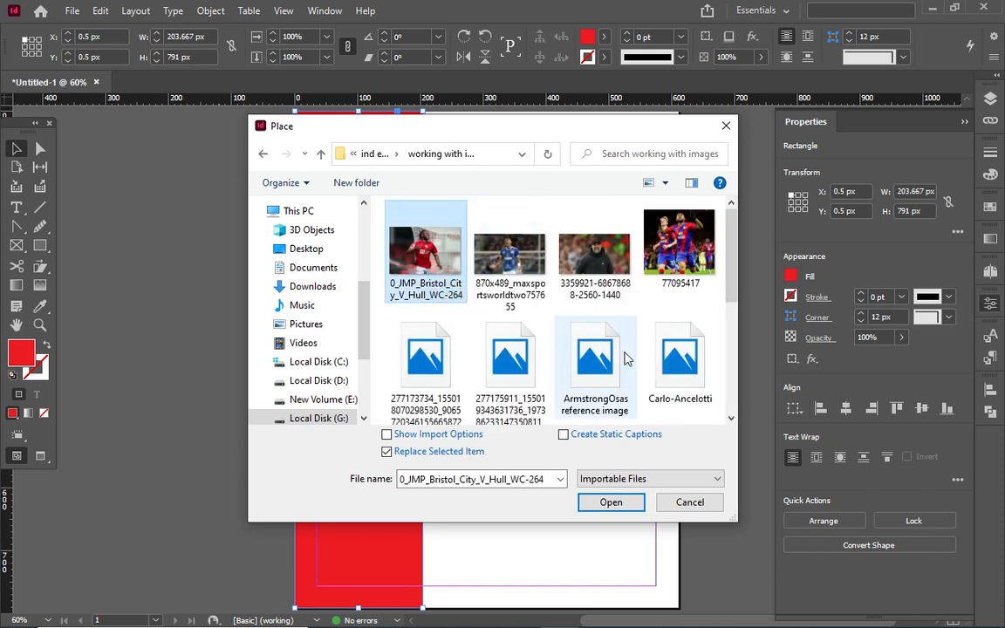
scroll(633, 362, down, 1)
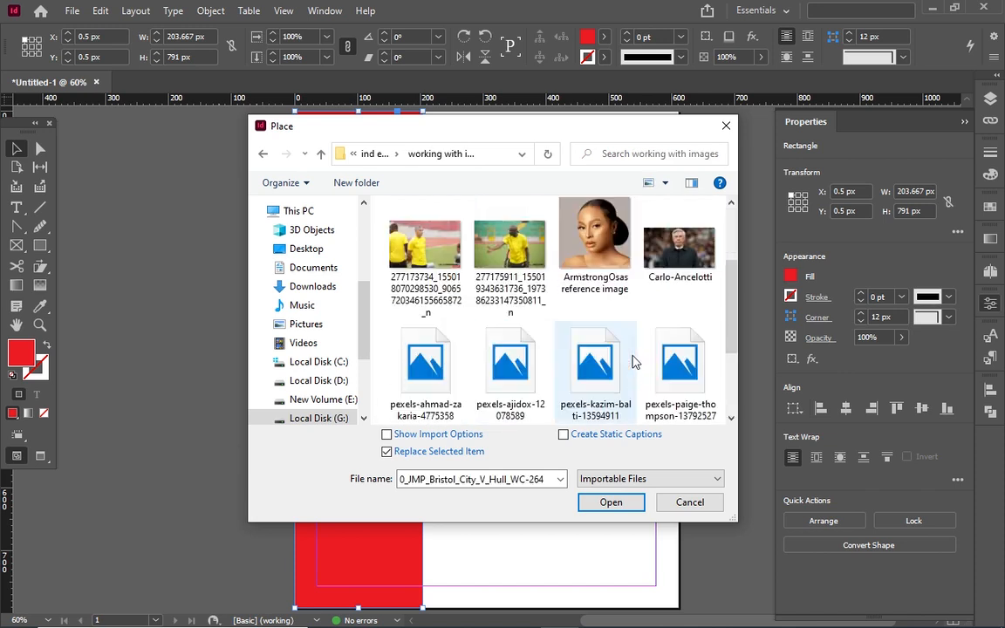
scroll(632, 359, down, 1)
scroll(567, 345, up, 1)
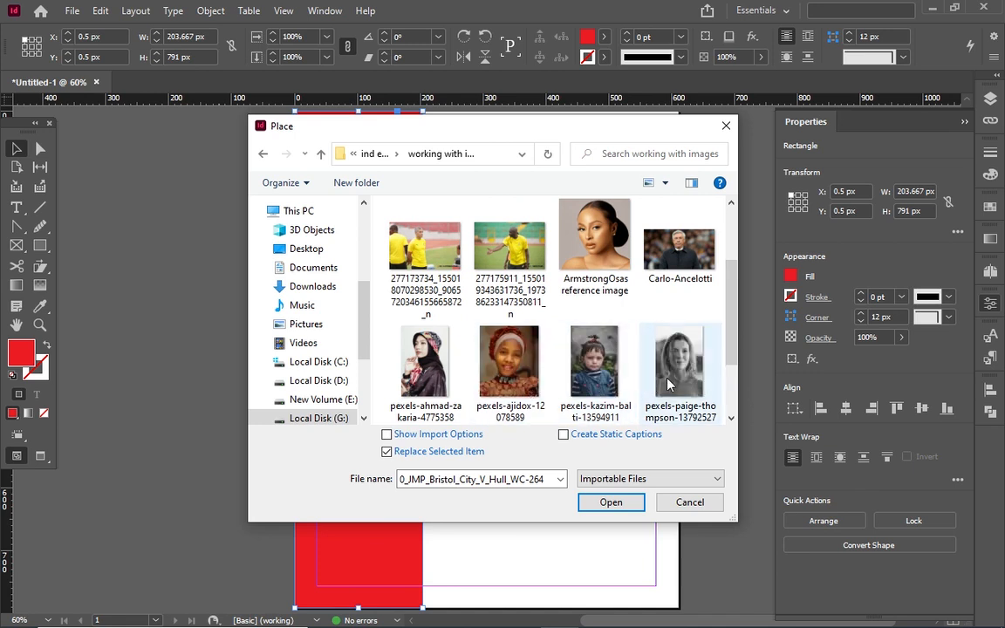
scroll(668, 385, down, 1)
scroll(668, 385, up, 2)
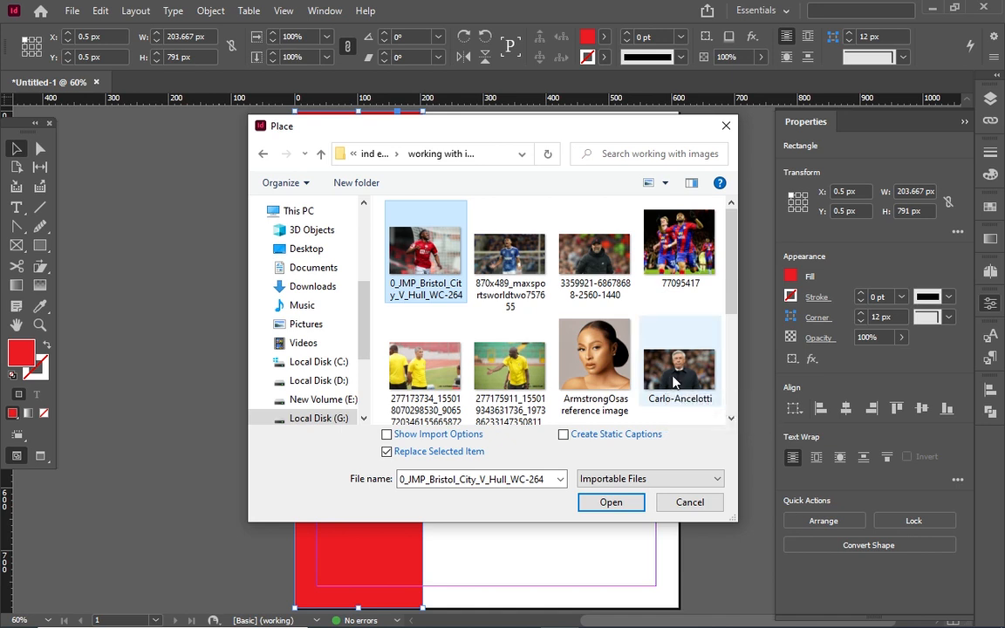
scroll(669, 385, down, 1)
scroll(670, 381, down, 1)
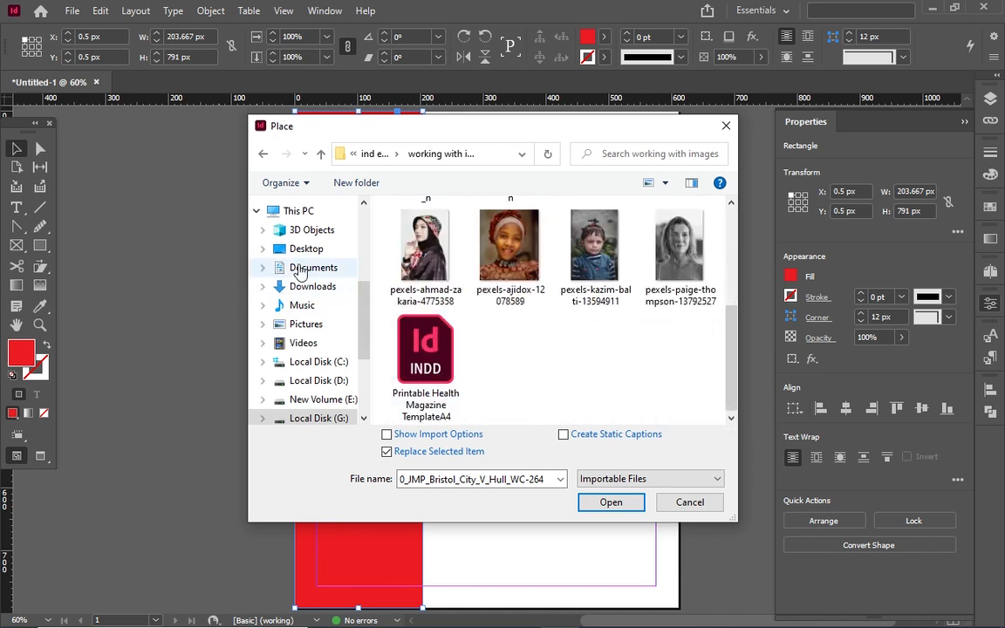
Place the Downloads image starting with 129098138, dated 10/8/2022 7:56 PM, into the selected red column.
click(301, 288)
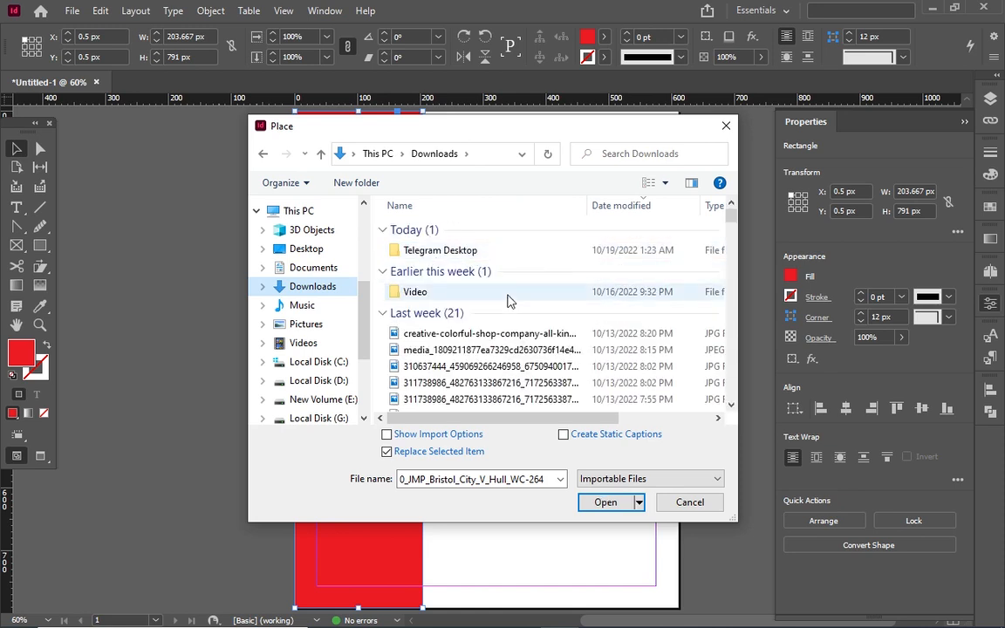
scroll(507, 298, down, 4)
scroll(508, 301, down, 10)
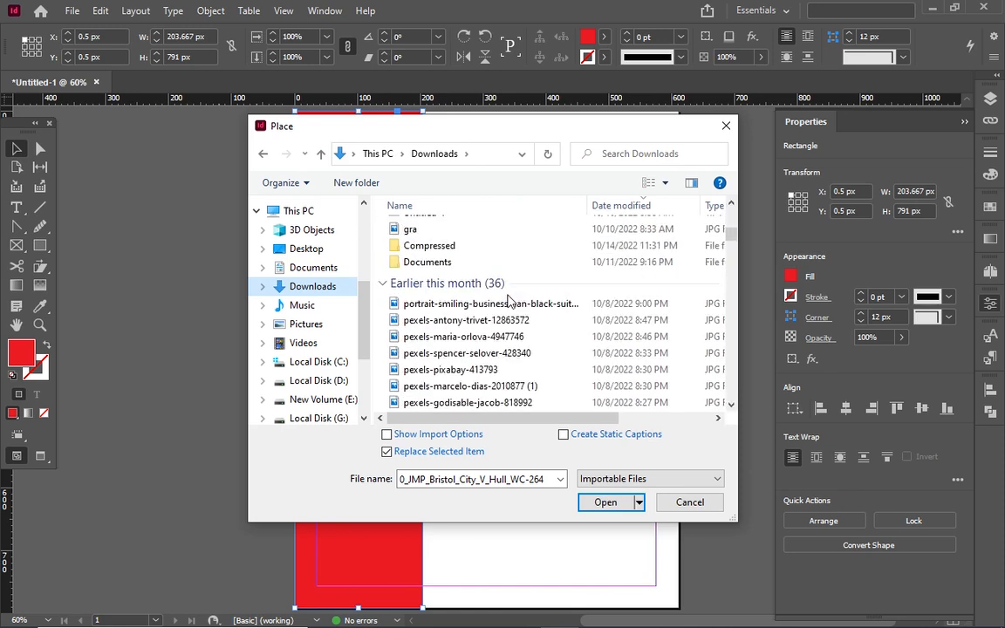
scroll(516, 336, down, 2)
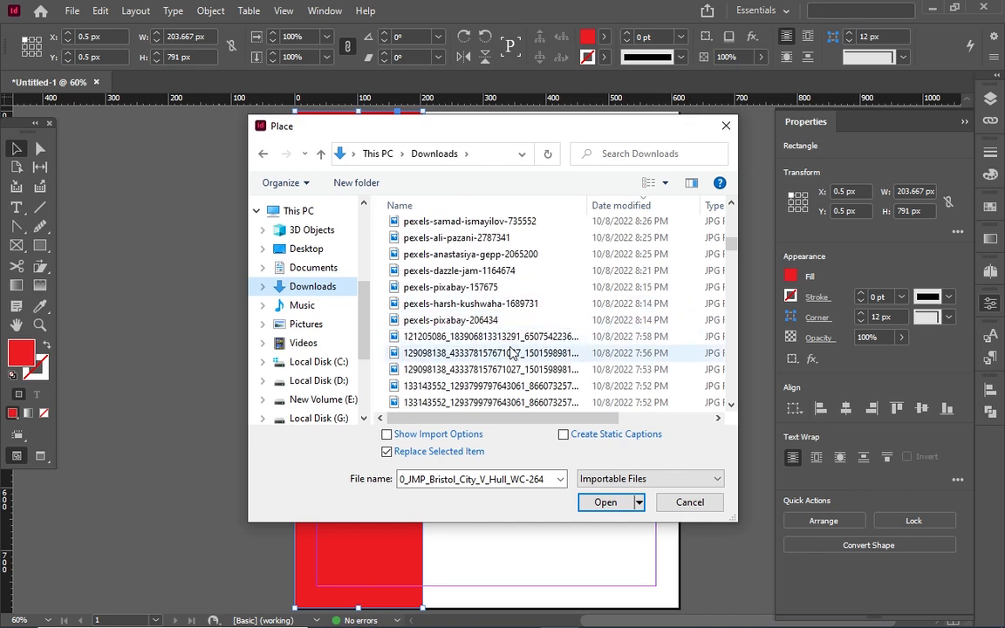
click(512, 352)
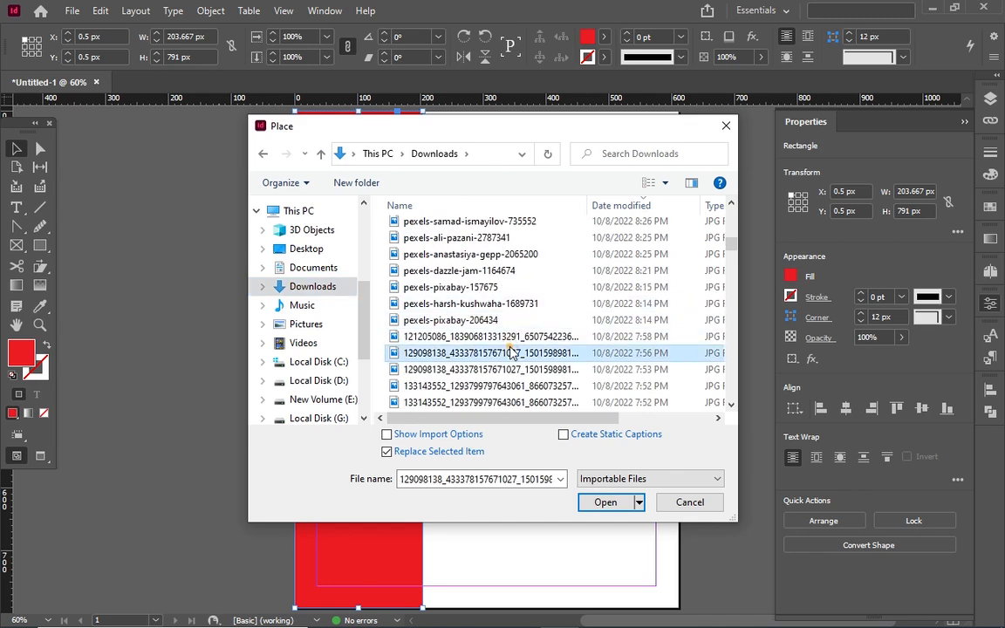
click(607, 502)
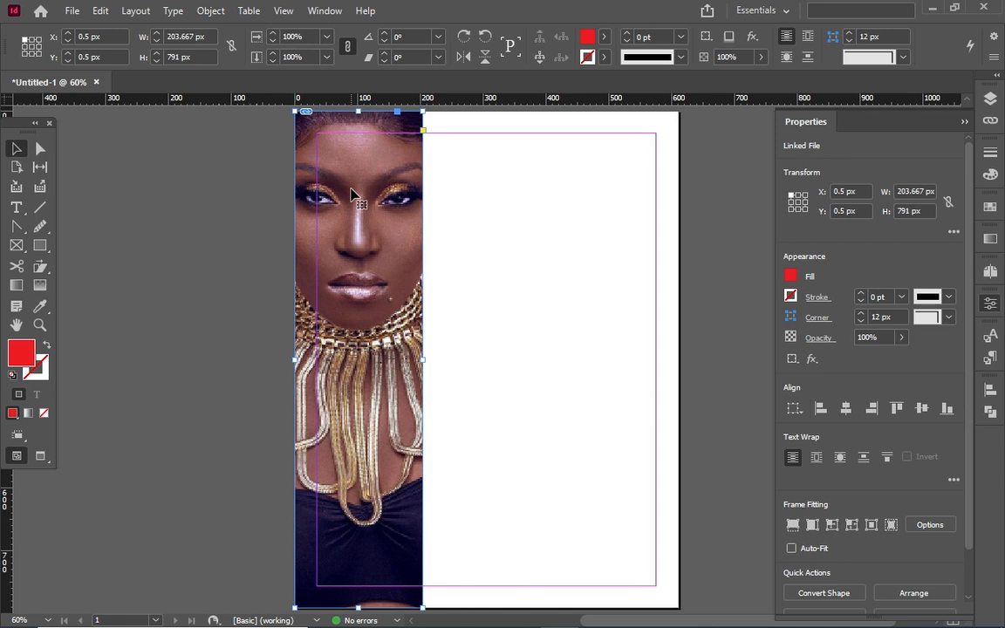
Add a second page to the document and start placing a file with Replace Selected Item turned off.
click(451, 284)
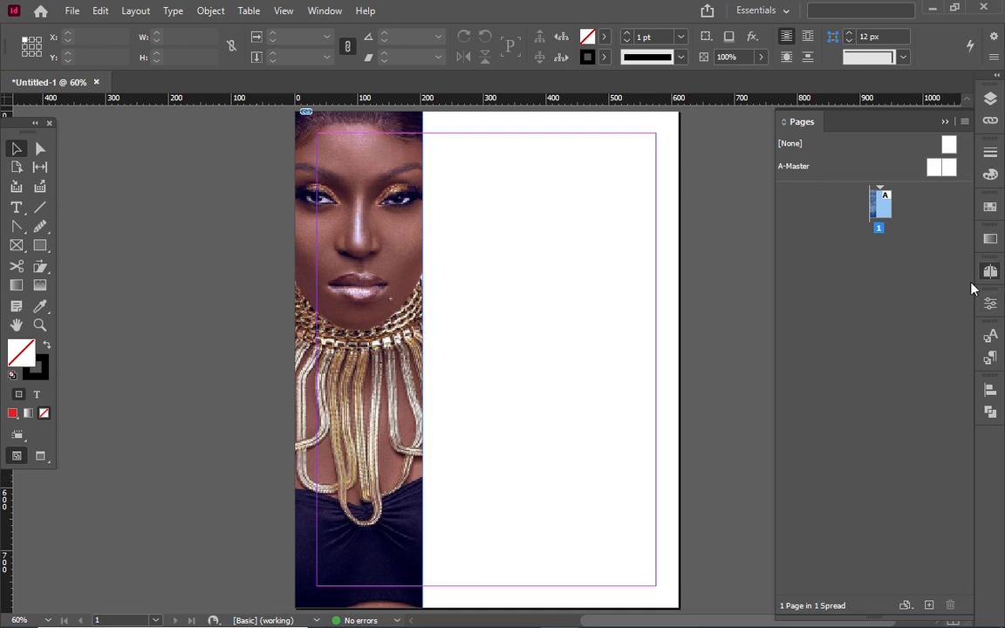
click(930, 603)
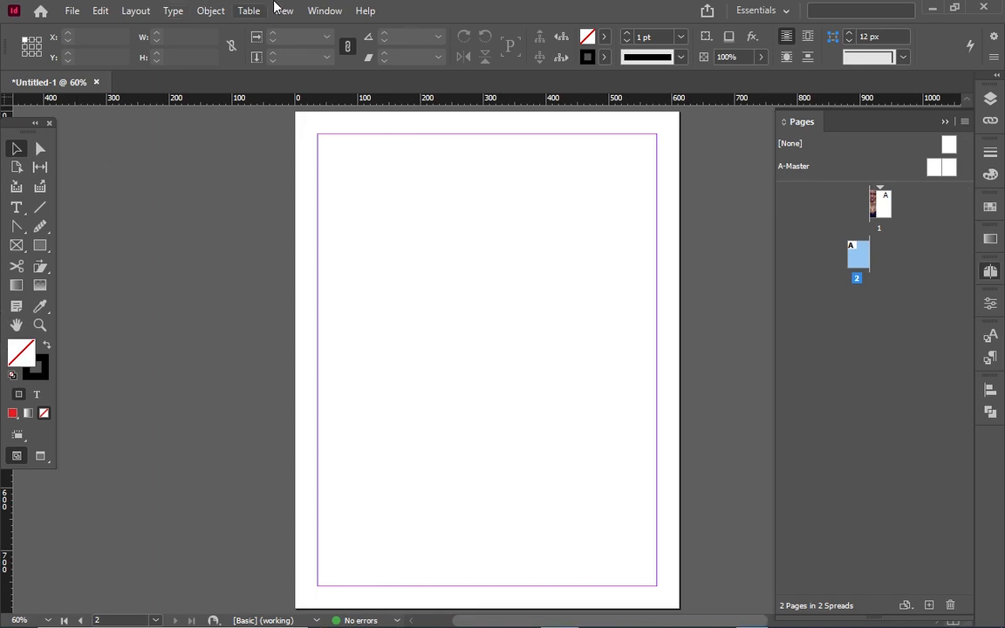
click(72, 10)
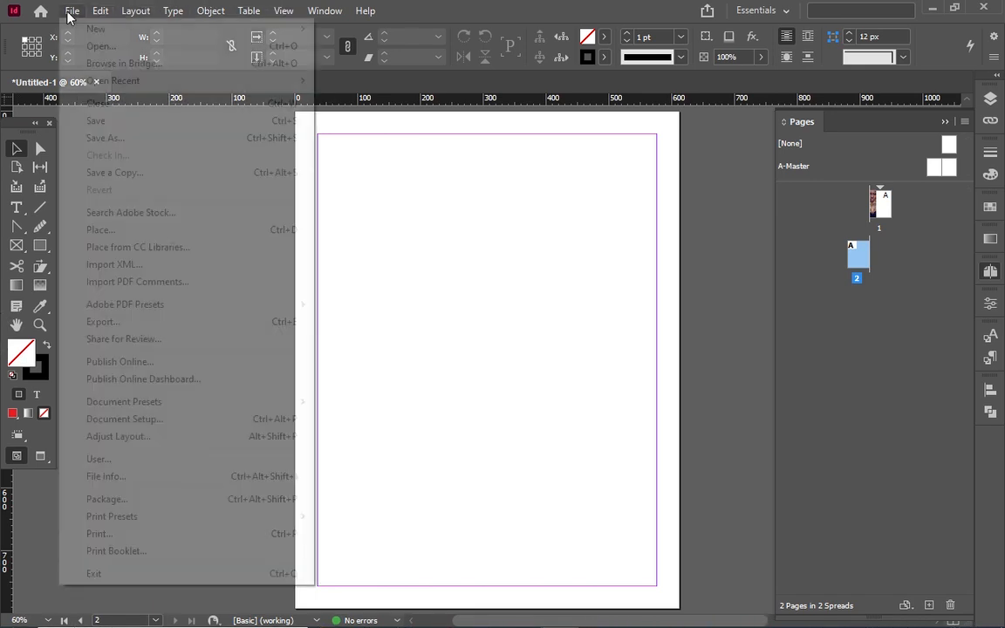
mouse_move(136, 10)
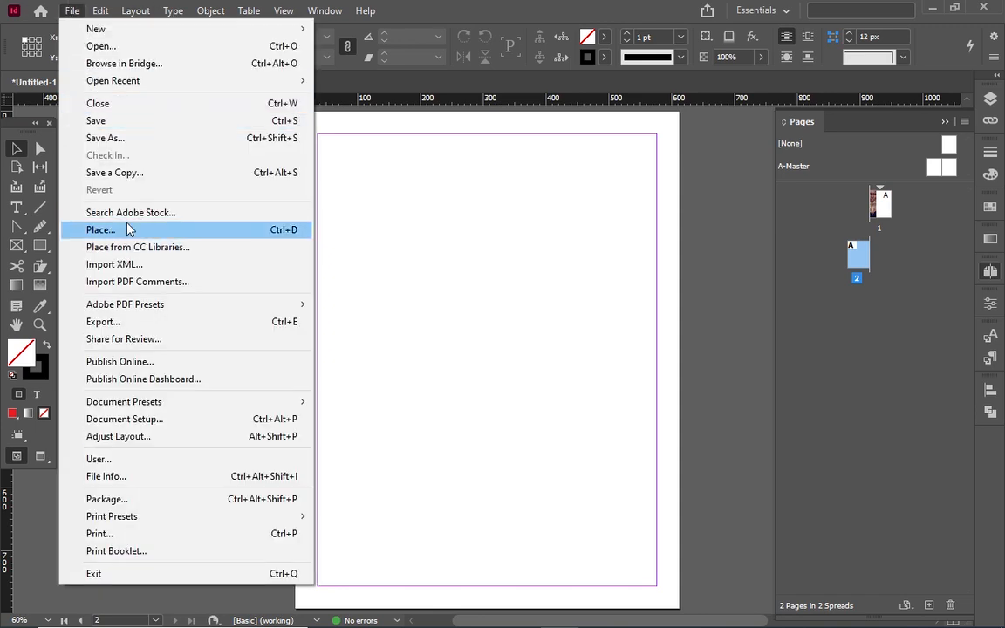
click(180, 233)
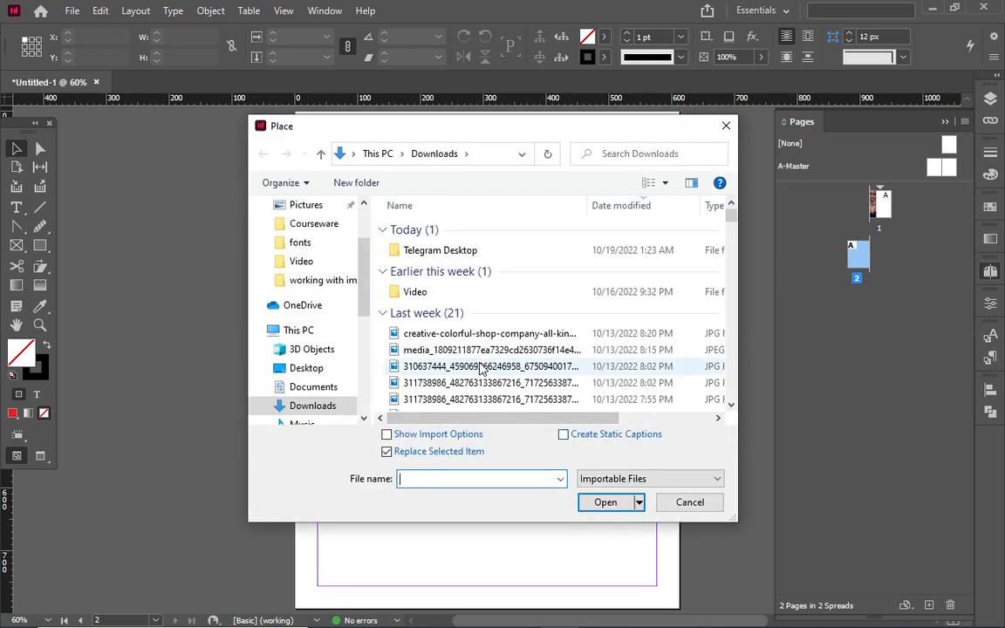
click(389, 453)
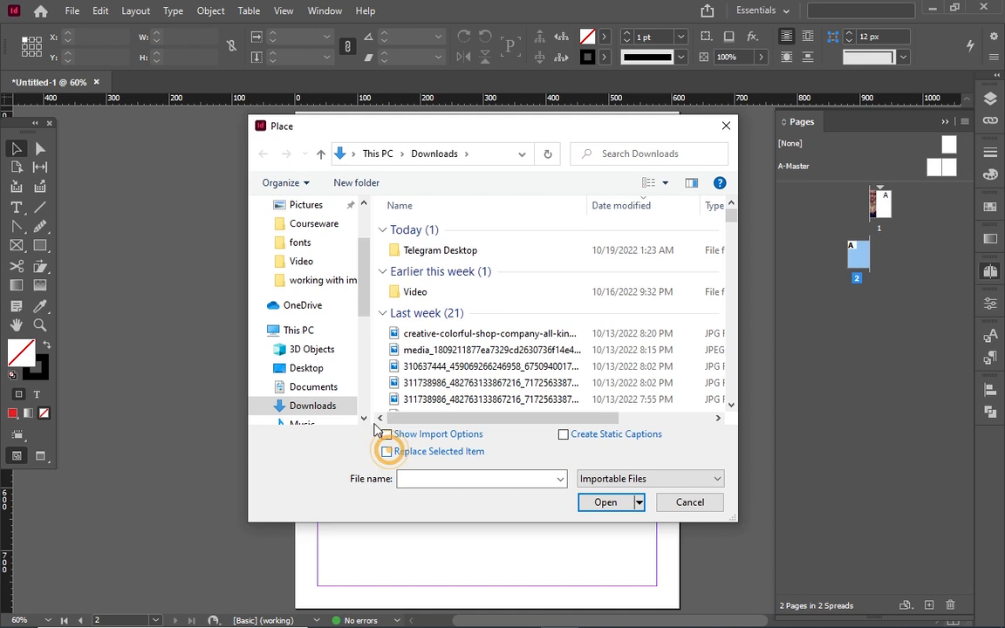
Place pexels-ajidox-12078589 from ind exe files > working with images on Local Disk (G:) on page 2 at about 386 x 461 px.
scroll(460, 325, down, 7)
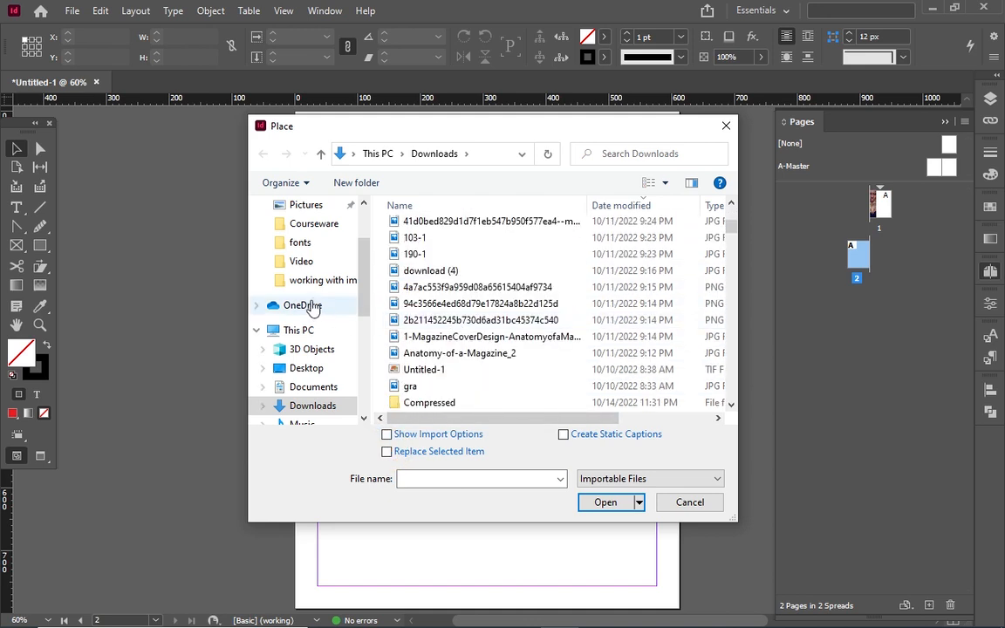
scroll(331, 403, down, 2)
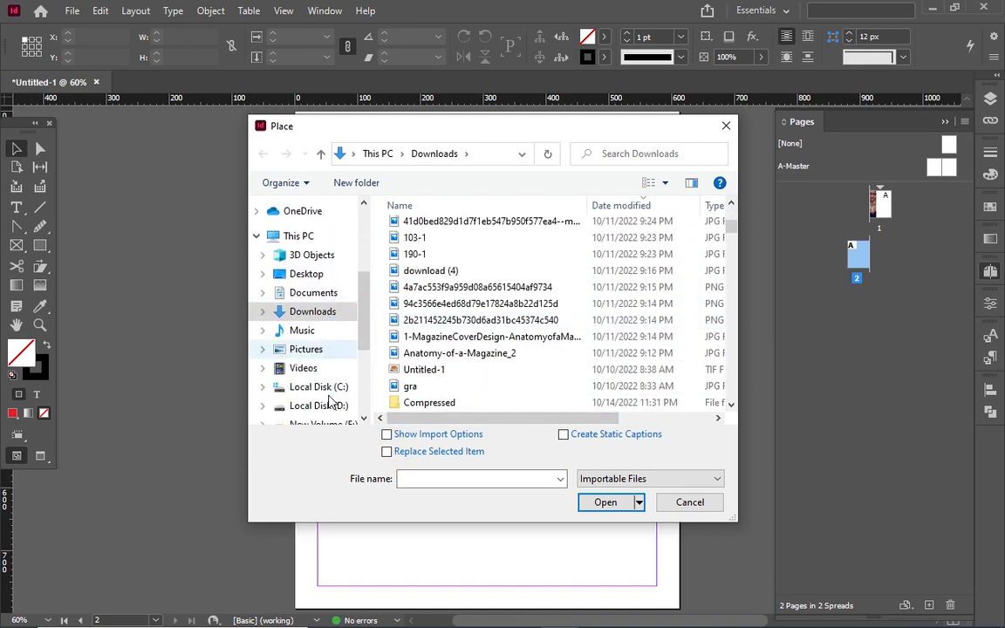
click(323, 418)
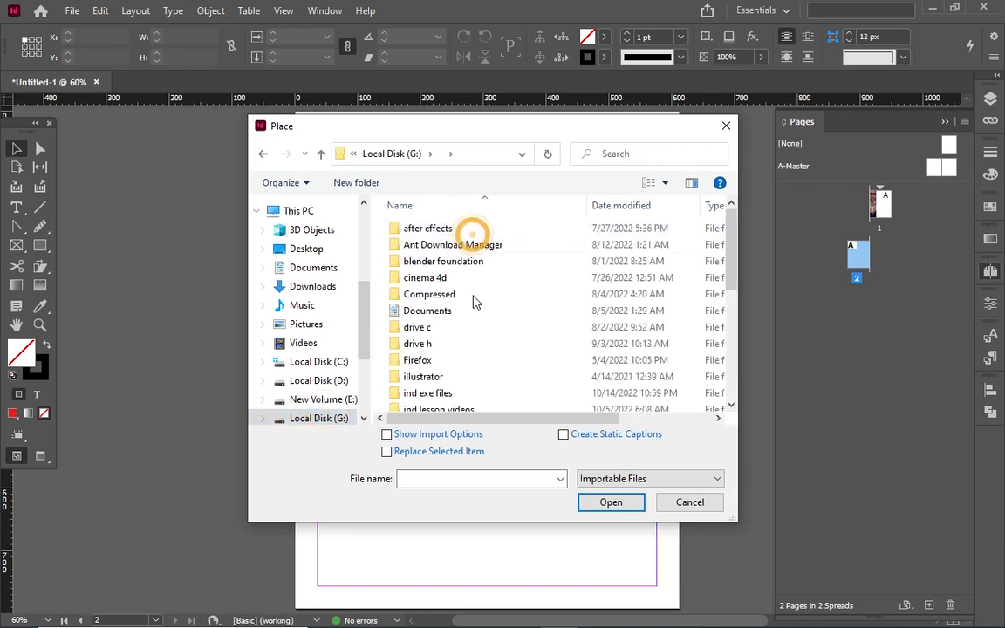
scroll(471, 298, down, 1)
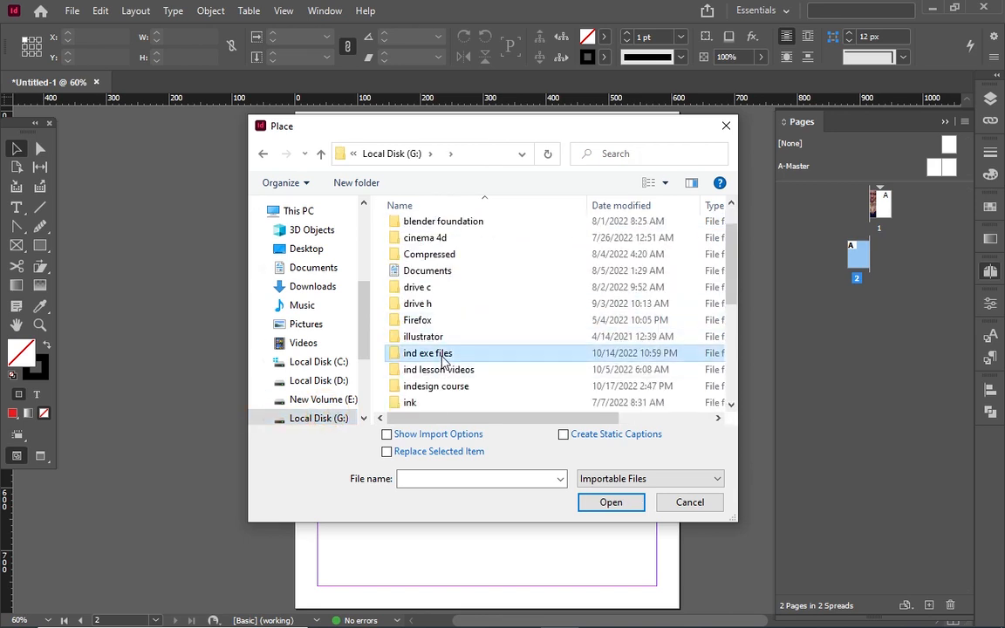
double_click(441, 353)
double_click(484, 301)
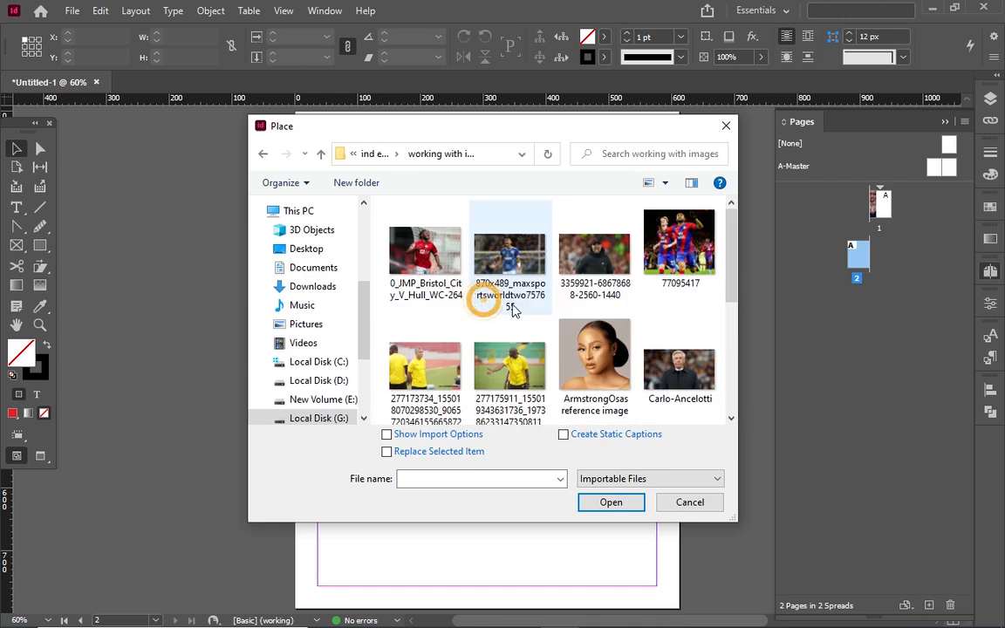
scroll(559, 345, down, 3)
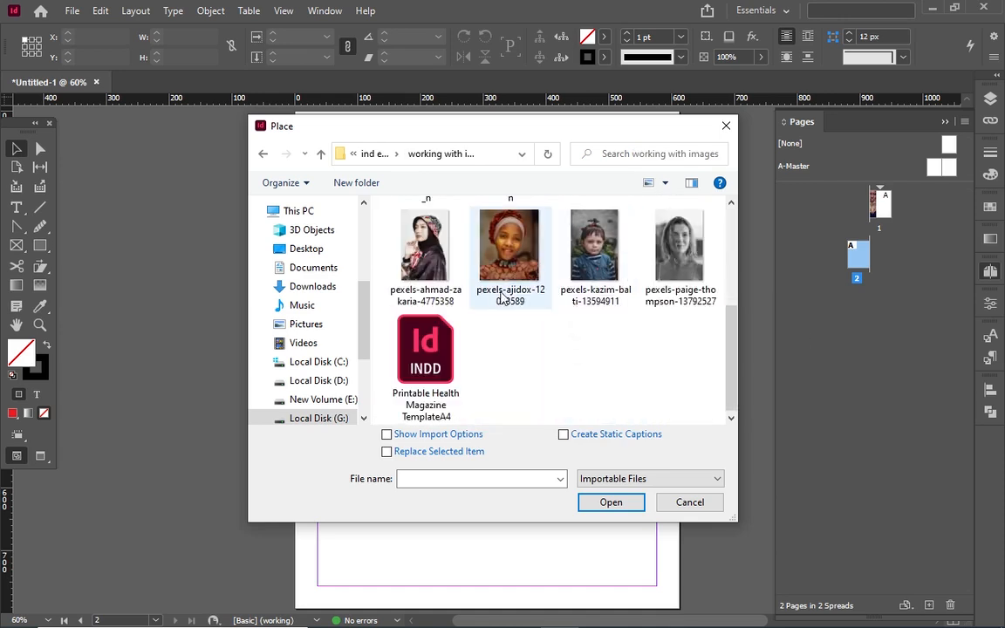
click(508, 255)
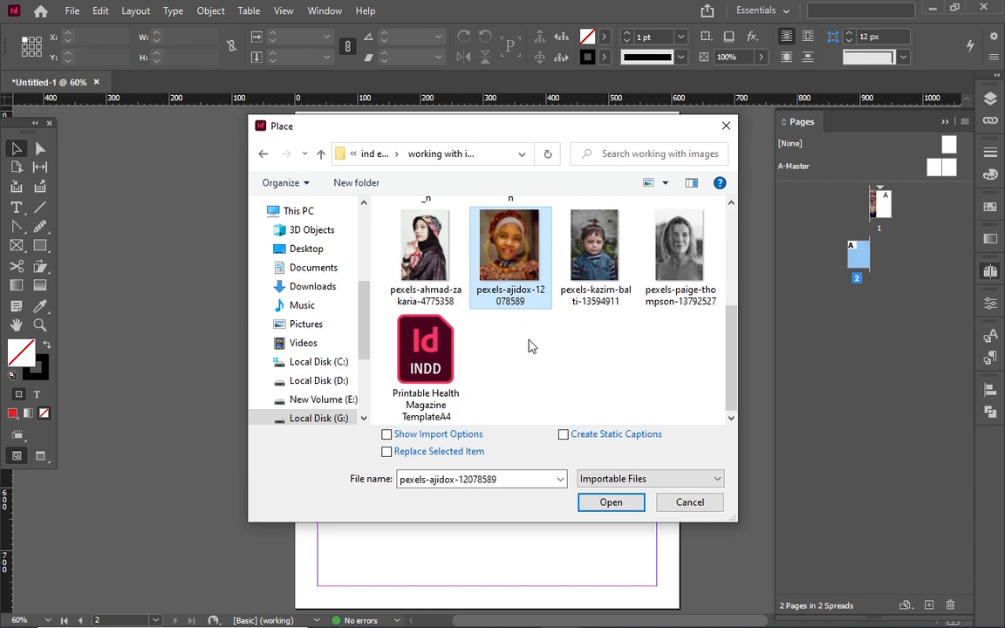
click(610, 503)
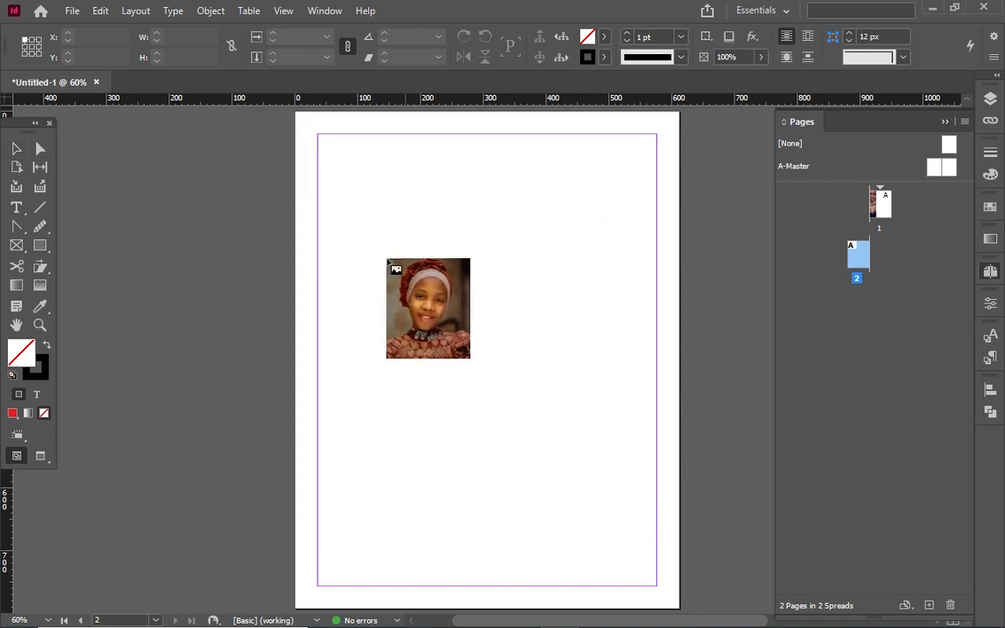
mouse_move(366, 225)
mouse_down()
mouse_move(473, 411)
mouse_move(551, 514)
mouse_up()
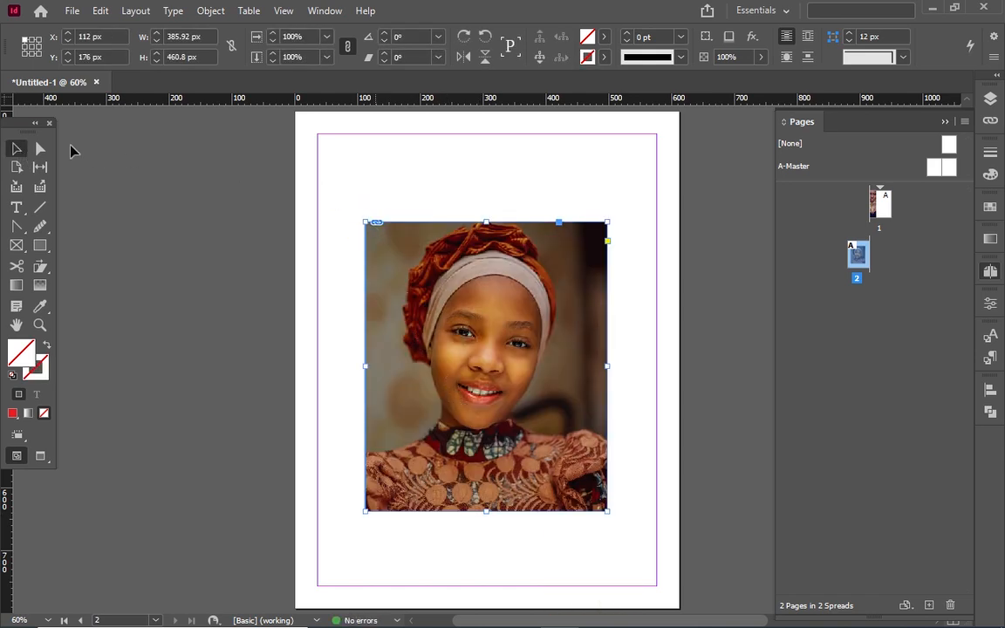
Enlarge the portrait on page 2 to about 473 x 564 px and move it to X 64 px, Y 92 px.
click(16, 149)
drag(356, 195, 331, 157)
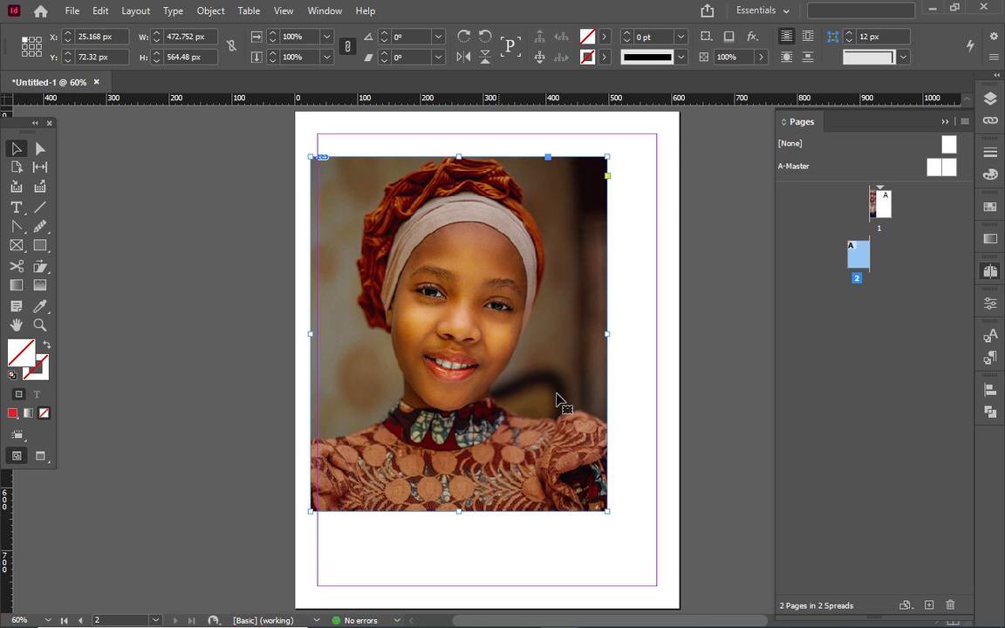
drag(560, 403, 512, 339)
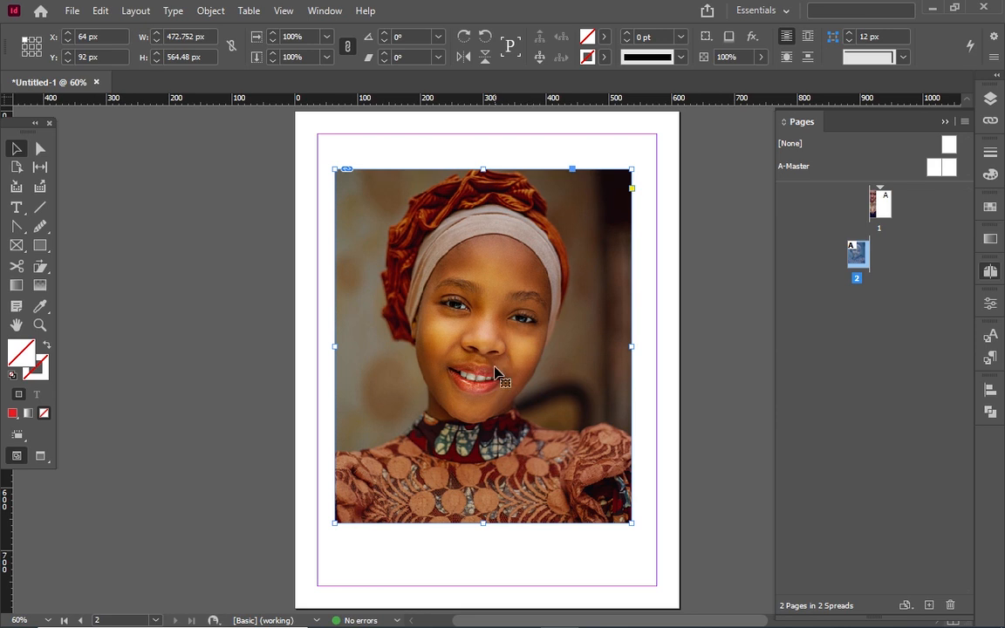
Activate the Pen tool for tracing the portrait on page 2.
click(13, 228)
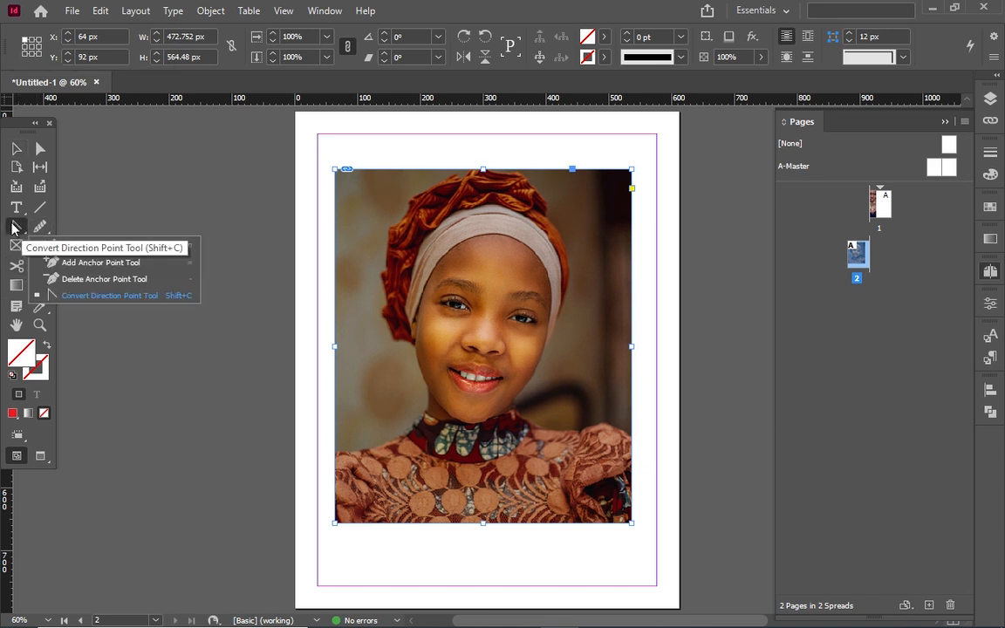
key(p)
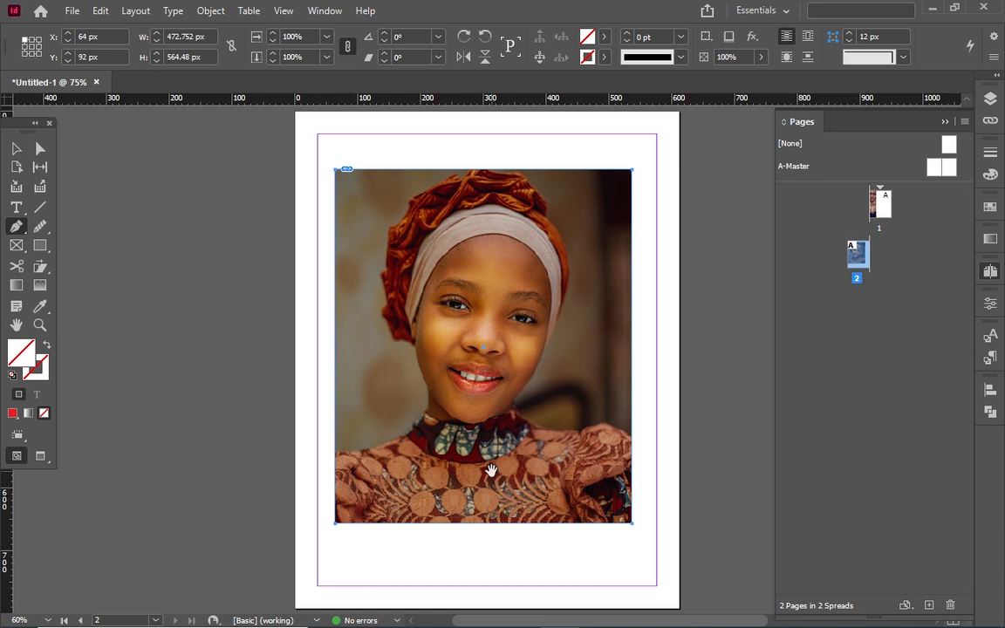
alt+scroll(491, 471, up, 2)
scroll(493, 478, down, 4)
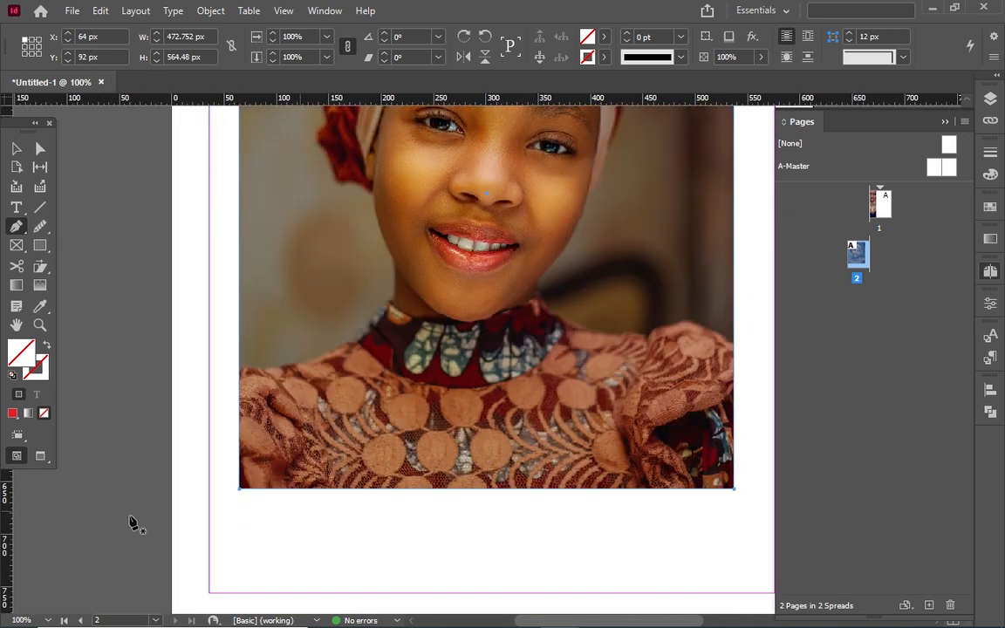
click(240, 368)
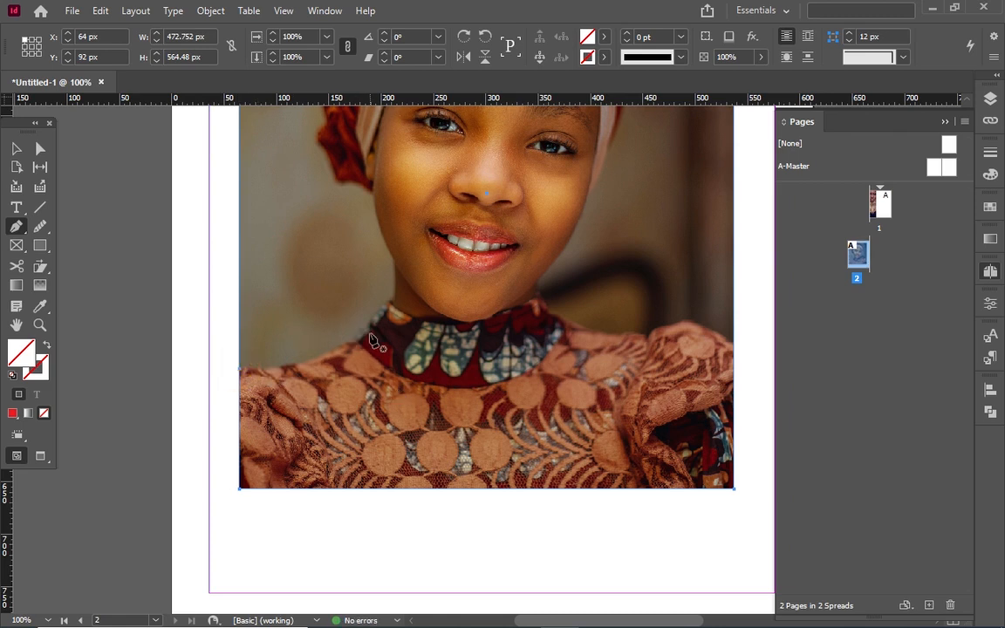
drag(352, 339, 385, 328)
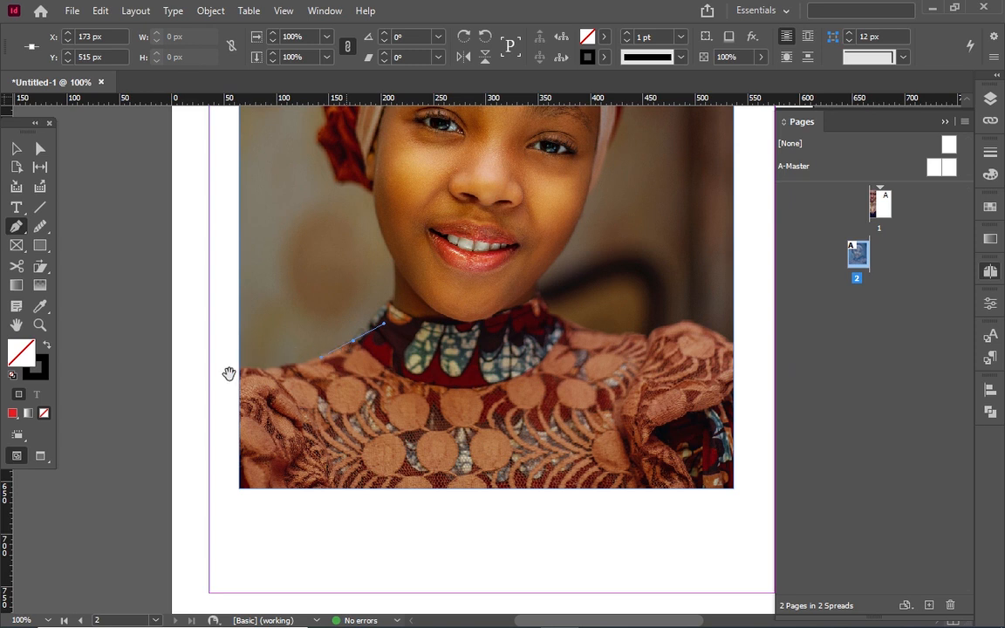
key(ctrl+z)
key(ctrl+z)
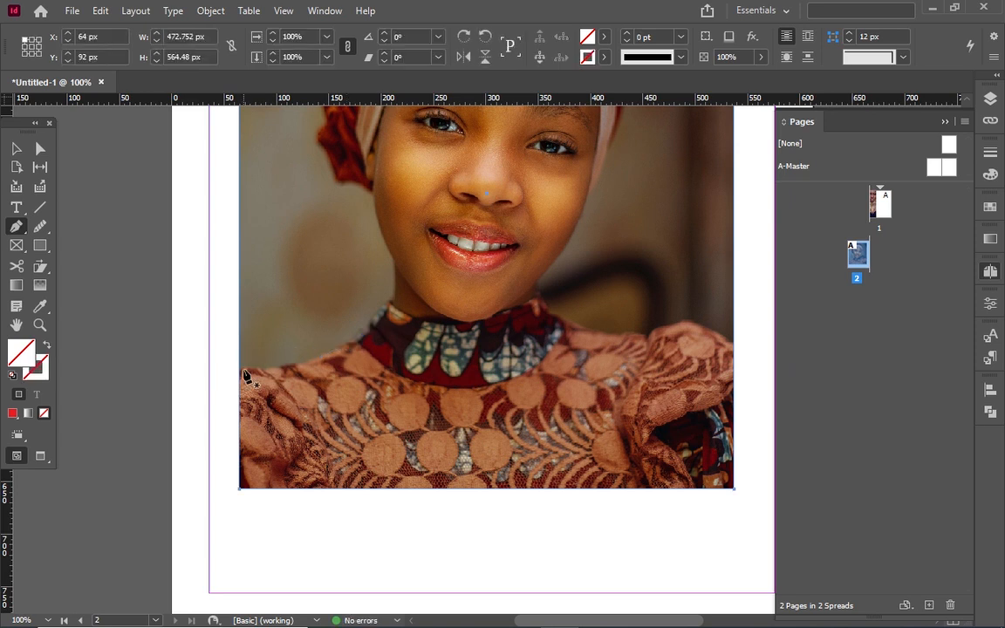
click(241, 369)
click(357, 338)
drag(358, 338, 364, 323)
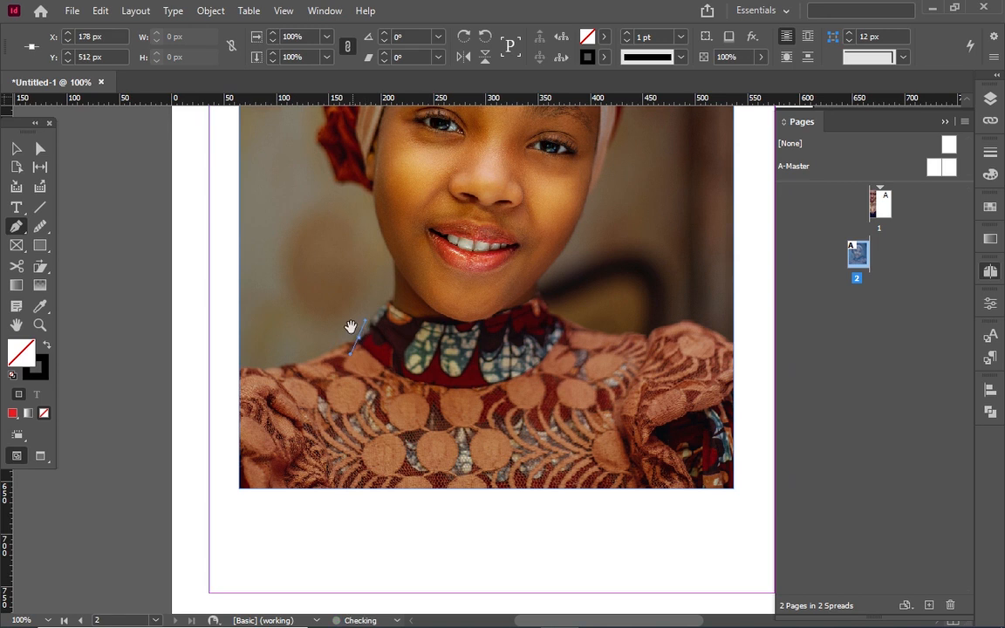
key(ctrl+z)
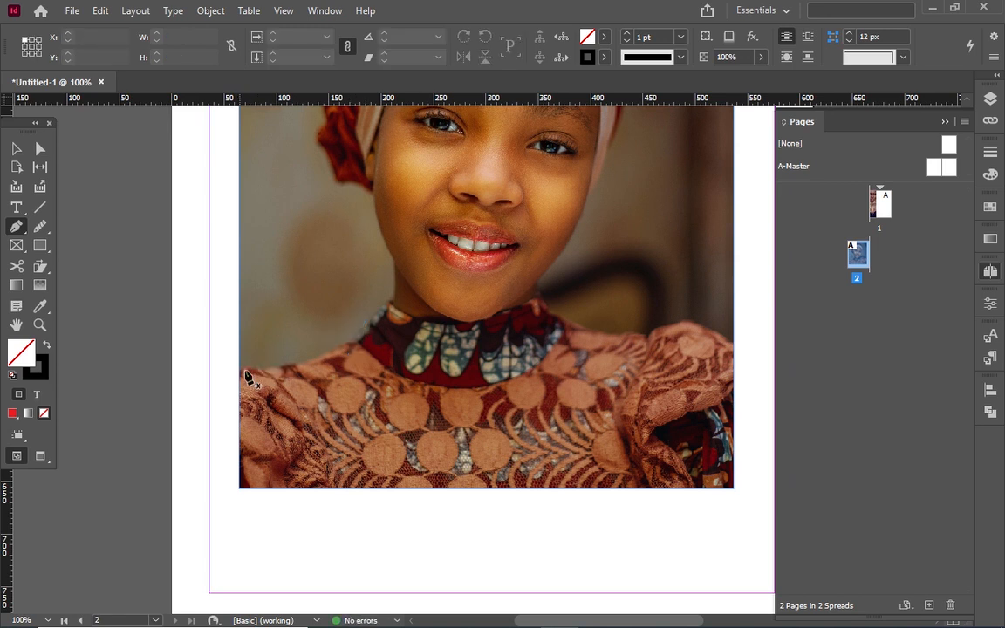
Start a Pen path at about X 69 px, Y 543 px and curve it along the left-hand shoulder, neck and cheek to the headwrap's lower edge.
click(242, 369)
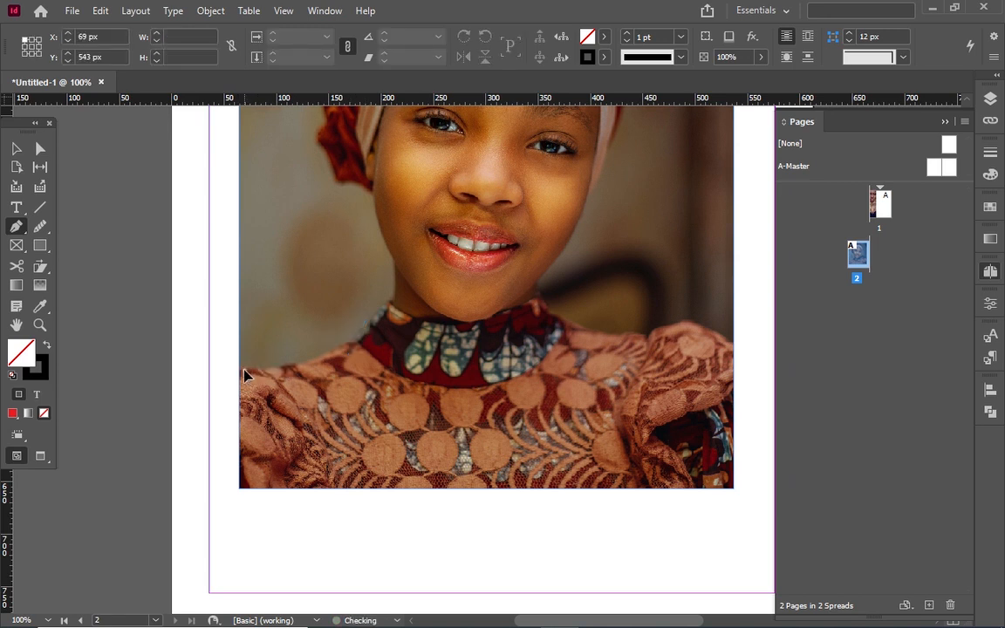
drag(352, 343, 384, 323)
scroll(430, 291, up, 2)
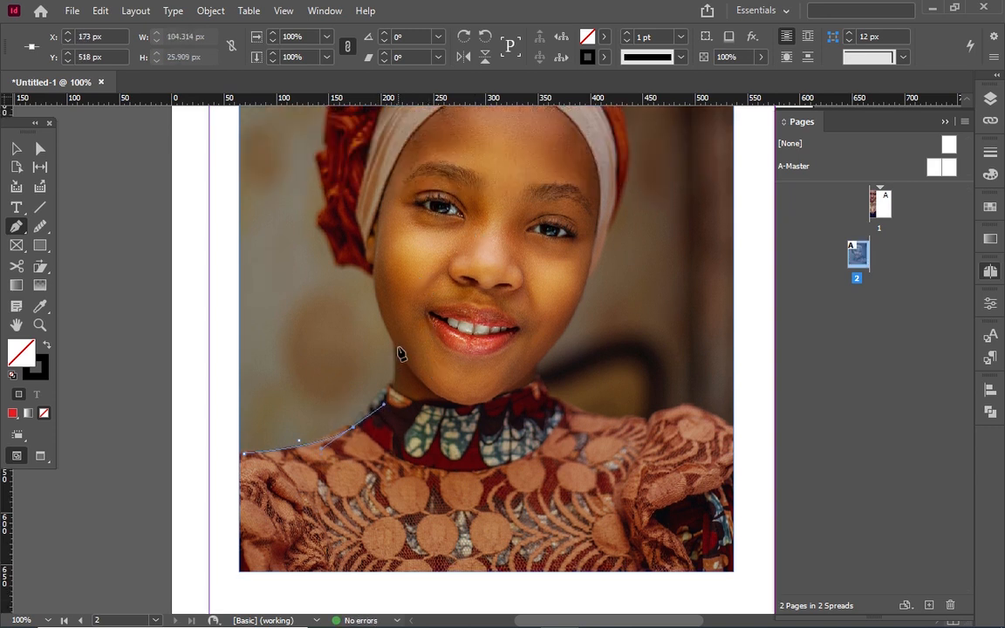
drag(398, 352, 400, 311)
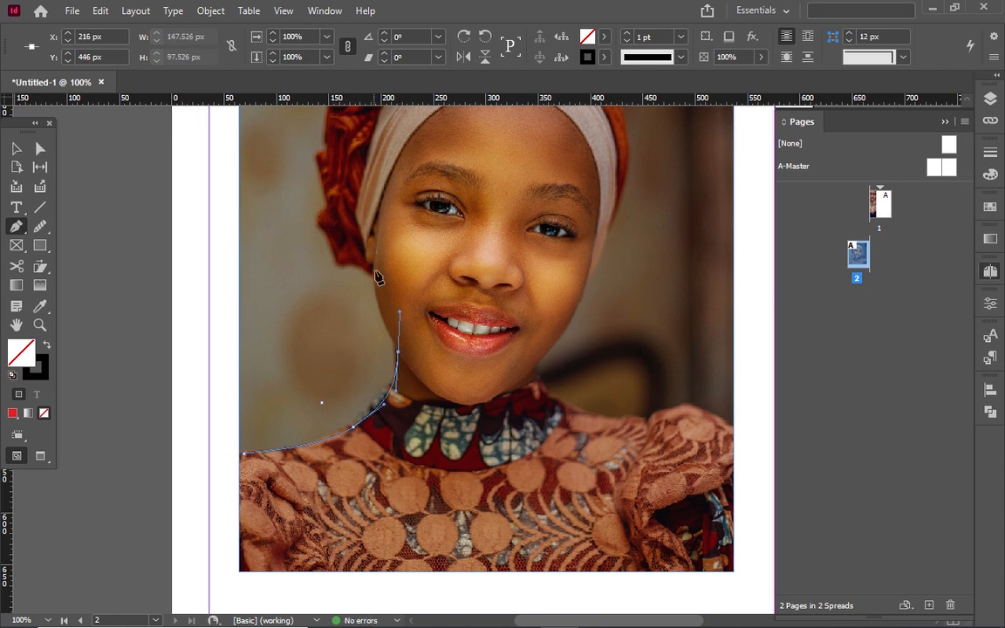
alt+click(400, 354)
click(399, 353)
drag(375, 272, 385, 266)
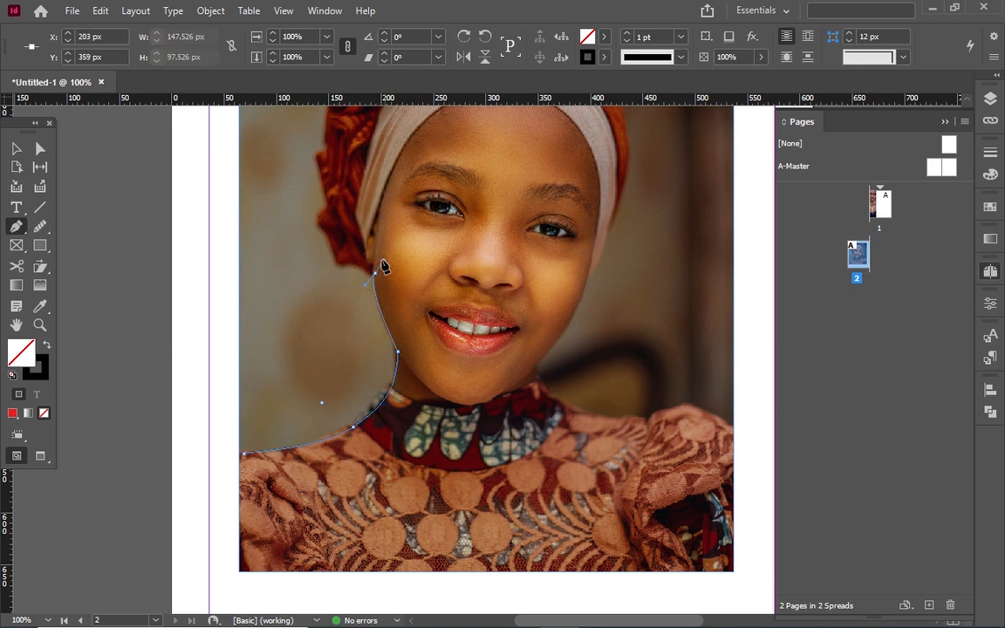
Continue the path with straight segments from the cheek up the left-hand outer edge of the orange headwrap.
scroll(301, 356, up, 3)
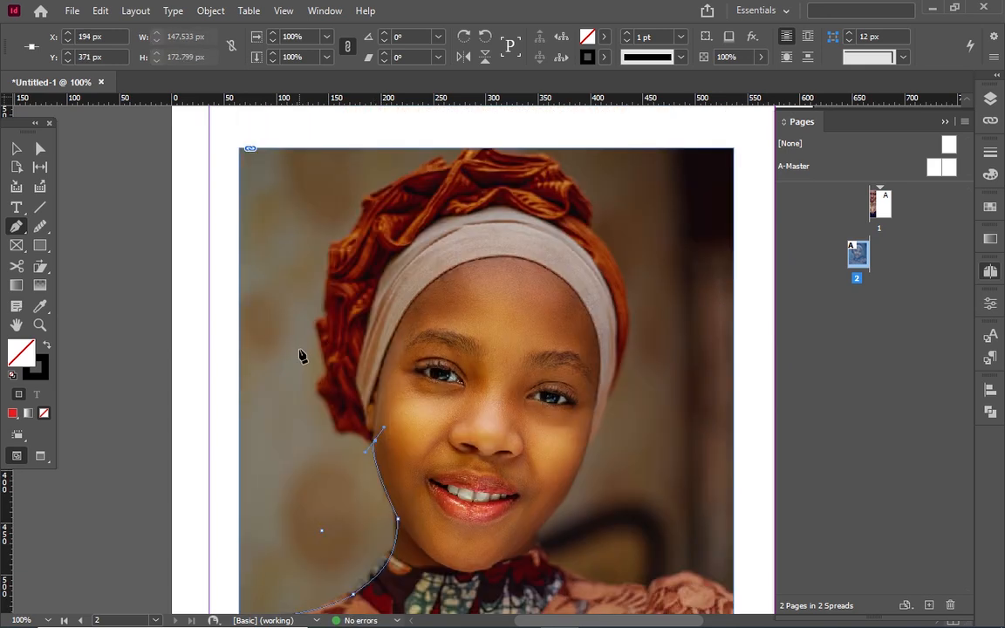
click(374, 440)
click(336, 434)
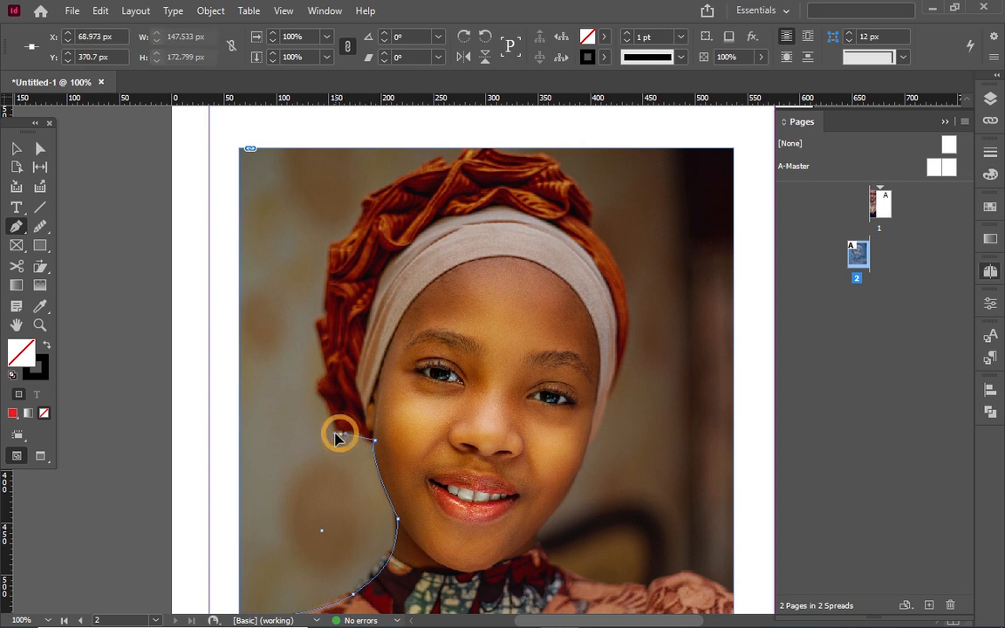
click(321, 384)
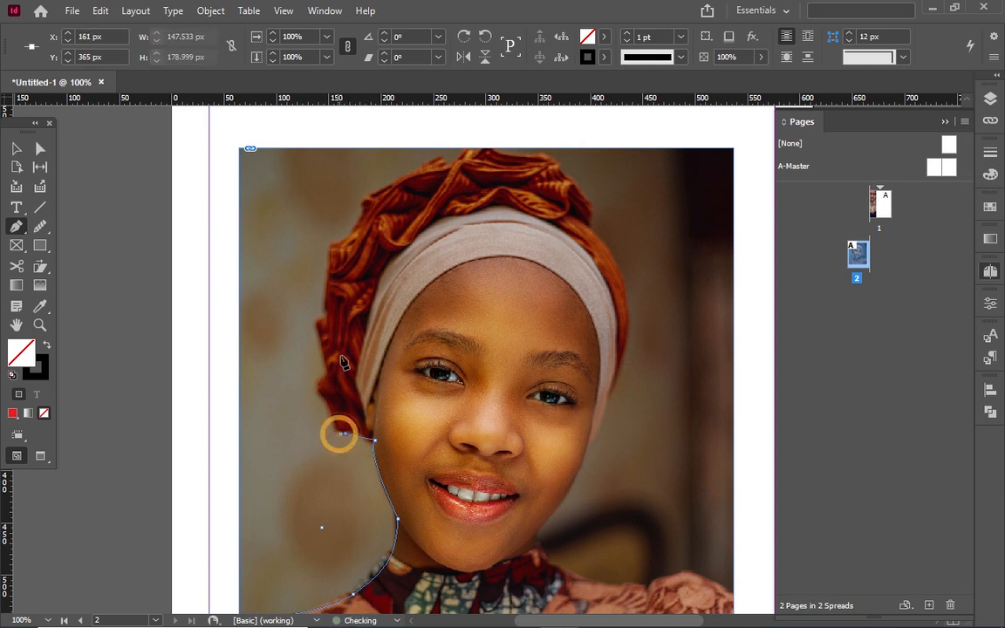
click(328, 368)
click(316, 327)
click(332, 252)
click(368, 205)
Trace the crown of the headwrap with short straight segments, ending on its upper right-hand edge.
scroll(370, 208, up, 3)
click(435, 326)
click(451, 325)
click(468, 319)
click(541, 328)
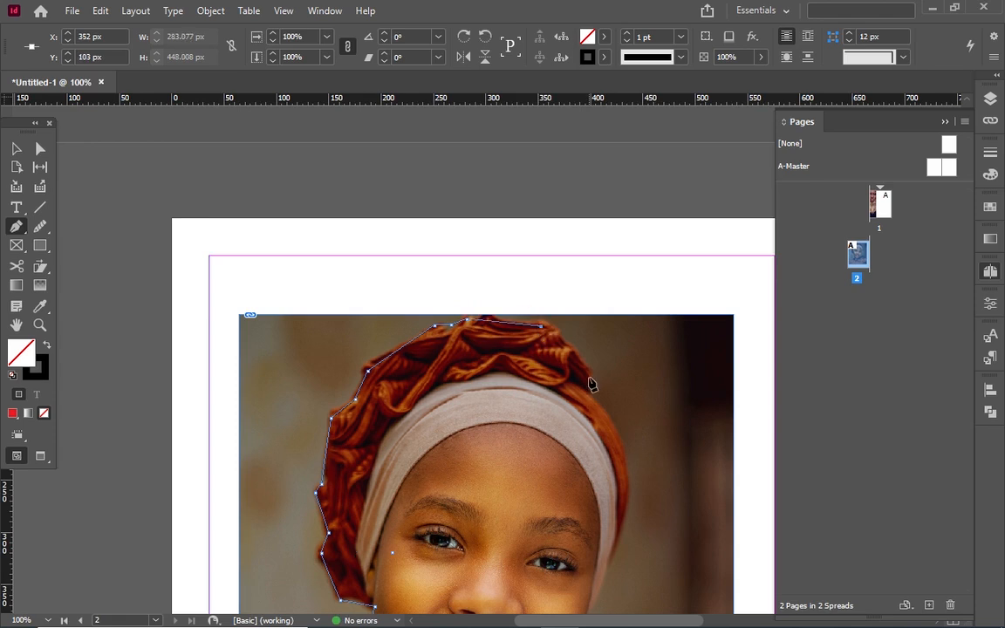
scroll(541, 331, down, 3)
click(588, 212)
Trace the right-hand side of the headwrap, face and jaw with curved segments down to the neck, removing the outgoing handles.
drag(606, 398, 535, 497)
scroll(611, 248, down, 3)
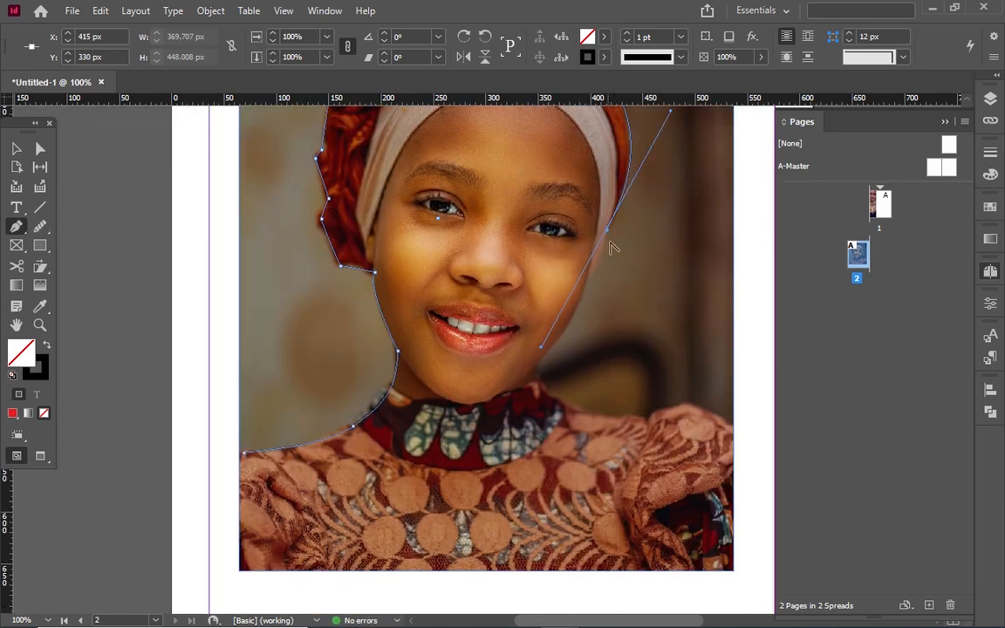
click(609, 231)
drag(552, 347, 519, 390)
scroll(558, 288, down, 1)
click(553, 305)
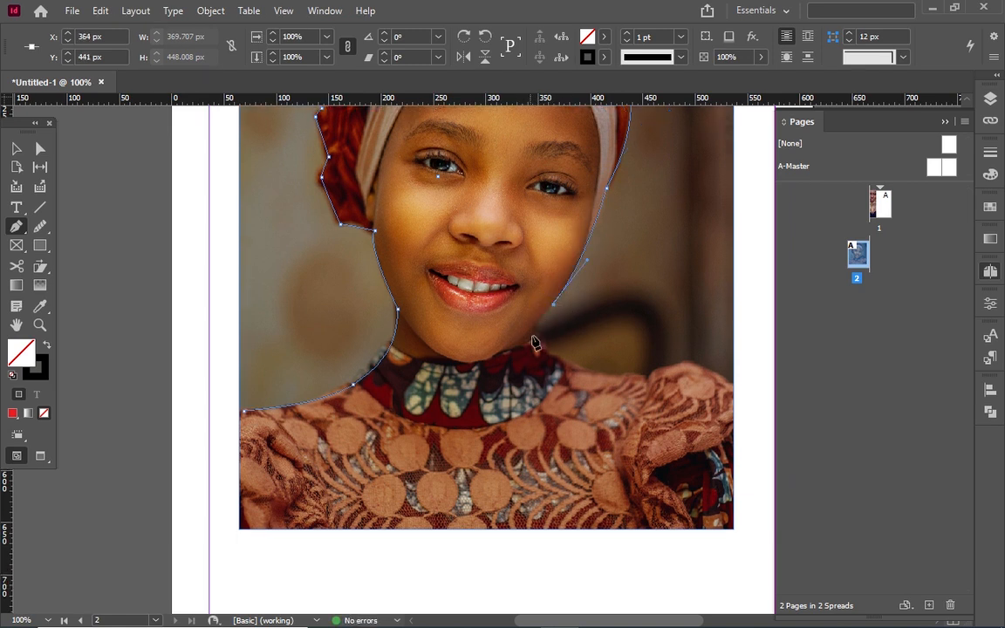
click(537, 328)
Extend the path over the right-hand shoulder and puffed sleeve to the image's right edge.
drag(646, 377, 695, 364)
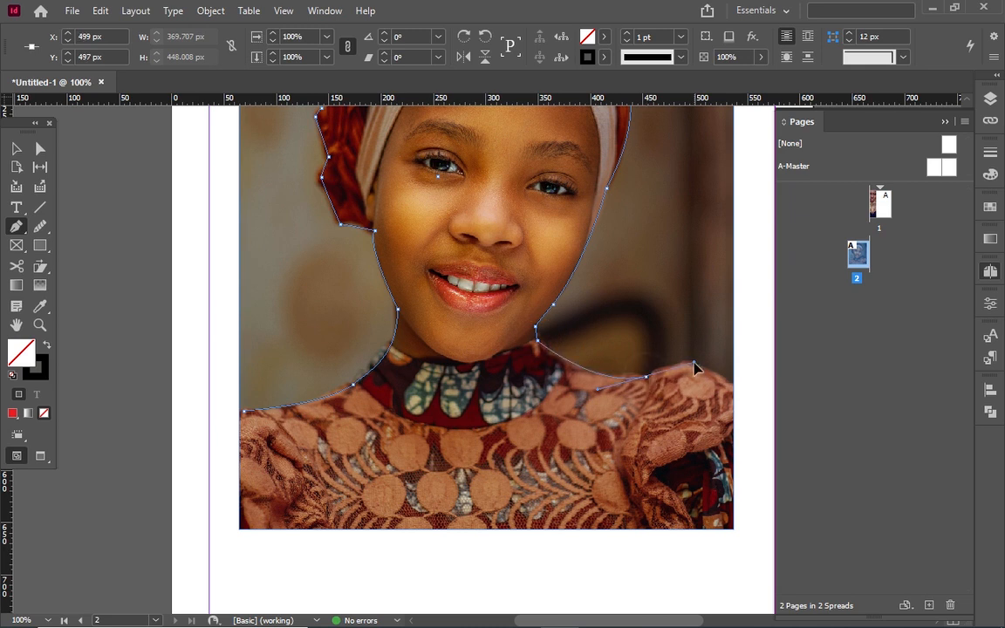
drag(654, 624, 686, 623)
click(490, 377)
click(530, 362)
click(576, 385)
Run the path down the image's right edge and along its lower edge, and close it at the starting anchor on the left-hand shoulder.
click(577, 528)
click(294, 529)
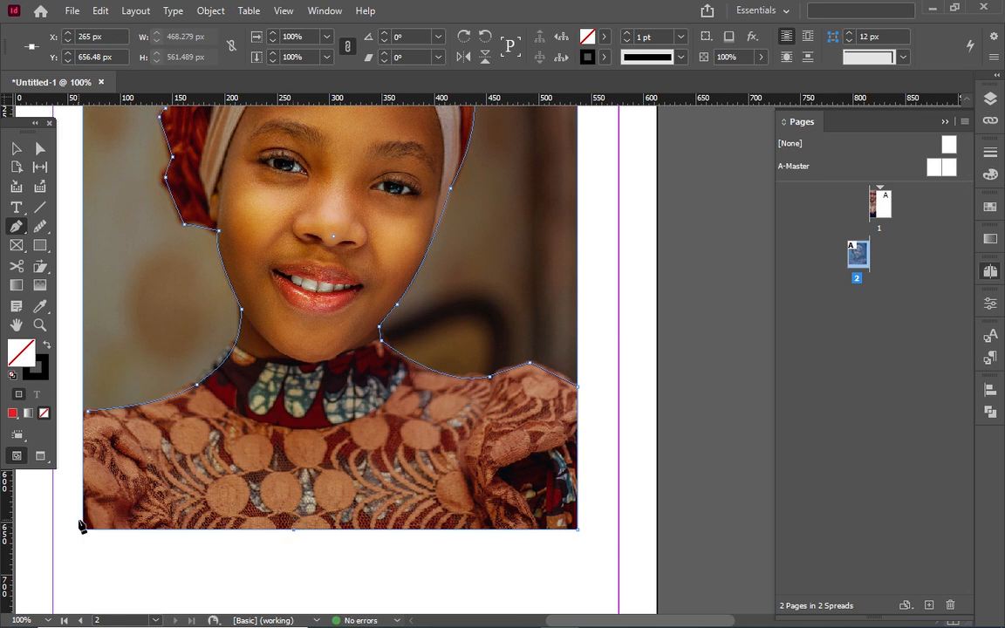
click(86, 527)
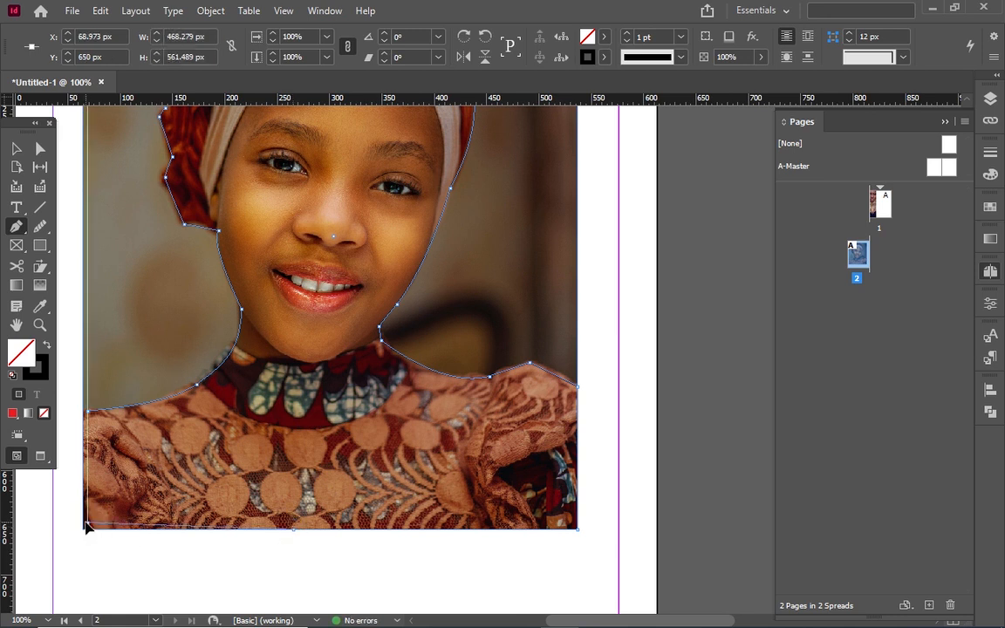
click(85, 410)
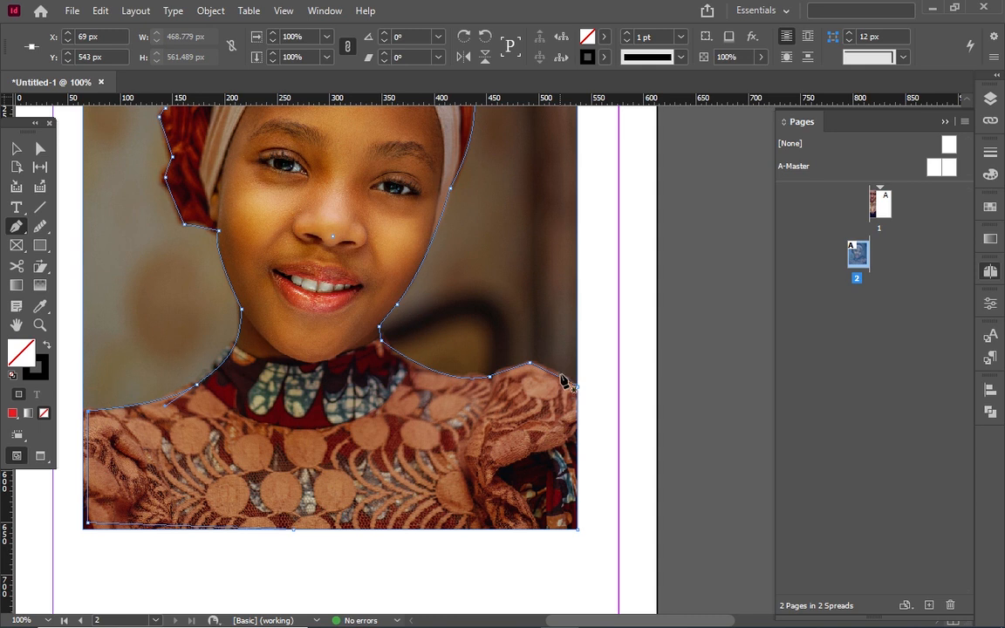
Examine the closed outline with the Selection and Direct Selection tools, checking its bounding box, anchor points and the portrait beneath it.
scroll(578, 373, up, 3)
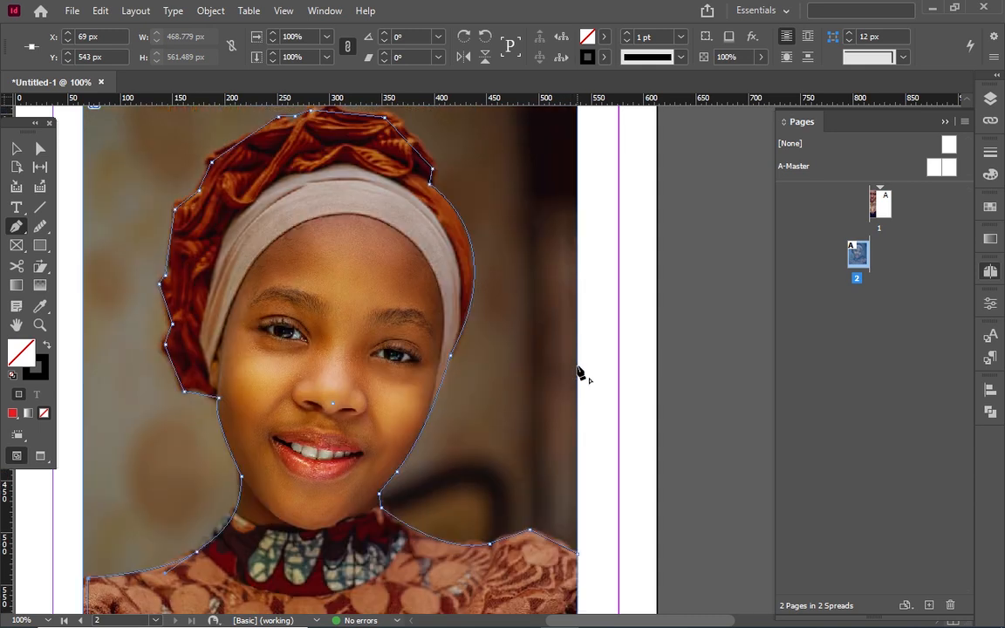
scroll(478, 381, up, 2)
click(14, 151)
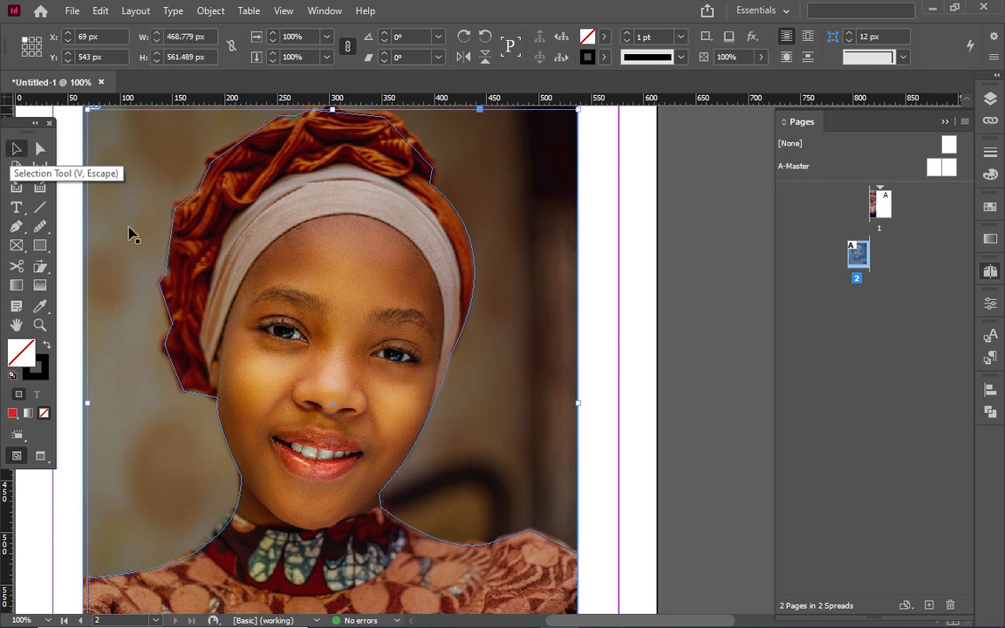
scroll(419, 310, down, 4)
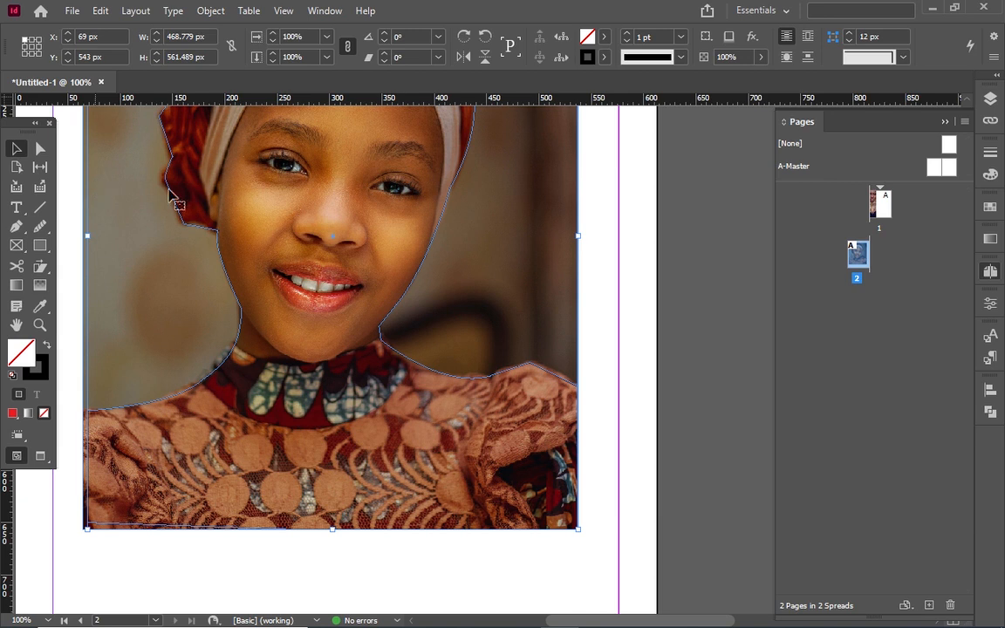
scroll(377, 251, up, 2)
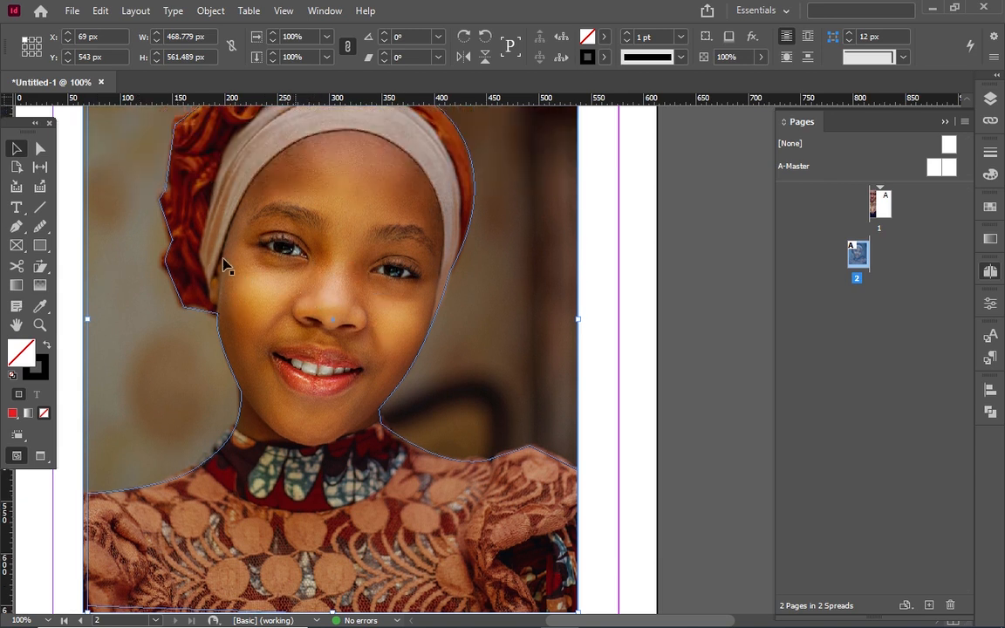
click(25, 153)
click(40, 148)
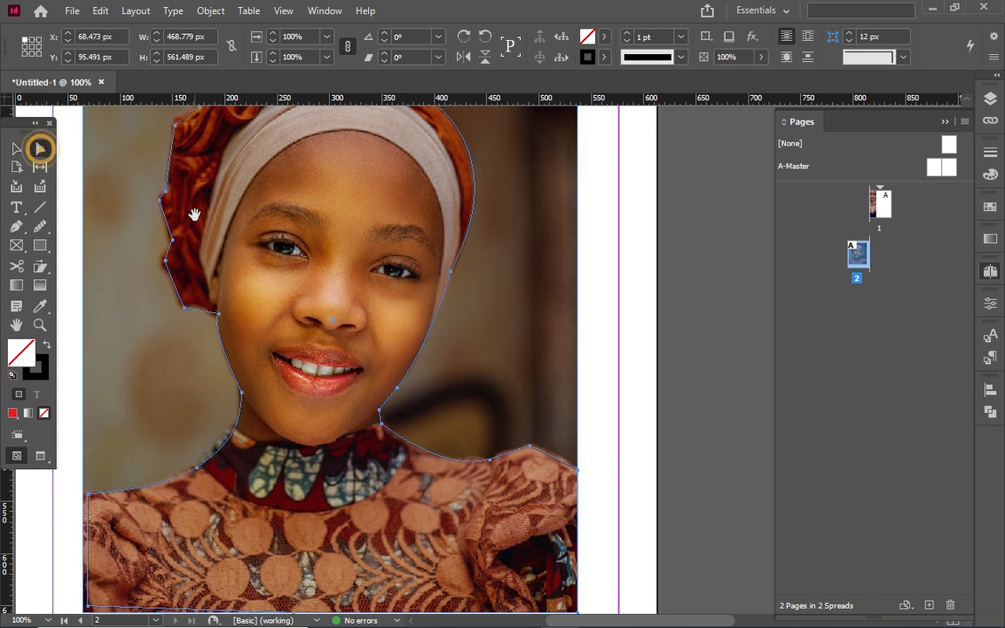
click(336, 283)
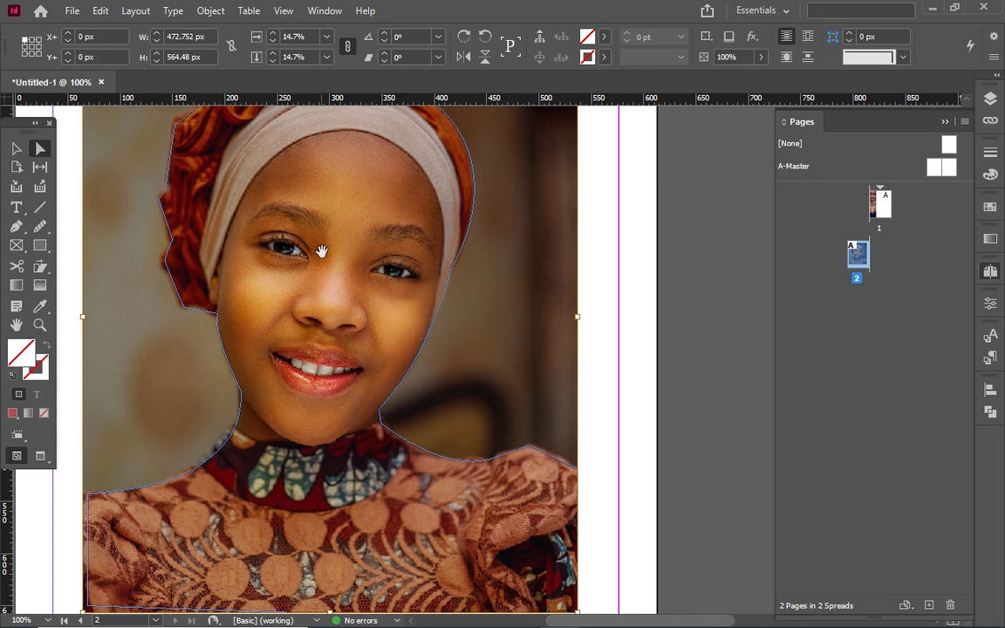
scroll(296, 226, up, 3)
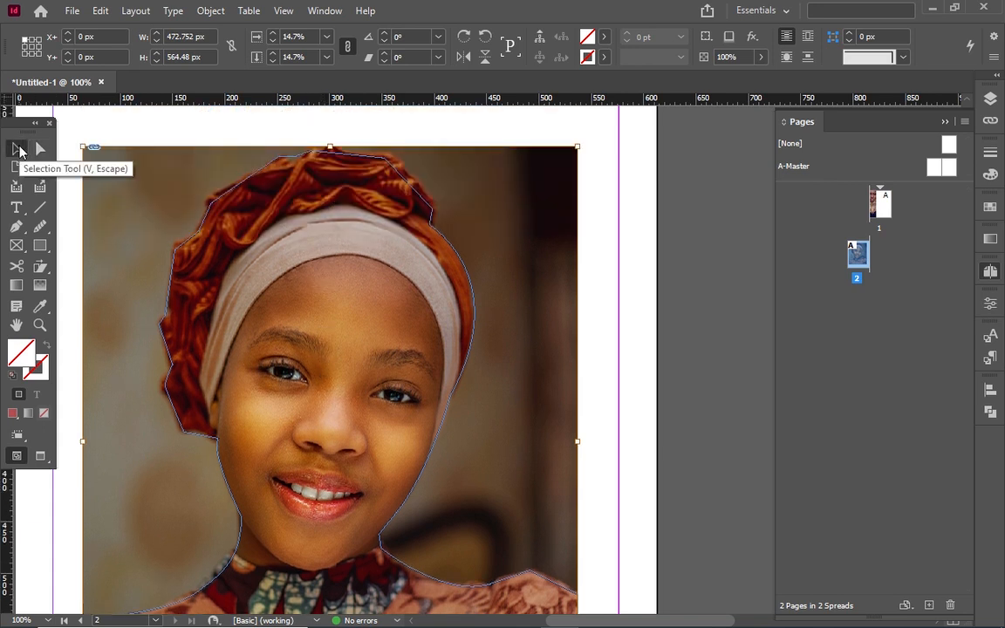
Paste the copied portrait image into the closed outline on page 2 with Paste Into, and deselect it.
click(18, 149)
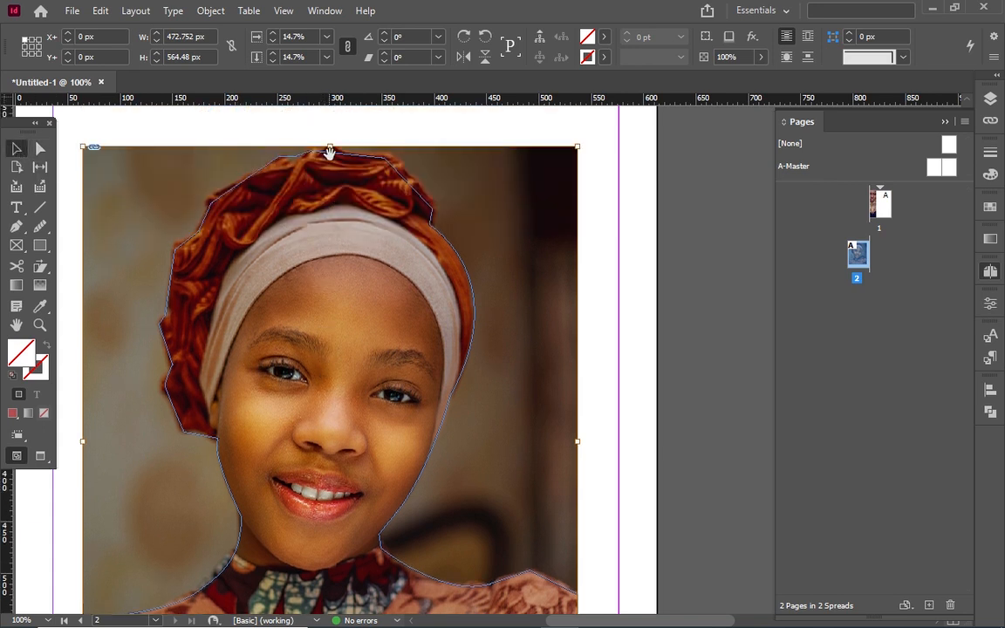
scroll(219, 262, up, 3)
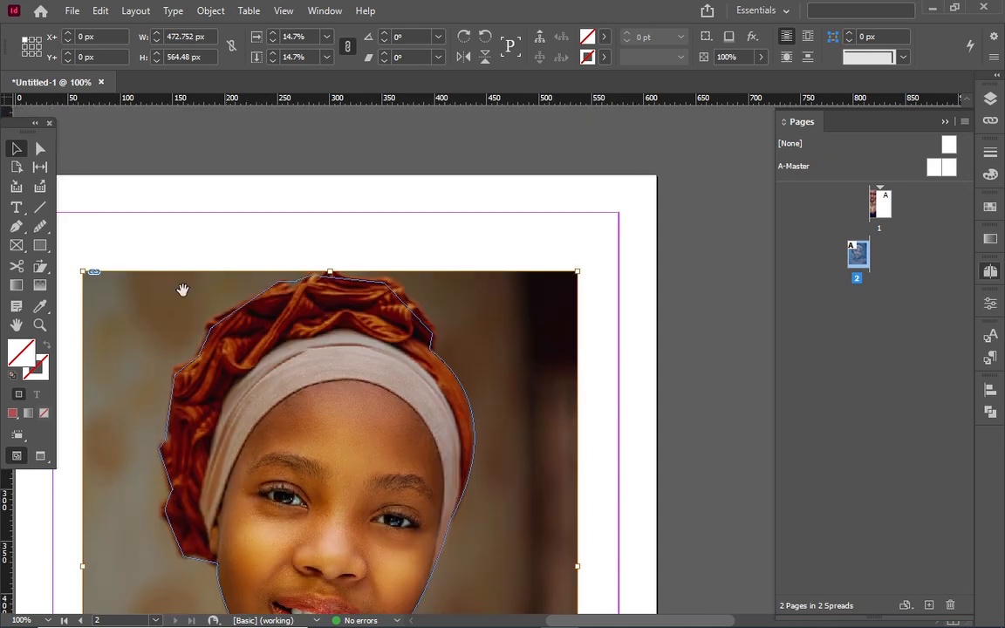
click(235, 312)
scroll(287, 320, down, 3)
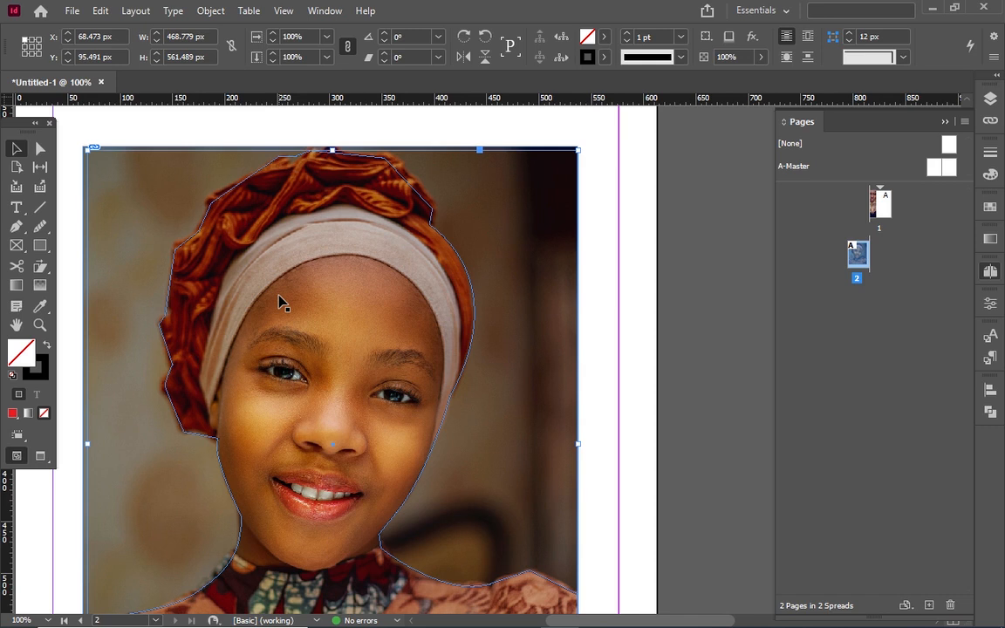
key(ctrl+minus)
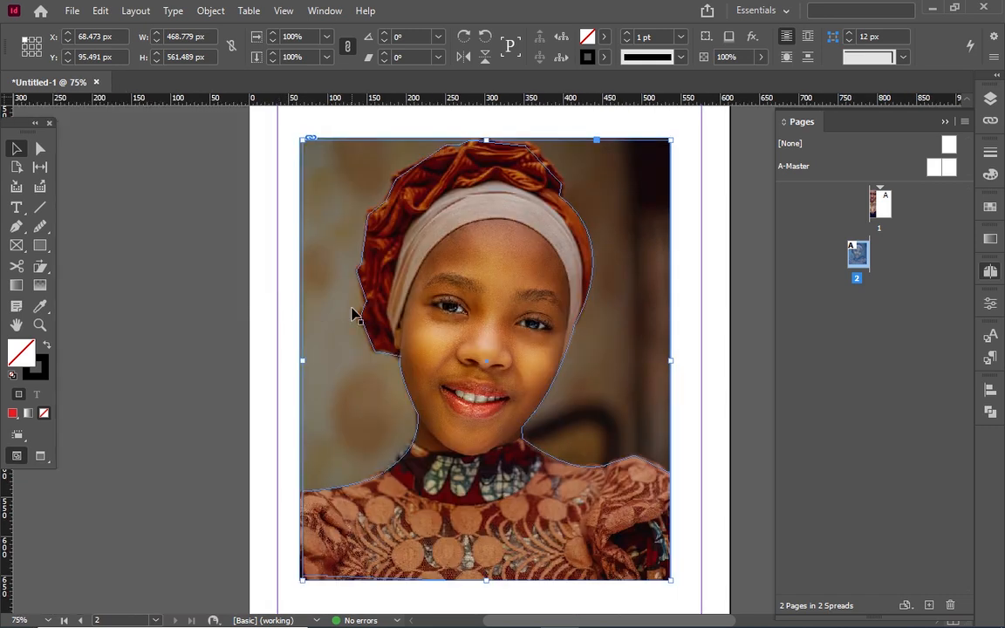
scroll(428, 353, up, 3)
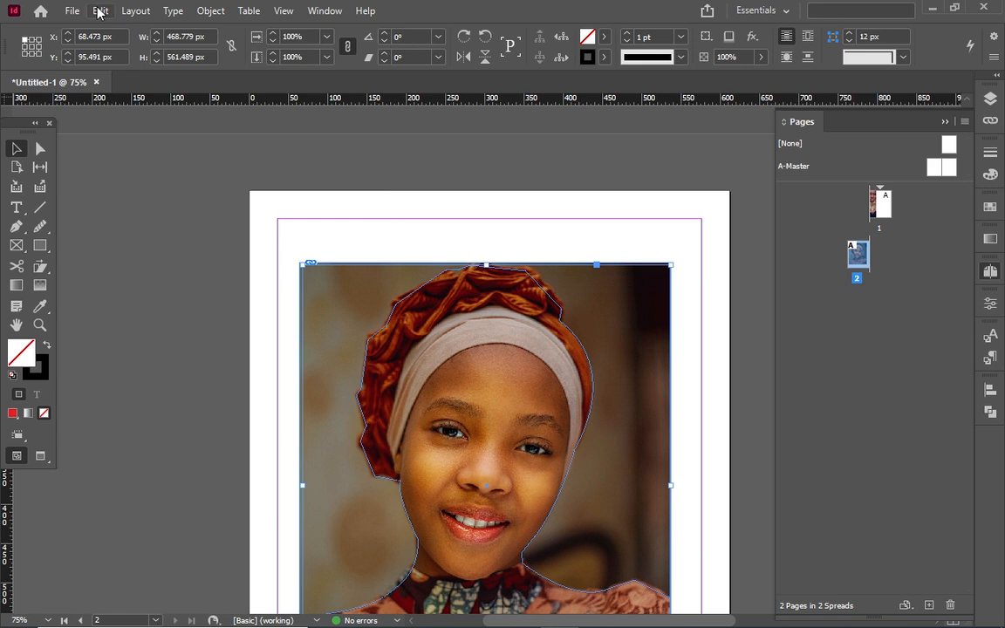
click(100, 12)
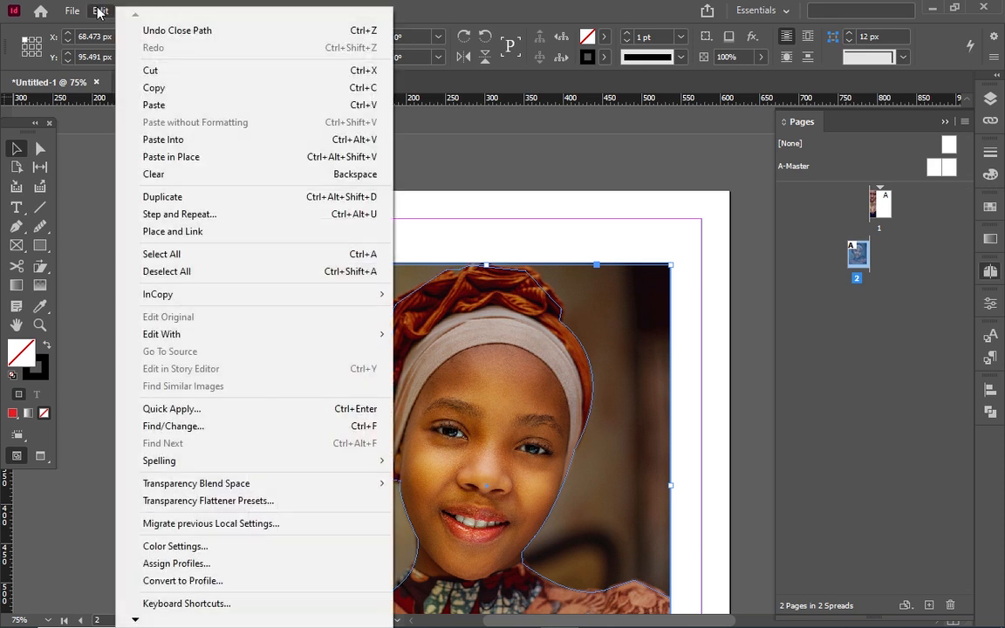
click(161, 141)
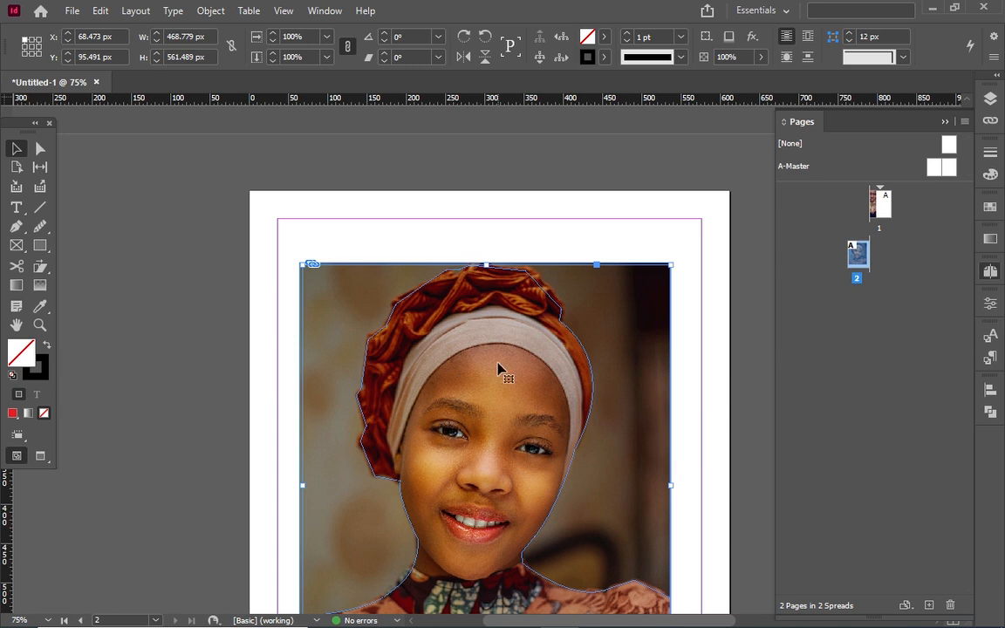
scroll(489, 392, down, 2)
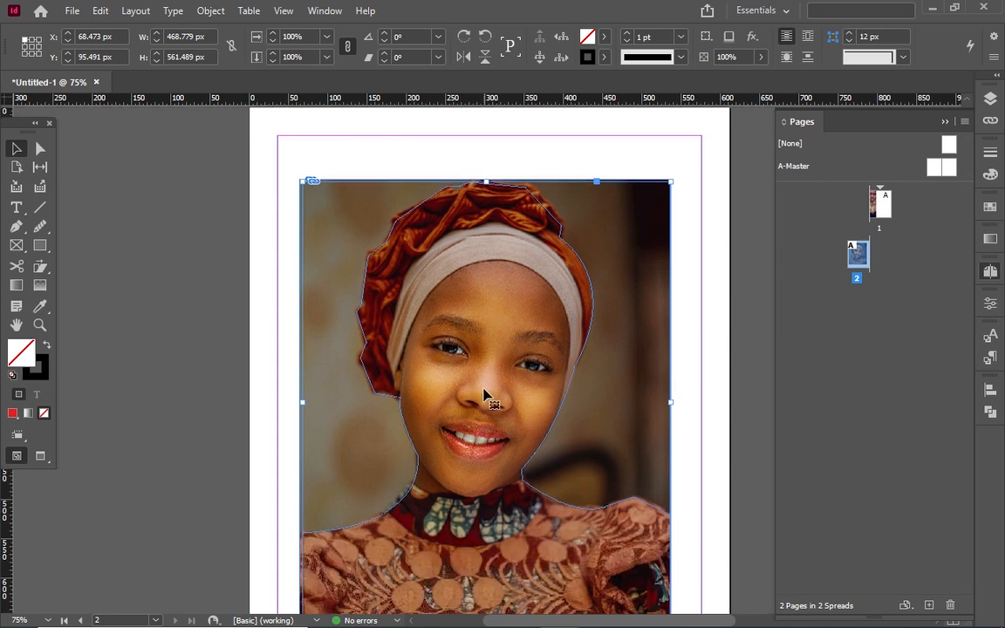
scroll(486, 395, up, 1)
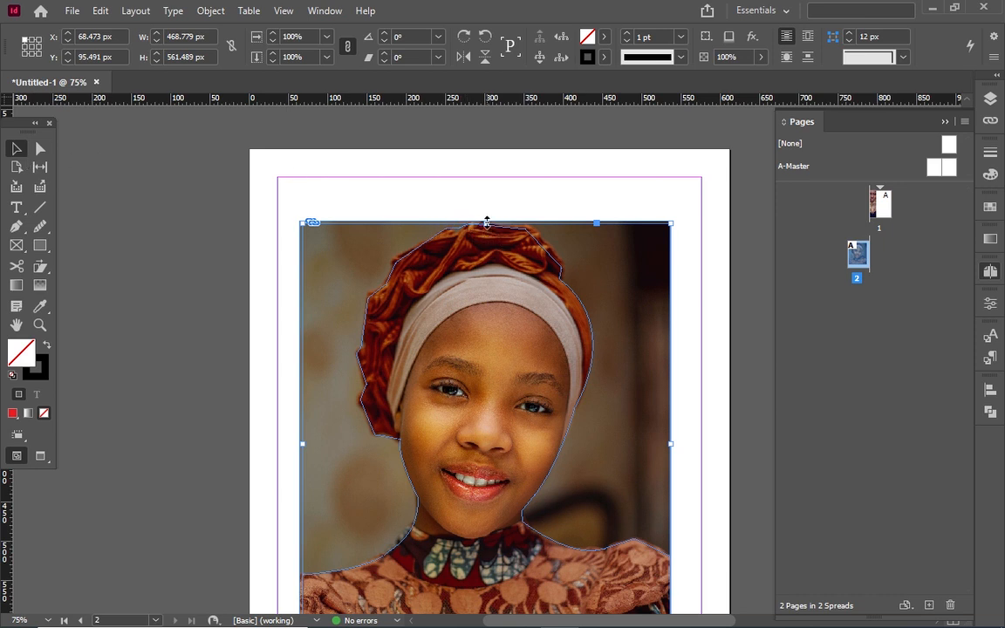
click(113, 196)
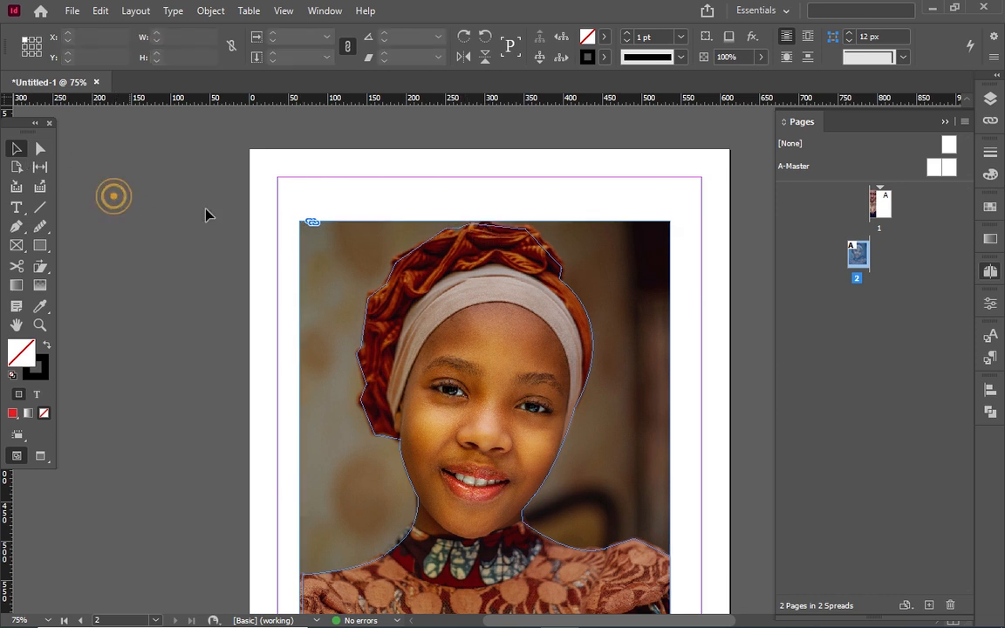
Crop the original image frame from above to a height of about 359 px, and preview the page without guides.
click(301, 225)
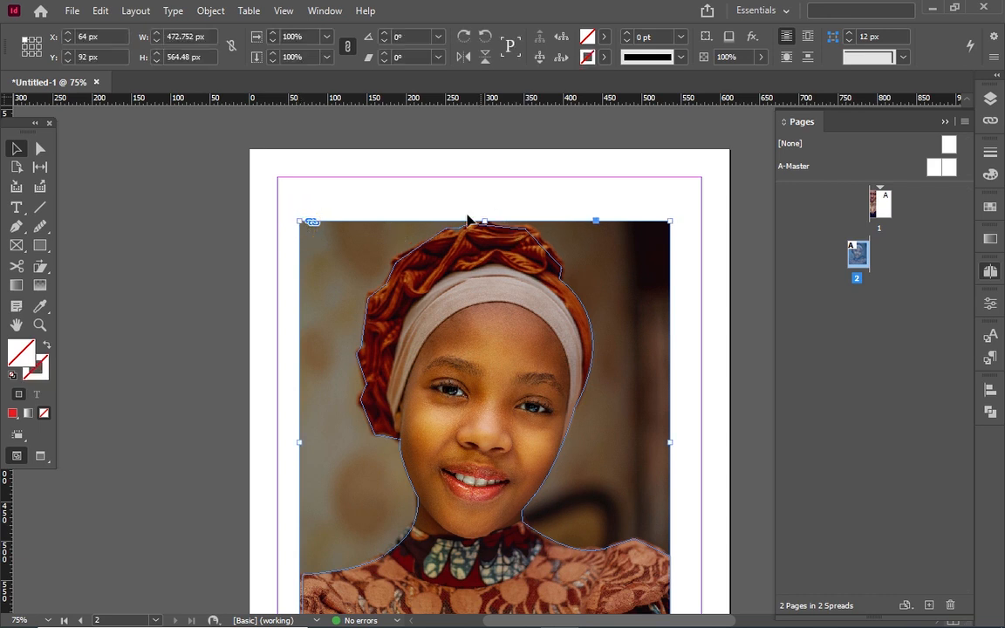
drag(484, 224, 484, 316)
scroll(503, 261, down, 2)
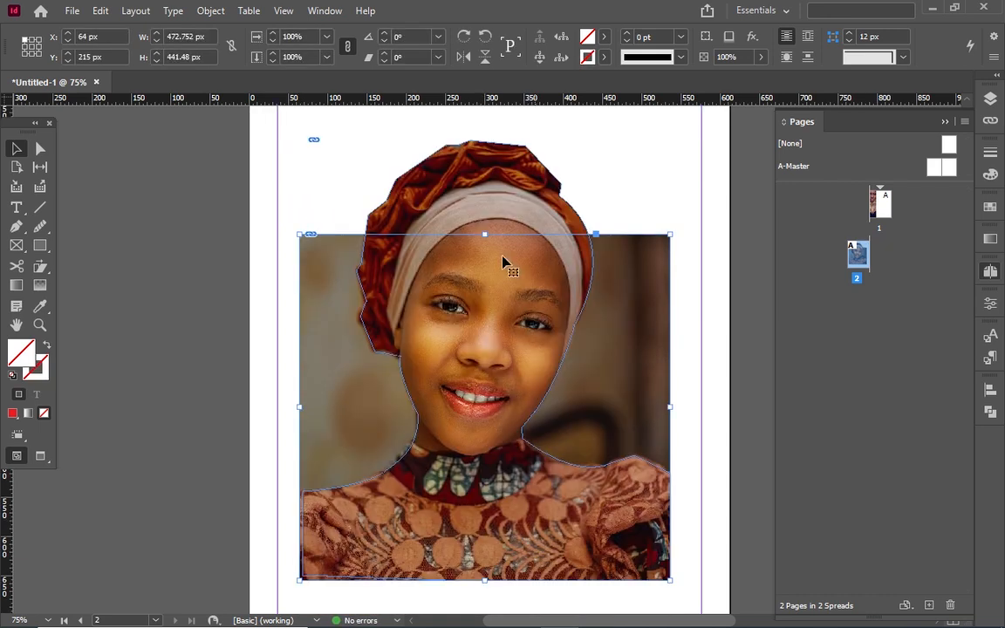
drag(484, 233, 484, 299)
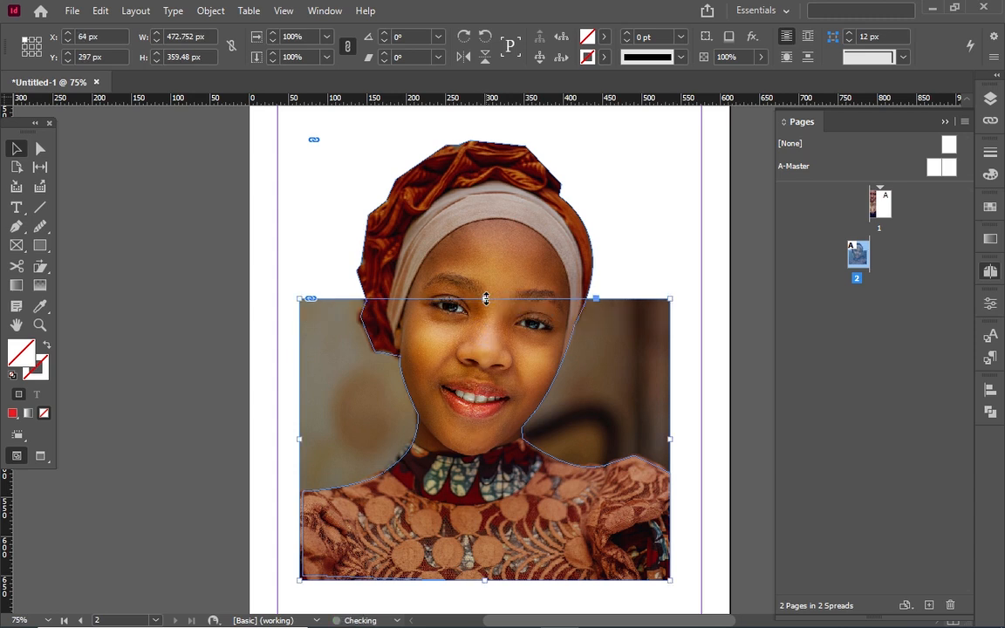
click(650, 259)
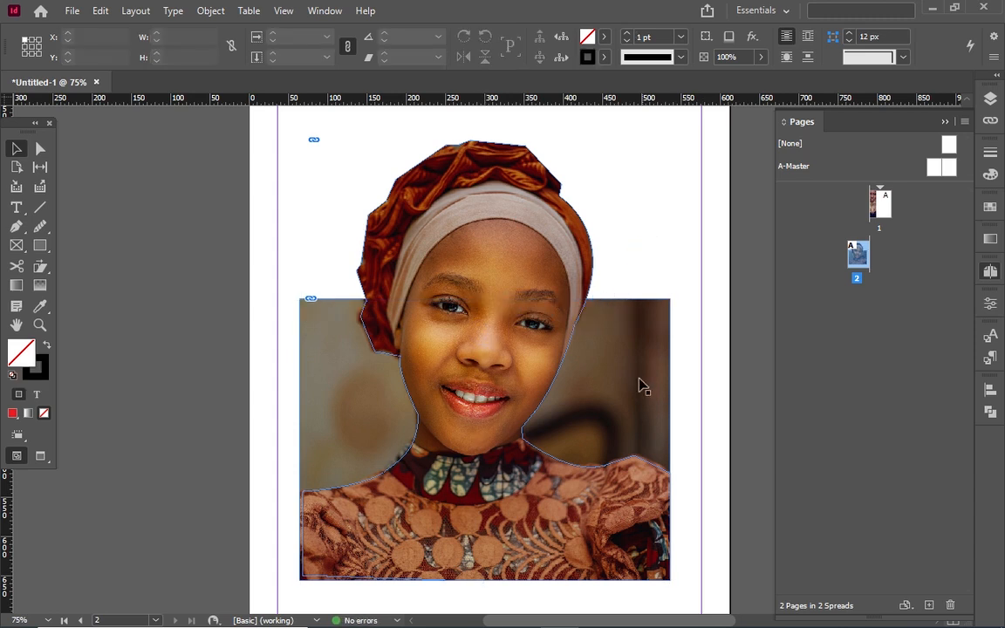
scroll(629, 410, up, 1)
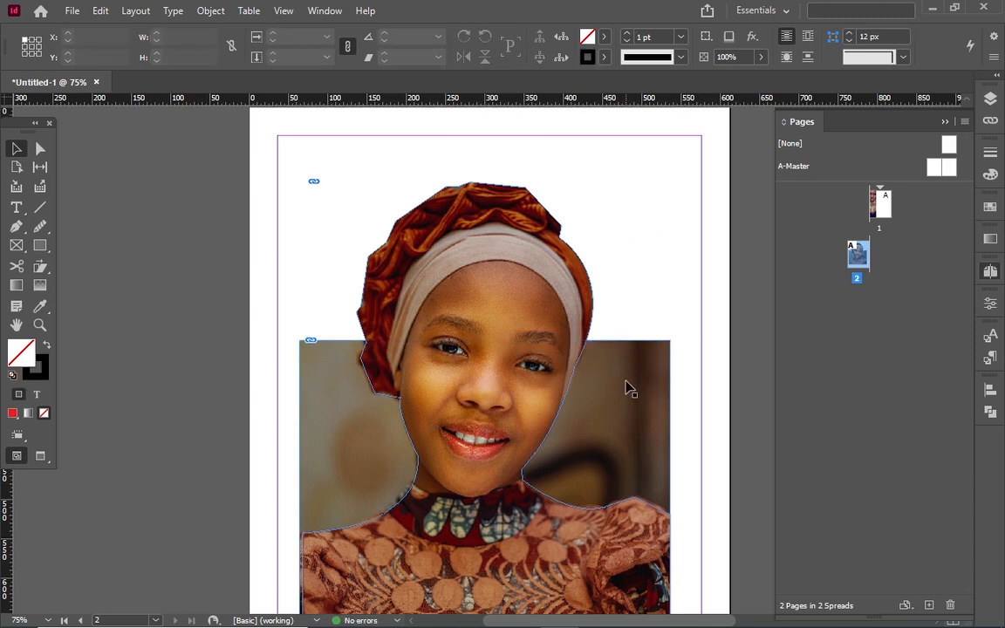
key(w)
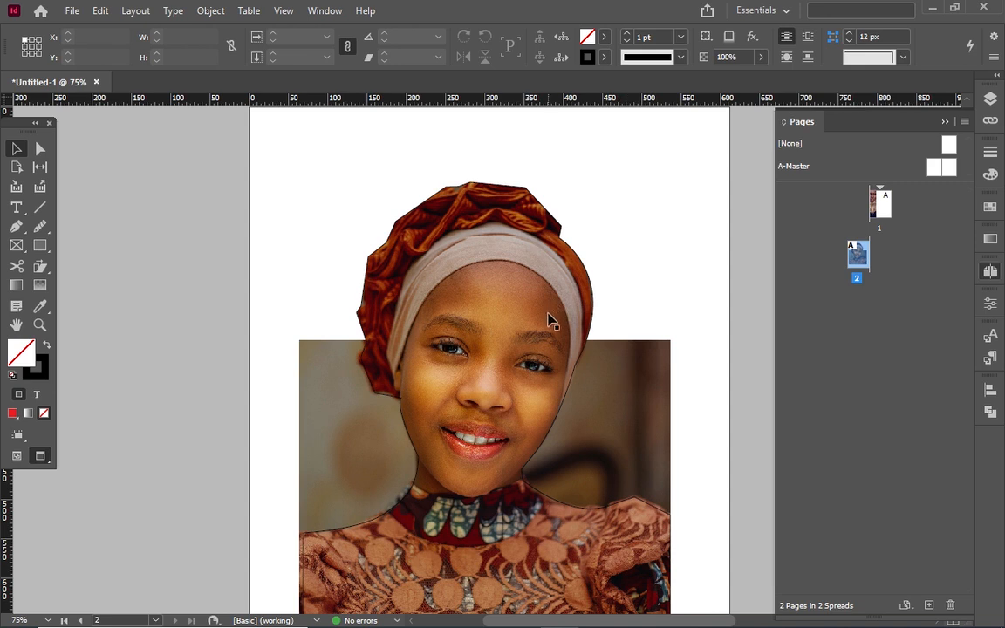
scroll(551, 321, down, 1)
key(ctrl+minus)
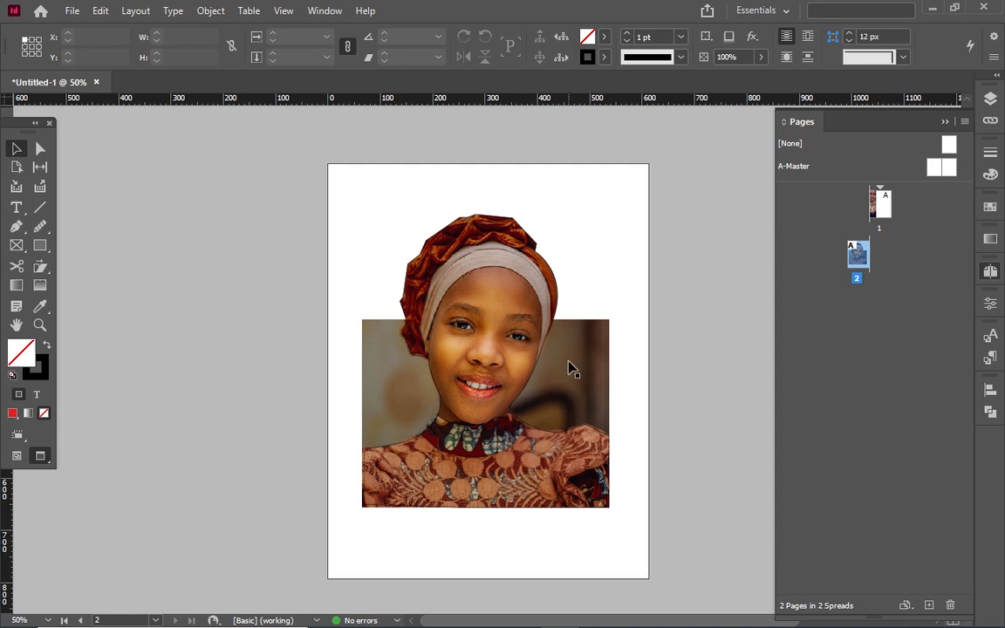
Try deleting the cropped image frame behind the cut-out portrait, and undo the deletion.
click(577, 325)
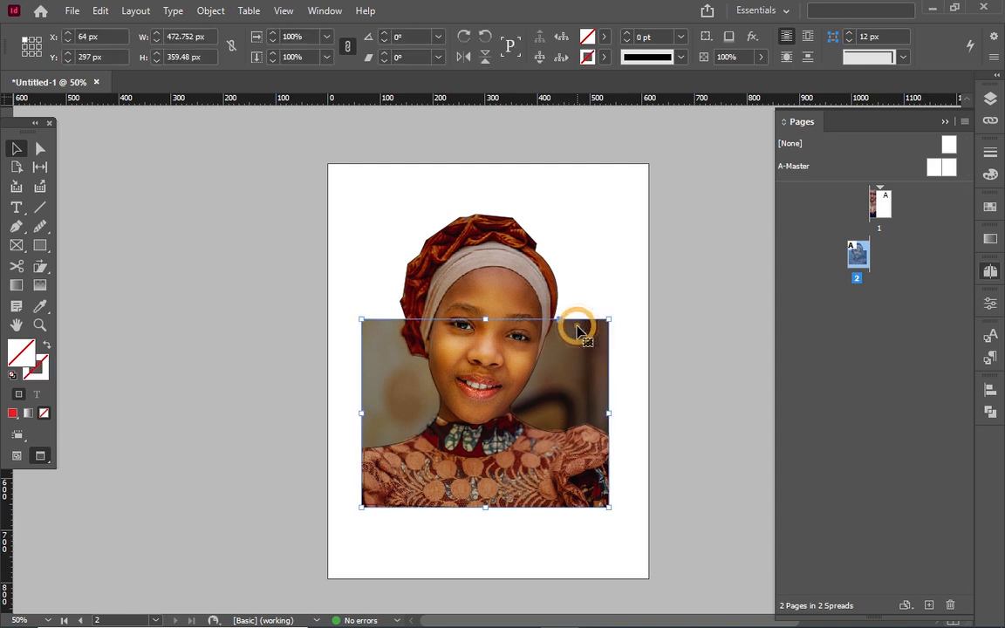
key(Delete)
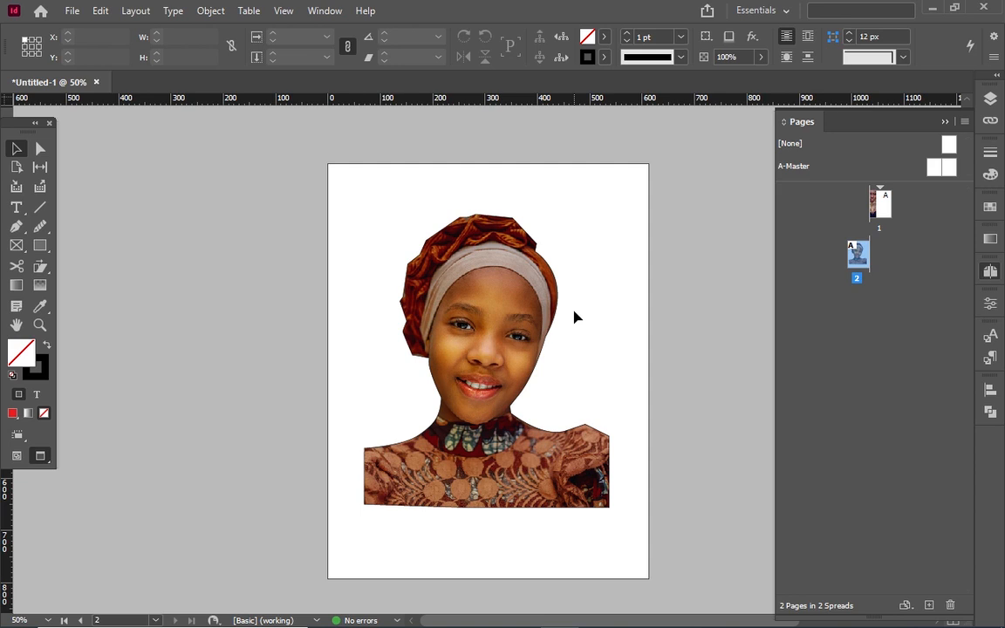
key(ctrl+z)
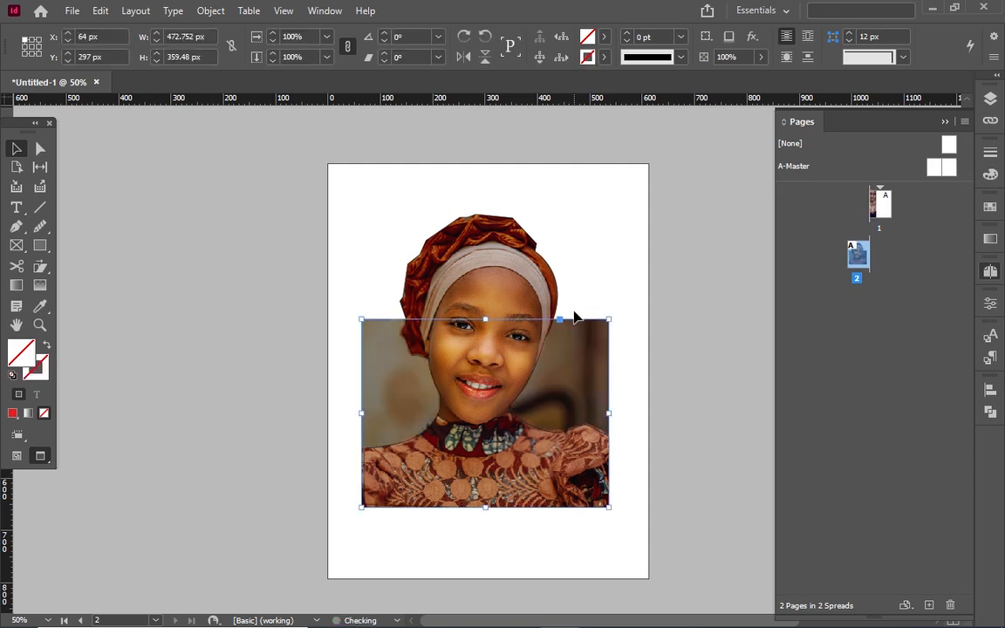
click(697, 287)
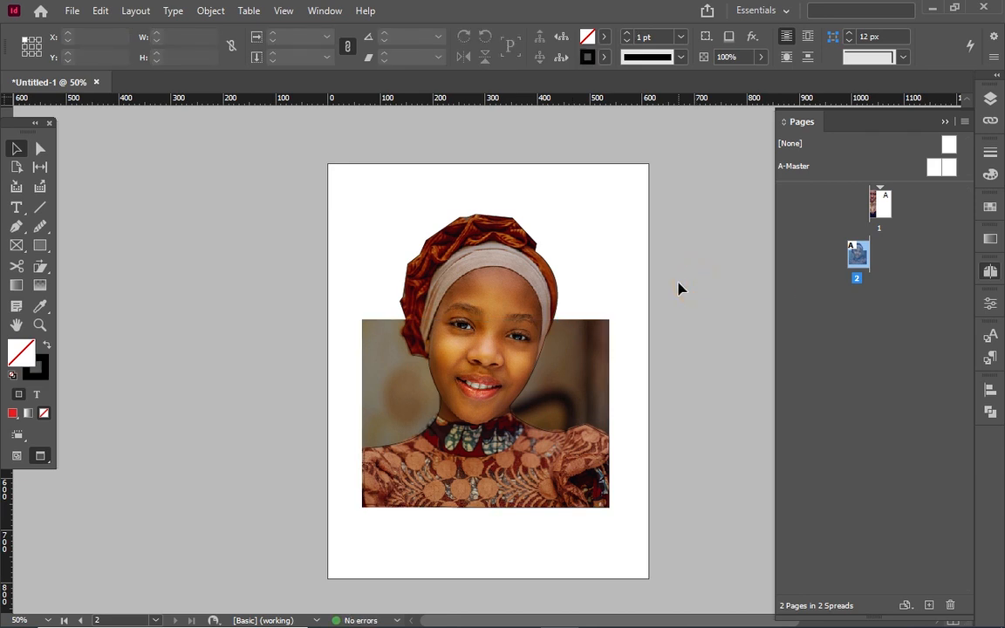
Fill the cropped background image frame with the yellow swatch C=0 M=0 Y=100 K=0.
click(592, 370)
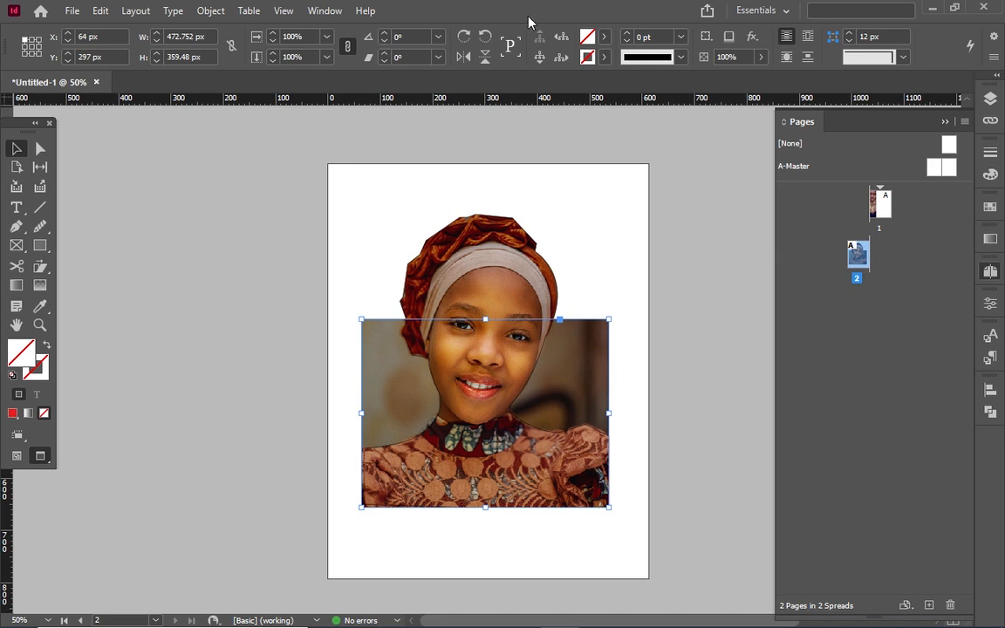
click(602, 39)
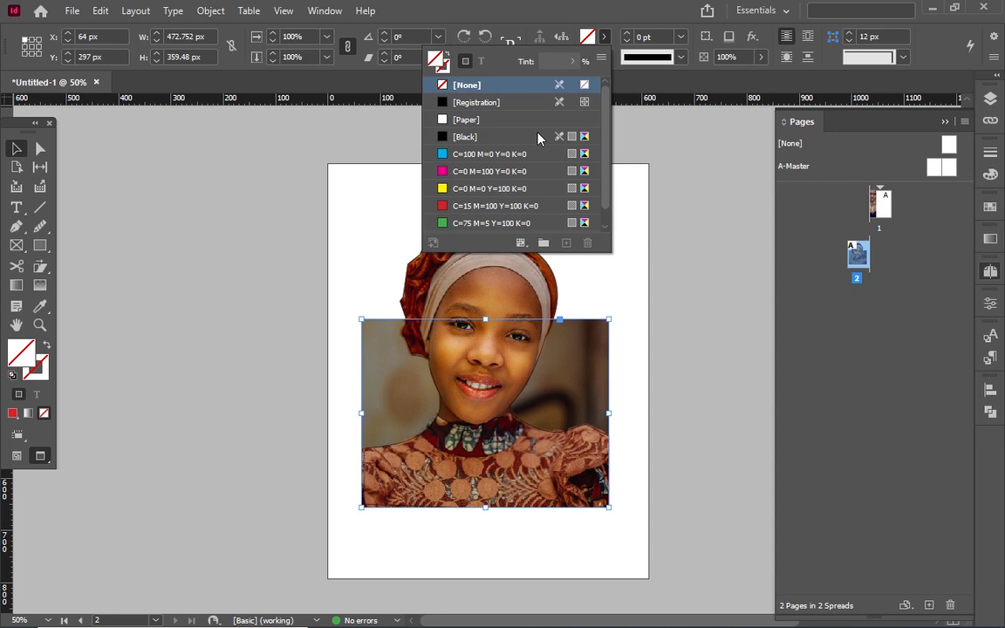
click(442, 188)
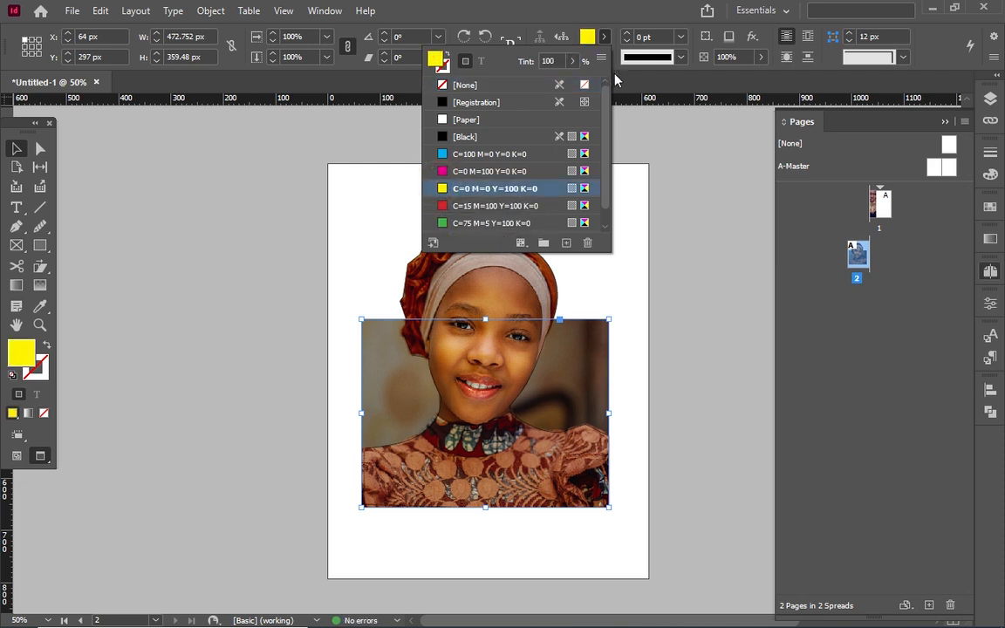
click(660, 6)
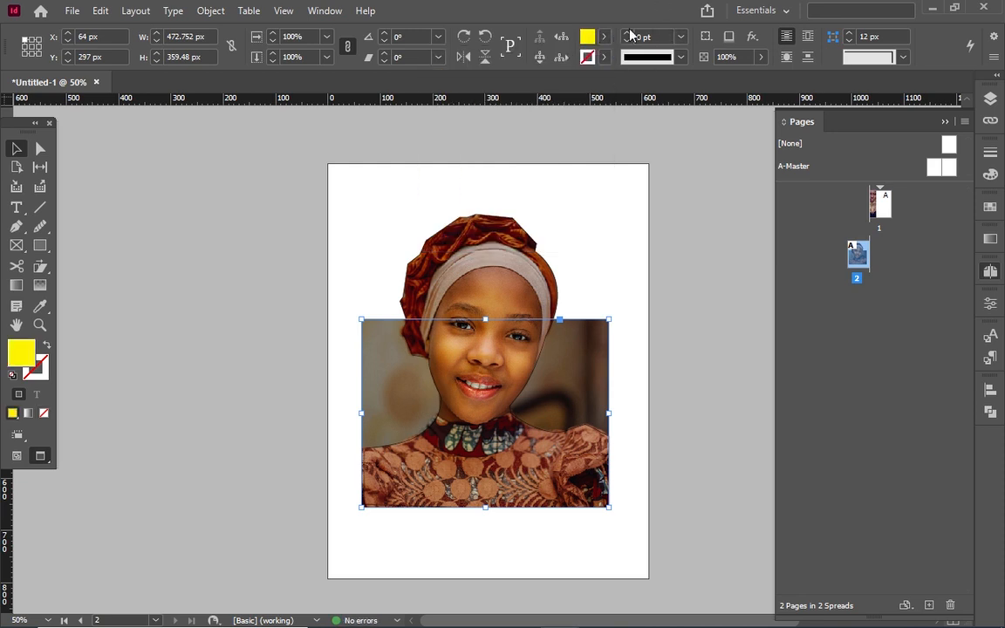
Increase the stroke weight of the background image frame by several increments, and deselect it.
click(630, 32)
click(628, 32)
click(628, 32)
click(628, 32)
click(628, 32)
click(628, 33)
click(427, 184)
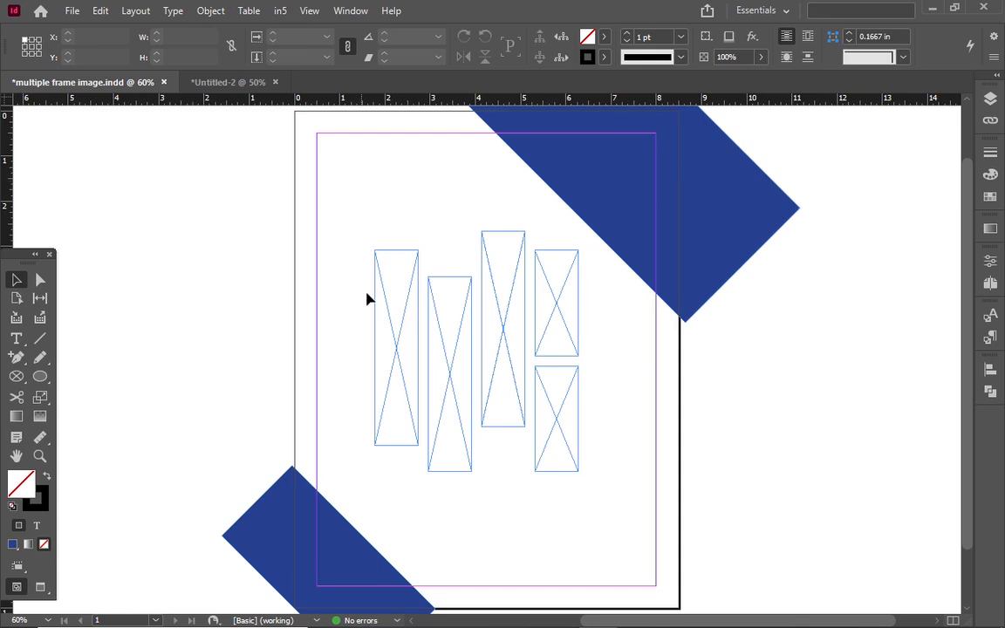
Draw a rectangular frame about 4.64 in wide and 0.76 in high below the five existing frames, and undo it.
key(w)
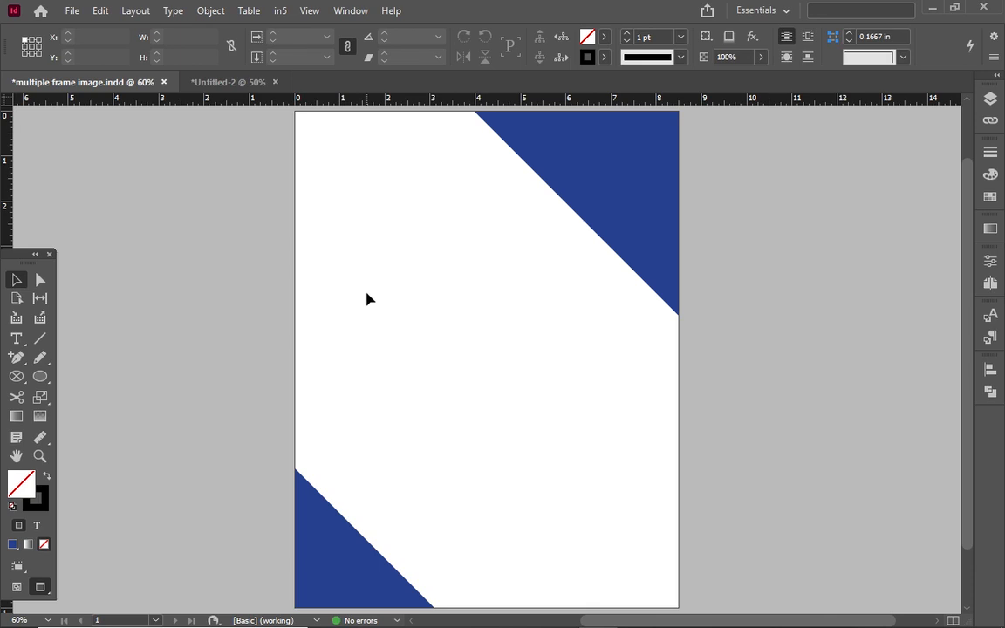
key(w)
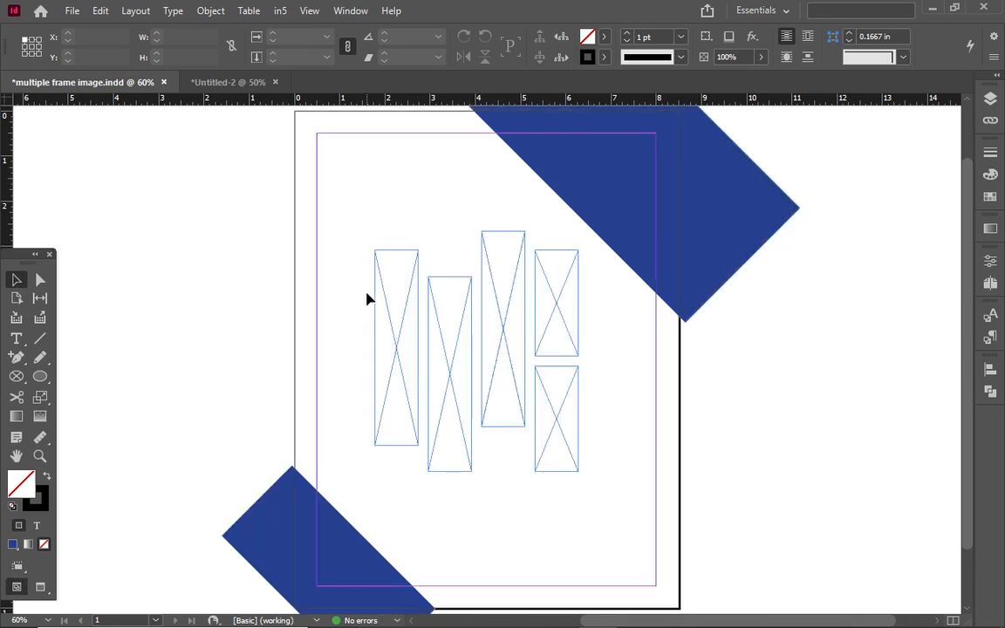
click(387, 301)
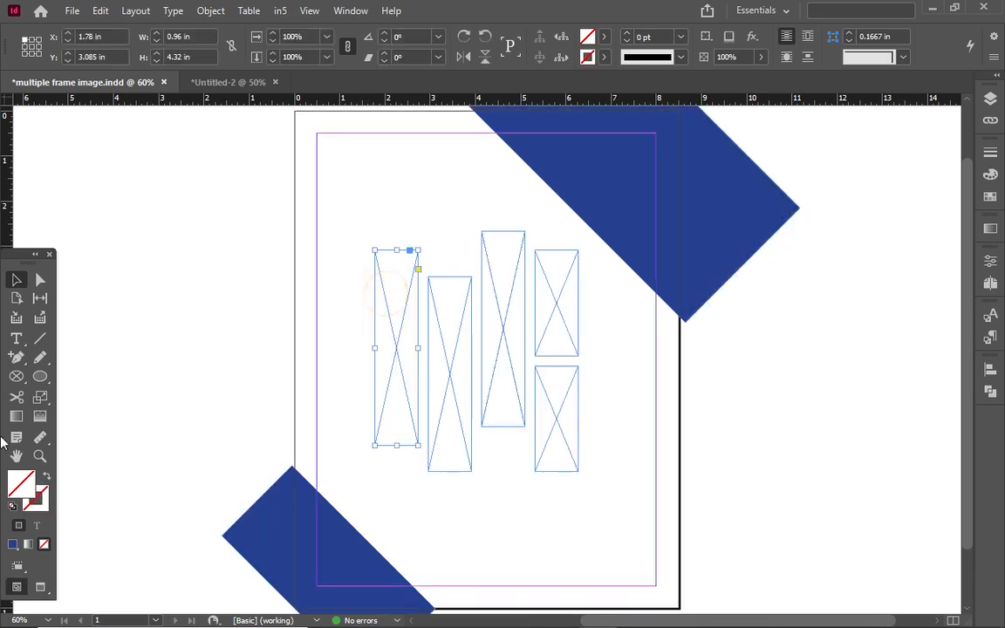
click(19, 384)
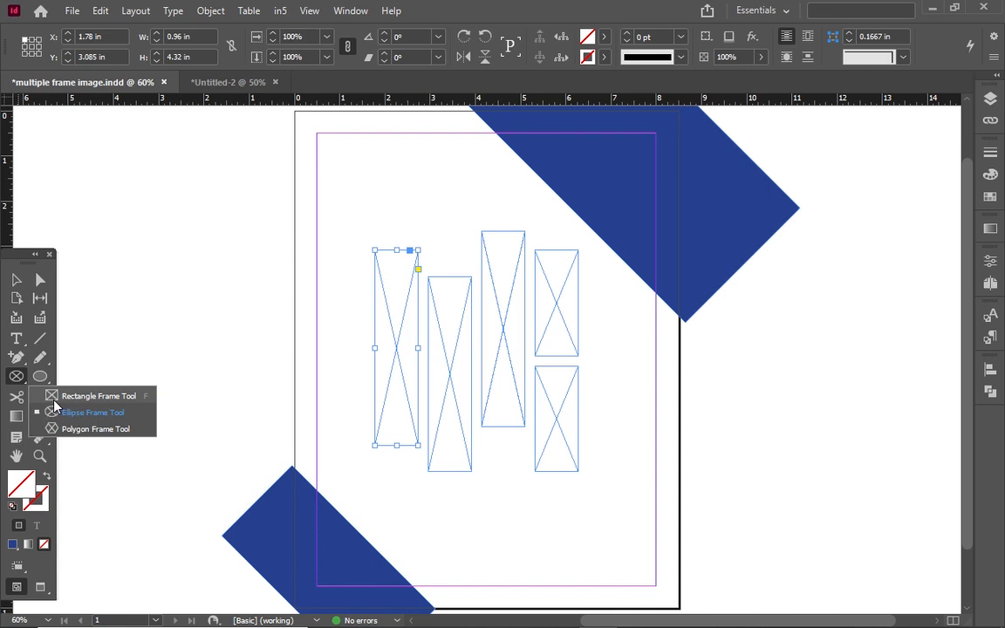
click(60, 397)
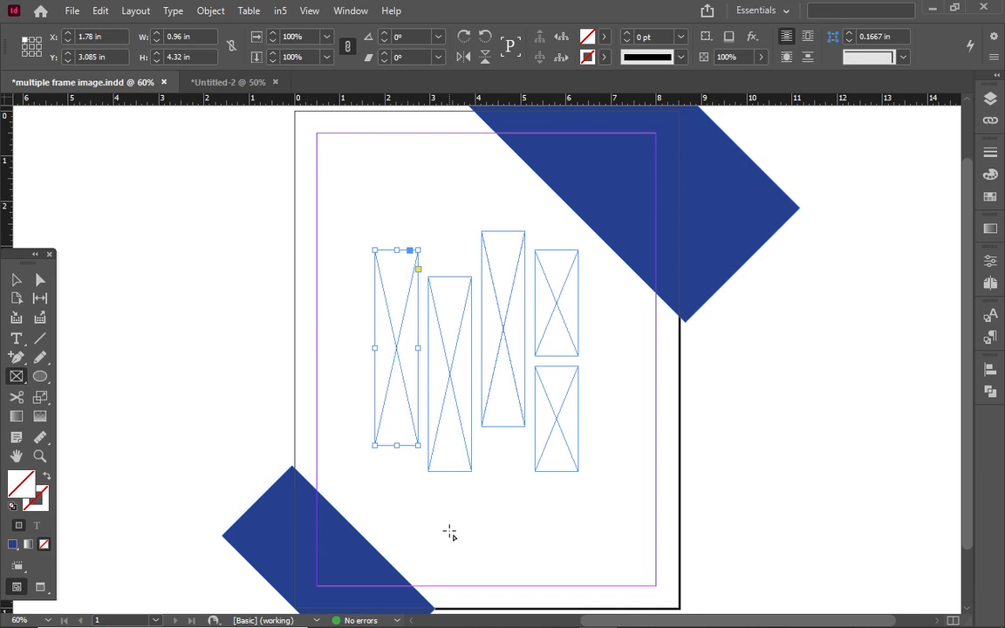
mouse_move(380, 514)
mouse_down()
mouse_move(471, 541)
mouse_move(589, 548)
mouse_up()
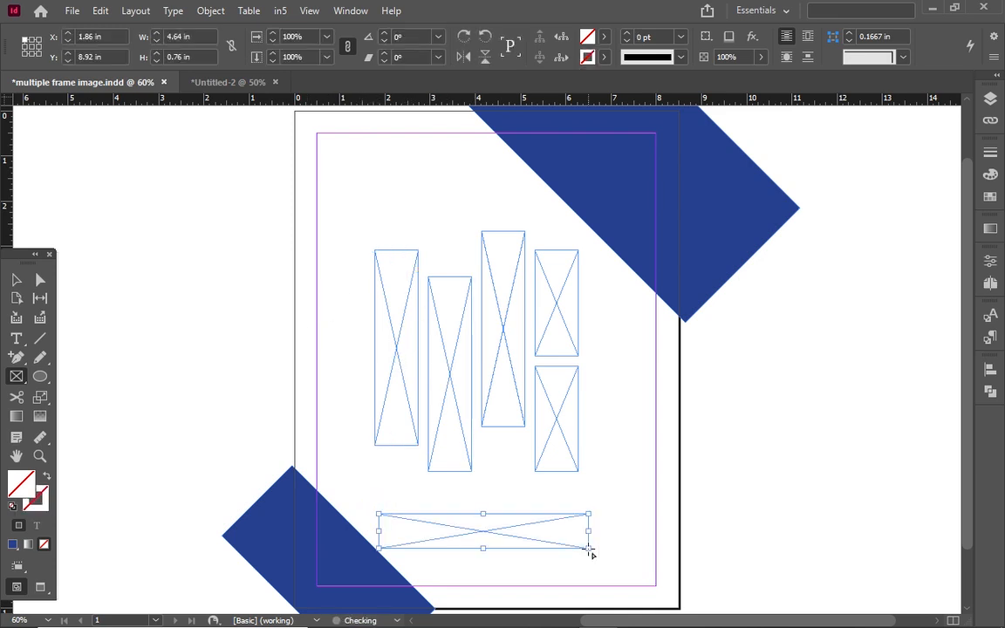
key(ctrl+z)
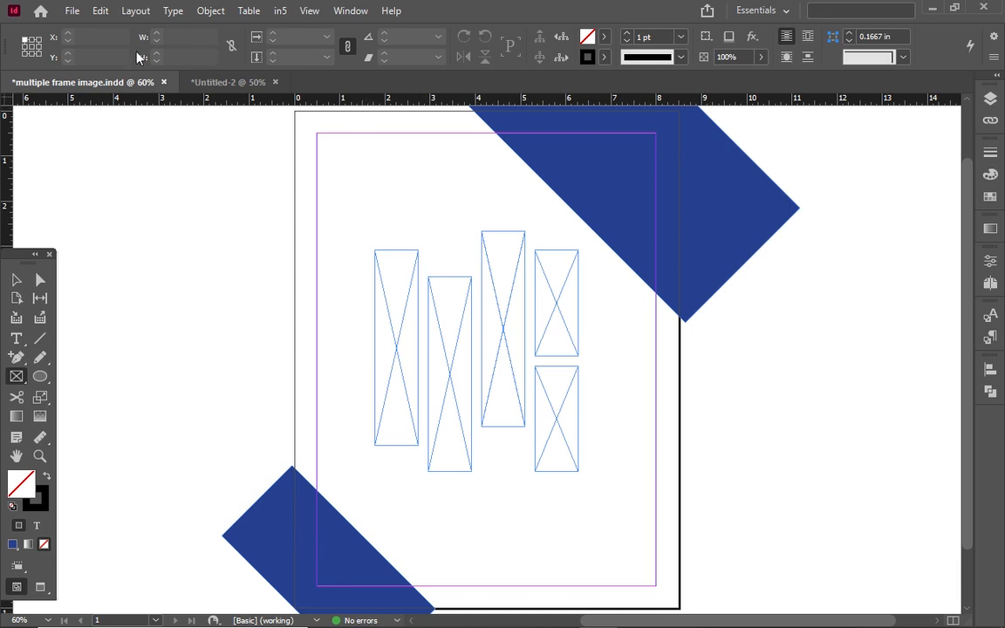
Start placing an image and browse to the "working with images" folder inside INDESIGN EXERCISE FILE.
click(72, 13)
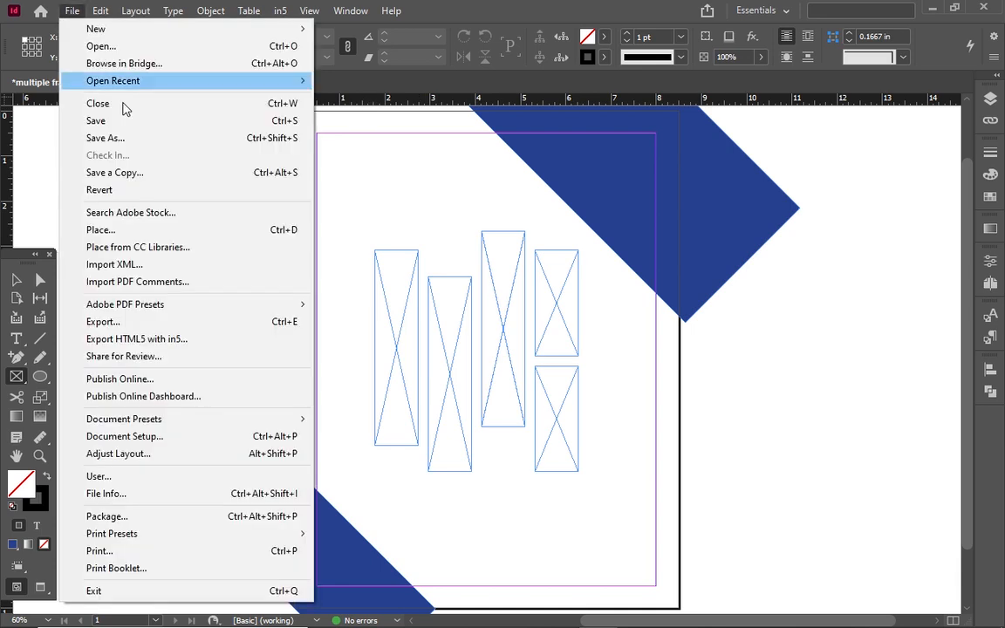
click(101, 230)
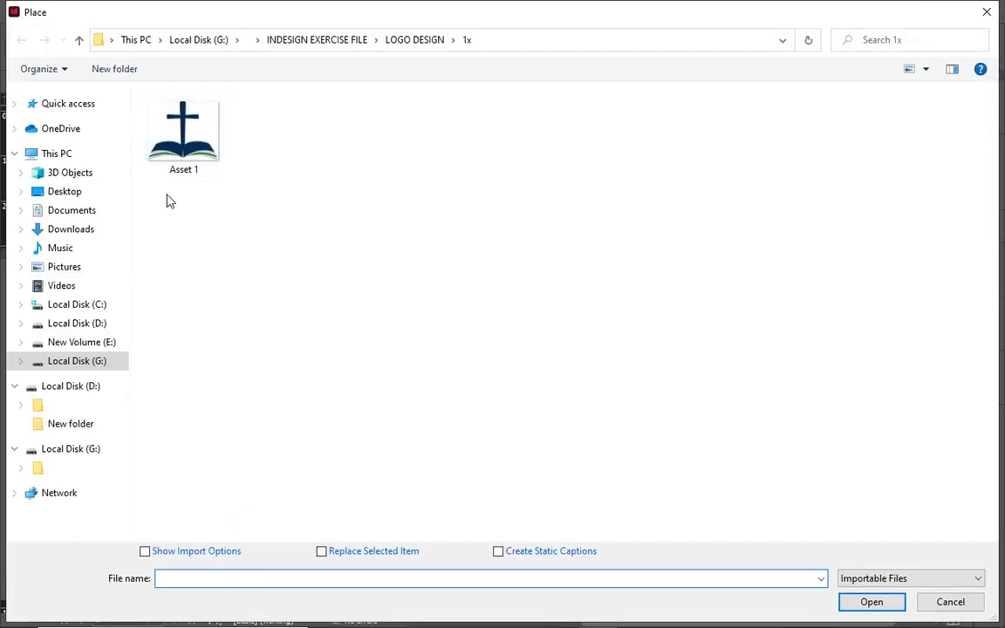
click(336, 37)
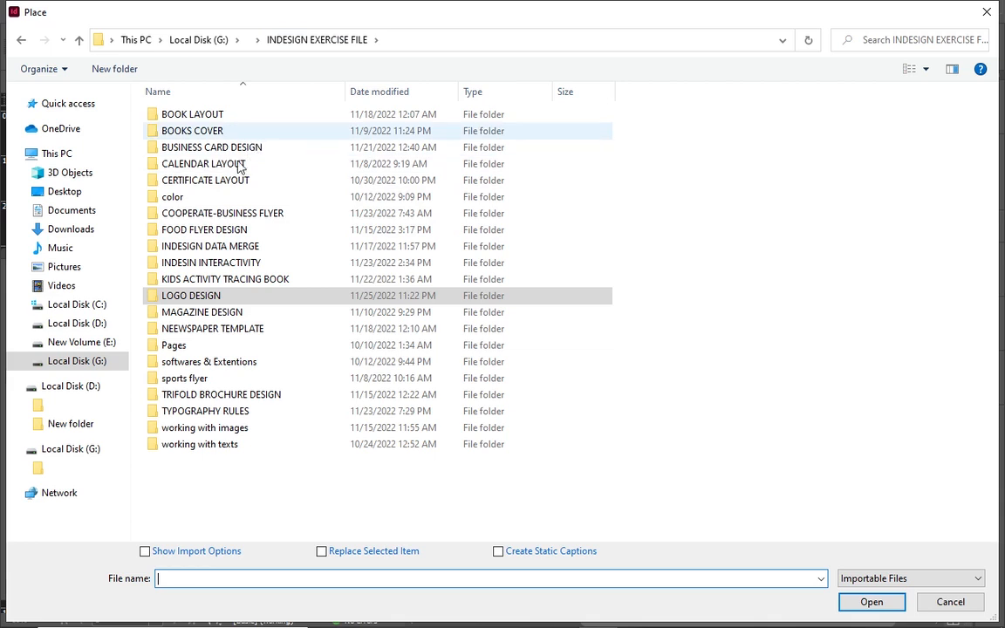
click(209, 431)
double_click(210, 429)
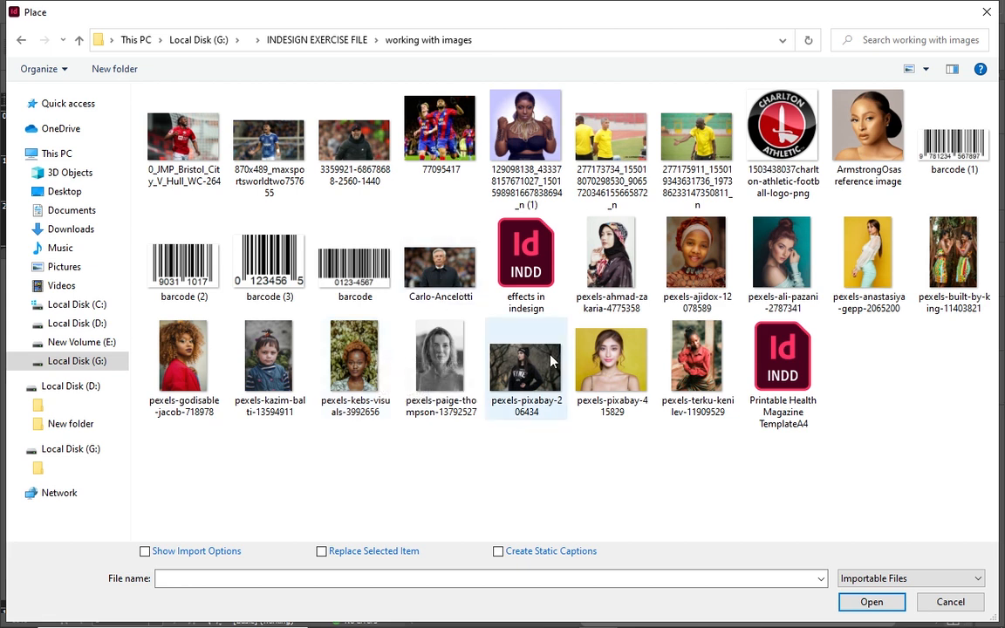
click(600, 373)
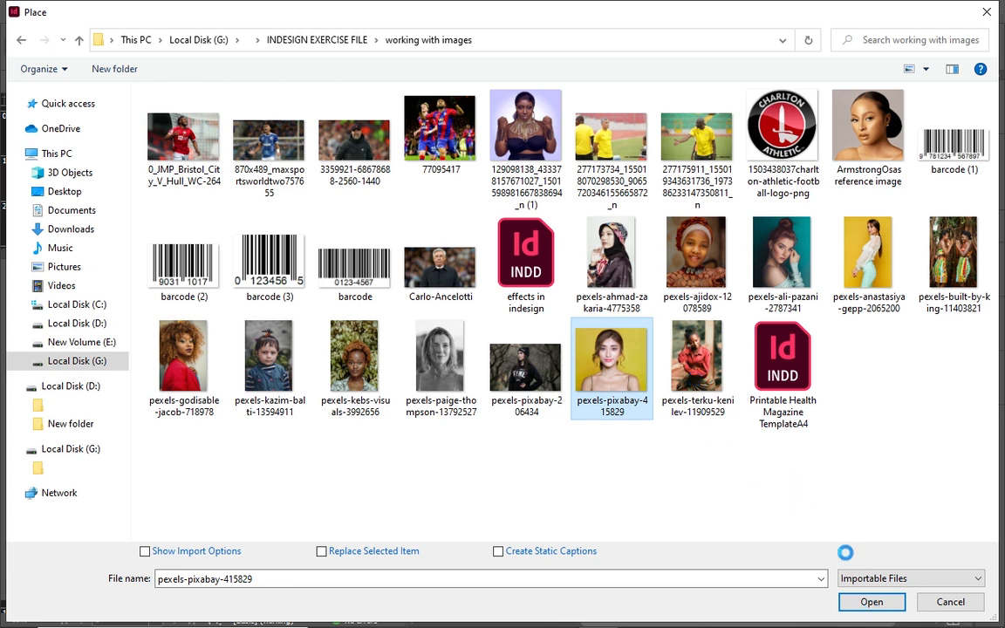
right_click(836, 526)
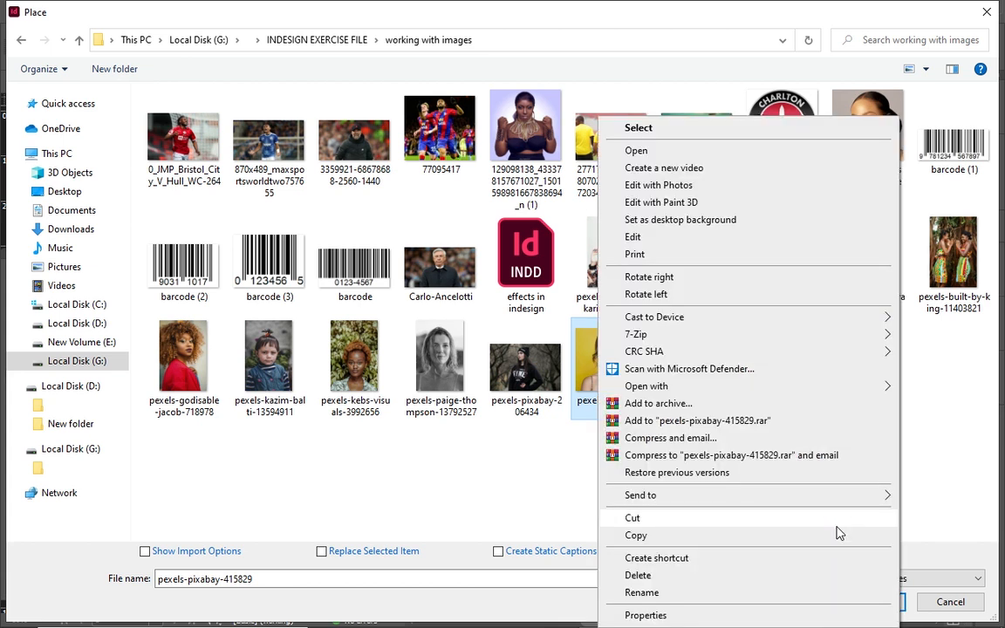
click(921, 471)
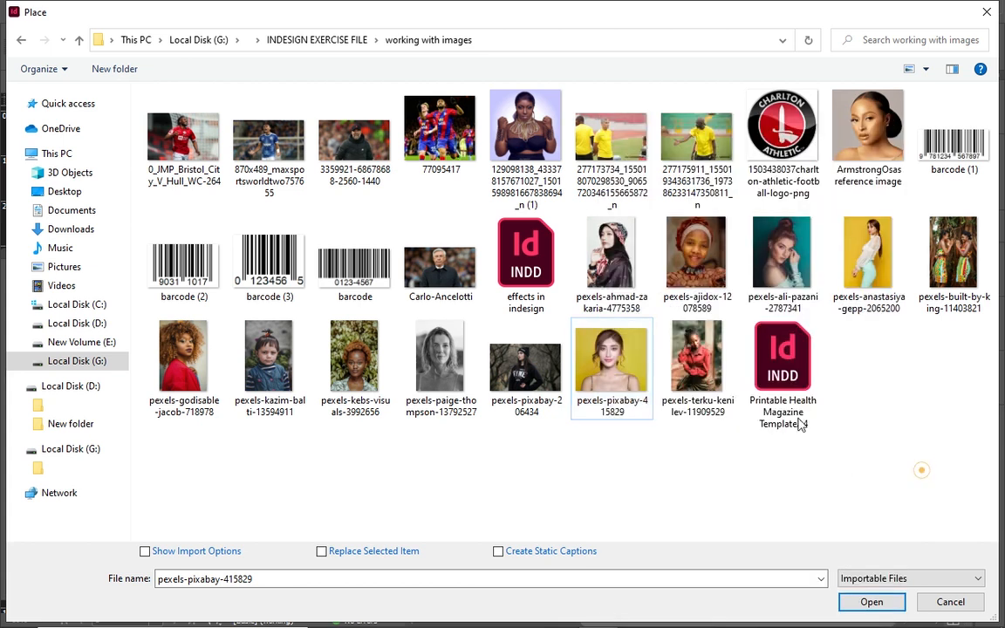
Place the Pexels image file ending in 11909529, the woman in a red shirt, into the leftmost tall frame.
click(705, 378)
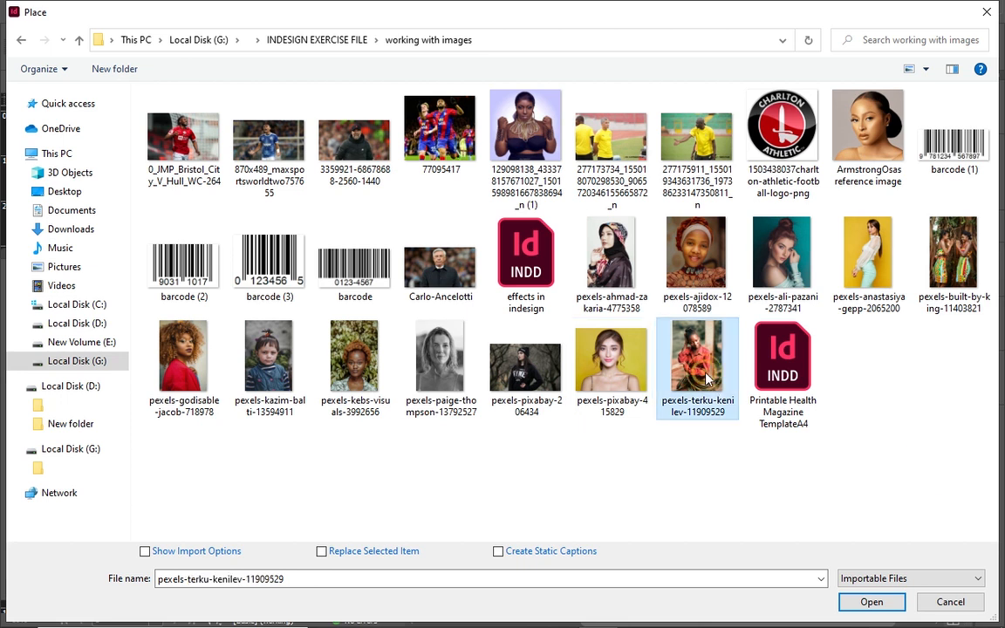
click(869, 602)
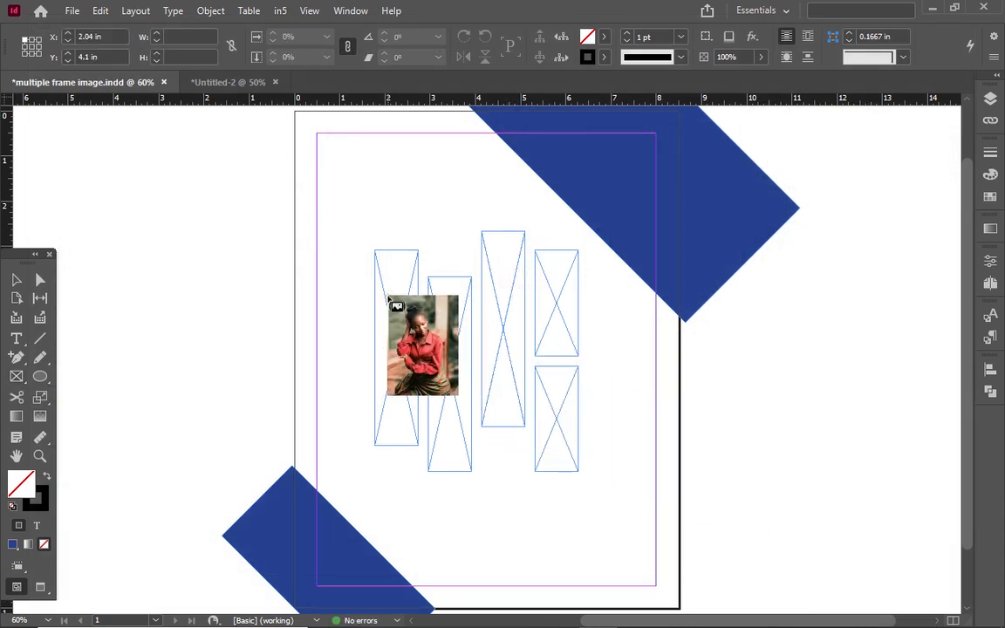
click(389, 299)
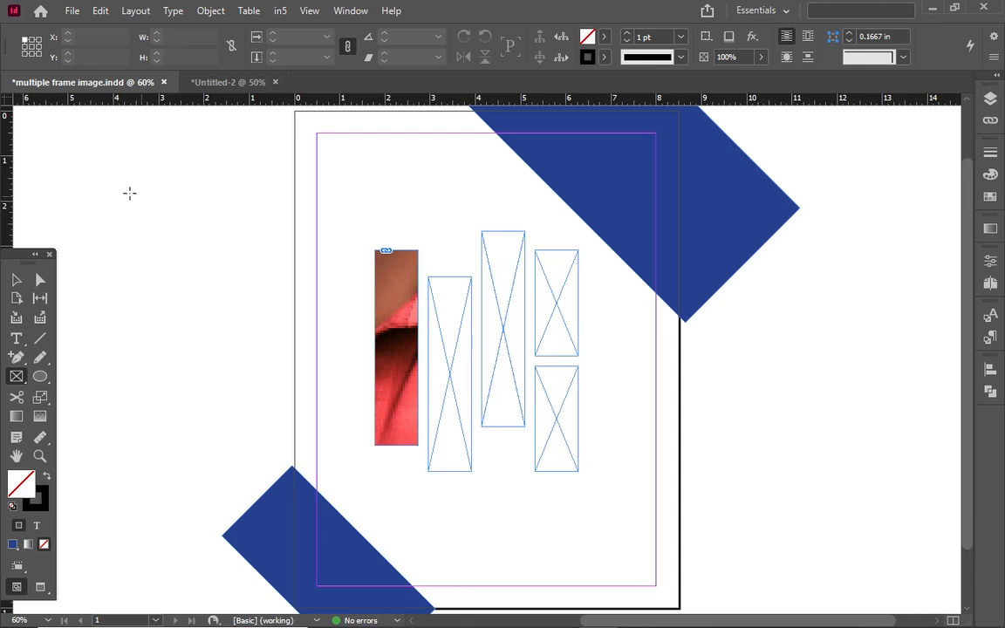
Select the image content inside the leftmost frame and fit it with Fill Frame Proportionally.
click(16, 279)
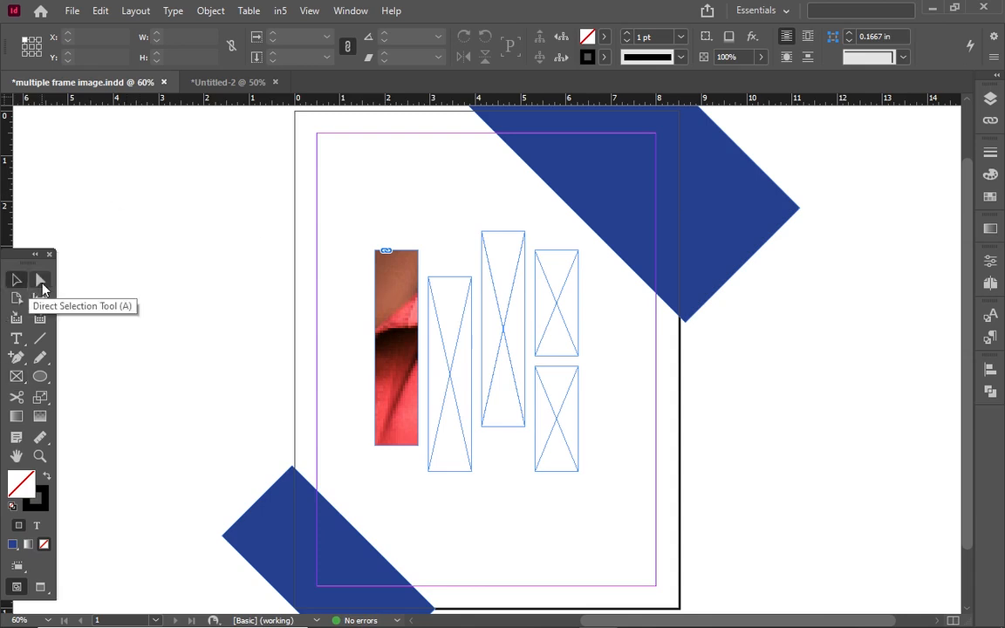
click(41, 282)
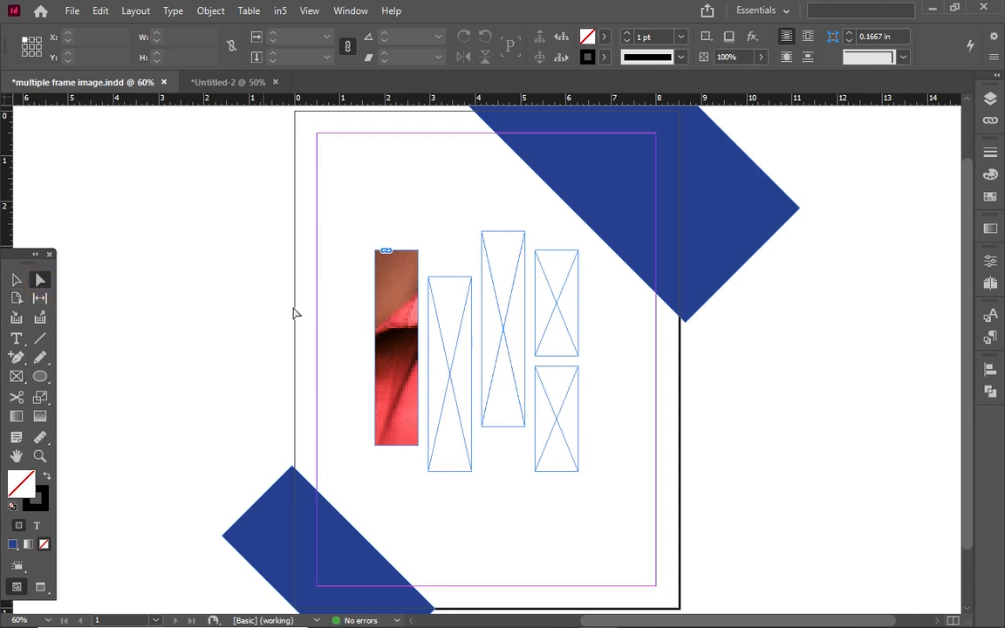
click(404, 342)
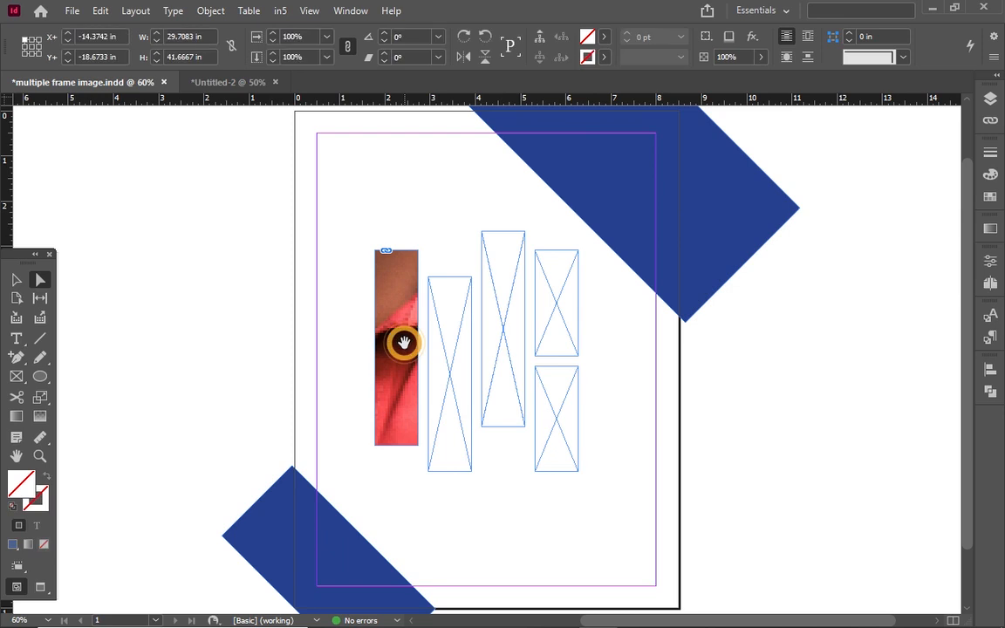
right_click(405, 344)
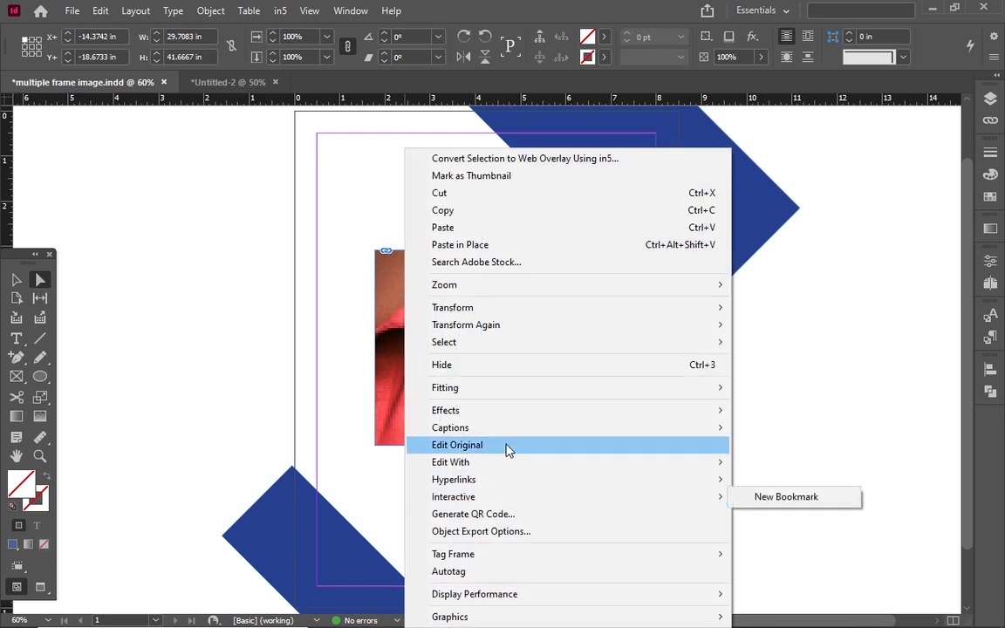
mouse_move(507, 389)
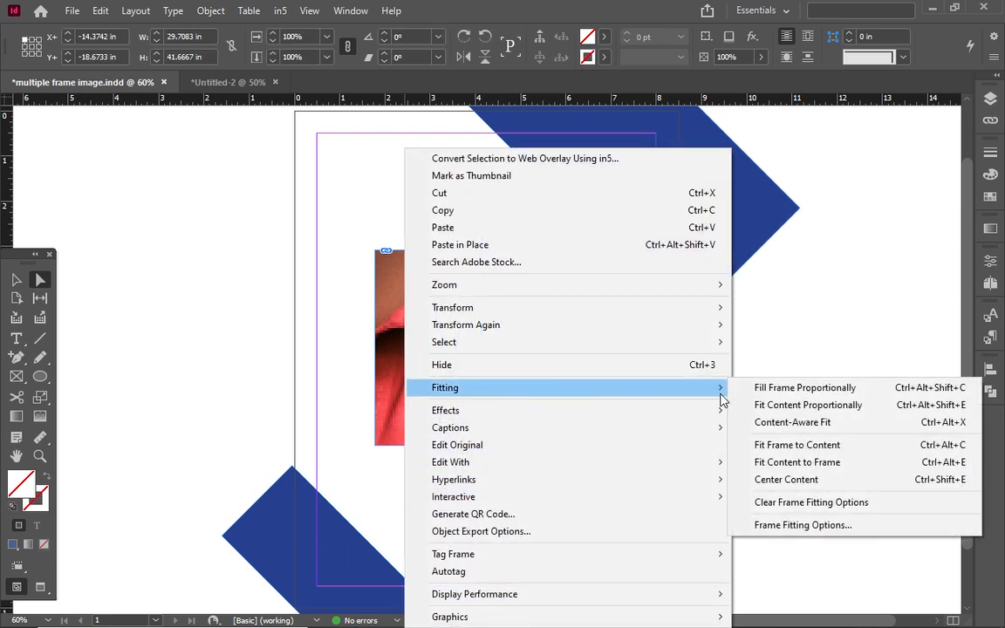
click(763, 390)
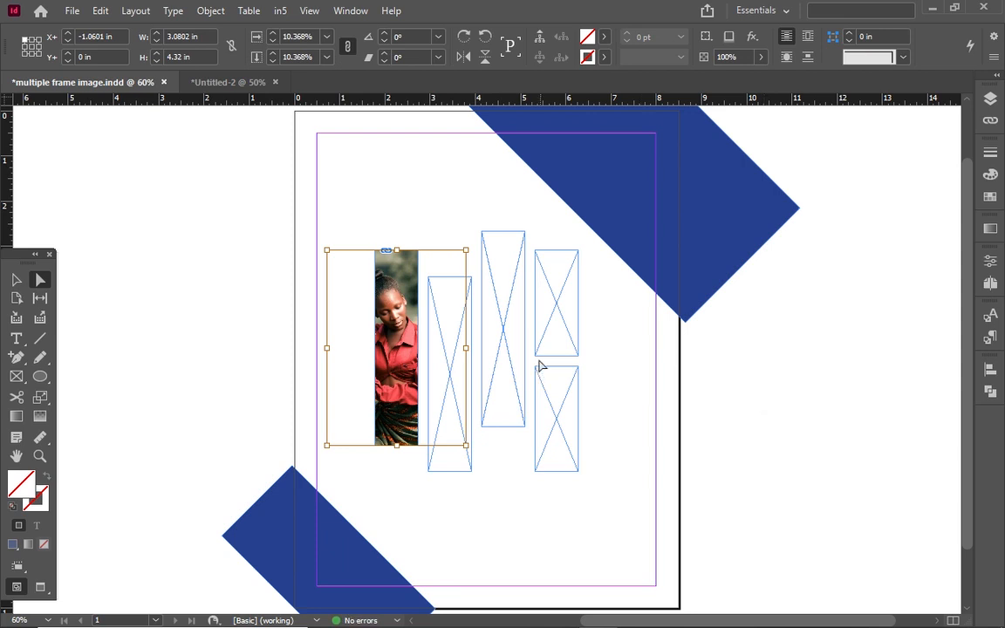
Resize the image content of the leftmost frame from its lower-right corner.
click(465, 445)
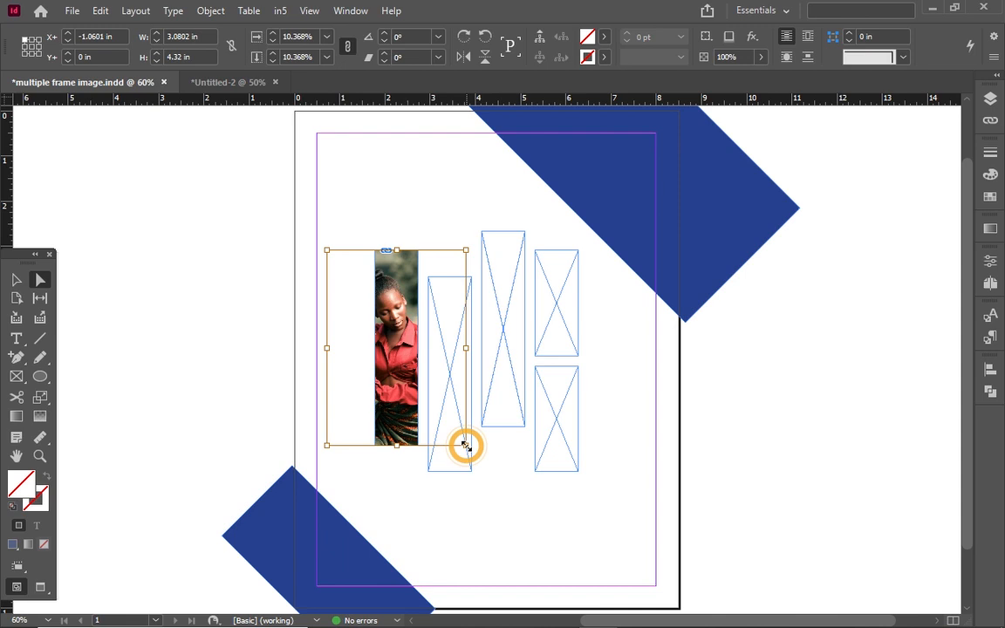
Try to enlarge the photo inside the leftmost frame to about 7.78 by 6.16 in.
drag(465, 445, 633, 494)
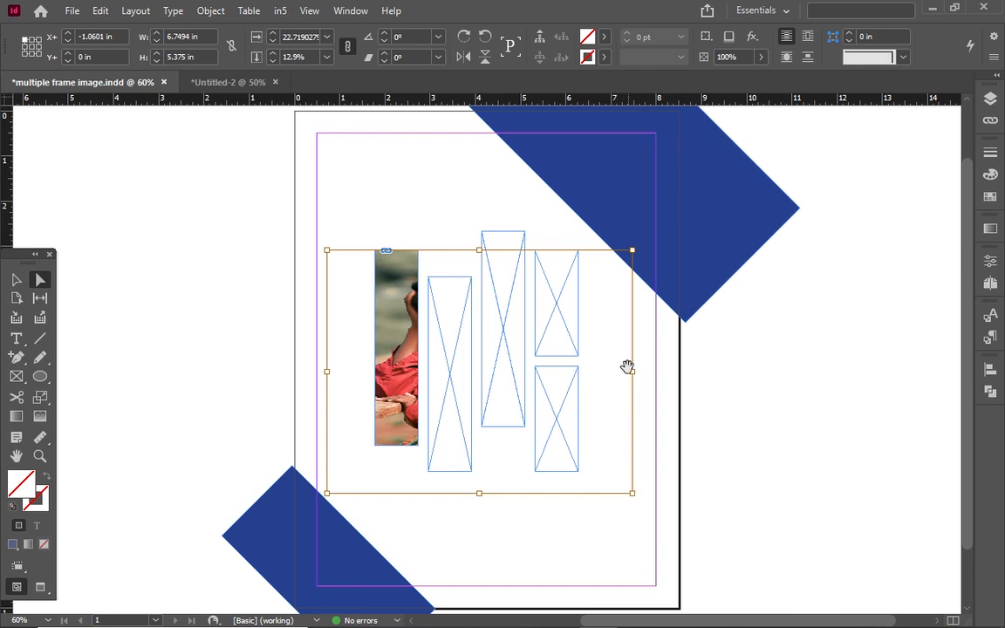
drag(633, 373, 670, 373)
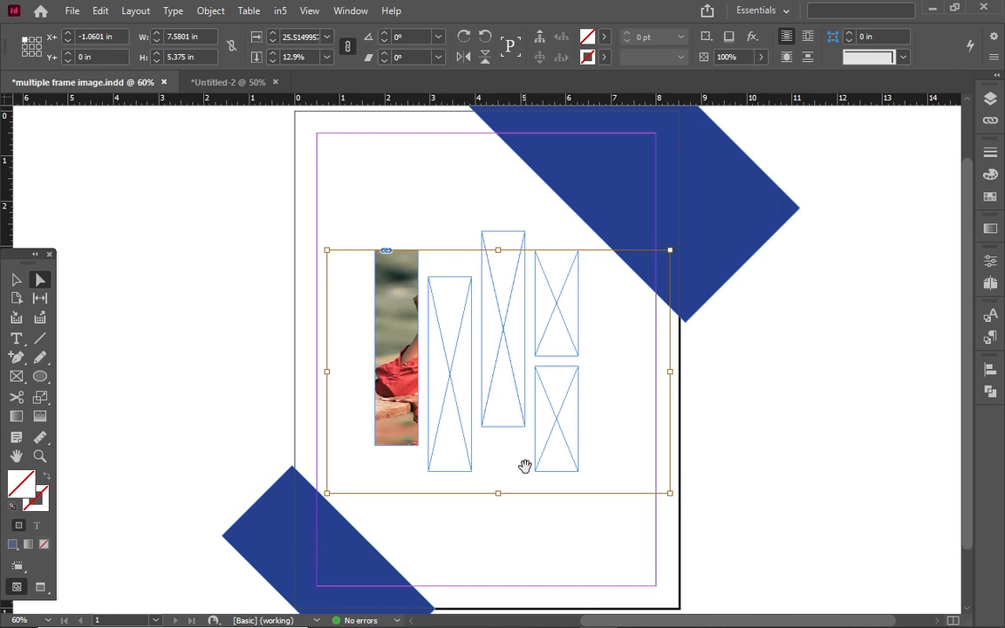
key(ctrl+z)
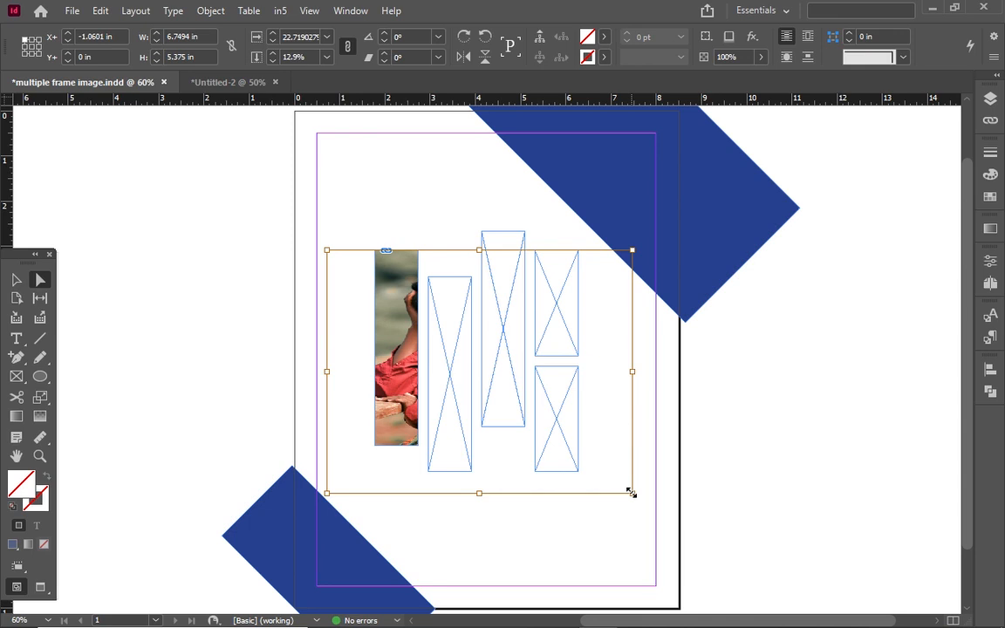
drag(631, 492, 678, 529)
Try nudging the enlarged photo upward inside its frame, and bring it slightly back down.
key(Up)
key(Up)
key(Up)
key(Up)
key(Up)
key(Up)
key(Up)
key(Up)
key(Up)
key(Up)
key(Up)
key(Up)
key(Up)
key(Up)
key(Up)
key(Up)
key(Up)
key(Up)
key(Up)
key(Up)
key(Up)
key(Up)
key(Up)
key(Up)
key(Up)
key(Up)
key(Up)
key(Up)
key(Up)
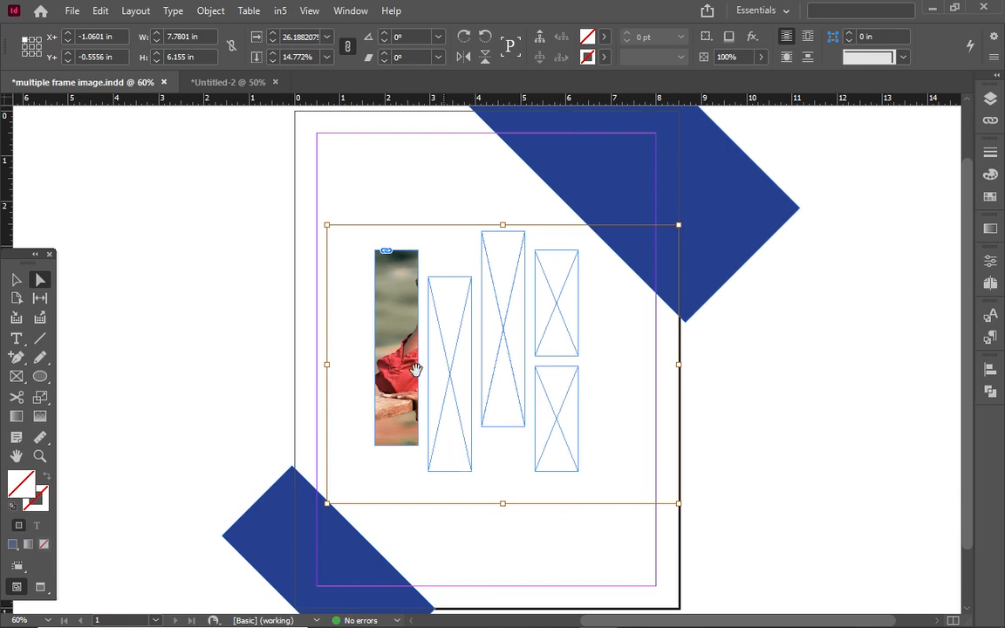
key(Down)
key(Down)
key(Down)
key(Down)
key(Down)
Undo the photo's nudging and scaling, stepping back through the earlier edits to the unfitted photo in the leftmost frame.
key(ctrl+z)
key(ctrl+z)
key(ctrl+z)
key(ctrl+z)
key(ctrl+z)
key(ctrl+z)
key(ctrl+z)
key(ctrl+z)
key(ctrl+z)
key(ctrl+z)
key(ctrl+z)
key(ctrl+z)
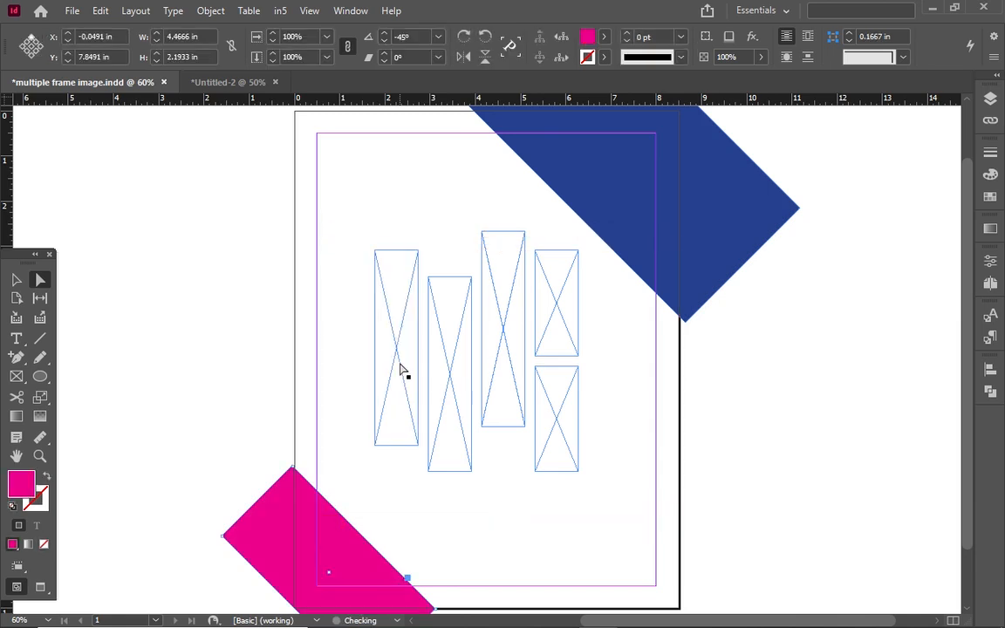
key(ctrl+z)
key(ctrl+z)
key(ctrl+z)
key(ctrl+z)
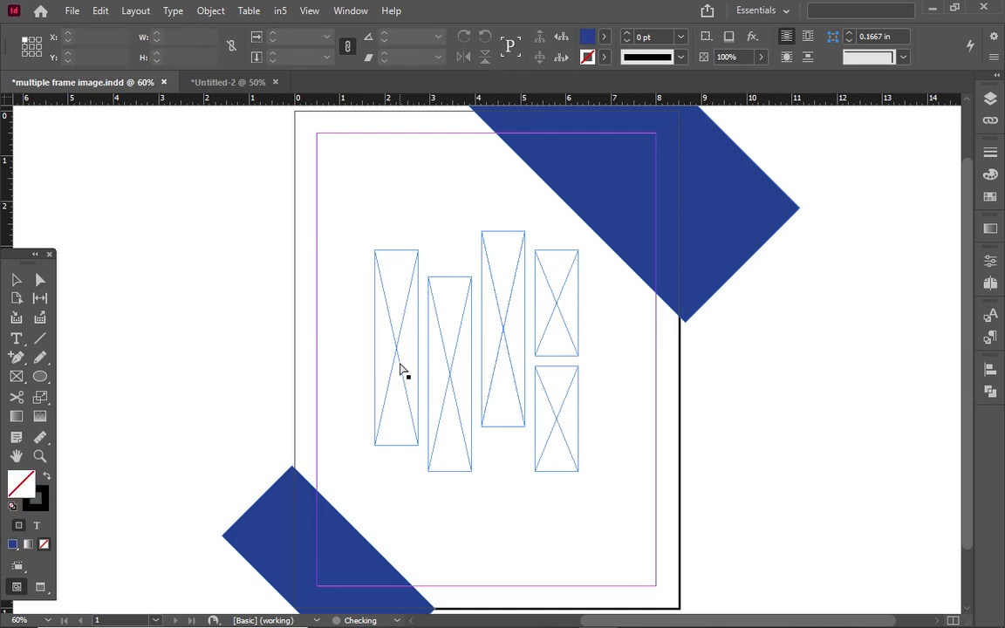
key(ctrl+z)
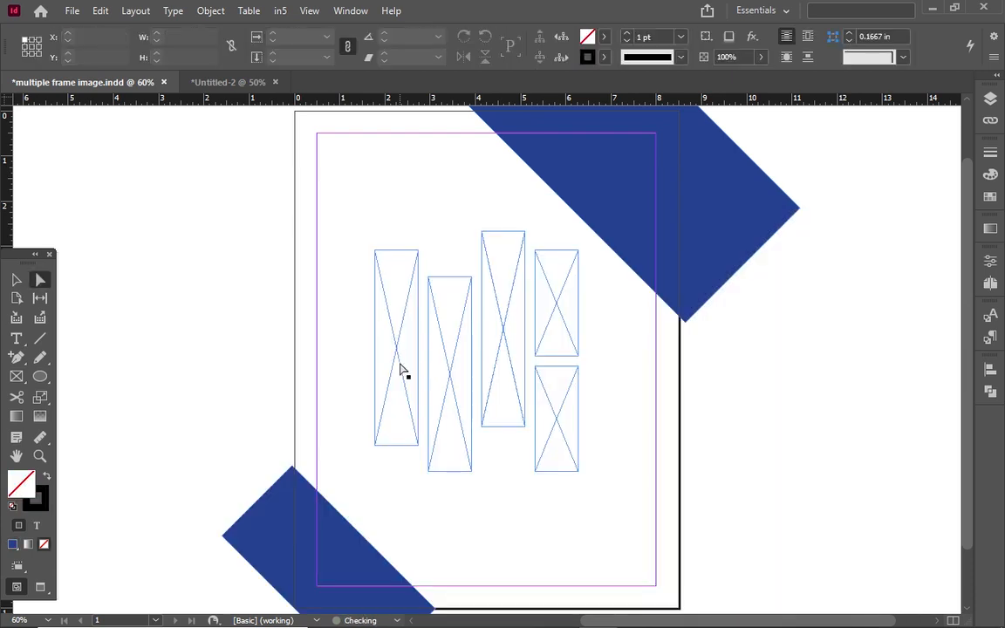
key(ctrl+z)
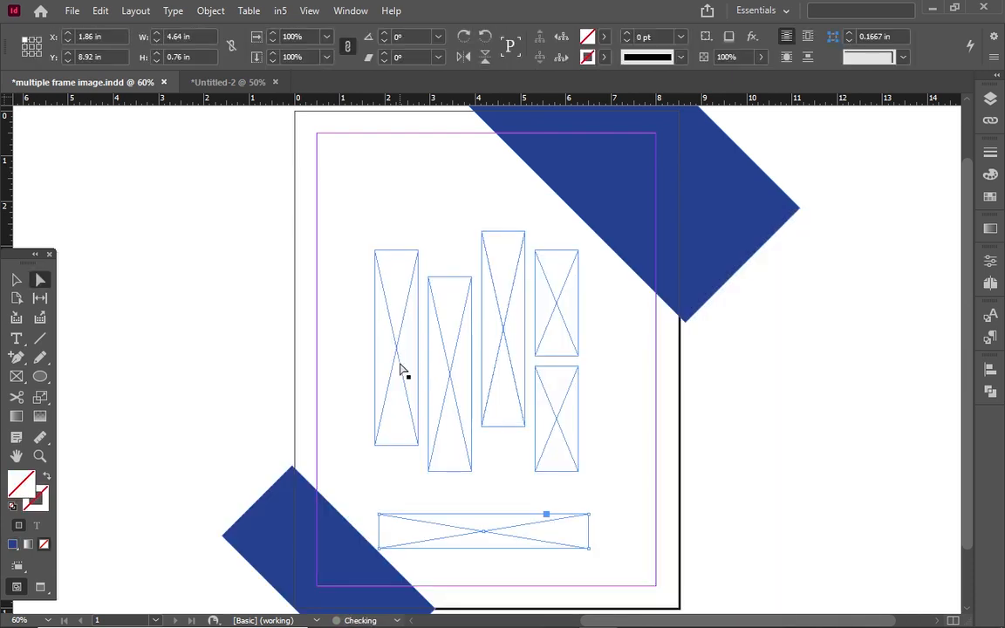
key(ctrl+z)
key(ctrl+z)
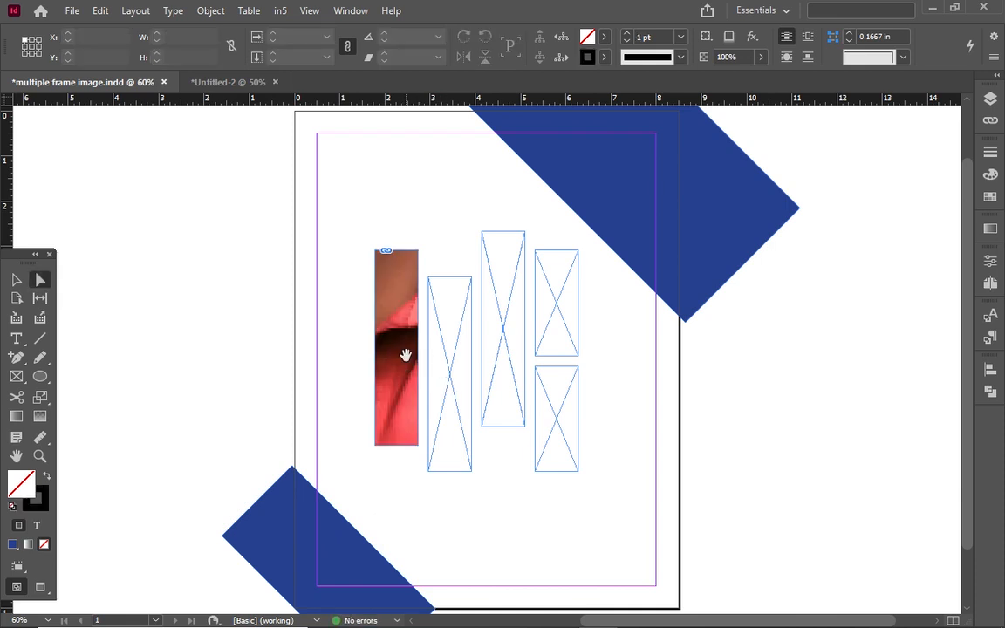
Apply Fill Frame Proportionally to the photo in the leftmost frame, and enlarge it proportionally to about 5.67 by 7.93 in.
click(405, 356)
right_click(406, 359)
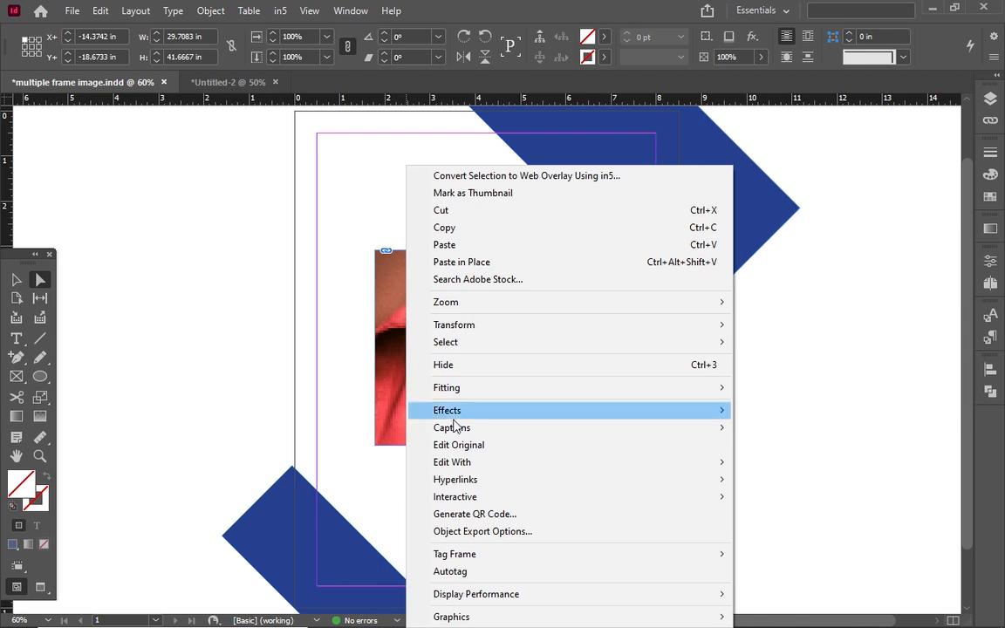
mouse_move(425, 302)
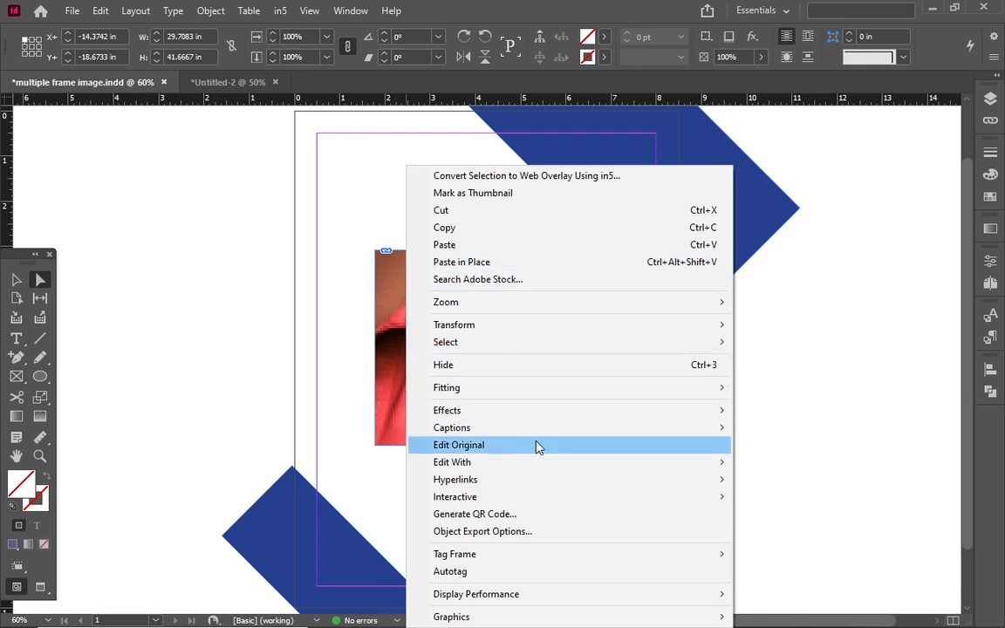
mouse_move(551, 396)
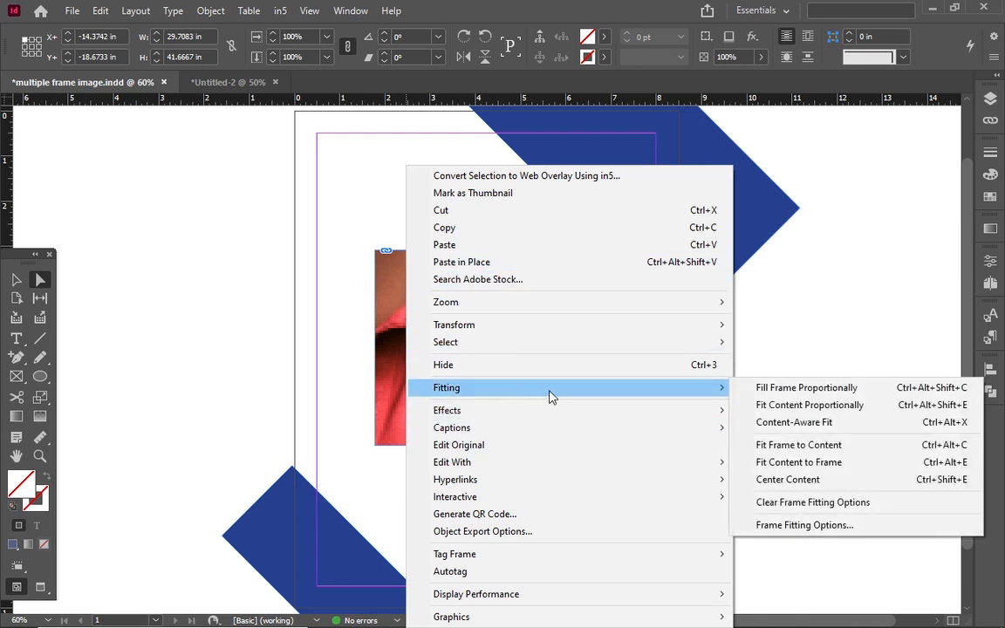
click(770, 395)
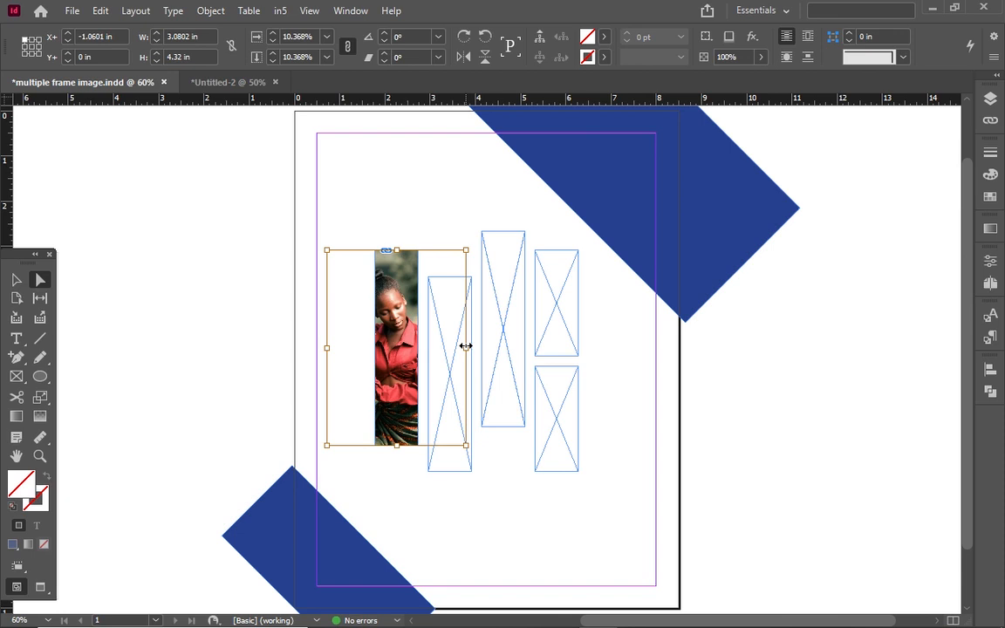
drag(466, 347, 598, 393)
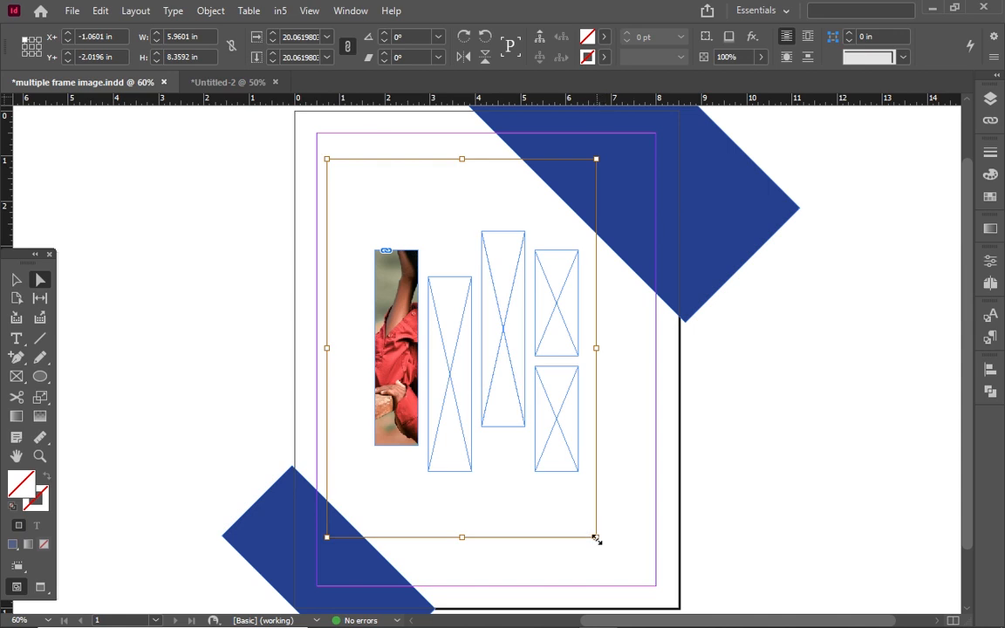
drag(596, 539, 582, 517)
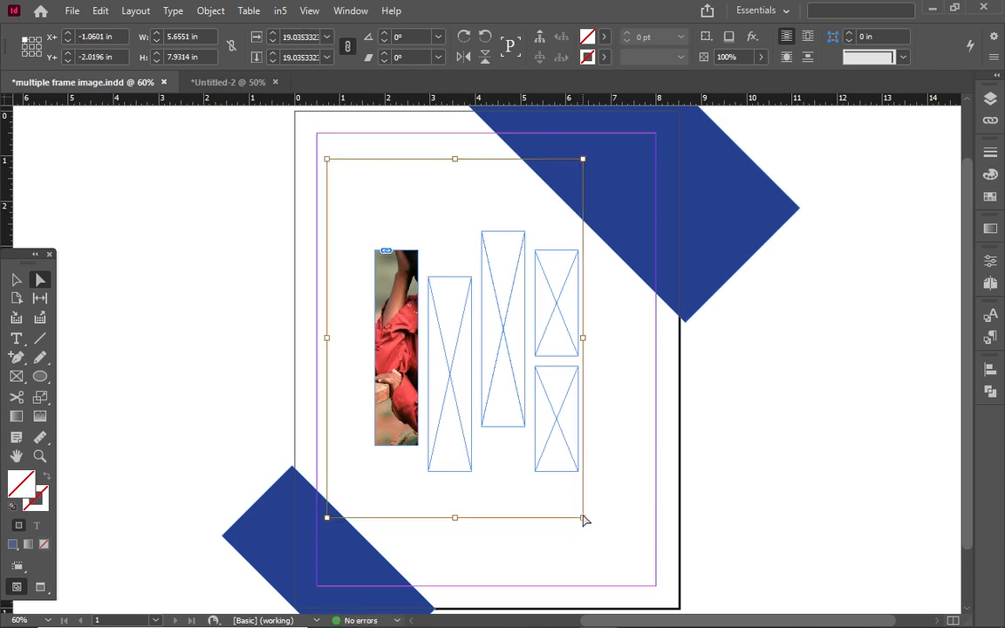
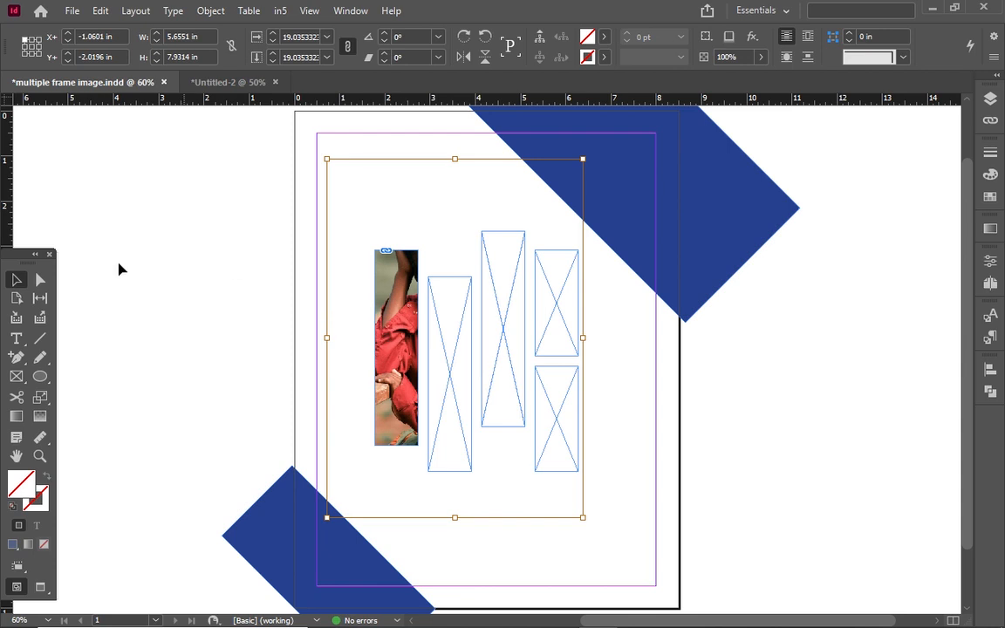
Copy the enlarged photo content of the leftmost frame, leaving its position as is.
click(40, 279)
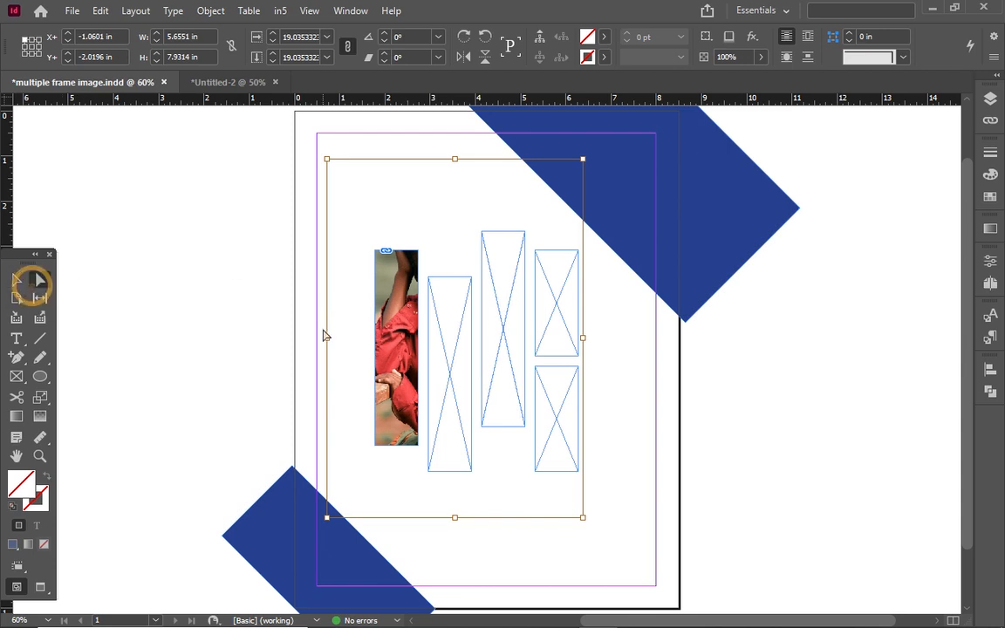
right_click(403, 358)
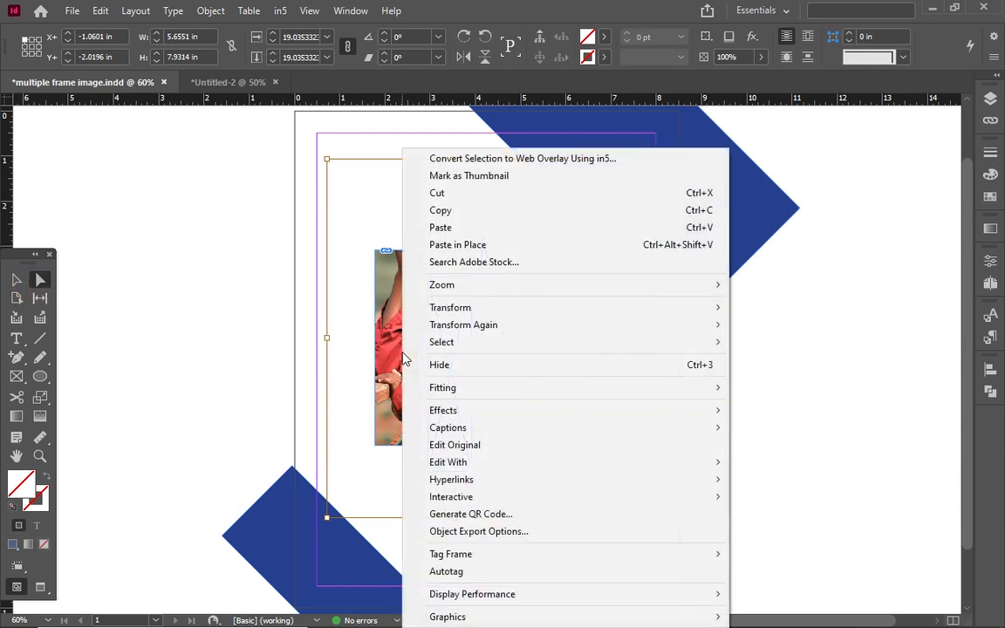
click(453, 212)
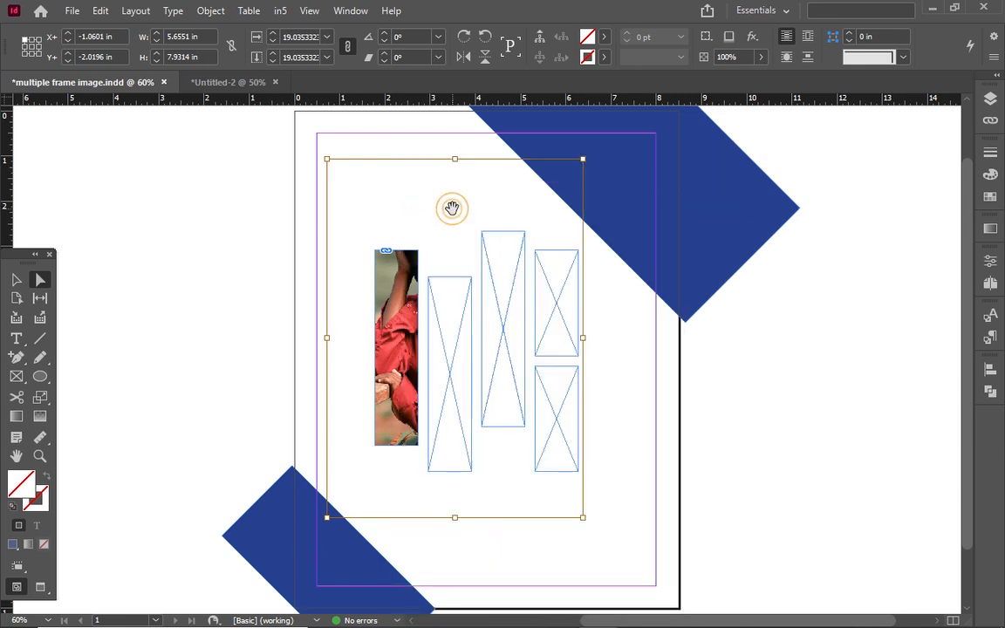
click(17, 279)
key(ctrl+shift+m)
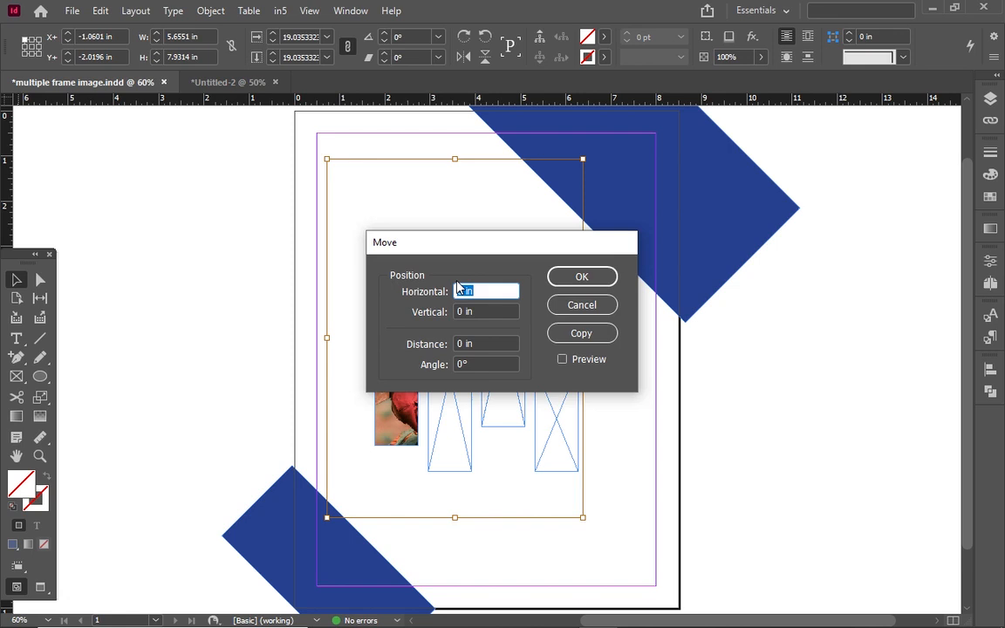
click(580, 305)
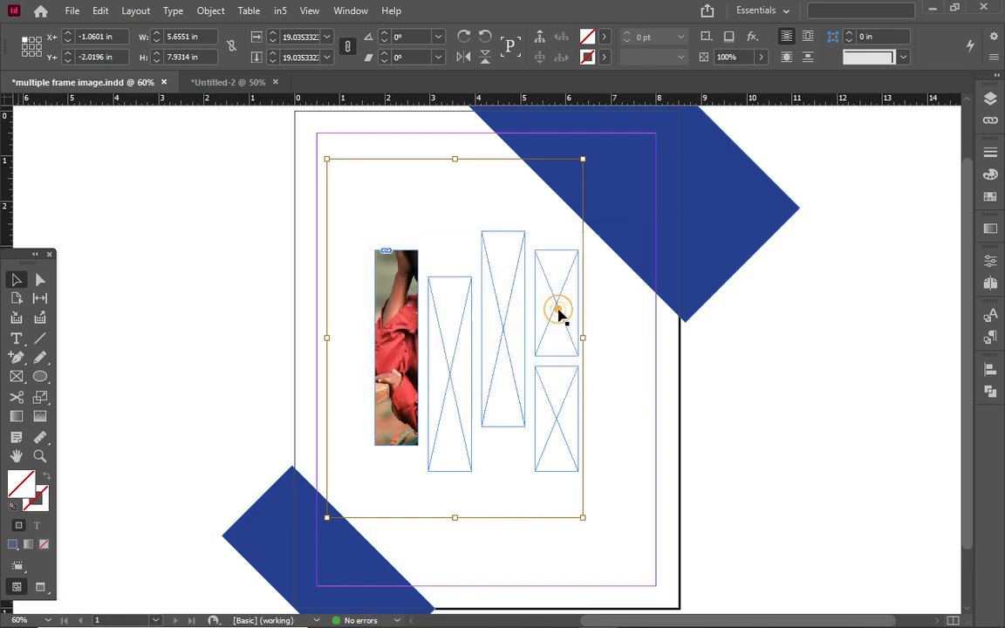
Use Paste Into to place the copied photo inside the second and third tall frames.
double_click(471, 327)
right_click(432, 322)
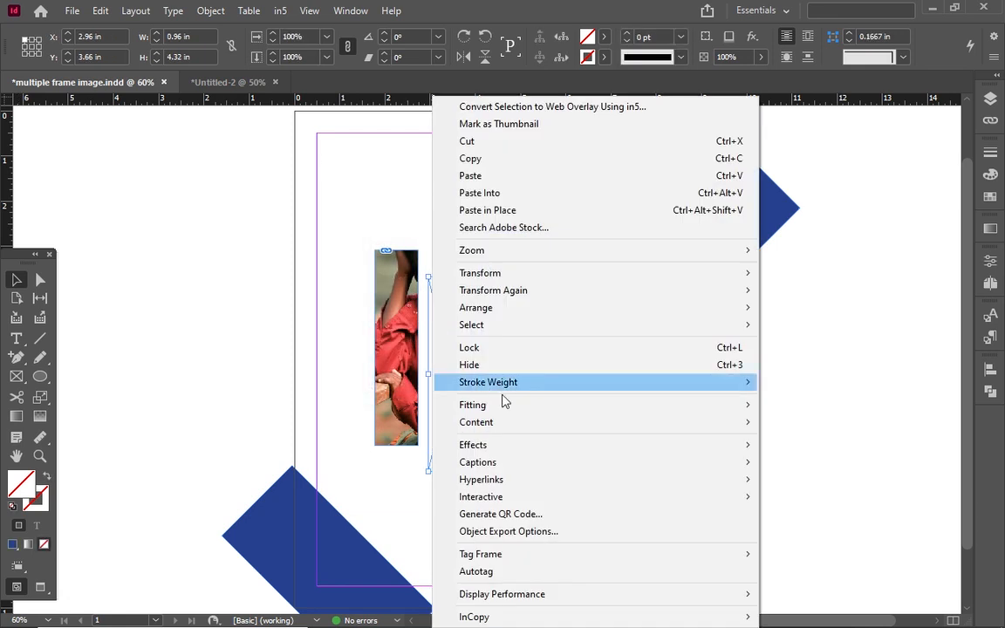
click(503, 193)
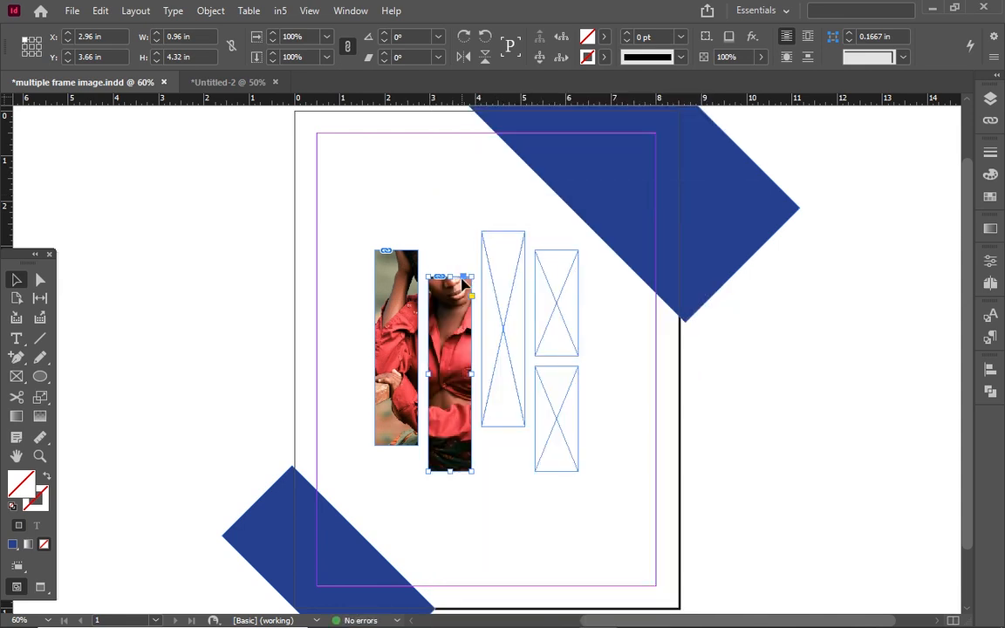
click(485, 305)
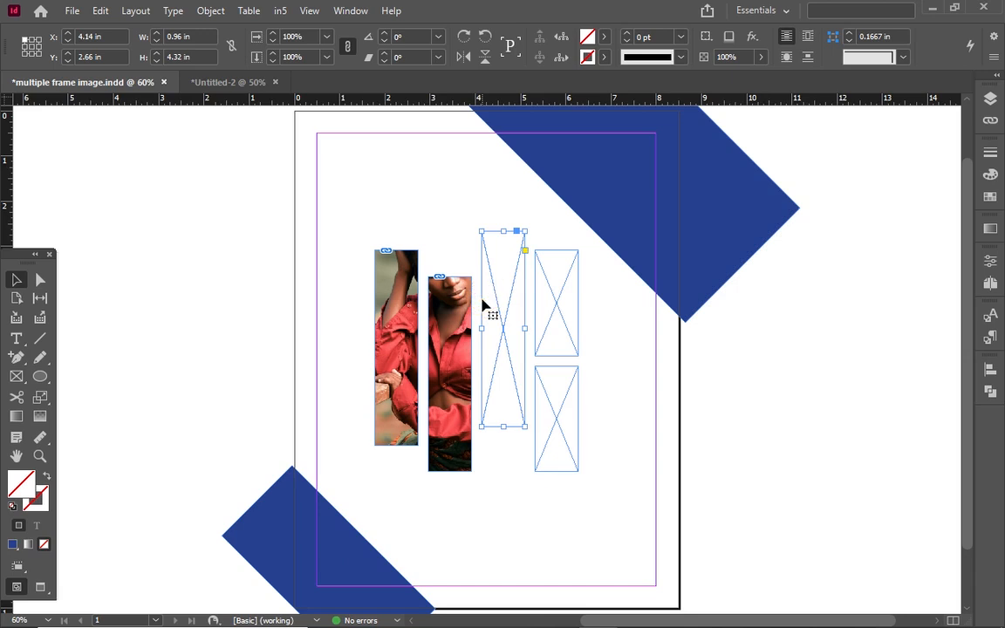
right_click(484, 306)
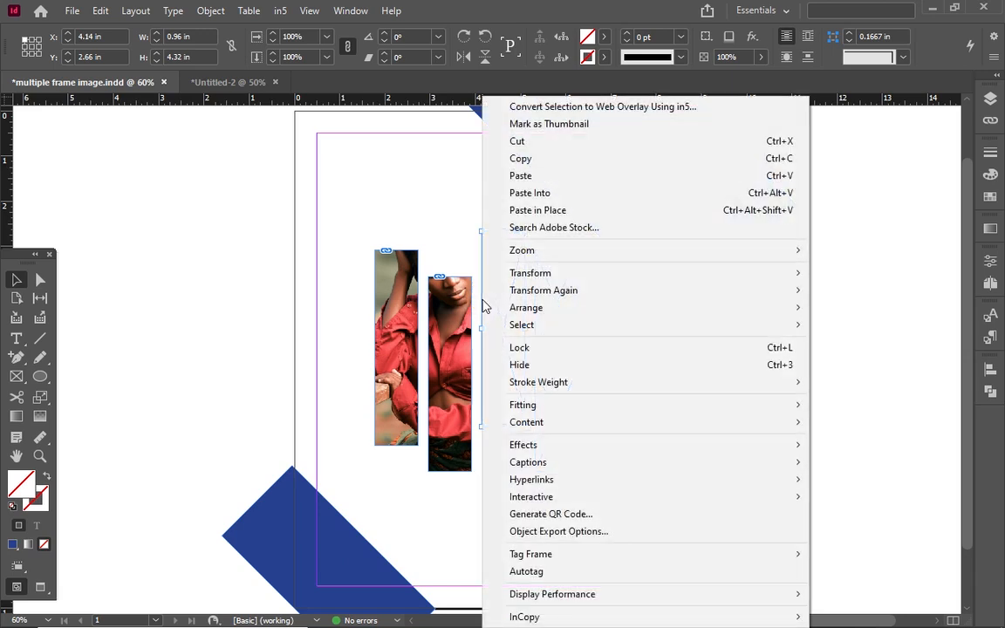
click(542, 193)
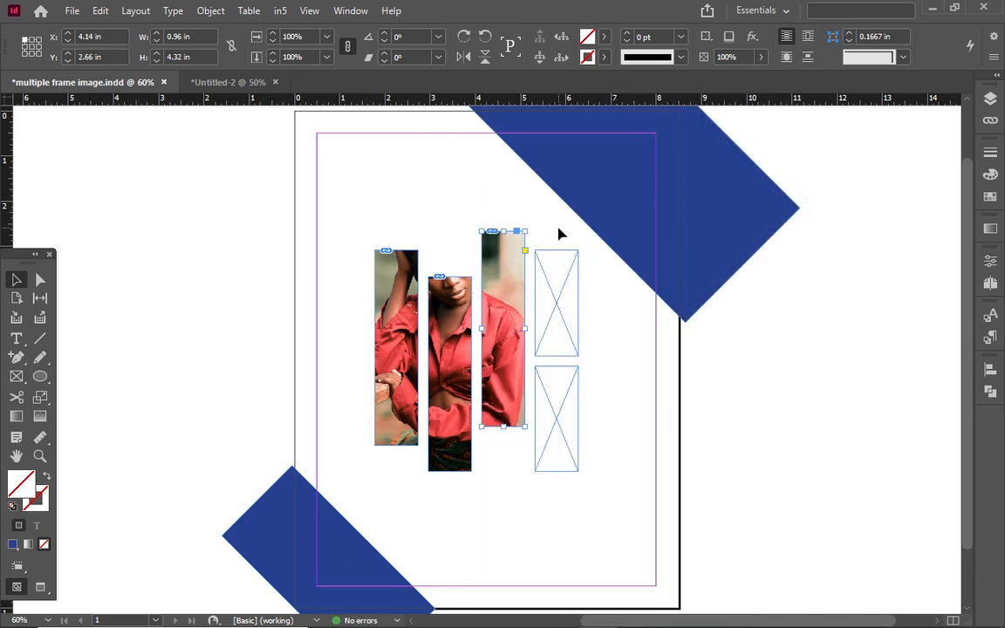
Use Paste Into to fill both stacked short frames with the copied photo, and deselect.
click(551, 304)
right_click(552, 307)
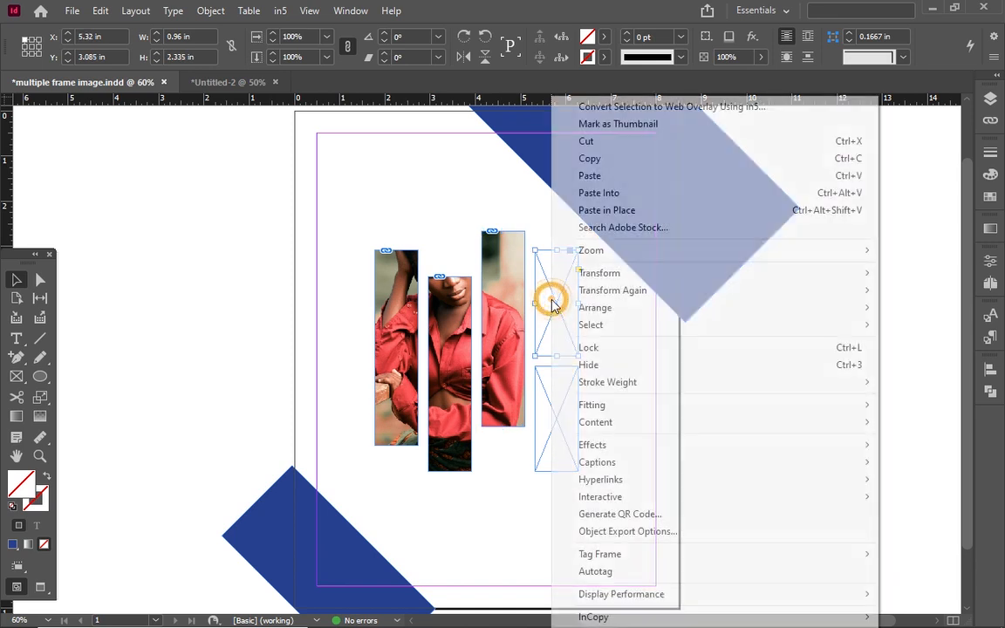
click(607, 200)
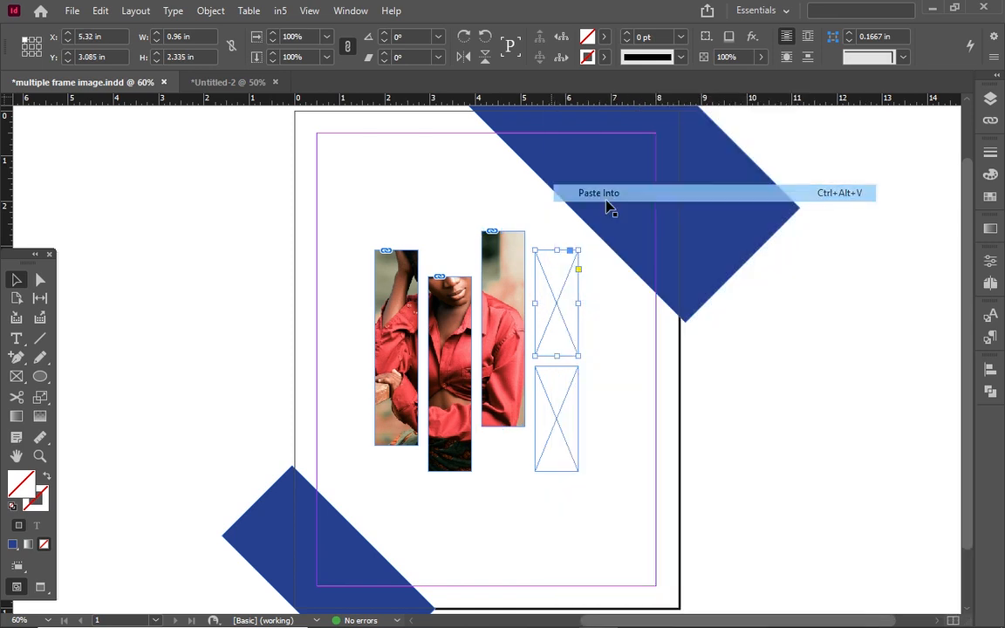
right_click(548, 405)
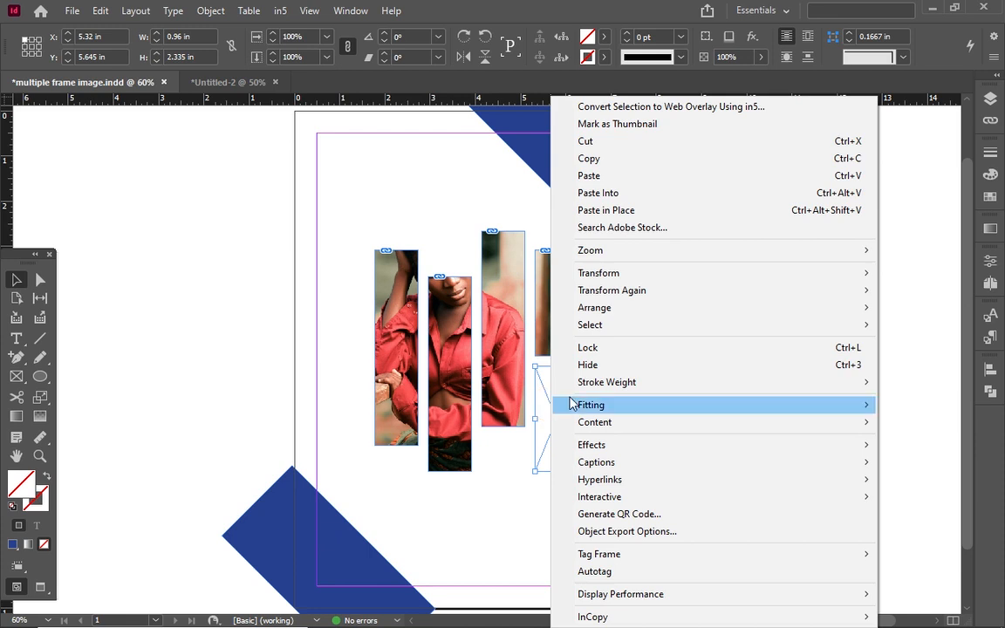
mouse_move(583, 405)
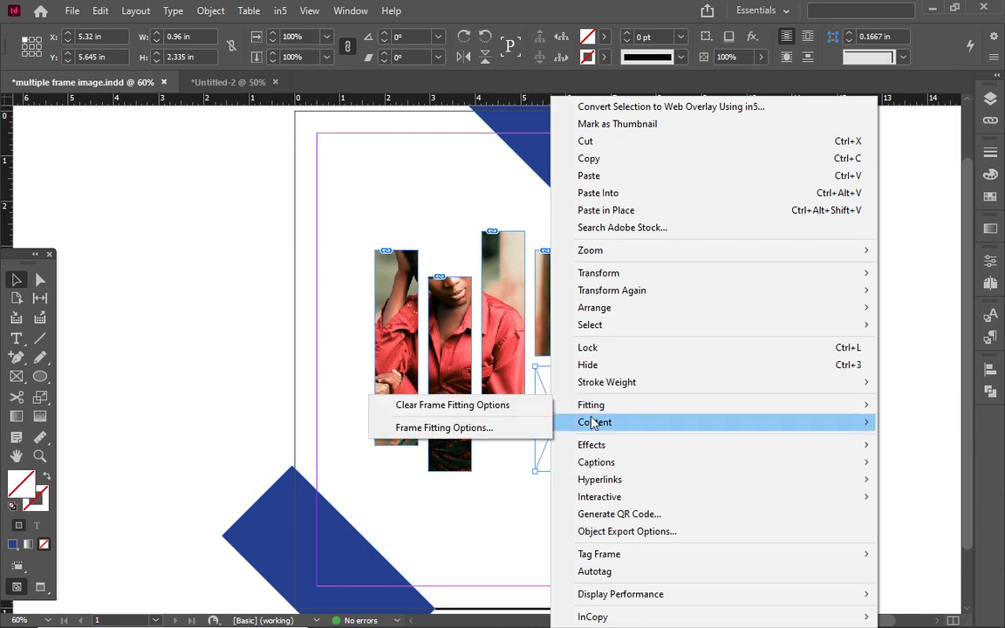
click(606, 199)
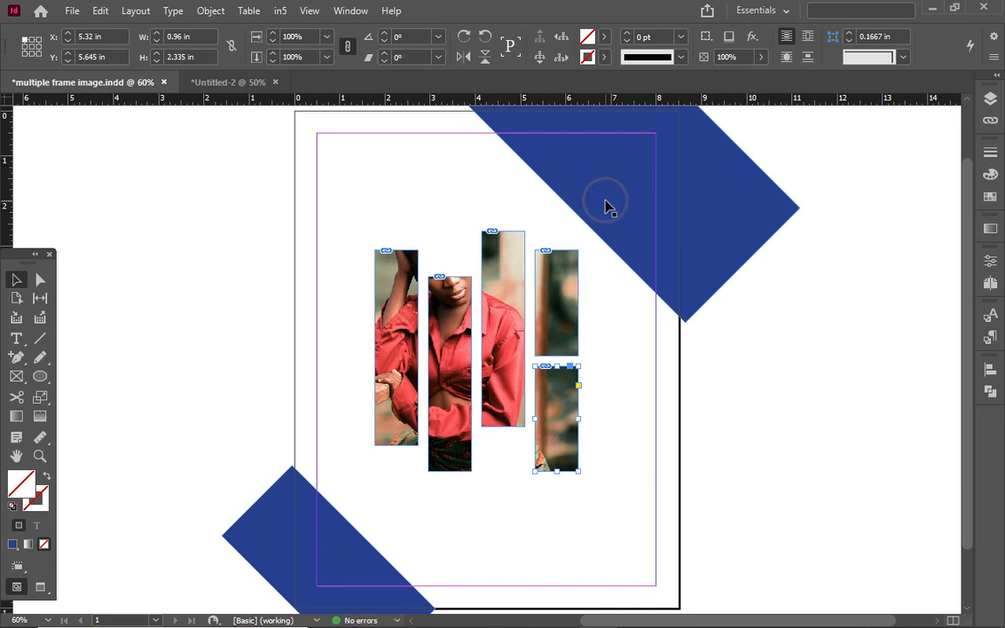
click(614, 321)
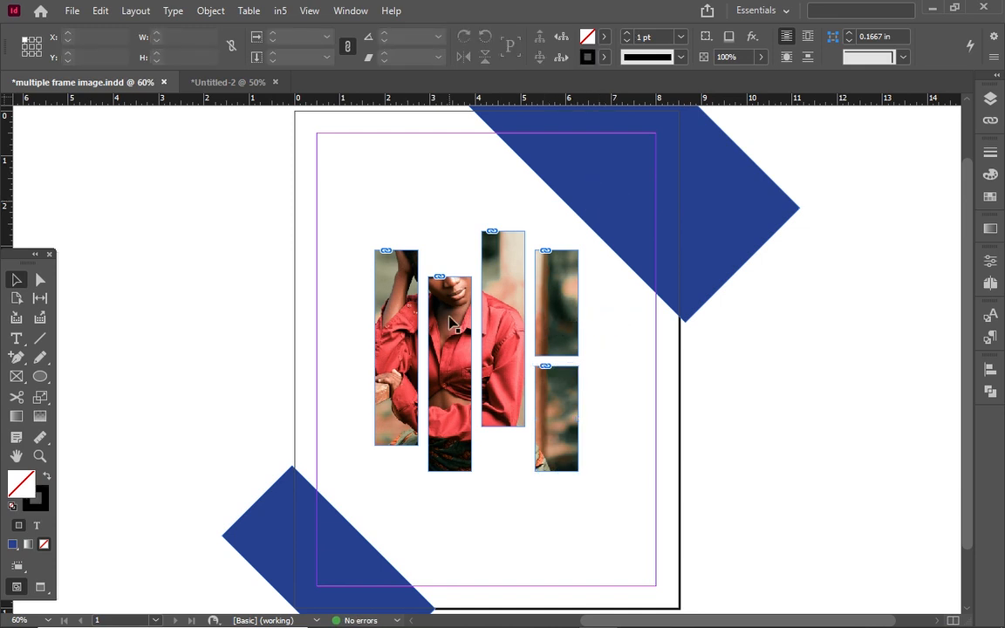
Draw a rectangle frame about 0.96 by 1.38 in above the second tall frame and Paste Into it the copied photo.
click(15, 379)
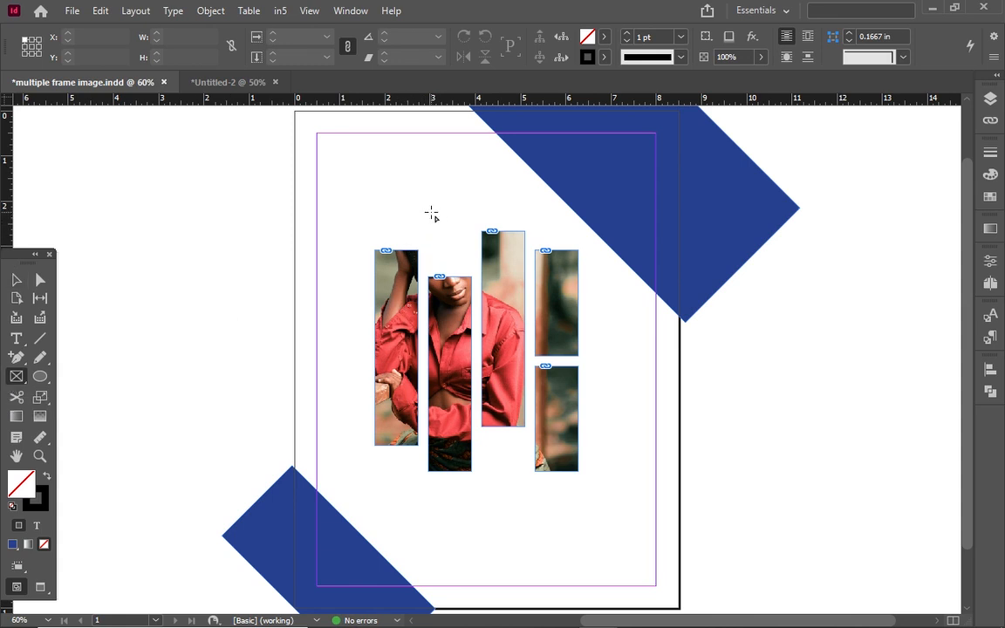
drag(427, 209, 472, 273)
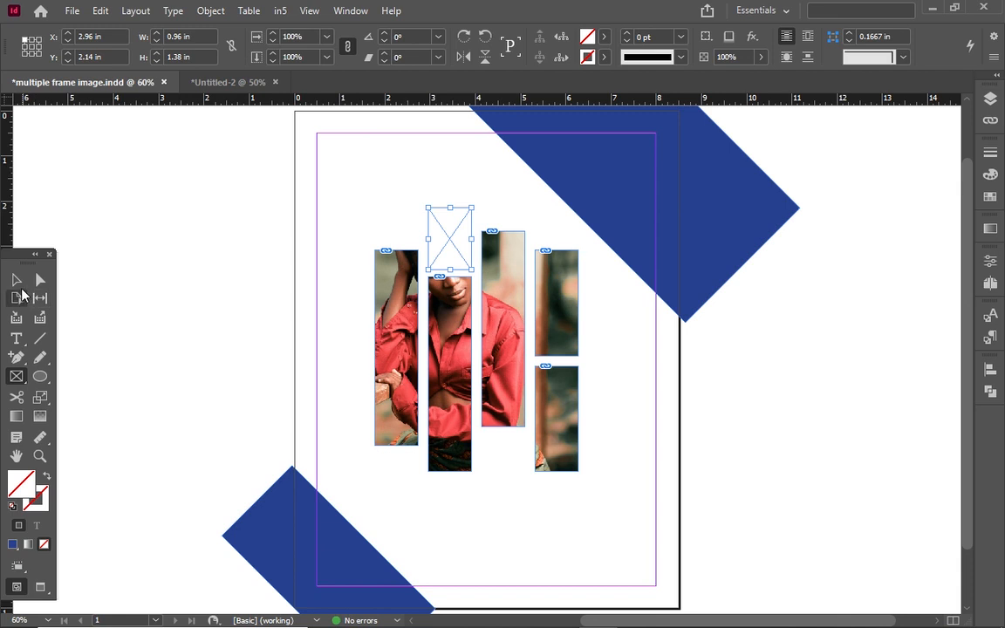
click(17, 280)
right_click(446, 251)
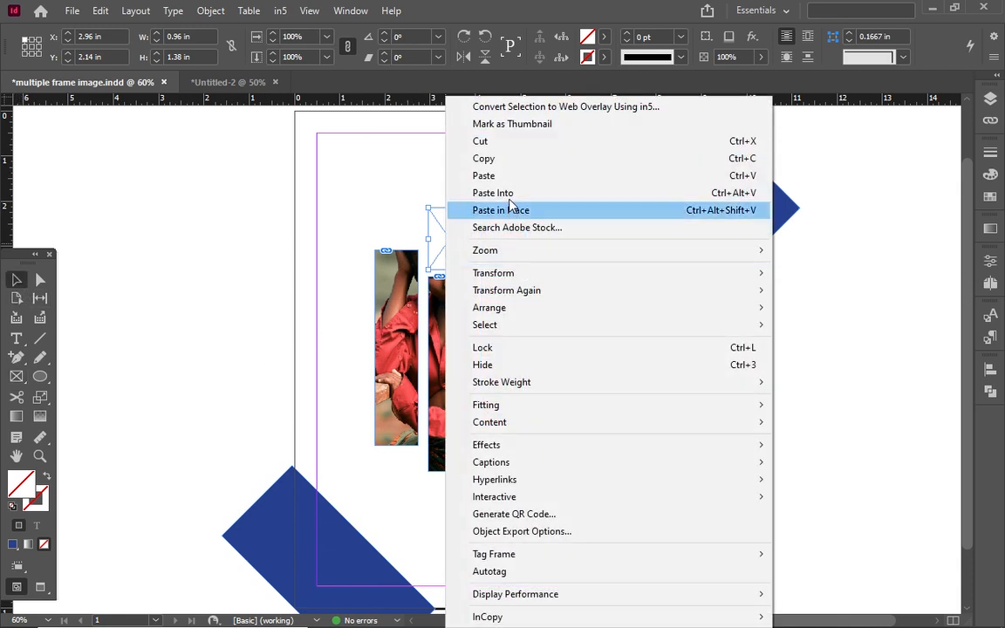
click(509, 195)
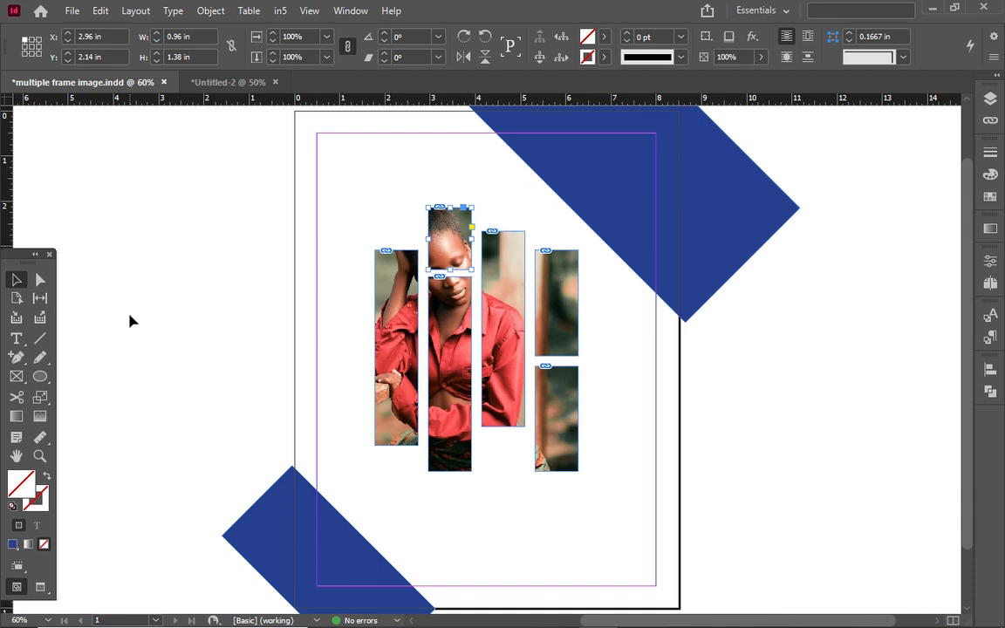
Nudge the small frame above the second tall frame down to Y 2.1817 in, and deselect it.
key(Down)
key(Down)
key(Down)
key(Down)
key(Down)
key(Down)
key(Down)
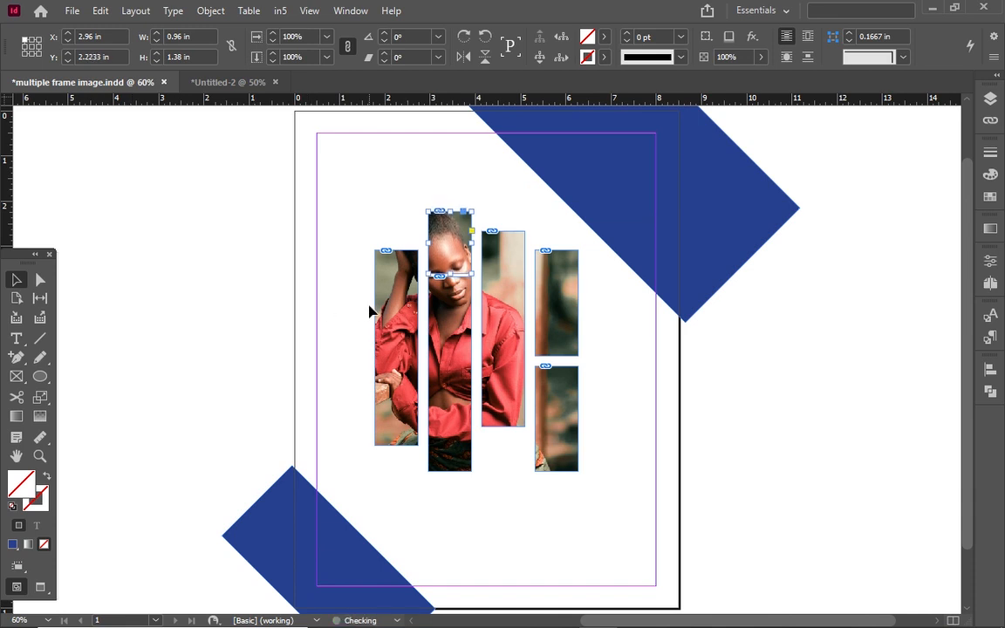
key(Up)
key(Up)
key(Up)
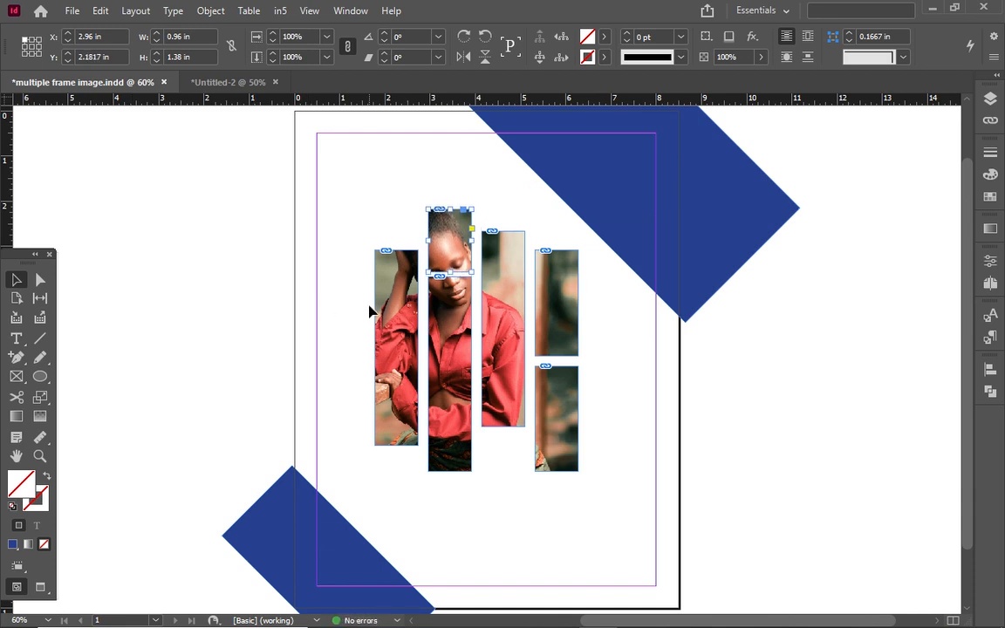
click(399, 209)
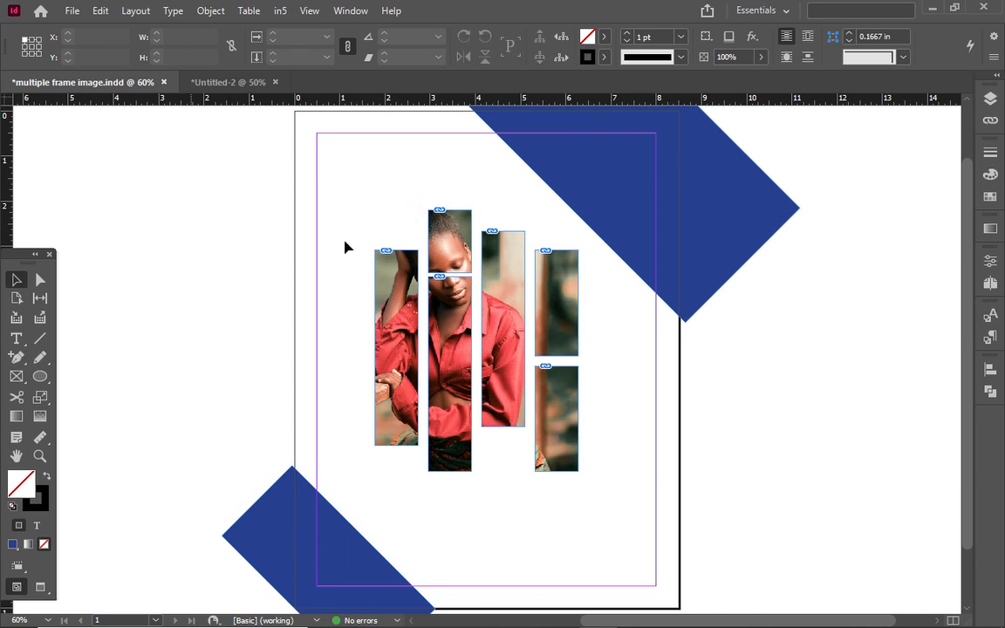
Undo the nudges of the small upper frame, keeping its pasted photo, and have the Rectangle Frame tool active.
click(18, 378)
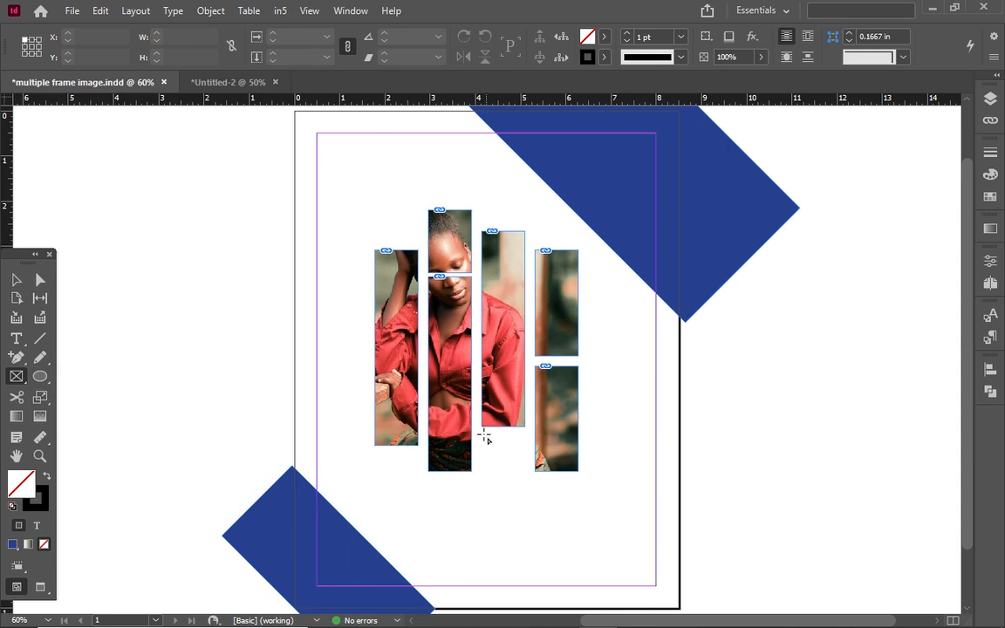
key(ctrl+z)
key(ctrl+z)
key(ctrl+z)
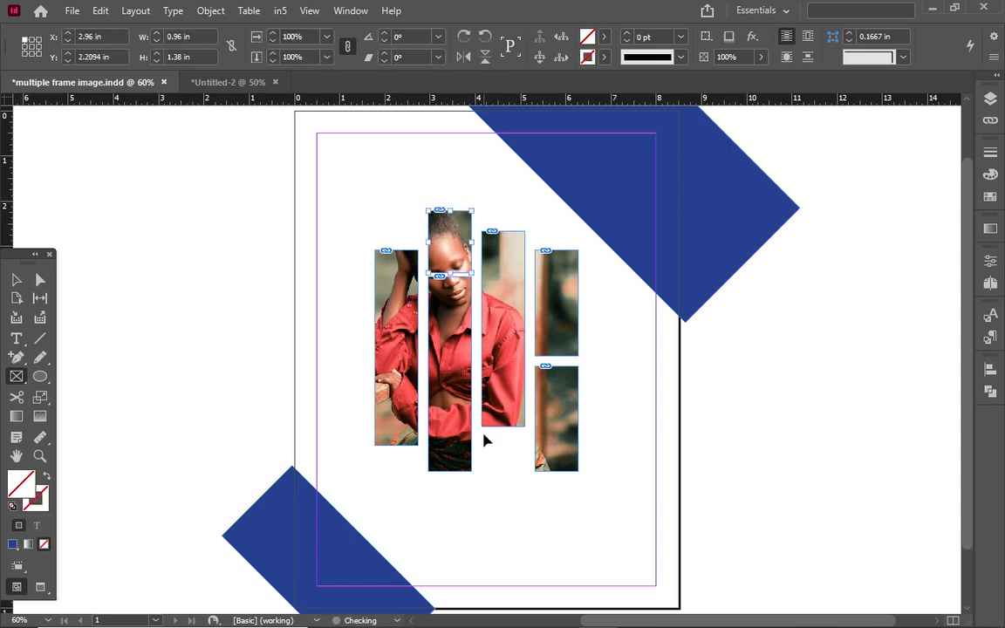
key(ctrl+z)
key(ctrl+z)
key(ctrl+z)
key(ctrl+z)
key(ctrl+z)
key(ctrl+z)
key(ctrl+z)
key(ctrl+z)
key(ctrl+z)
key(ctrl+z)
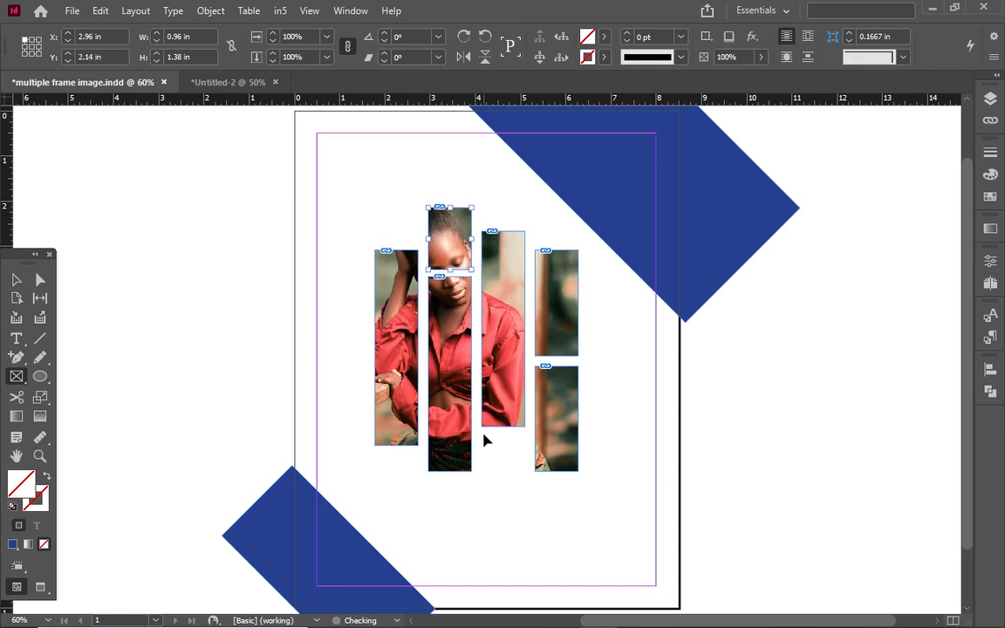
key(ctrl+shift+z)
Draw a frame about 0.96 by 1.14 in beneath the third tall frame and nudge it down to Y 7.0822 in.
drag(482, 427, 529, 478)
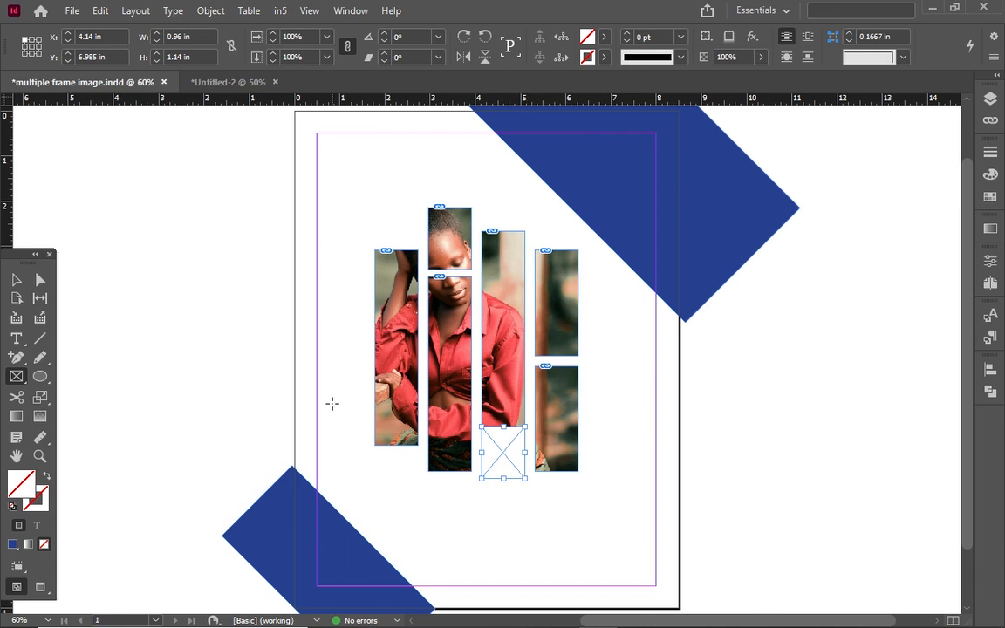
click(15, 279)
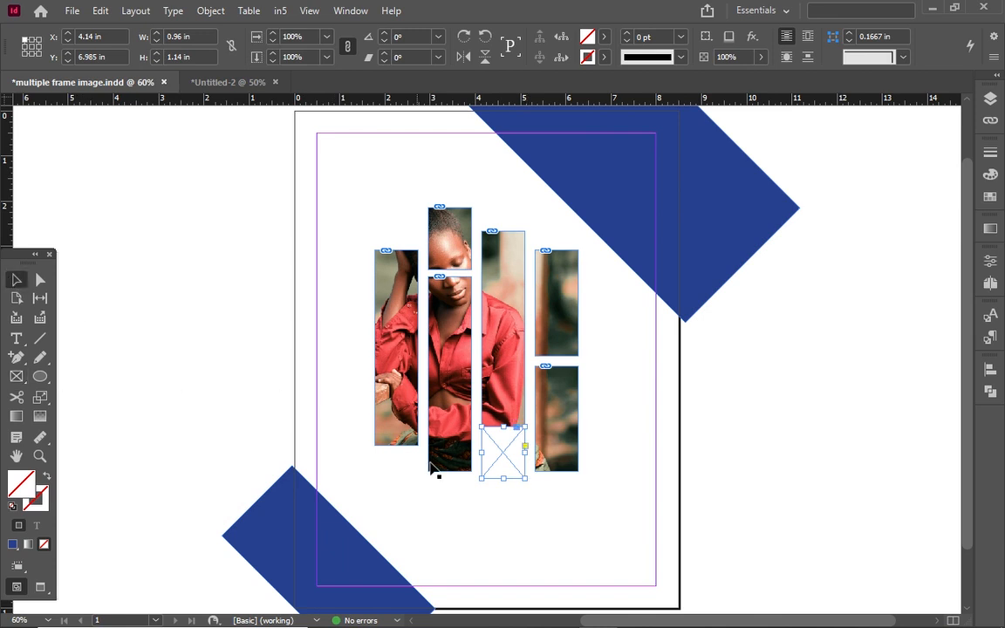
key(Down)
key(Down)
key(Down)
key(Down)
key(Down)
key(Down)
key(Down)
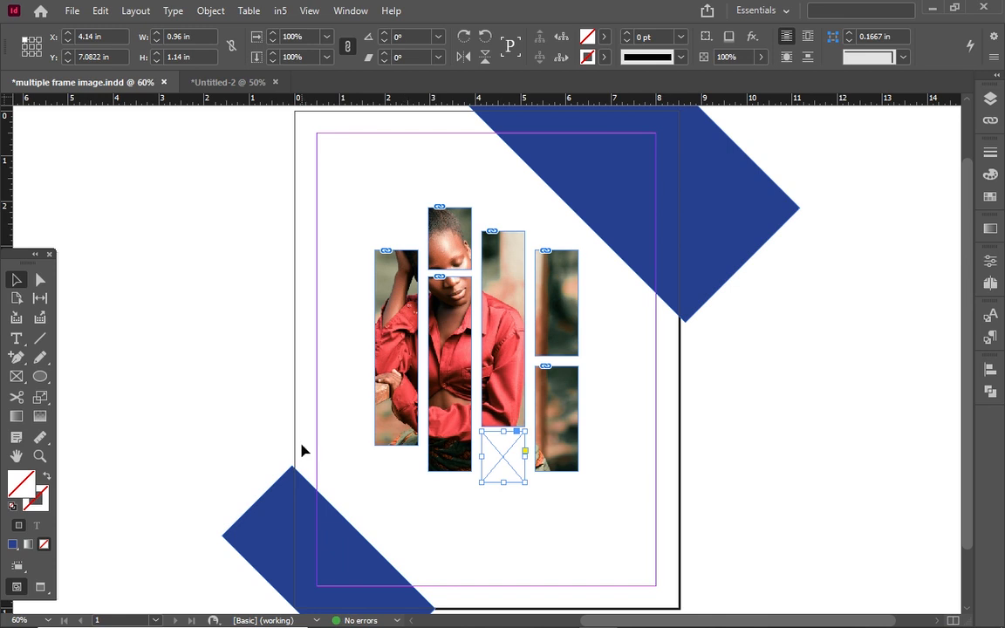
Use Paste Into to fill the small frame beneath the third tall frame with the copied photo, and deselect.
drag(525, 455, 526, 456)
right_click(506, 464)
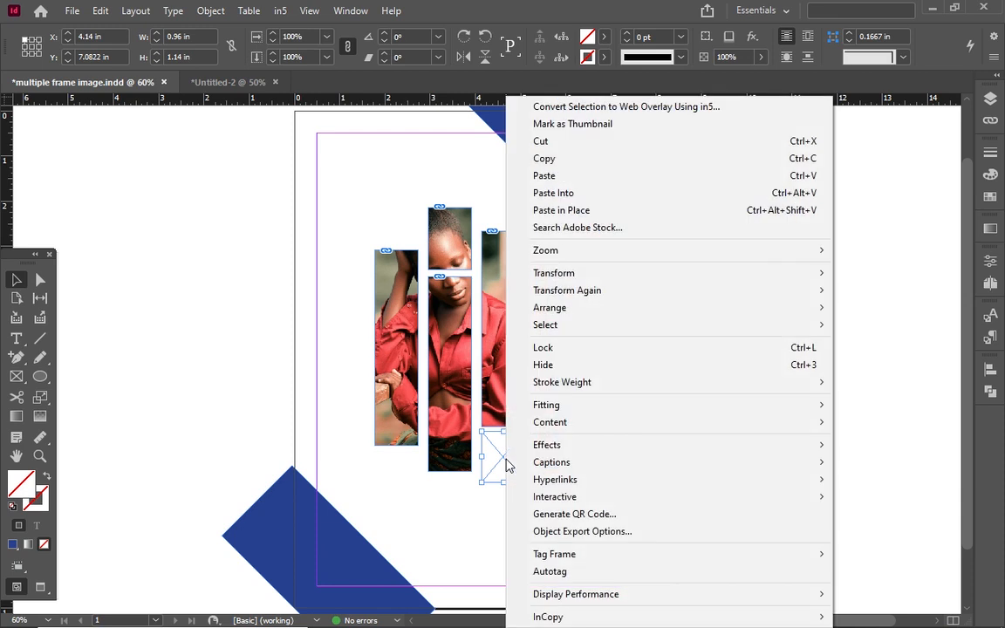
click(574, 194)
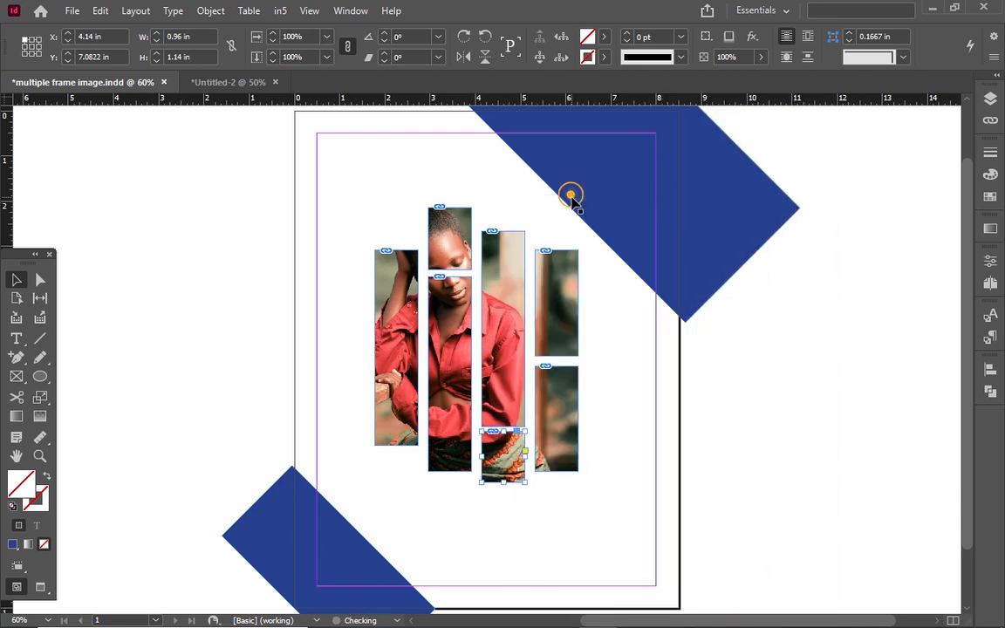
click(337, 348)
Preview the page without guides and frame edges, and return to the normal view.
key(w)
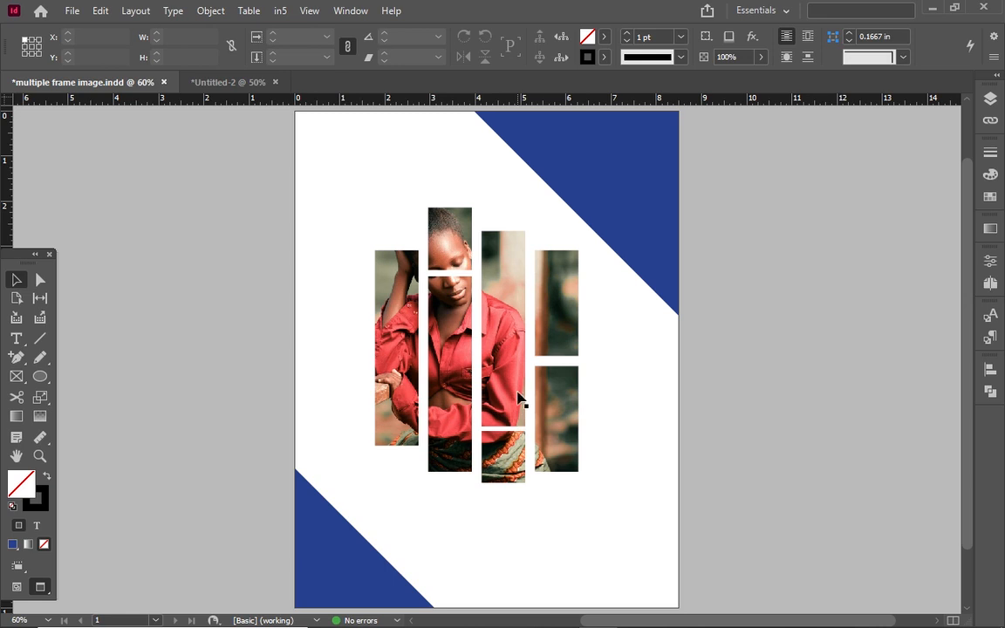
click(565, 428)
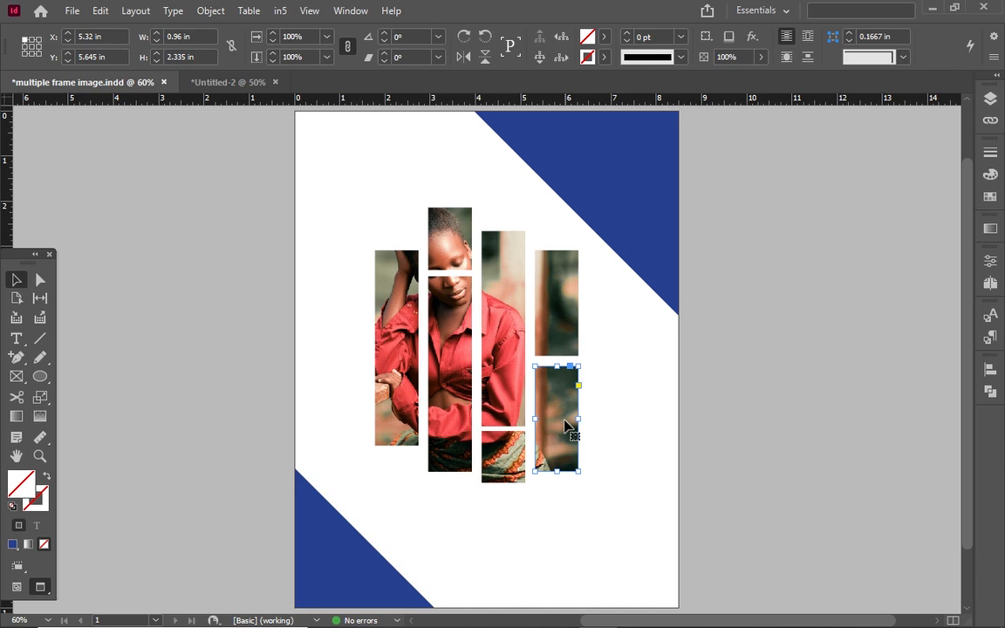
key(w)
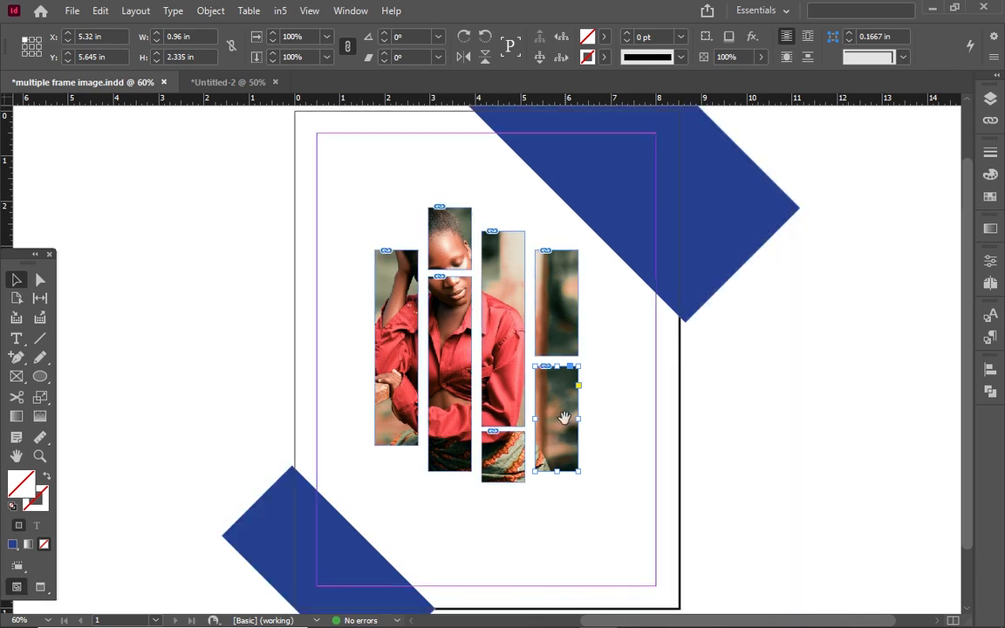
Try scaling only the photo content of the leftmost frame proportionally, ending at about 7.96 by 11.16 in.
click(445, 352)
click(35, 279)
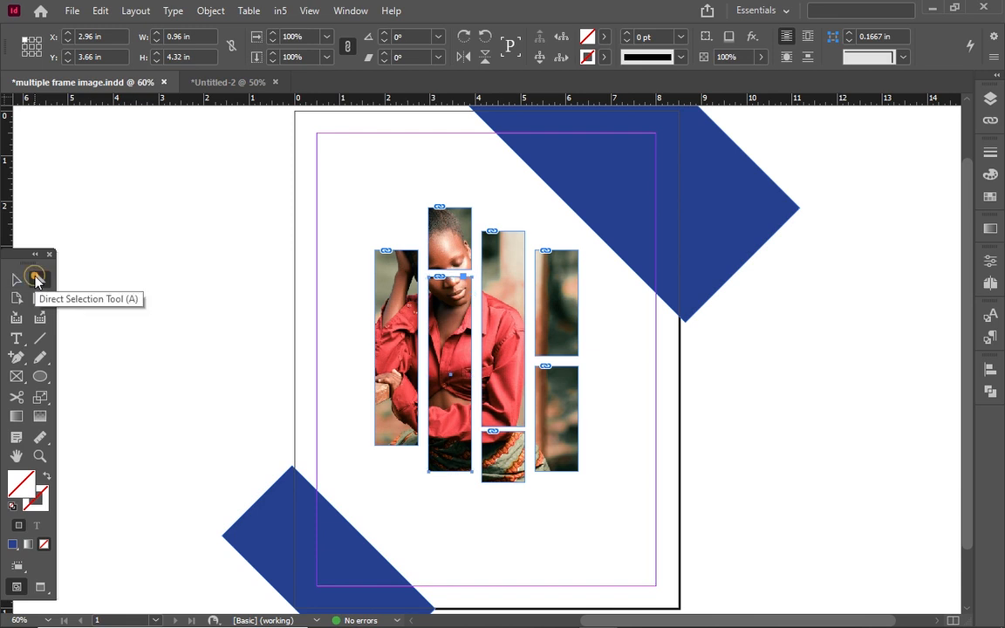
click(394, 343)
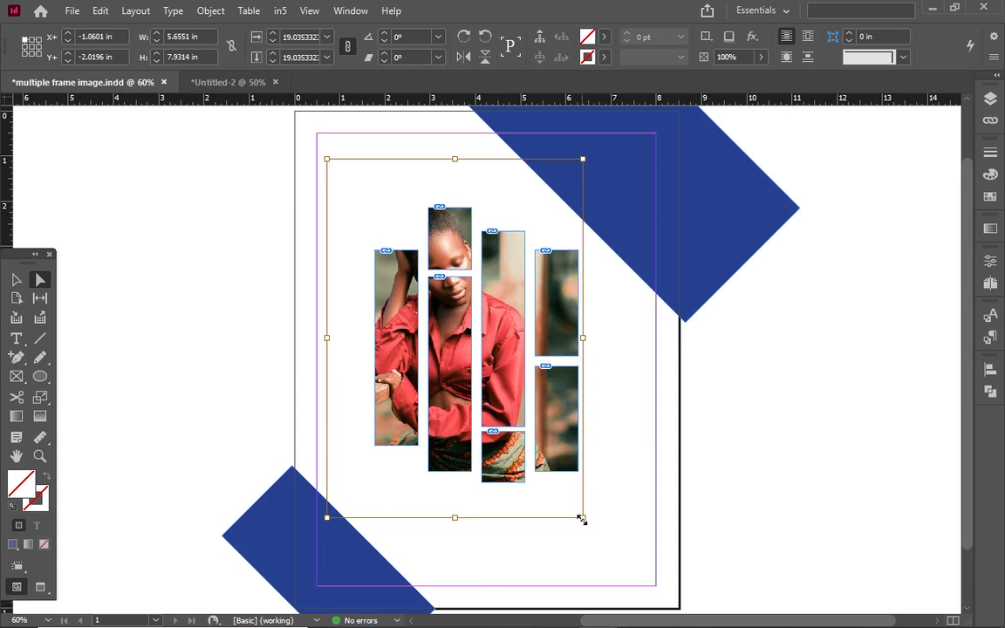
drag(582, 519, 646, 582)
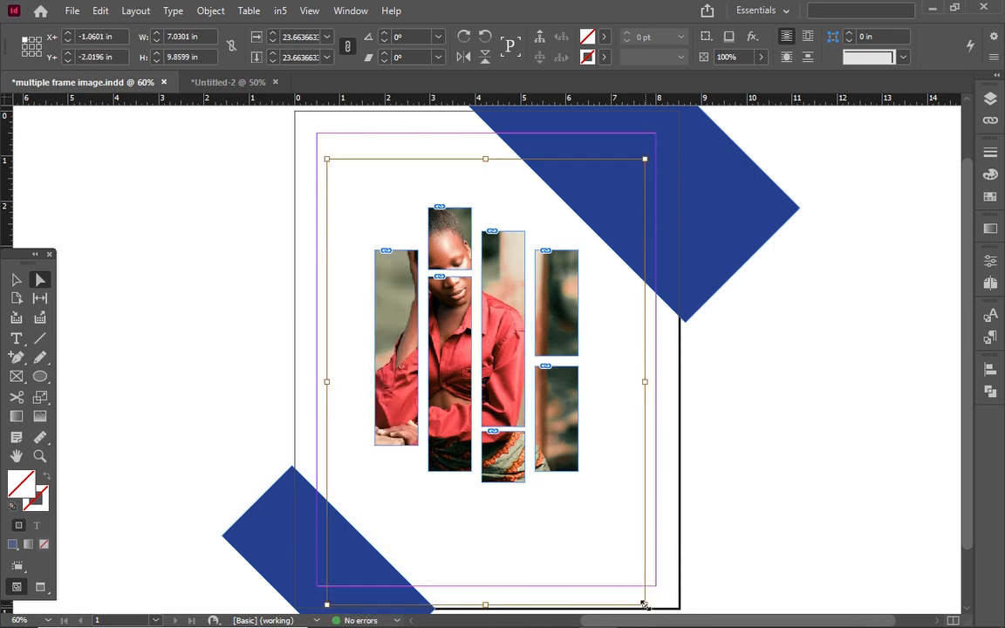
drag(644, 604, 593, 503)
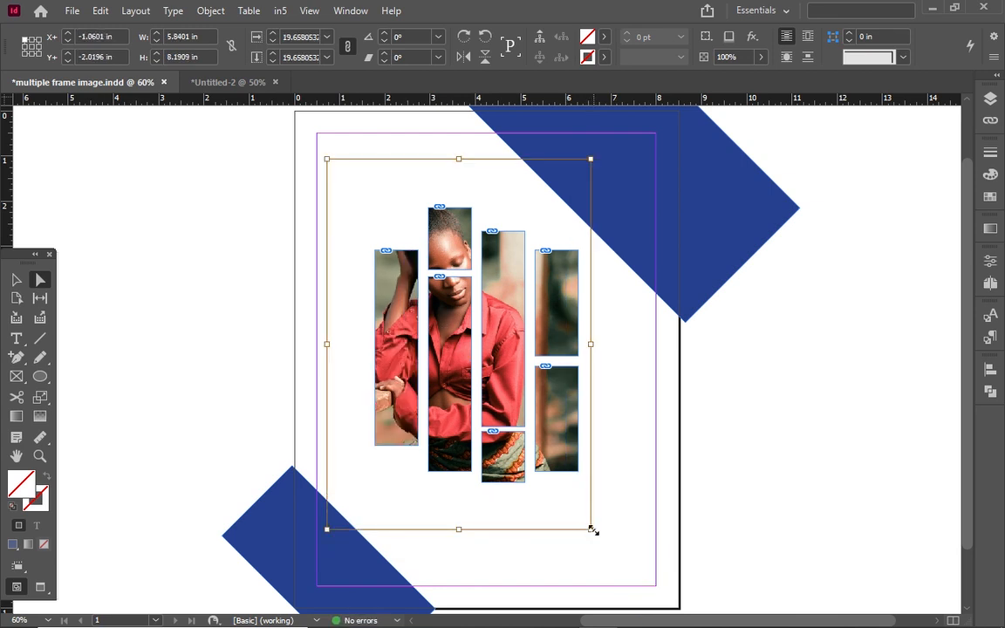
drag(592, 530, 689, 616)
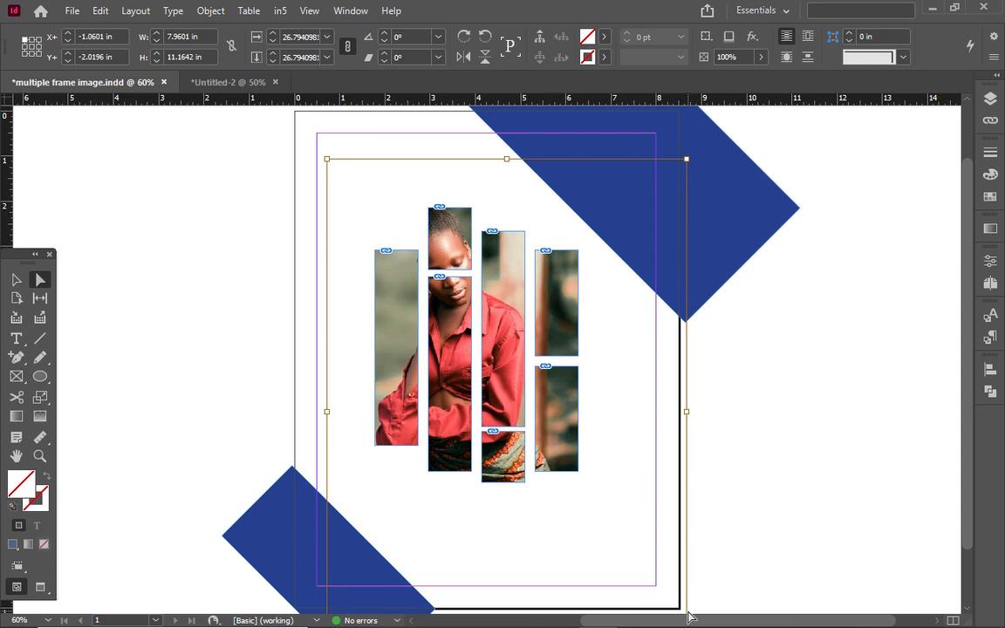
Undo the resizing of the leftmost frame's photo while keeping the photo pasted beneath the third tall frame.
key(ctrl+z)
key(ctrl+z)
key(ctrl+z)
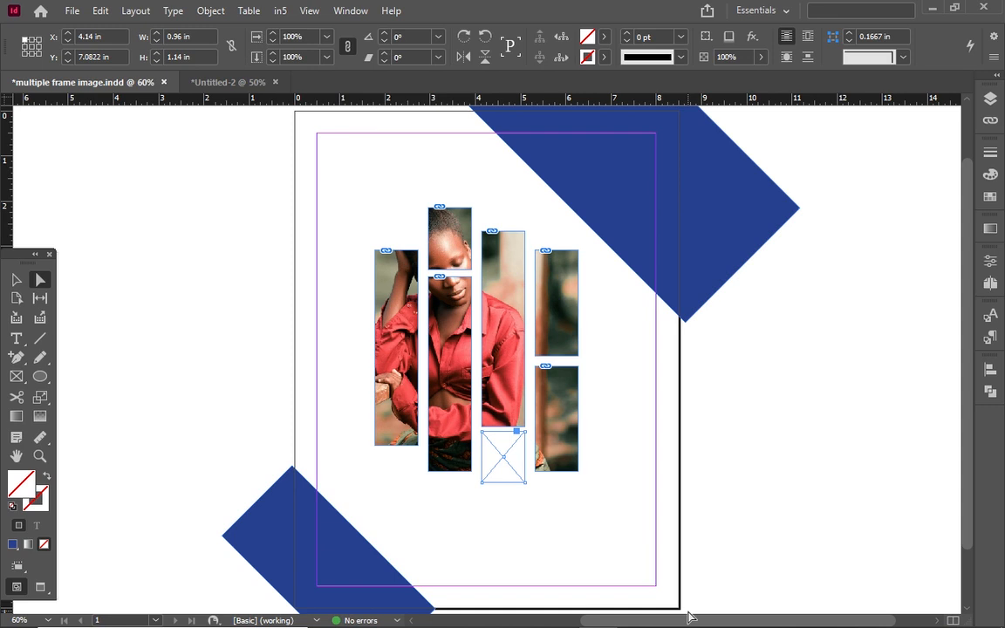
key(ctrl+shift+z)
Delete the photo content from the second and third tall frames and both stacked frames of the last column, keeping the frames.
click(15, 280)
click(38, 281)
click(39, 281)
click(449, 367)
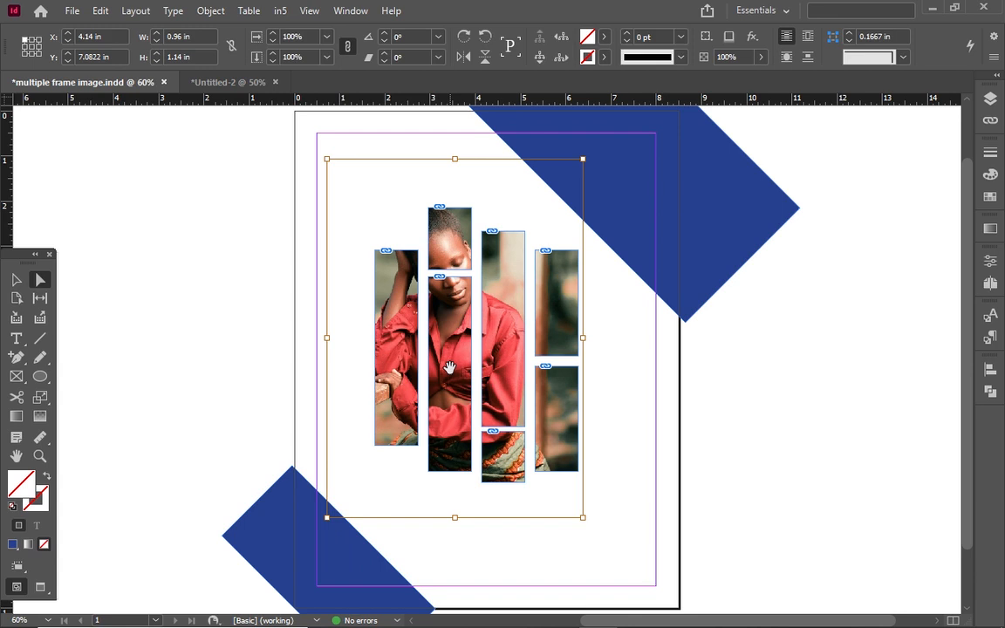
key(Delete)
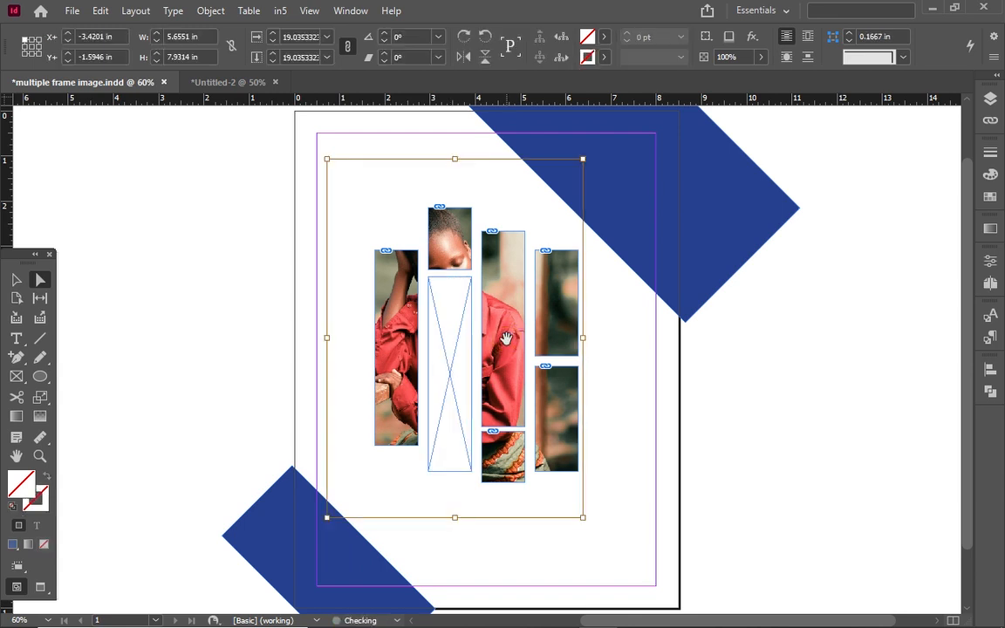
key(Delete)
click(560, 336)
key(Delete)
click(556, 382)
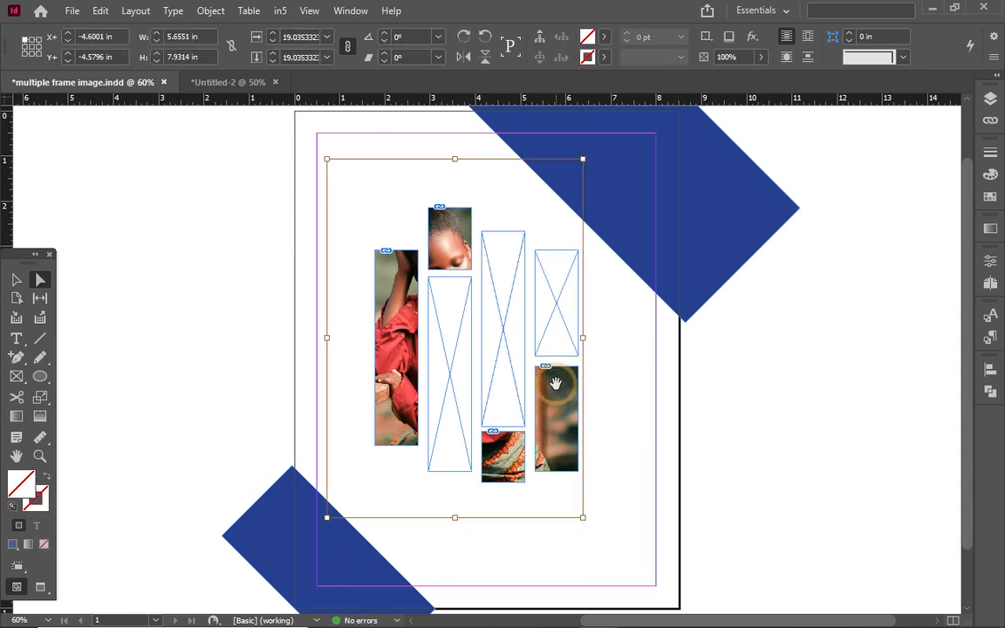
key(Delete)
Delete the photo content from the leftmost tall frame and from the small upper and lower frames, keeping the frames.
click(397, 355)
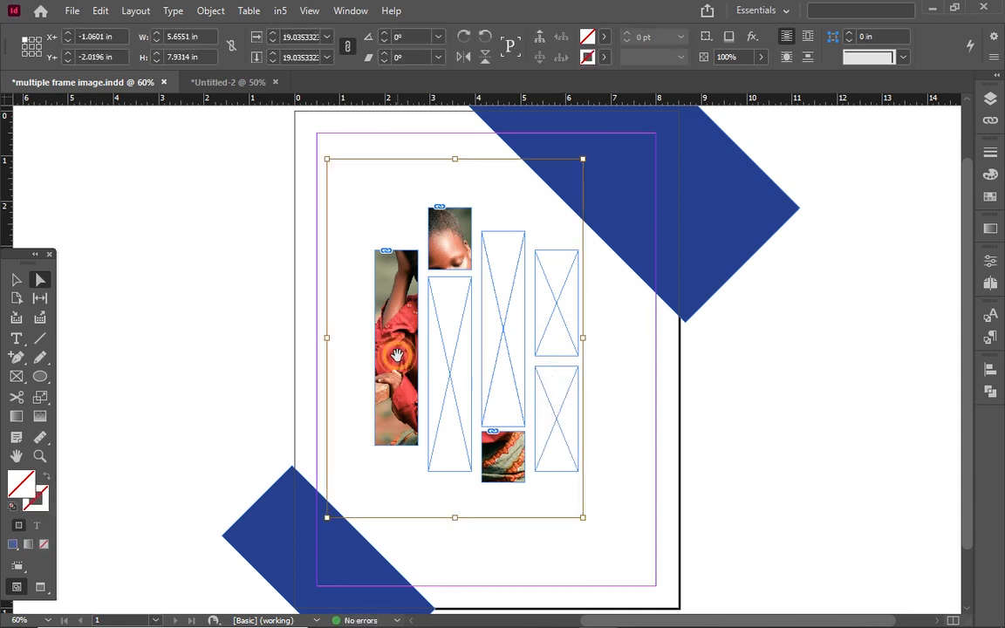
key(Delete)
click(436, 255)
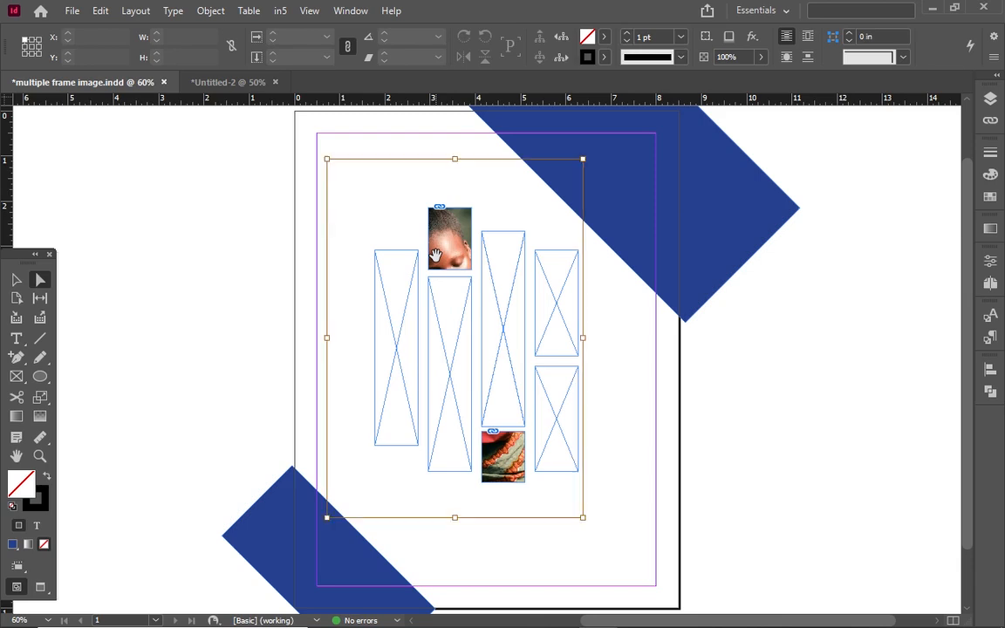
key(Delete)
click(488, 462)
key(Delete)
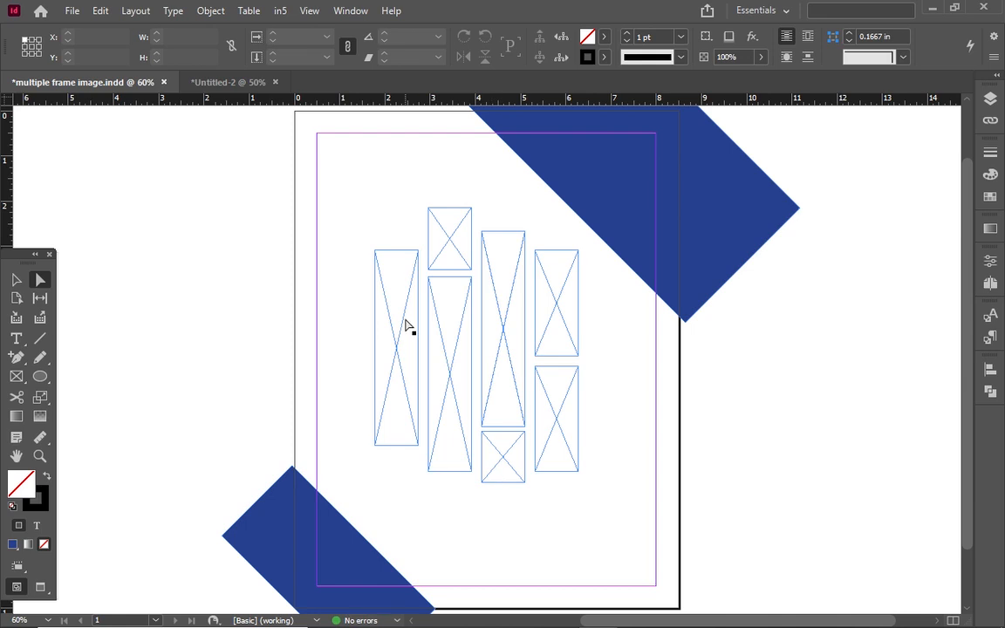
Try to select all seven empty frames together with a selection marquee, and clear the selection.
drag(349, 184, 473, 464)
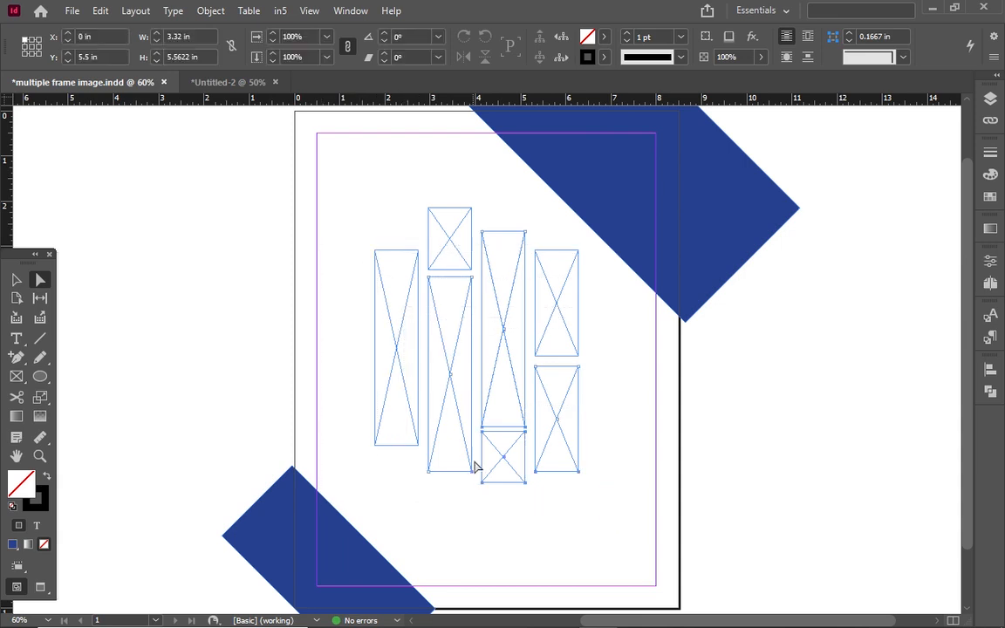
click(488, 555)
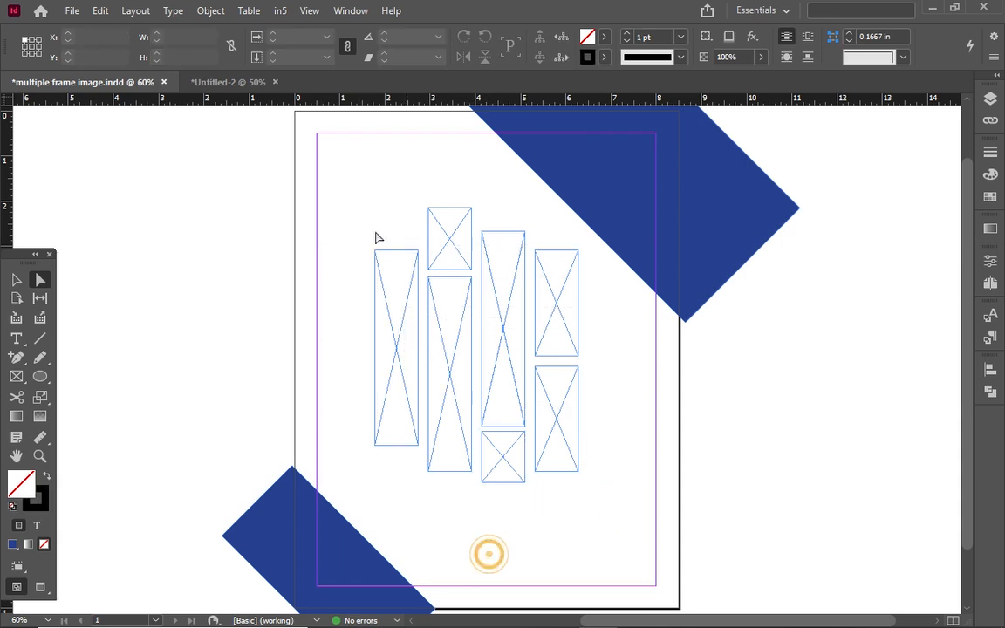
drag(364, 180, 581, 491)
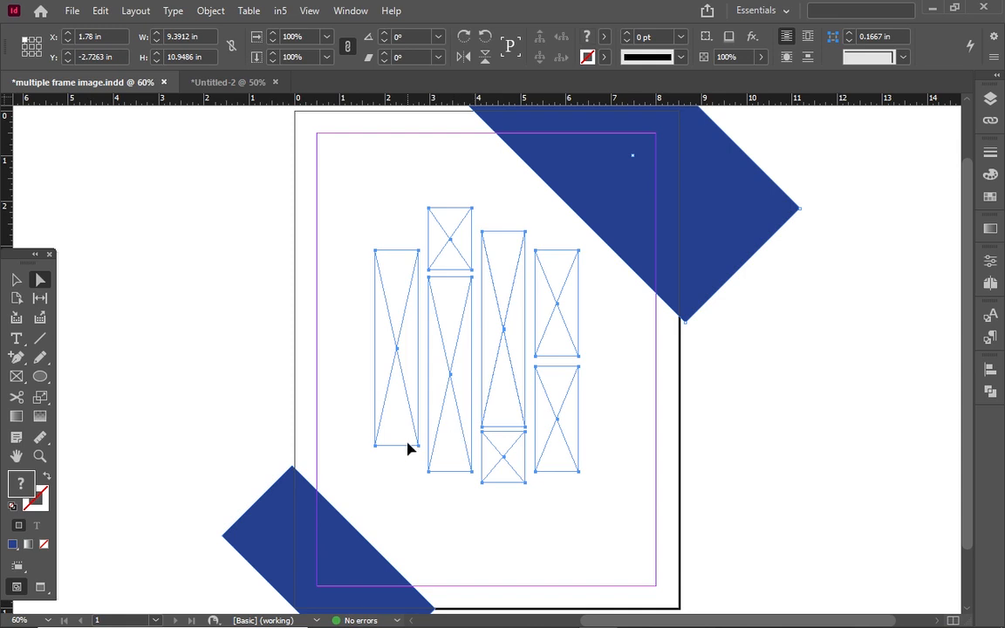
click(371, 507)
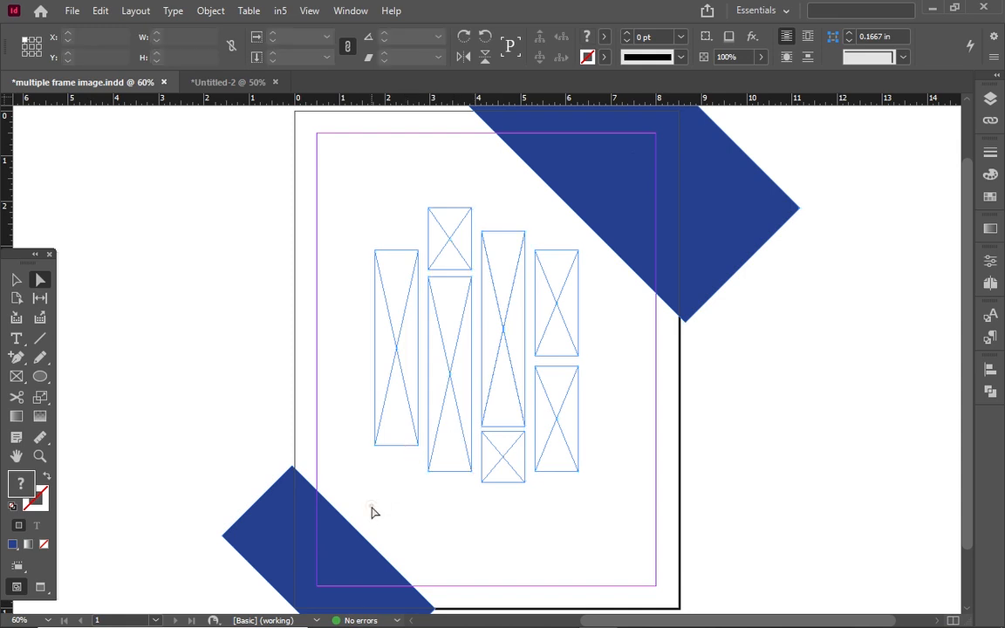
Move the upper blue band upward by about 0.9 in, farther away from the photo frames.
click(721, 213)
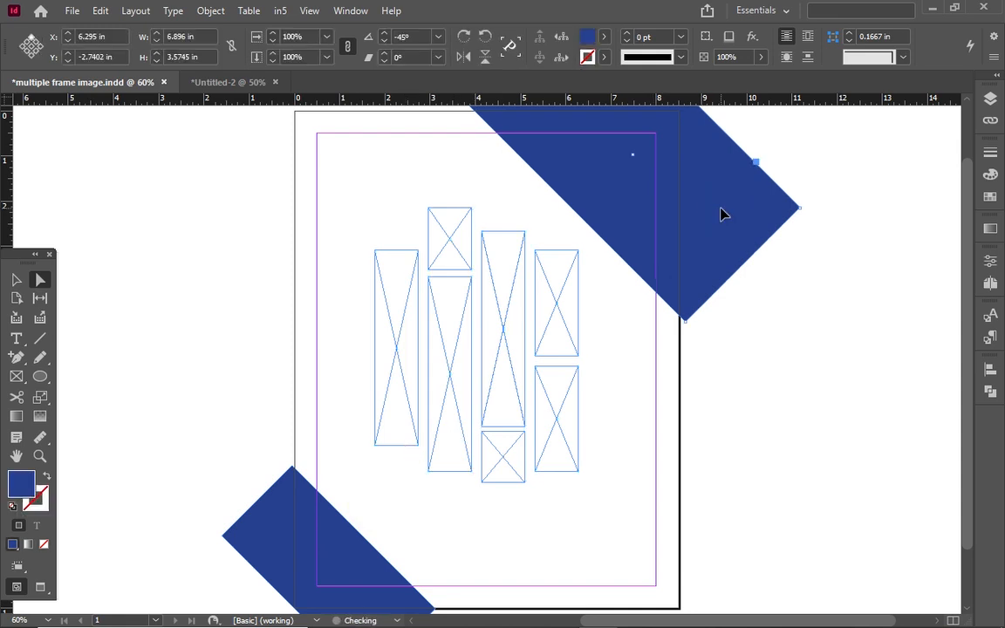
key(Up)
key(Up)
key(Up)
key(Up)
key(Up)
key(Up)
key(Up)
key(Up)
key(Up)
key(Up)
key(Up)
key(Up)
key(Up)
key(Up)
key(Up)
key(Up)
key(Up)
key(Up)
key(Up)
key(Up)
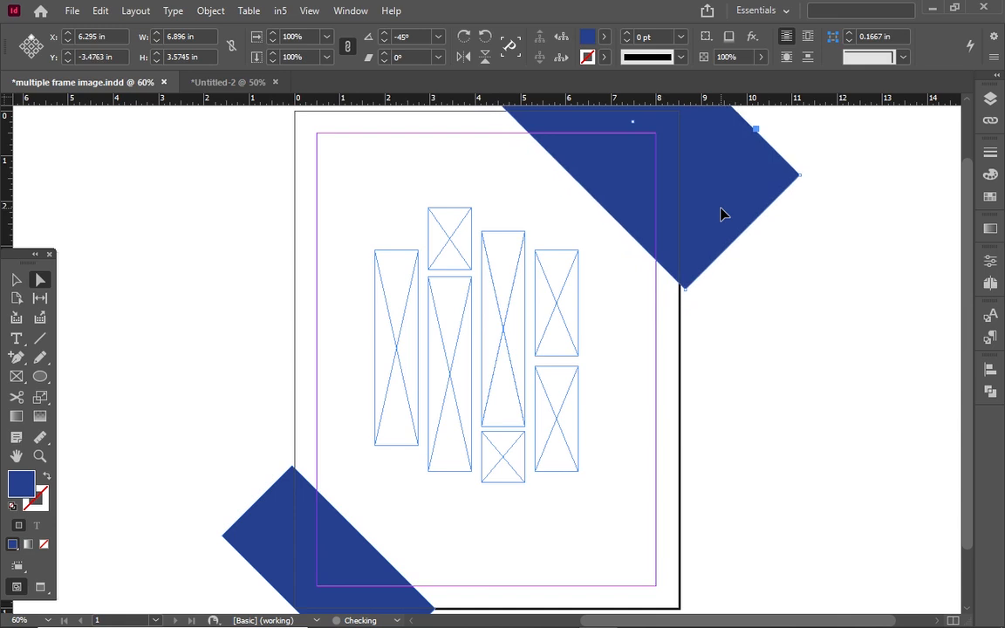
Nudge the upper frame of the last column and the small upper frame slightly downward, the small one to Y 2.1678 in.
drag(335, 190, 599, 503)
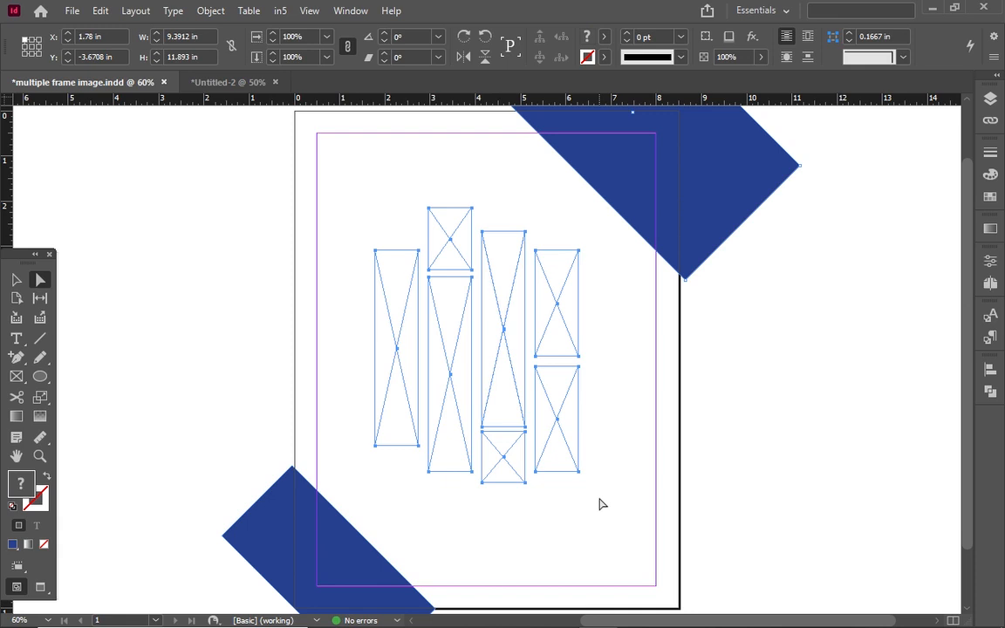
click(507, 498)
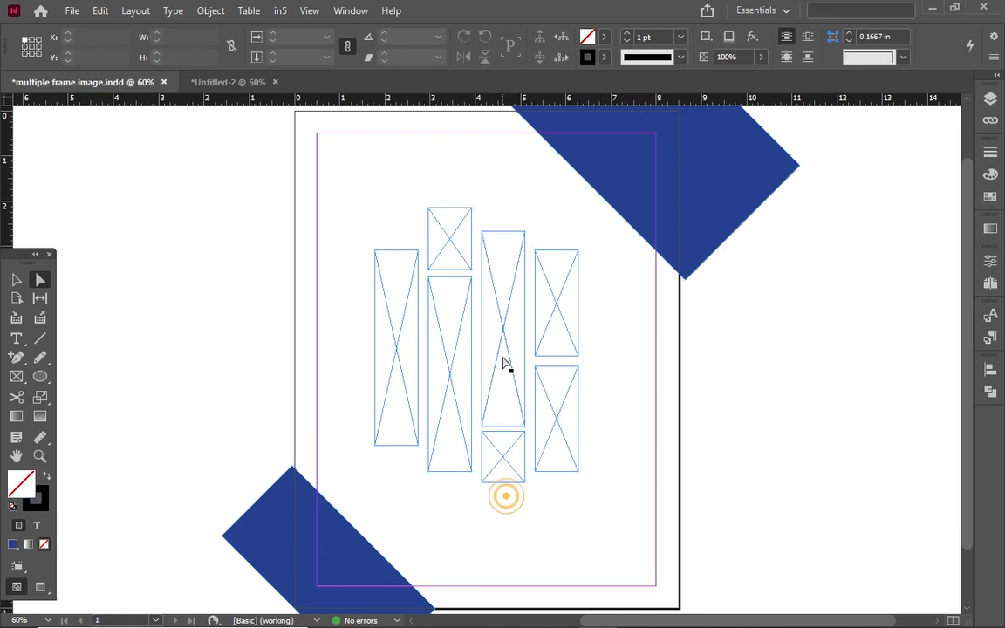
click(549, 356)
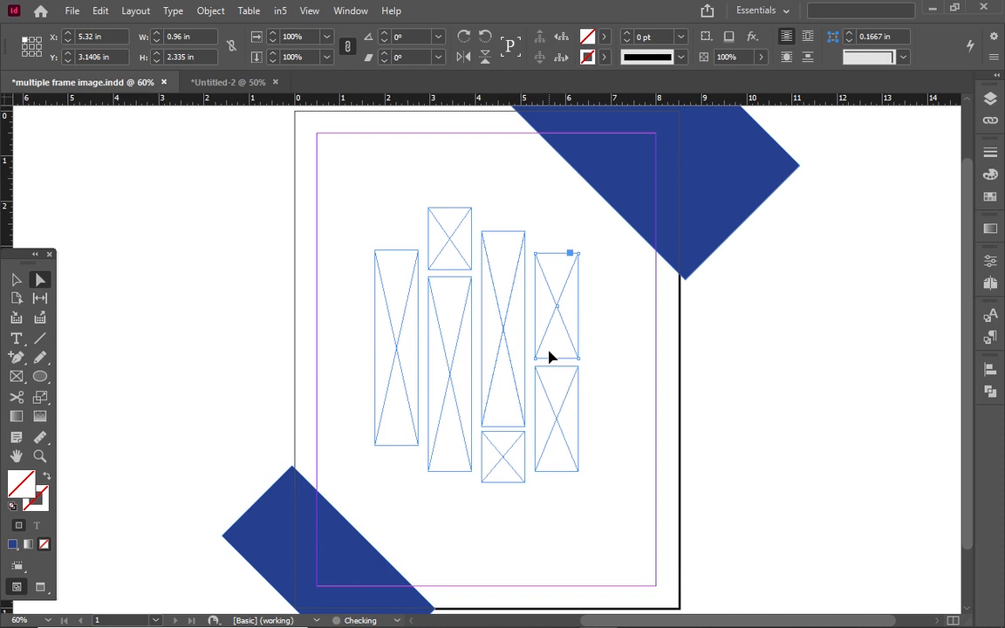
click(439, 253)
drag(439, 251, 440, 253)
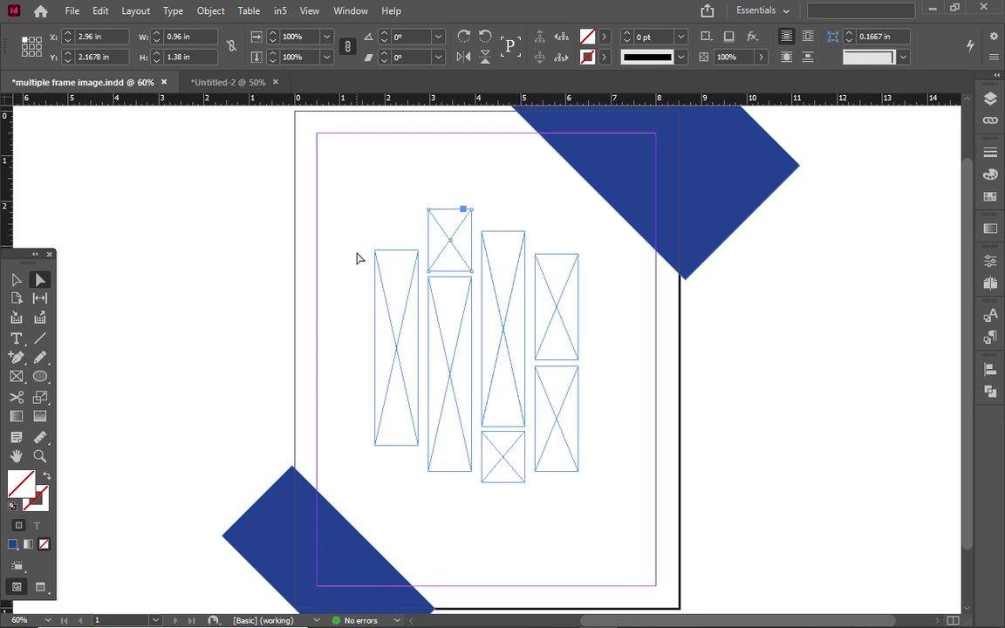
Combine all seven empty frames into one compound path and clear the selection.
mouse_move(338, 196)
mouse_down()
mouse_move(462, 377)
mouse_move(513, 400)
mouse_move(605, 475)
mouse_move(416, 341)
mouse_move(347, 235)
mouse_move(346, 211)
mouse_up()
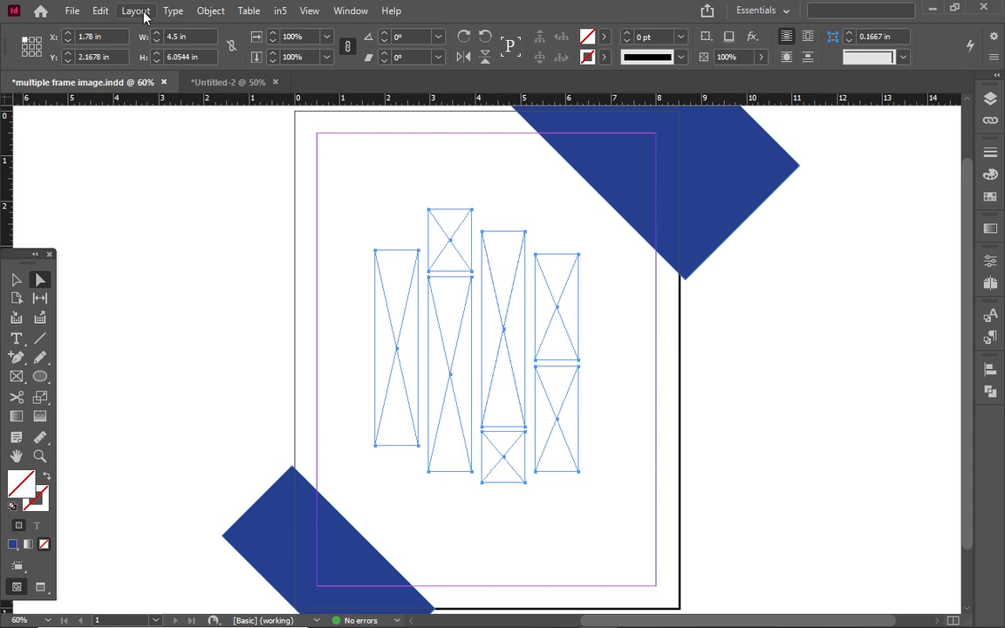
click(213, 13)
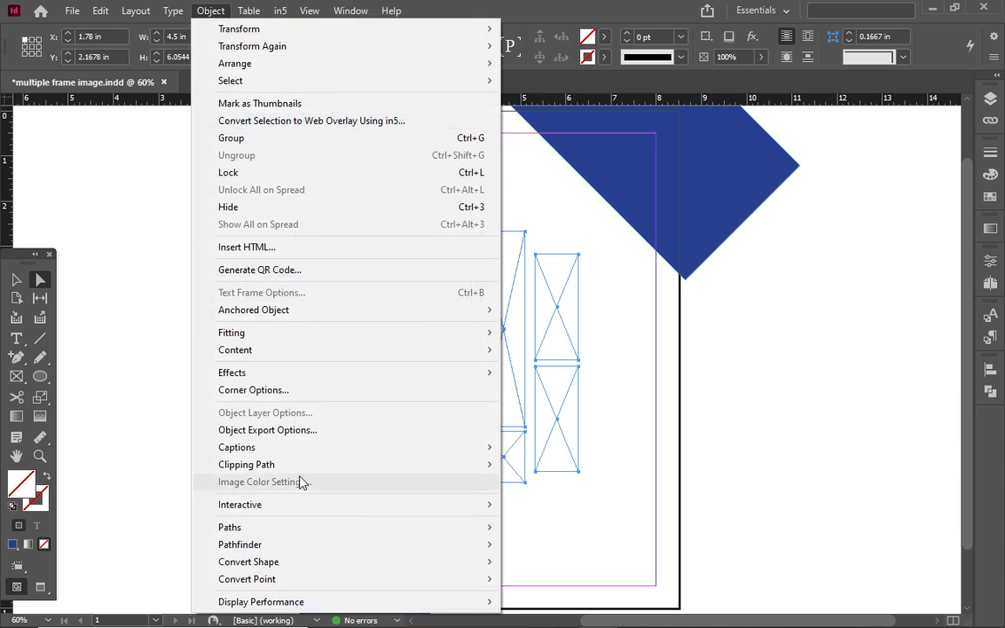
mouse_move(343, 535)
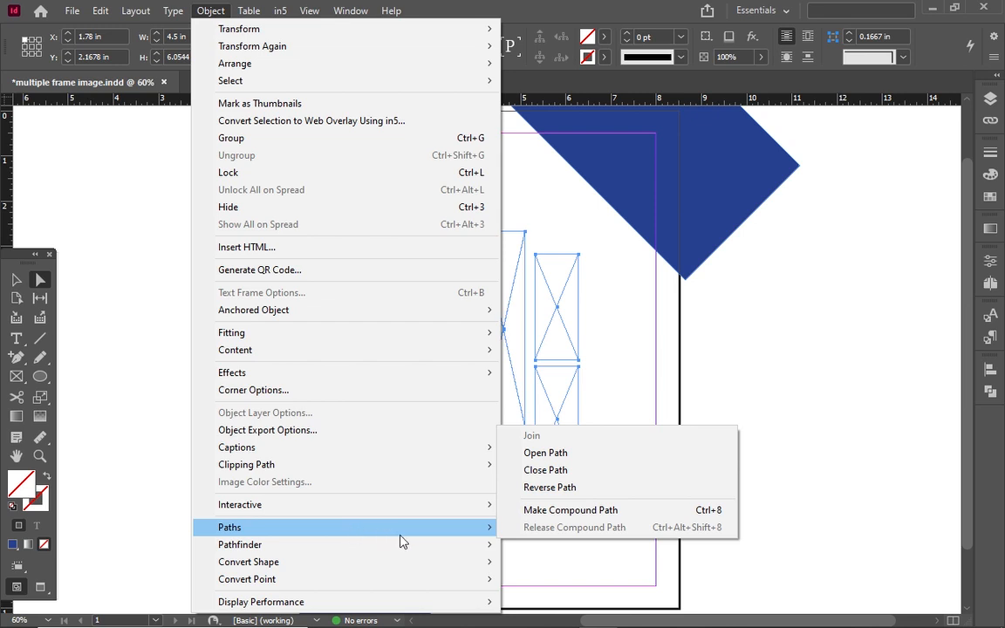
mouse_move(483, 531)
click(531, 514)
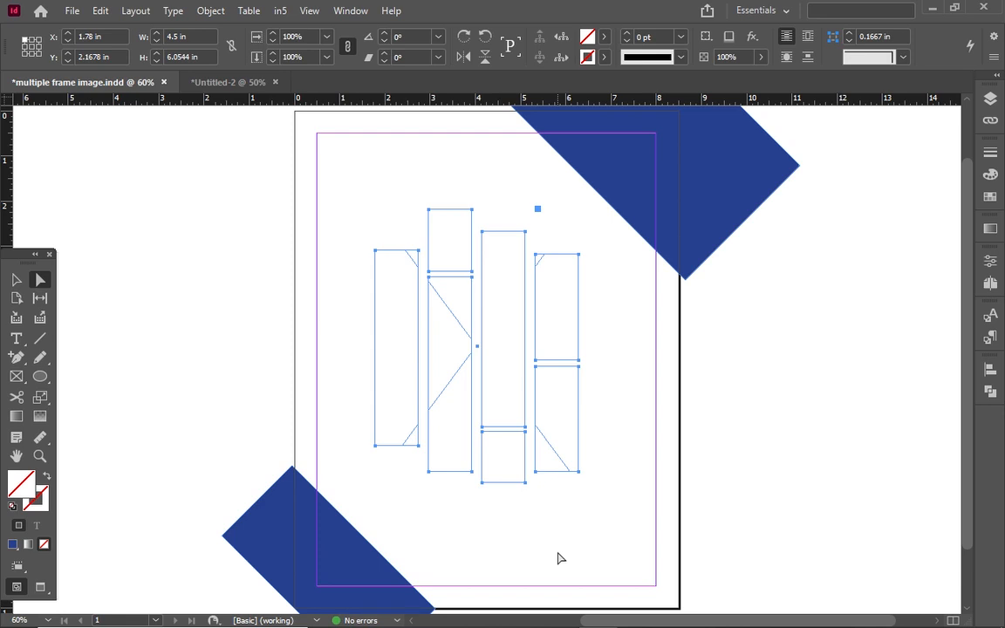
click(479, 365)
click(501, 388)
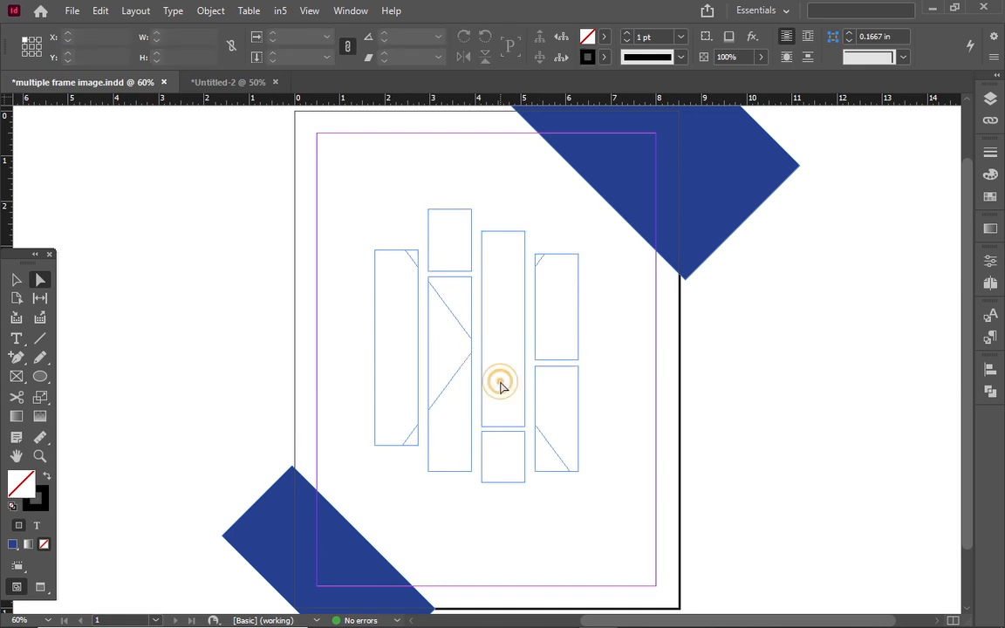
click(555, 483)
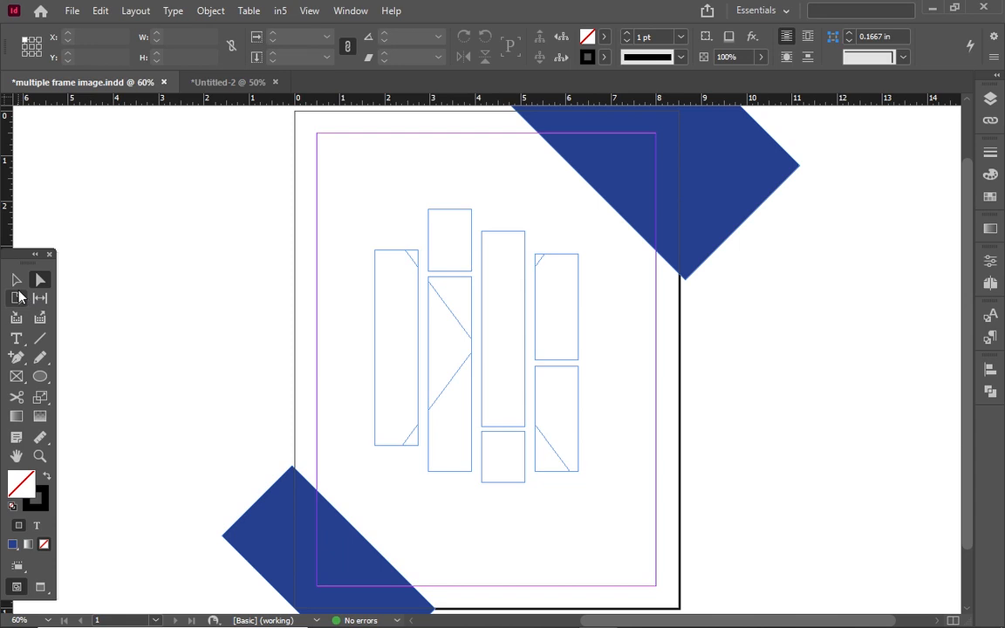
Place the Pexels photo 11909529 of the woman in a red shirt into the compound frame, with Replace Selected Item enabled.
click(16, 278)
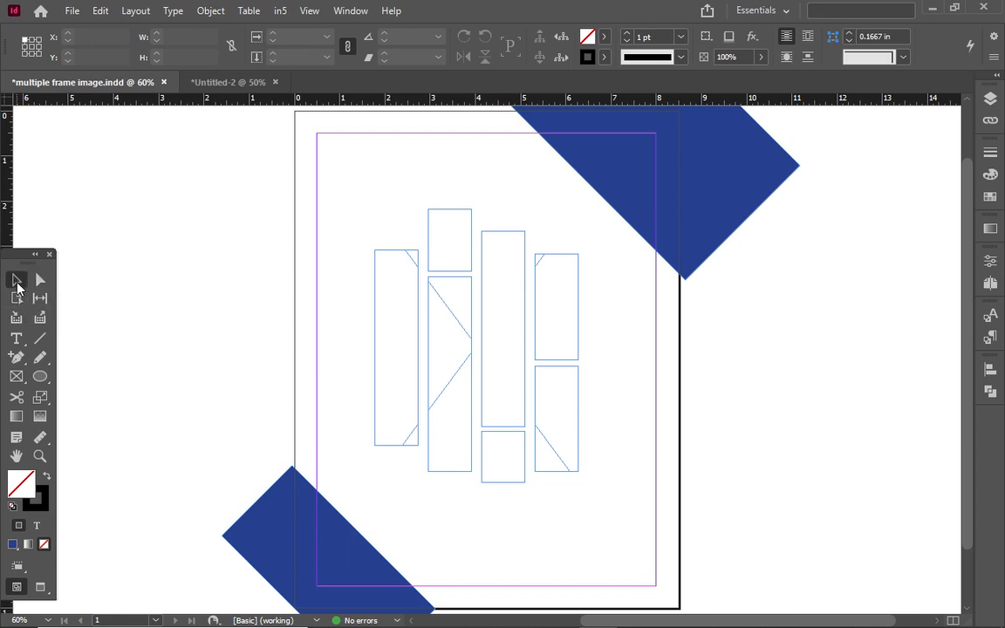
click(389, 359)
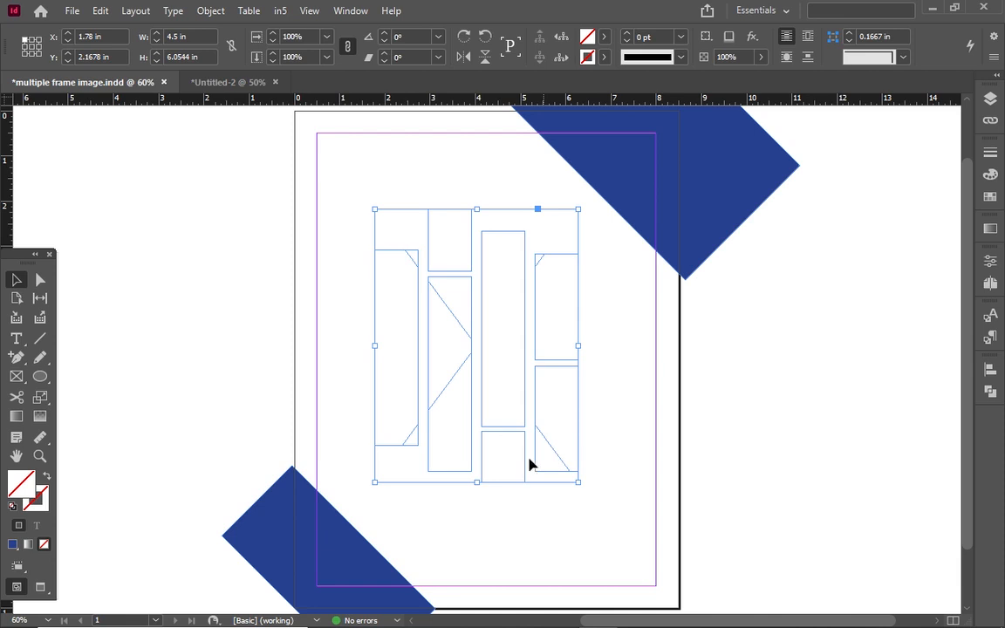
click(468, 347)
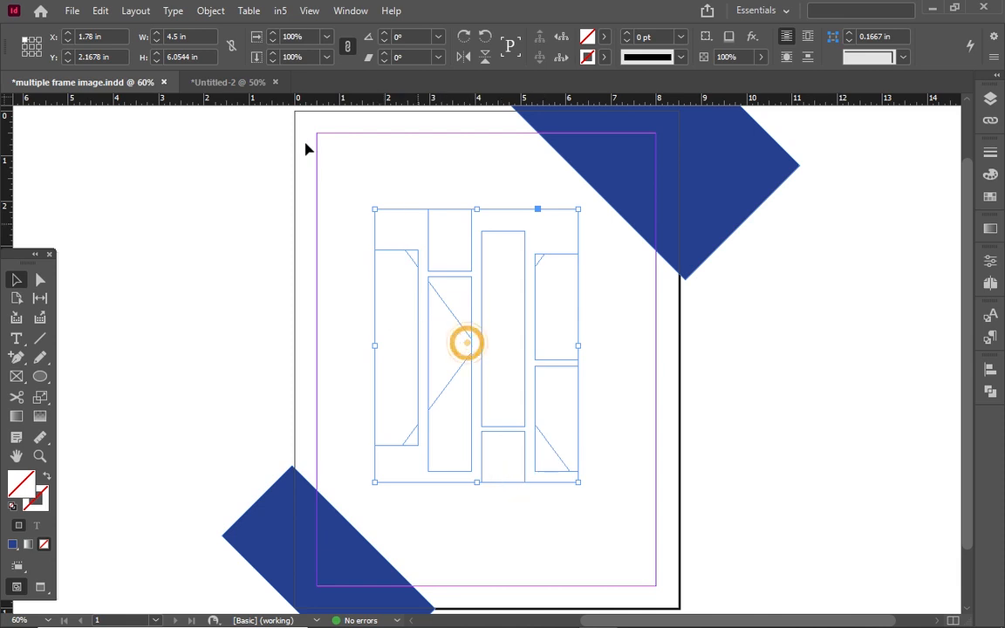
click(72, 11)
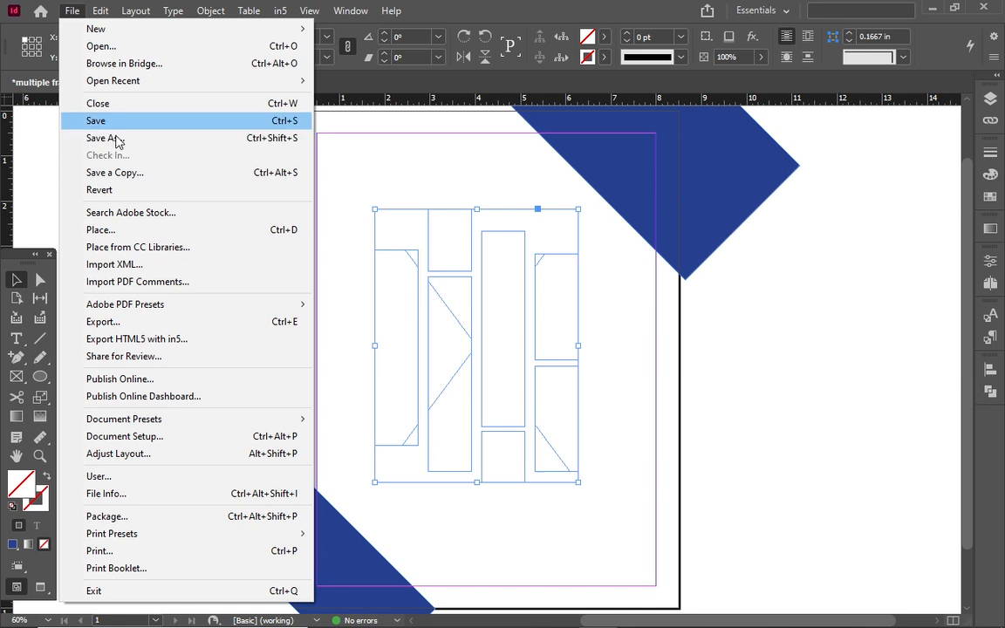
click(114, 231)
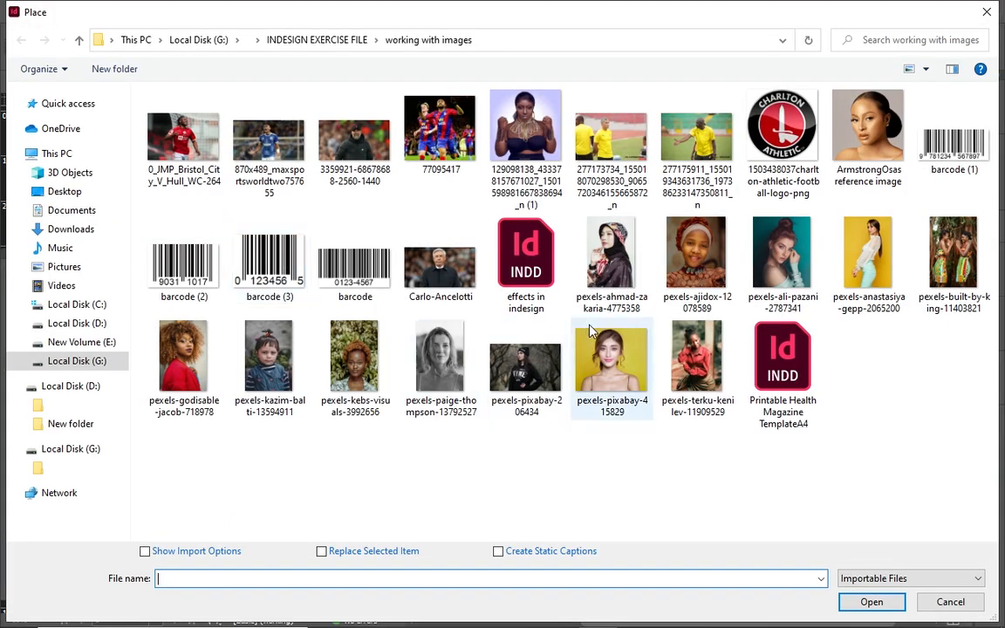
click(693, 358)
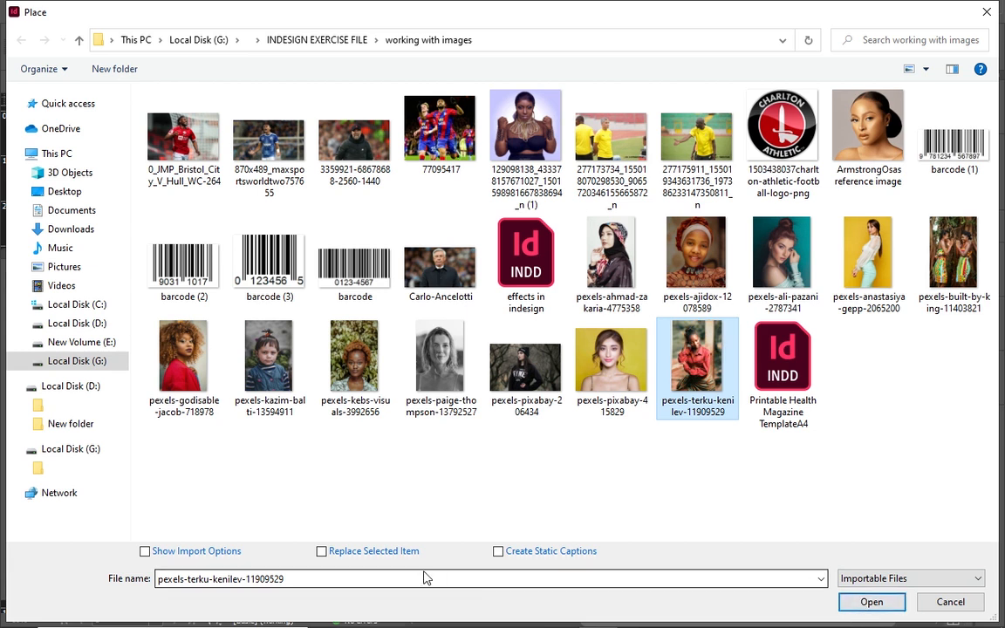
click(322, 551)
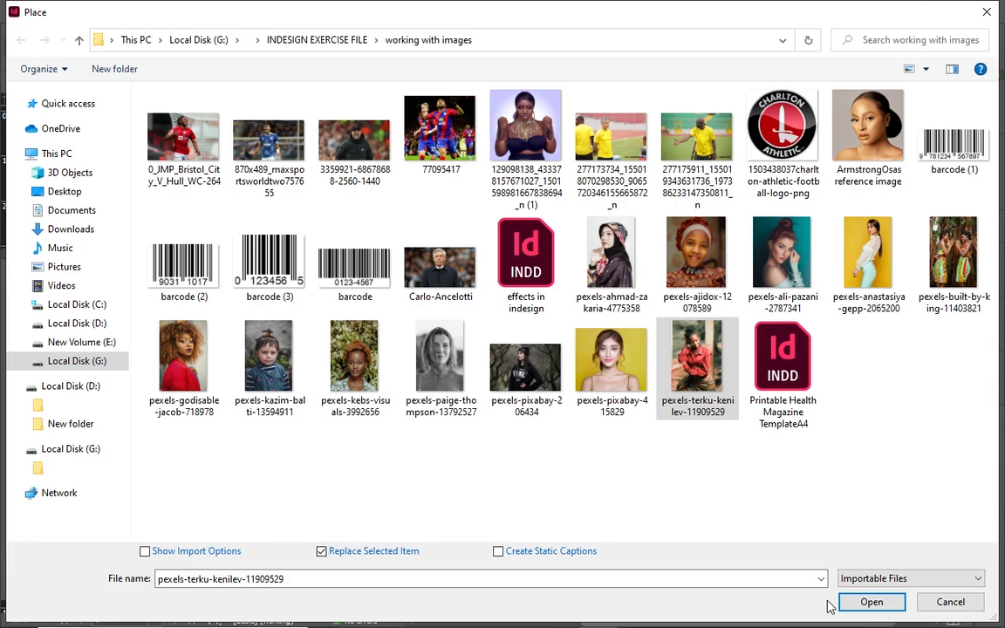
click(864, 601)
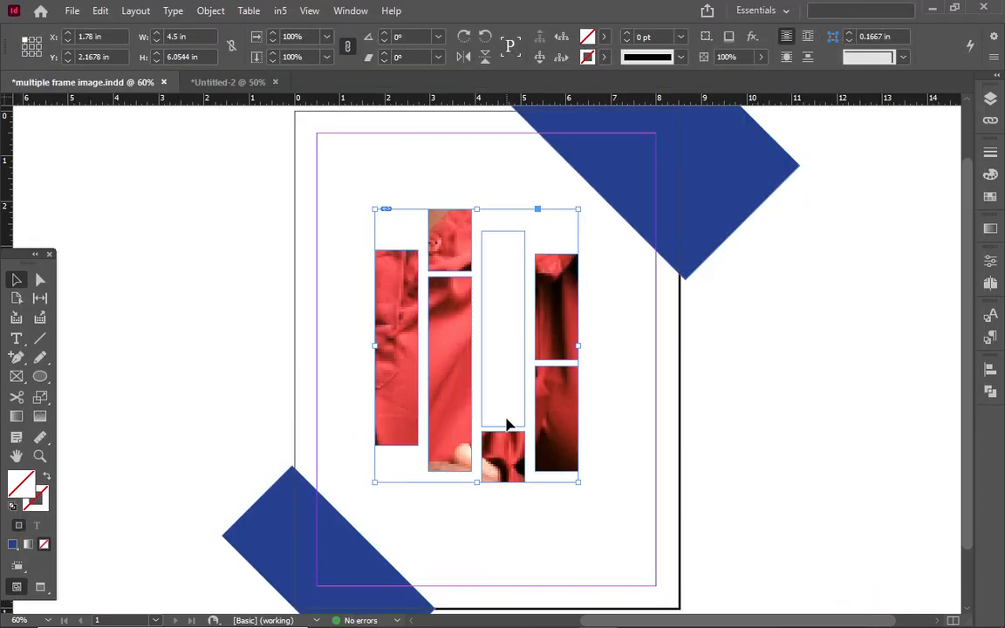
Fit the placed photo to the compound frame with Fill Frame Proportionally, and check the frame as a single object.
right_click(550, 436)
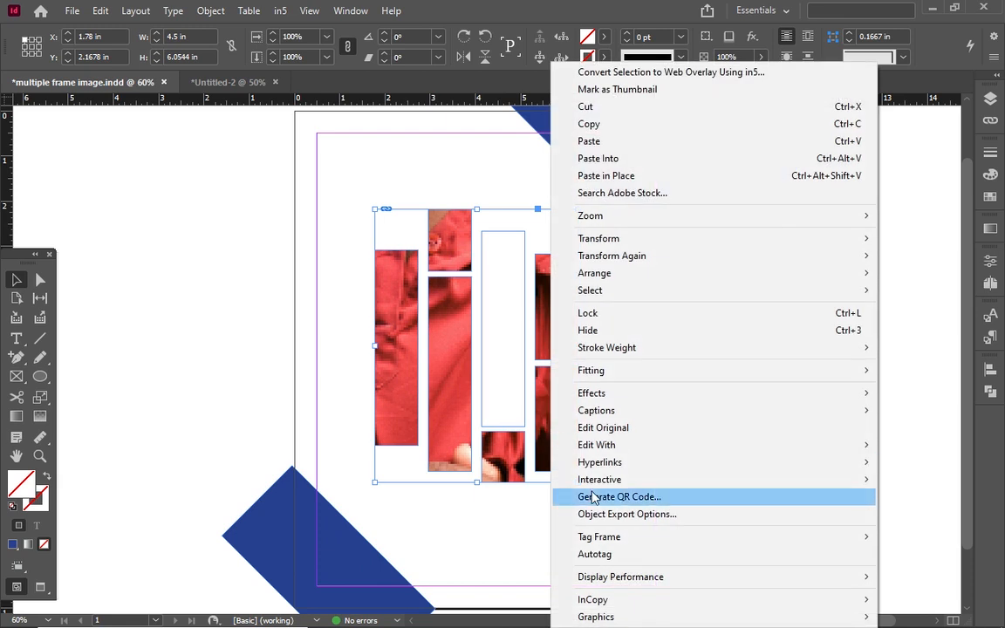
mouse_move(597, 451)
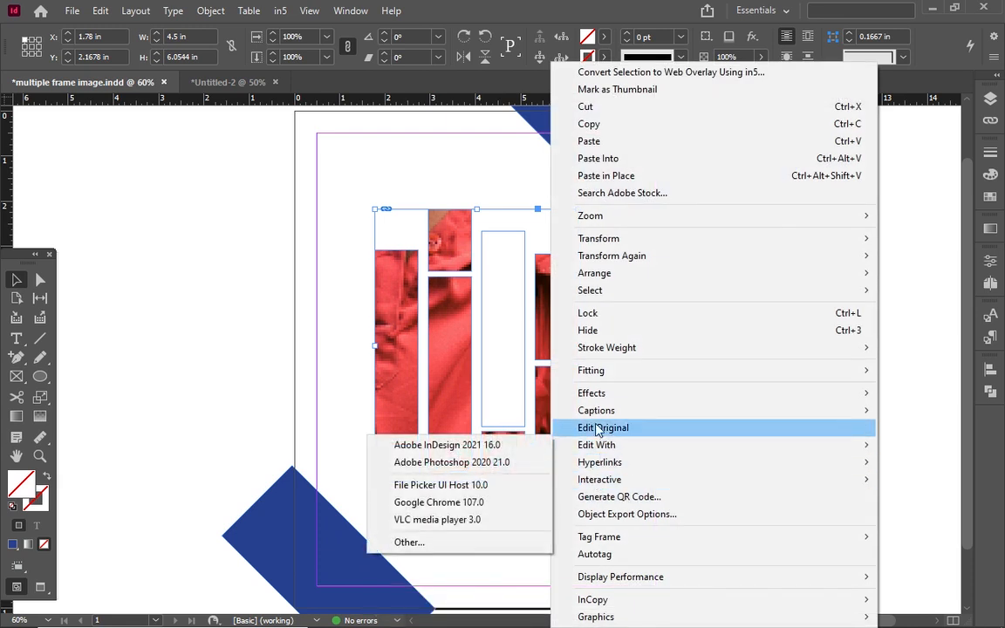
mouse_move(578, 379)
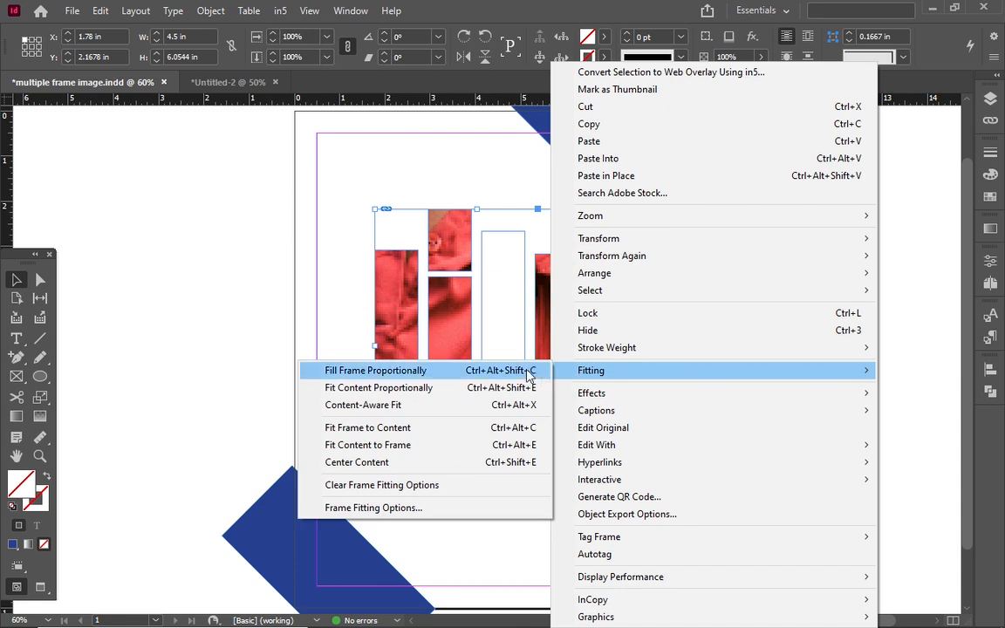
click(526, 376)
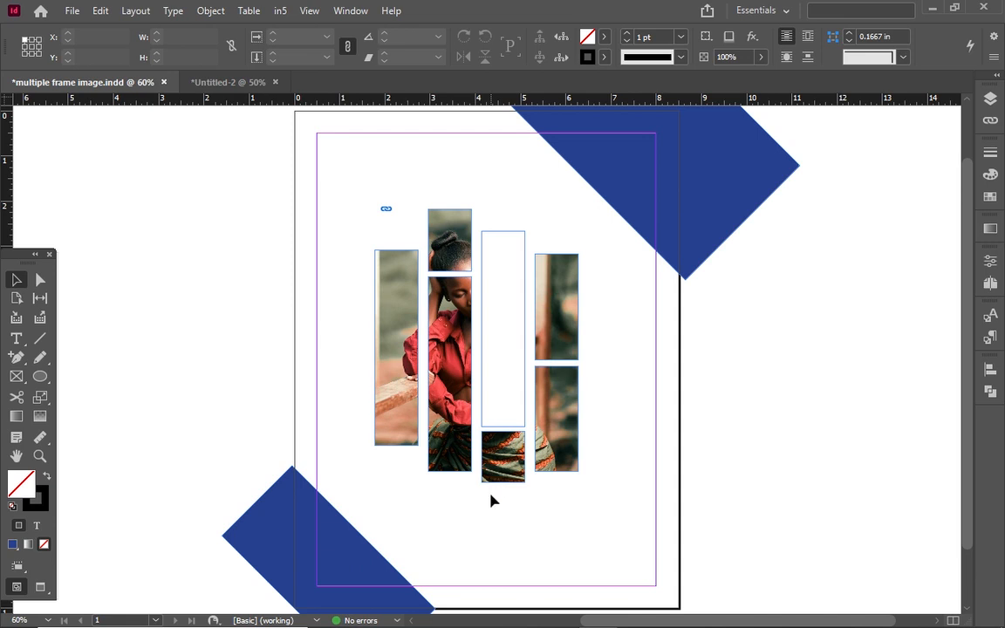
click(485, 401)
click(480, 408)
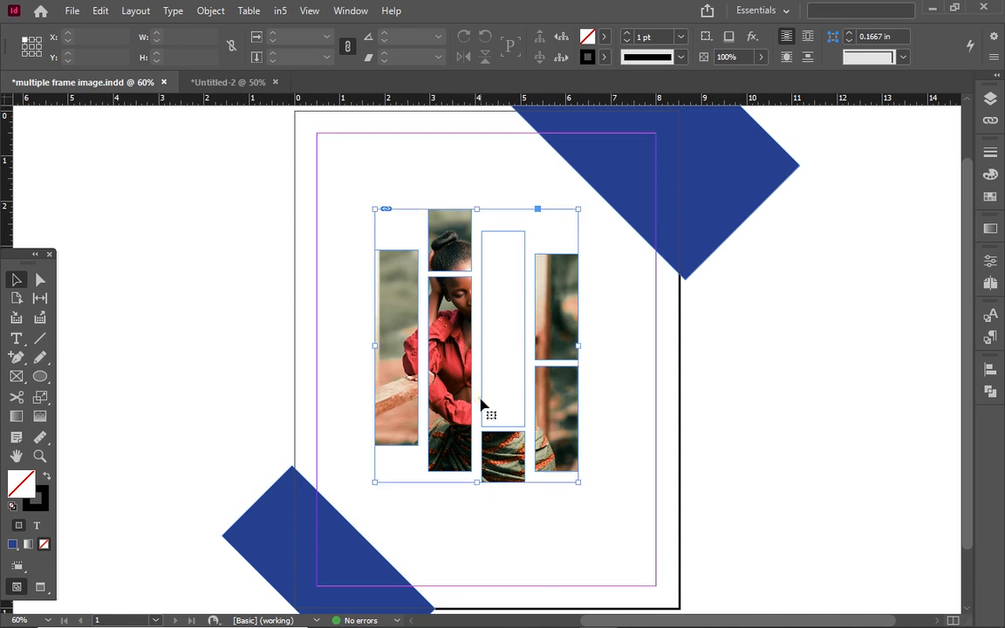
click(464, 549)
Undo the photo's fitting and placement, the compound path and the last nudge of the small upper frame.
key(ctrl+z)
key(ctrl+z)
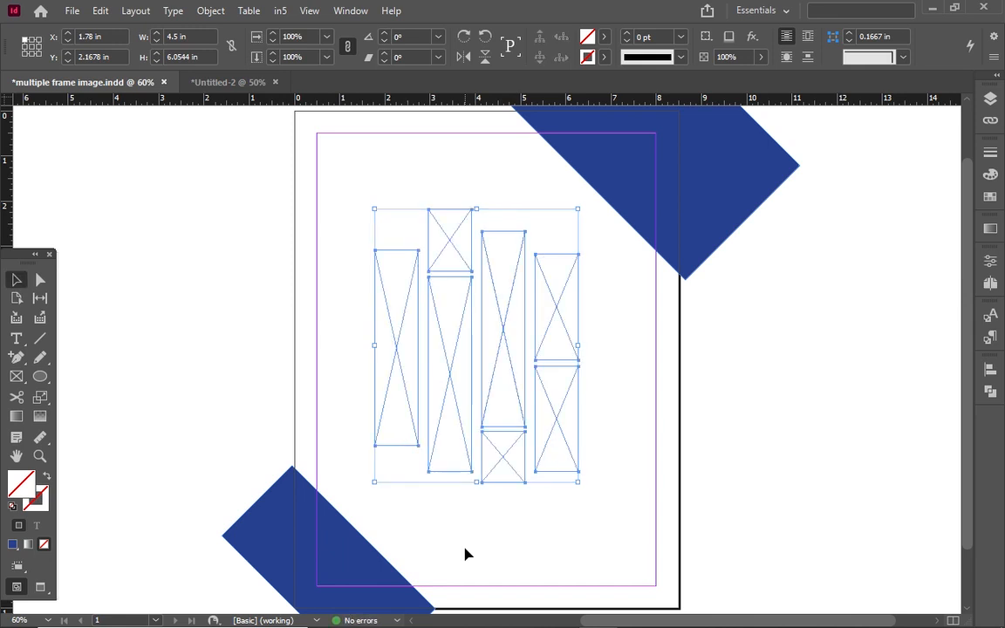
key(ctrl+z)
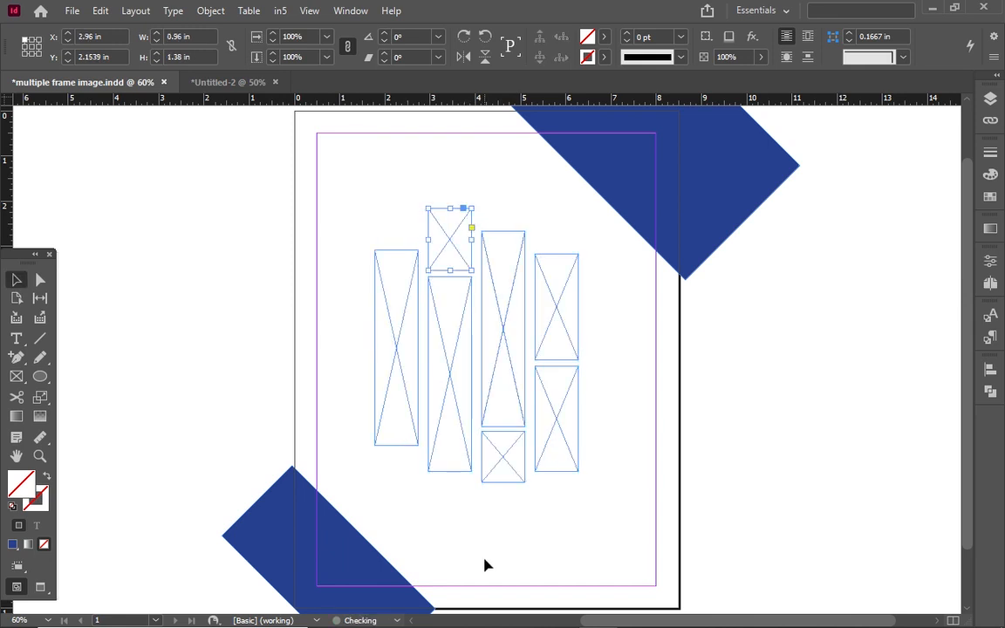
Select all seven empty frames together and combine them into one compound path.
click(498, 332)
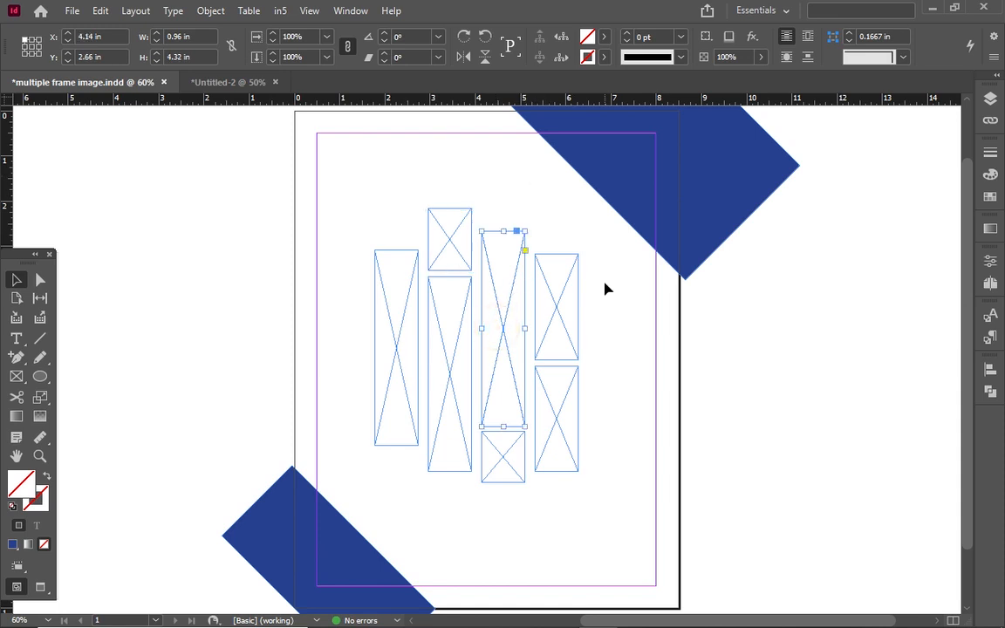
shift+click(433, 233)
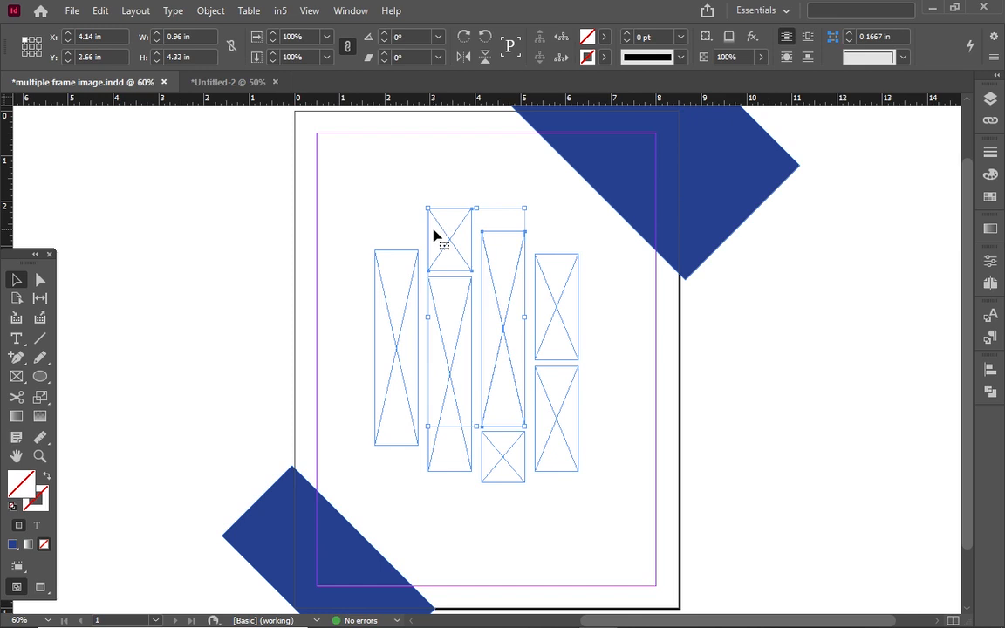
shift+click(399, 263)
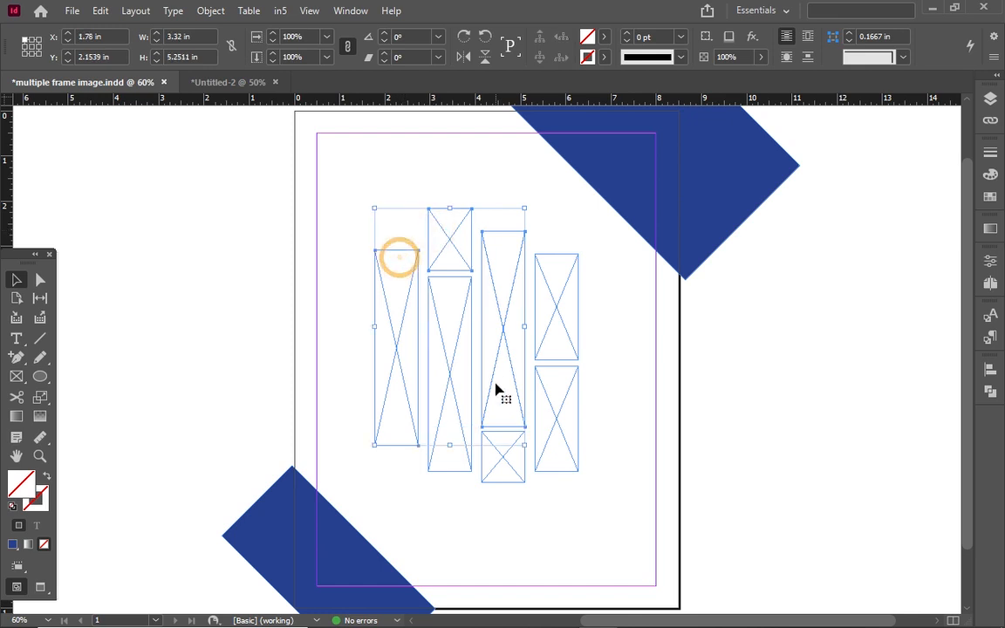
shift+click(449, 469)
shift+click(492, 479)
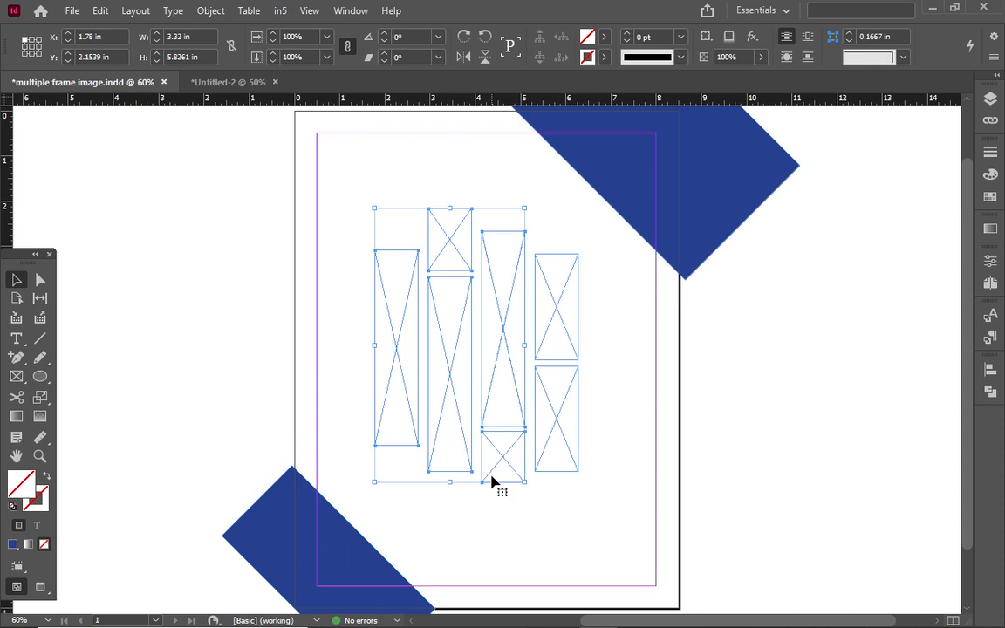
shift+click(579, 447)
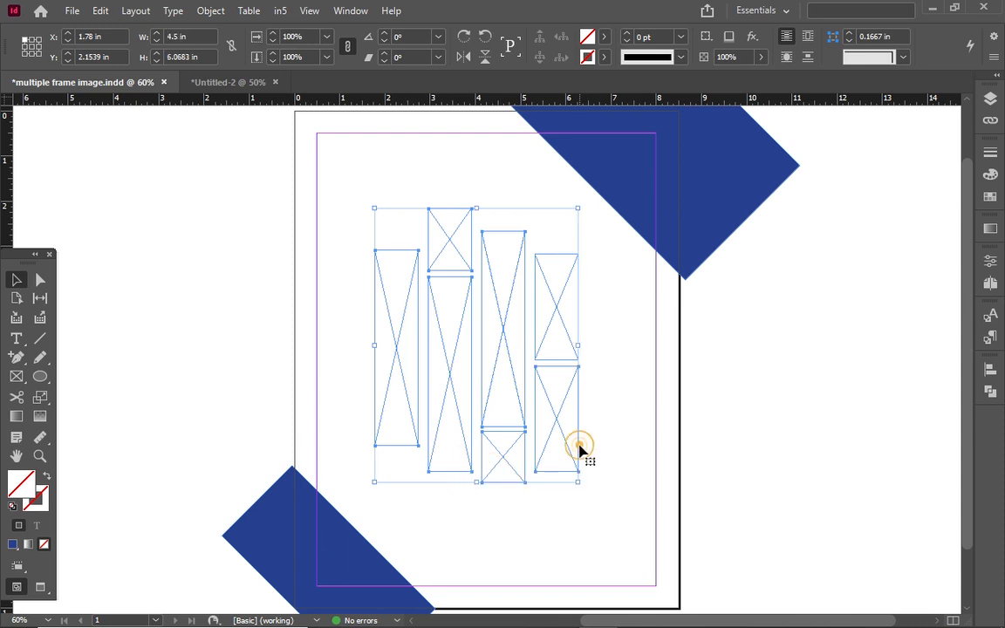
shift+click(546, 339)
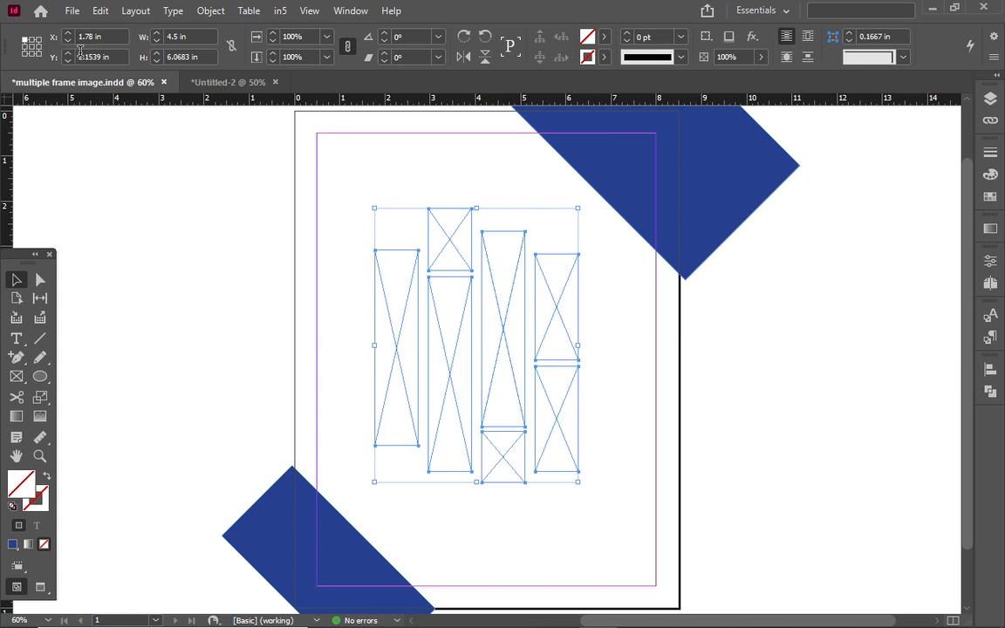
click(73, 12)
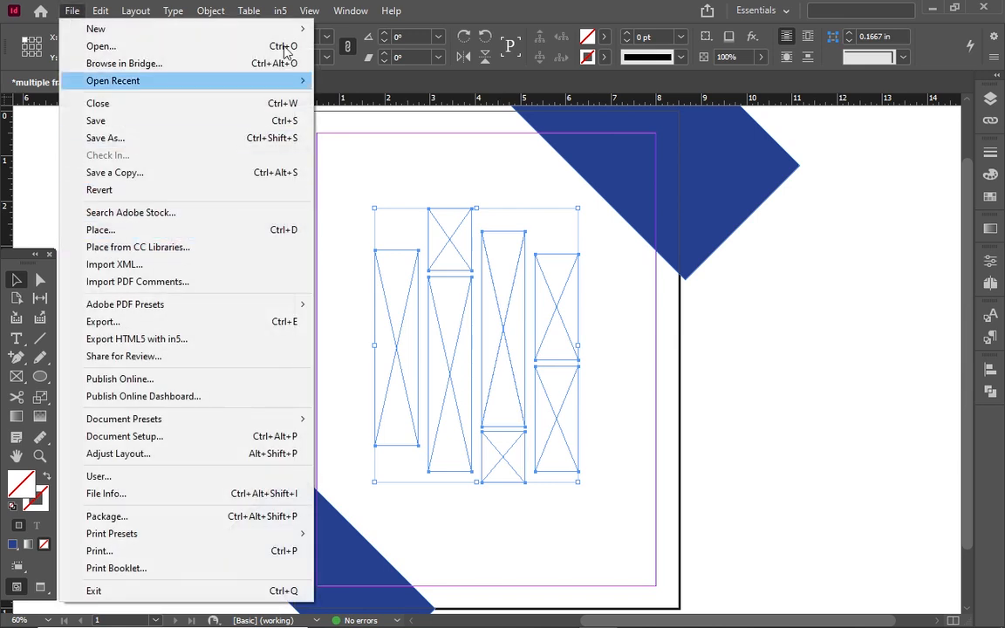
click(211, 10)
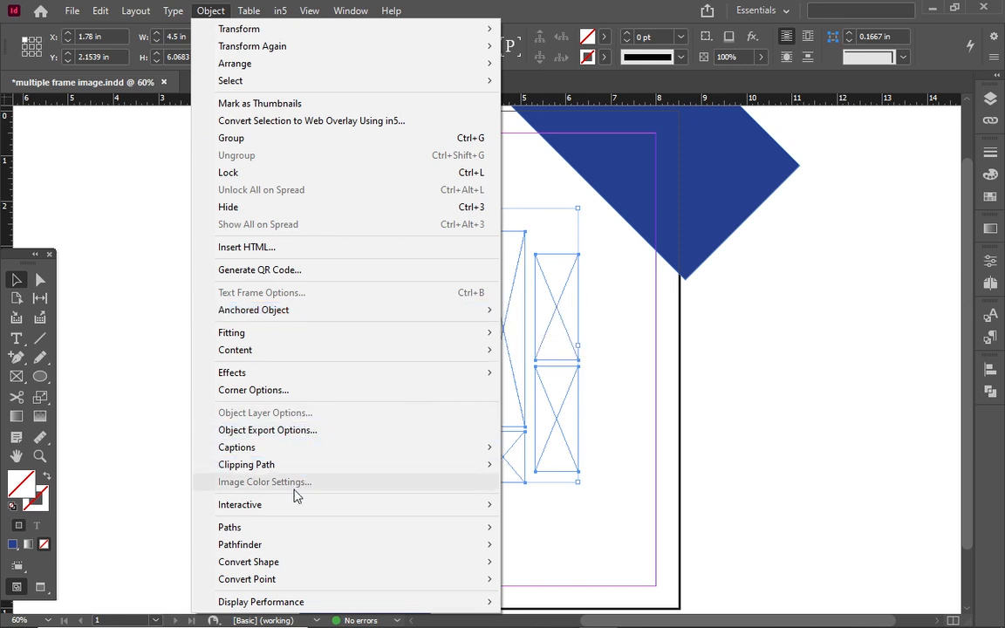
mouse_move(430, 532)
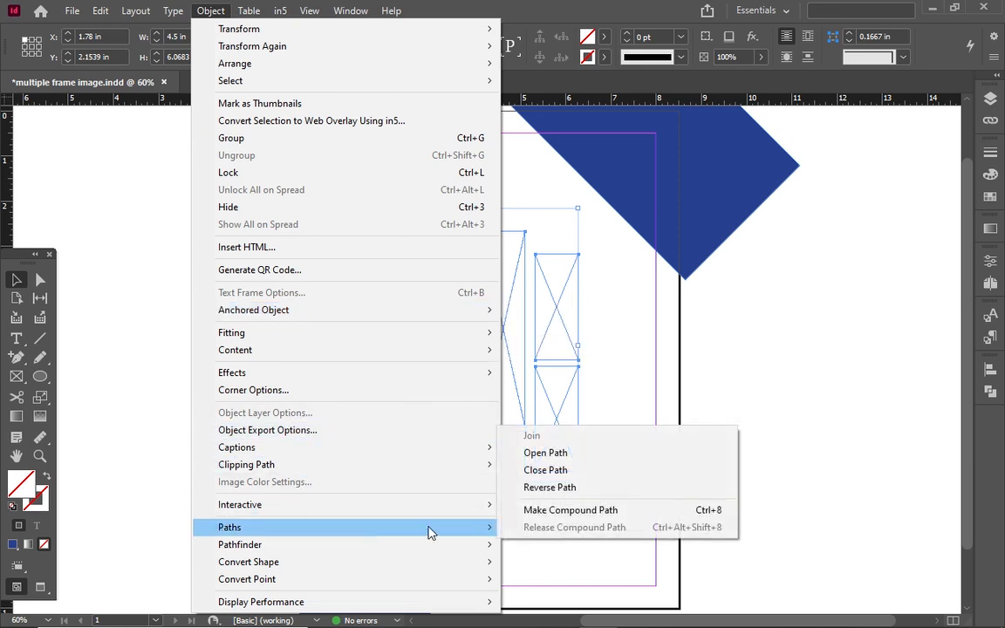
click(526, 511)
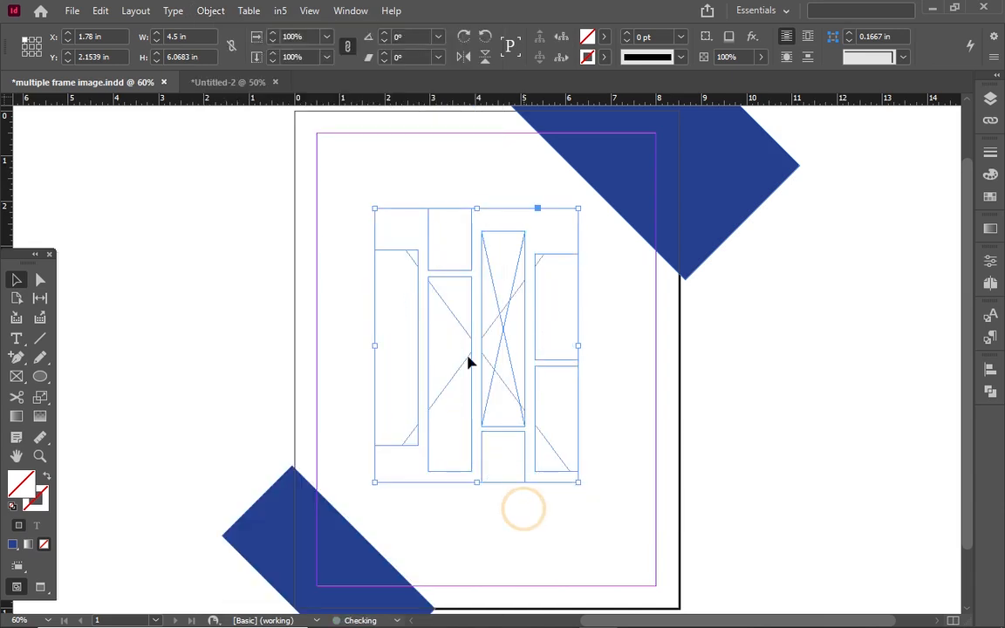
Place the Pexels photo 11909529 of the woman in a red shirt into the compound frame, with Replace Selected Item off.
click(77, 11)
click(101, 10)
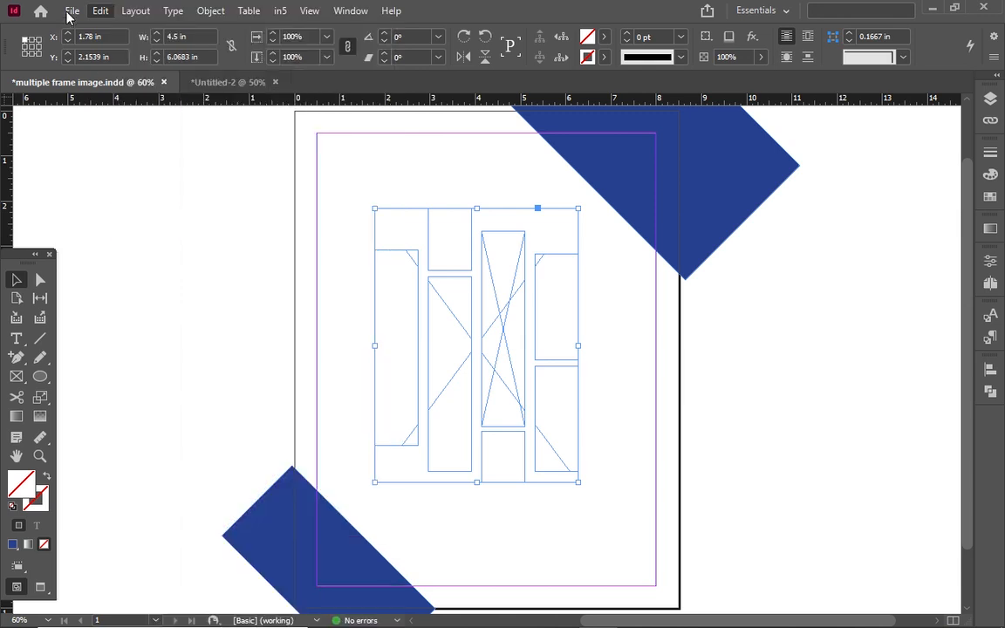
click(72, 10)
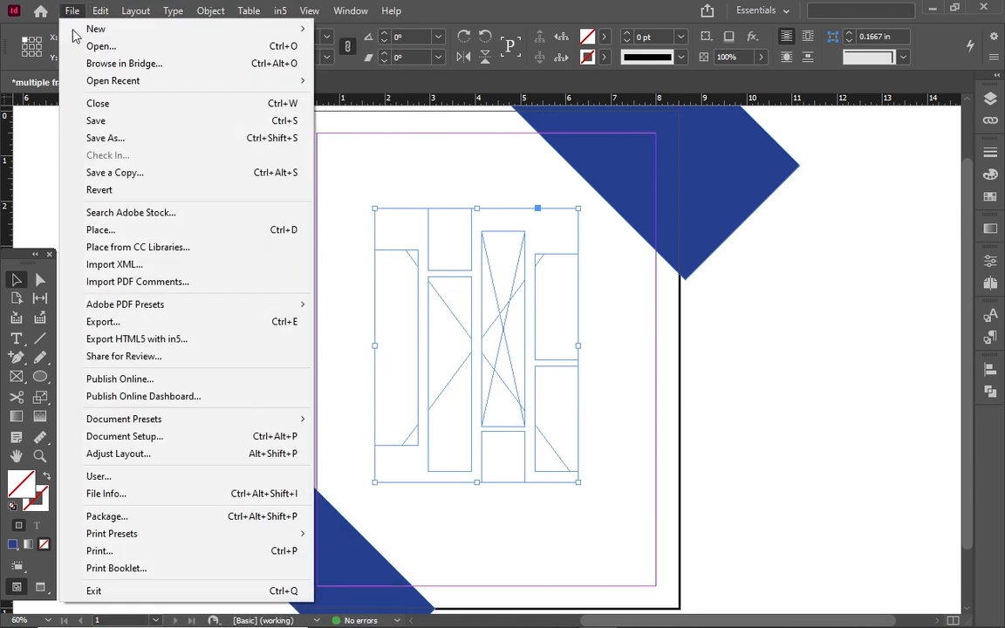
click(120, 233)
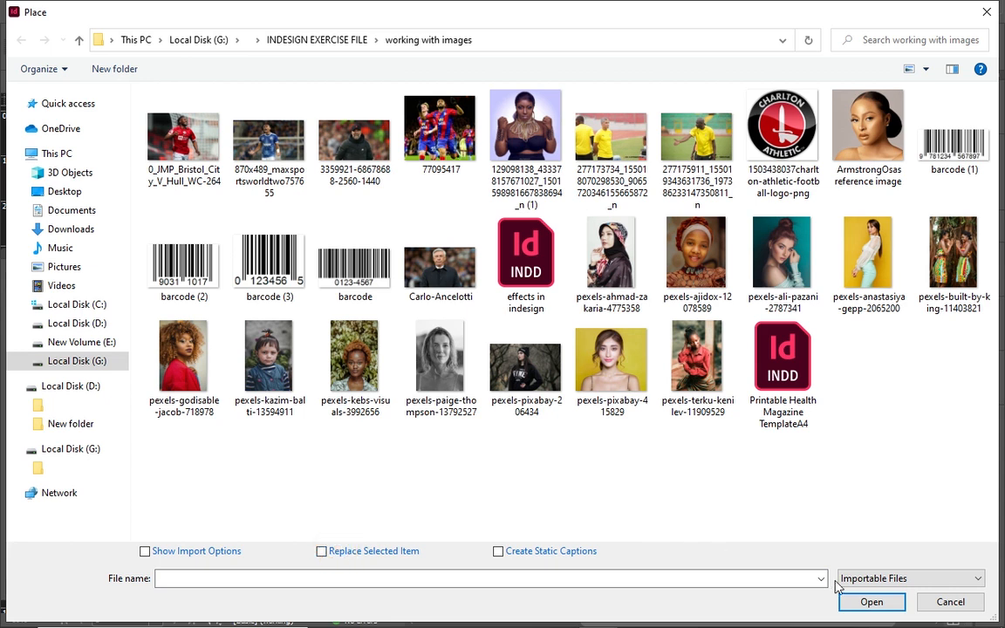
click(853, 602)
click(852, 606)
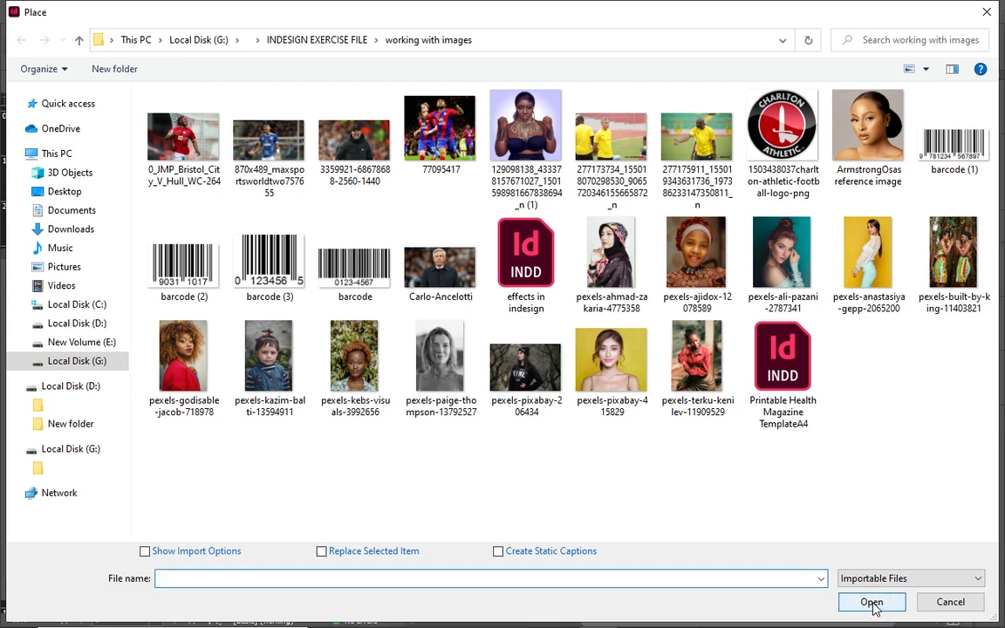
click(869, 611)
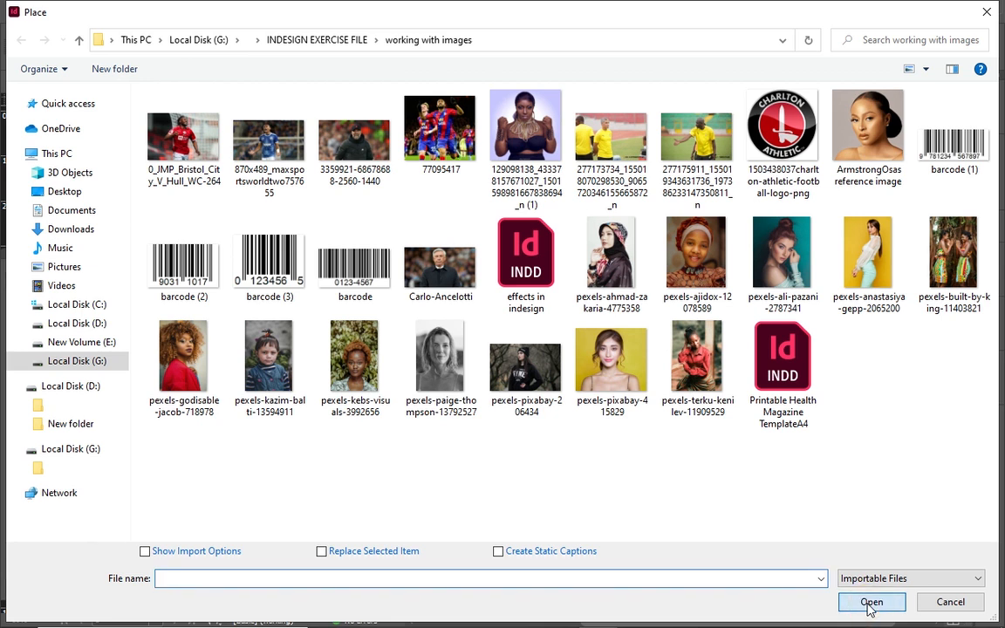
click(689, 351)
click(875, 608)
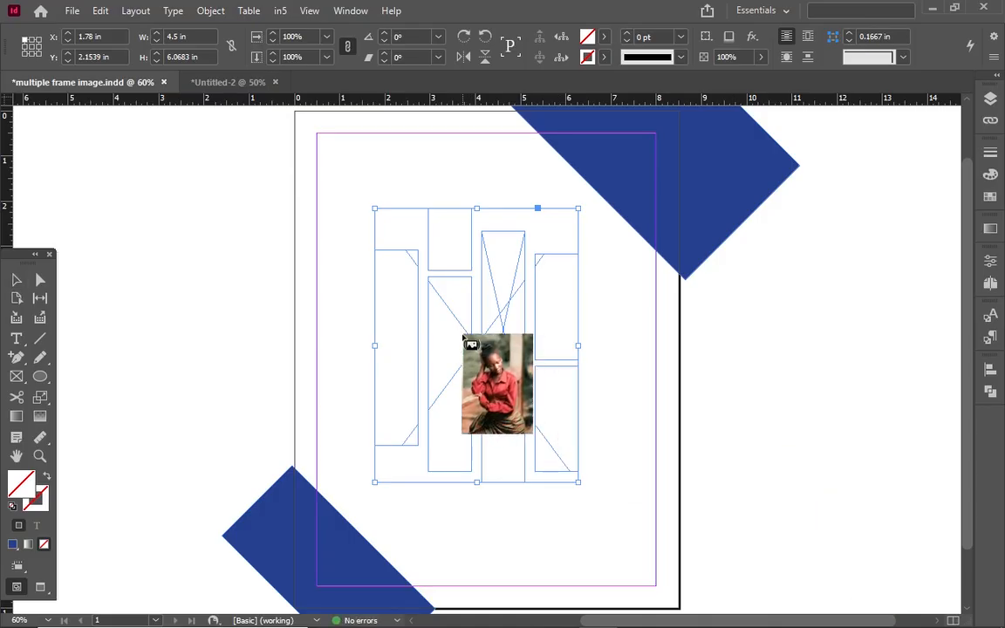
click(463, 337)
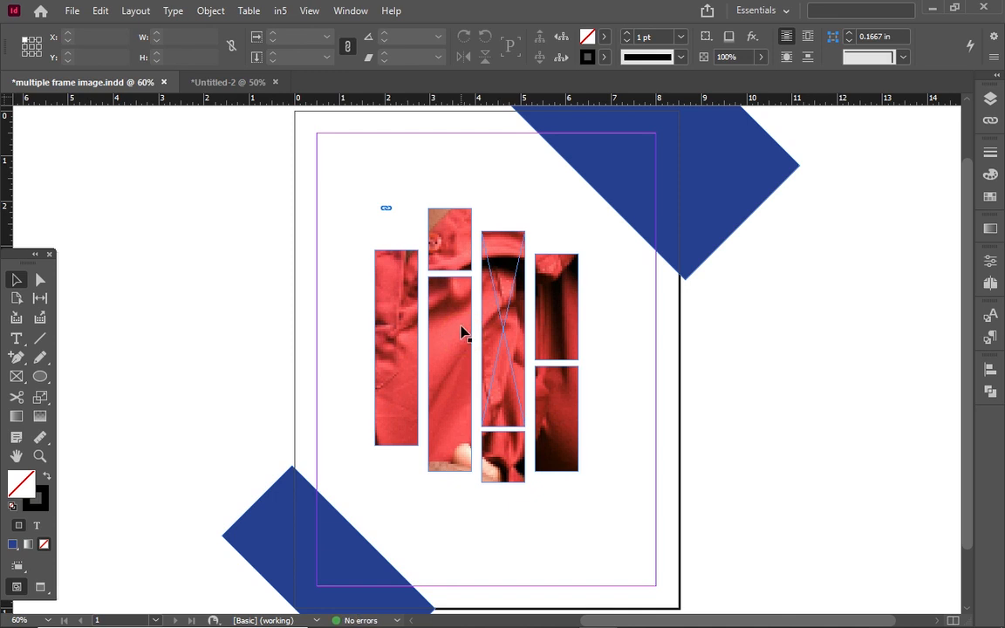
Fit the placed photo to the compound frame with Fill Frame Proportionally, and clear the selection.
right_click(462, 327)
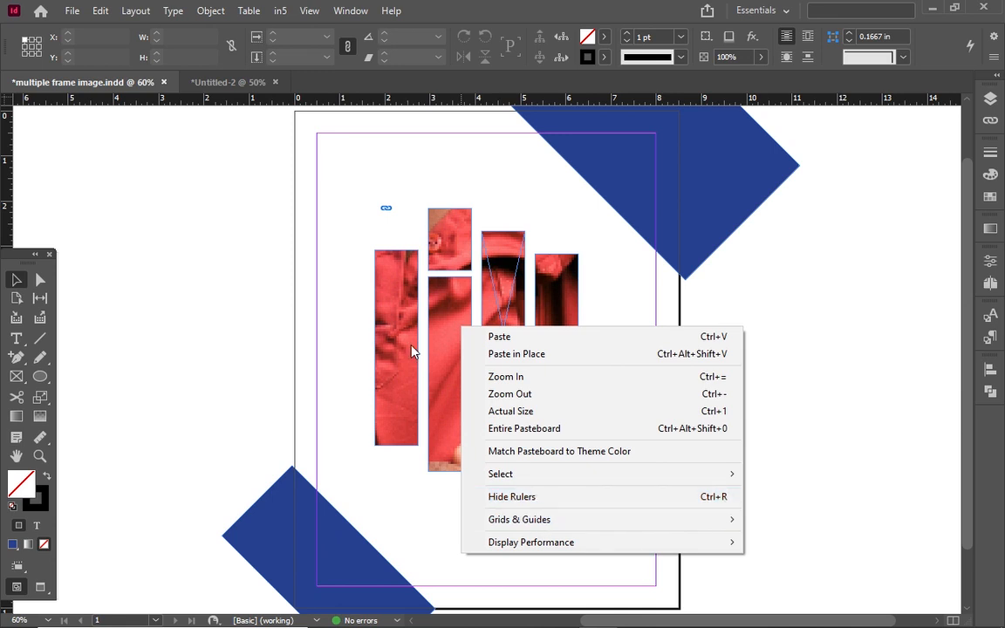
click(40, 280)
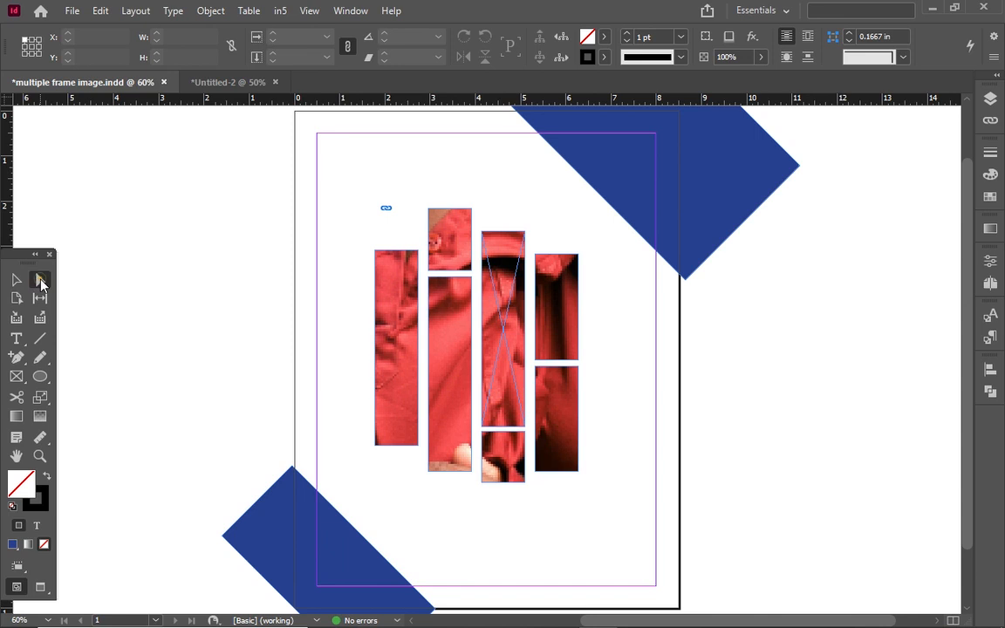
click(462, 348)
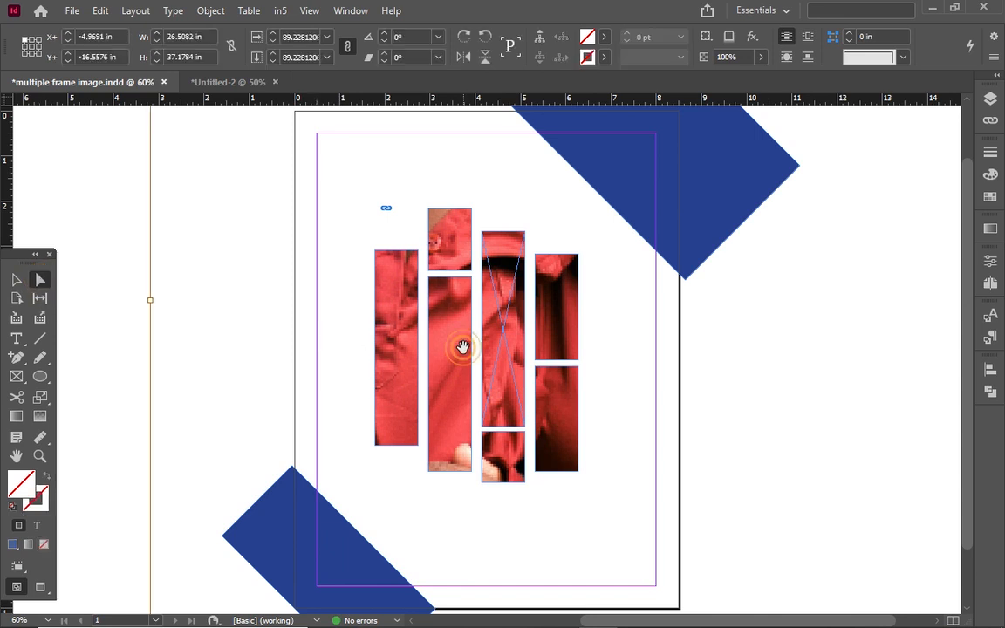
right_click(463, 348)
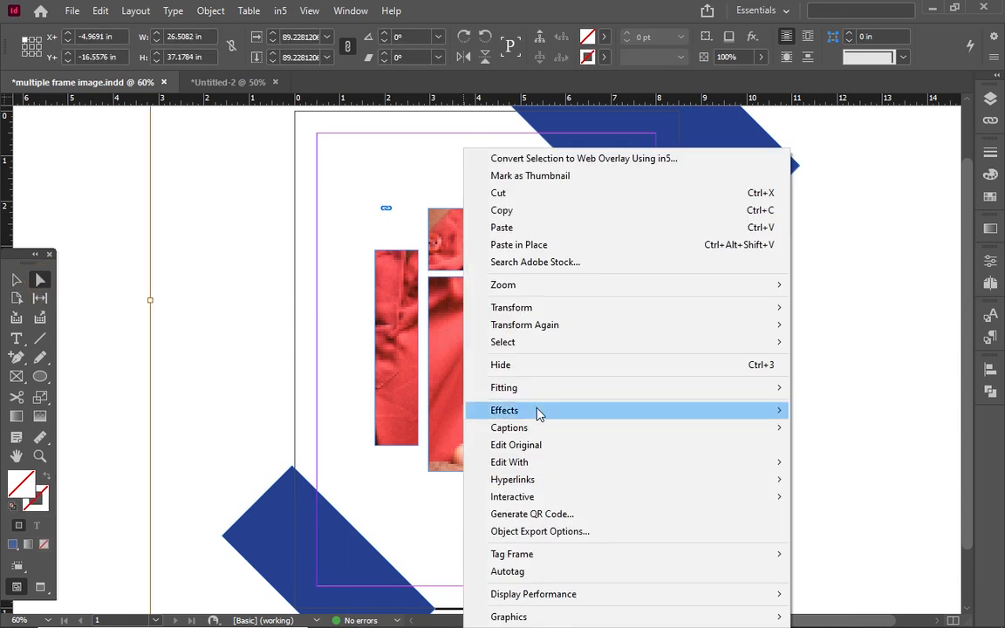
click(447, 388)
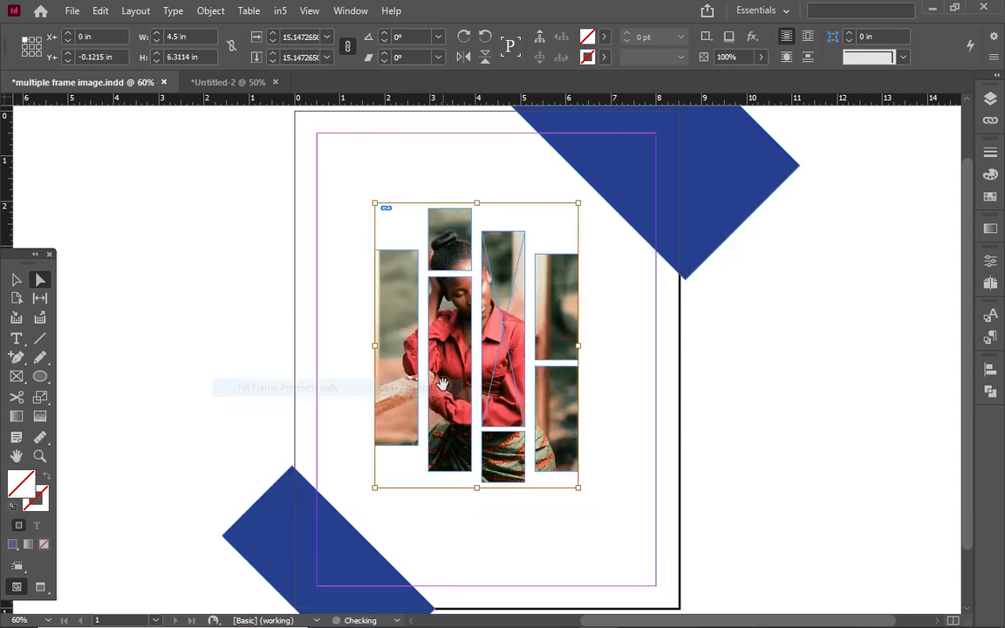
click(611, 561)
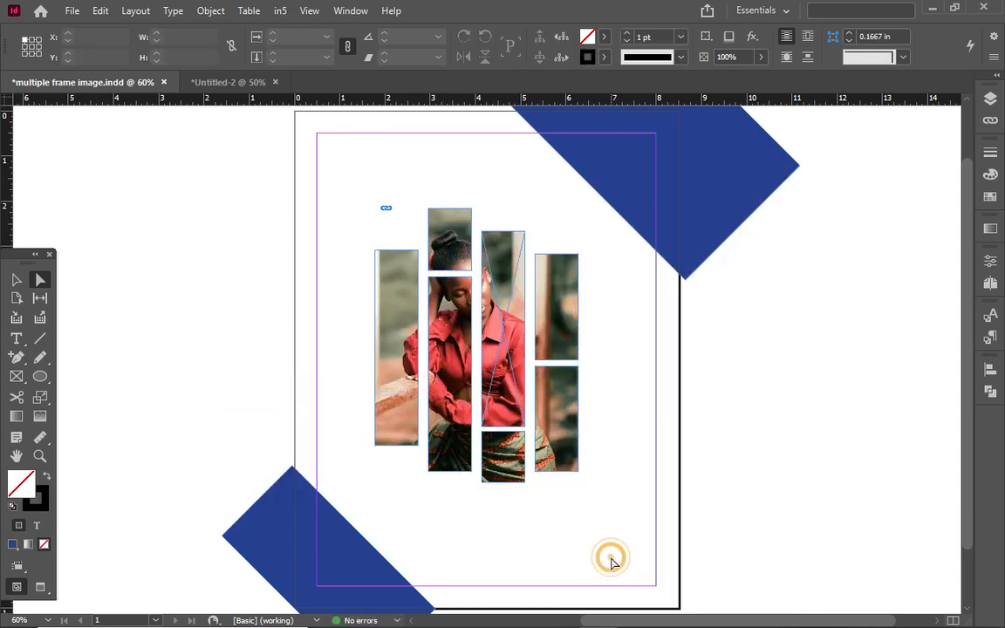
Select the compound photo frame as a whole and add an Inner Shadow effect to it.
click(18, 281)
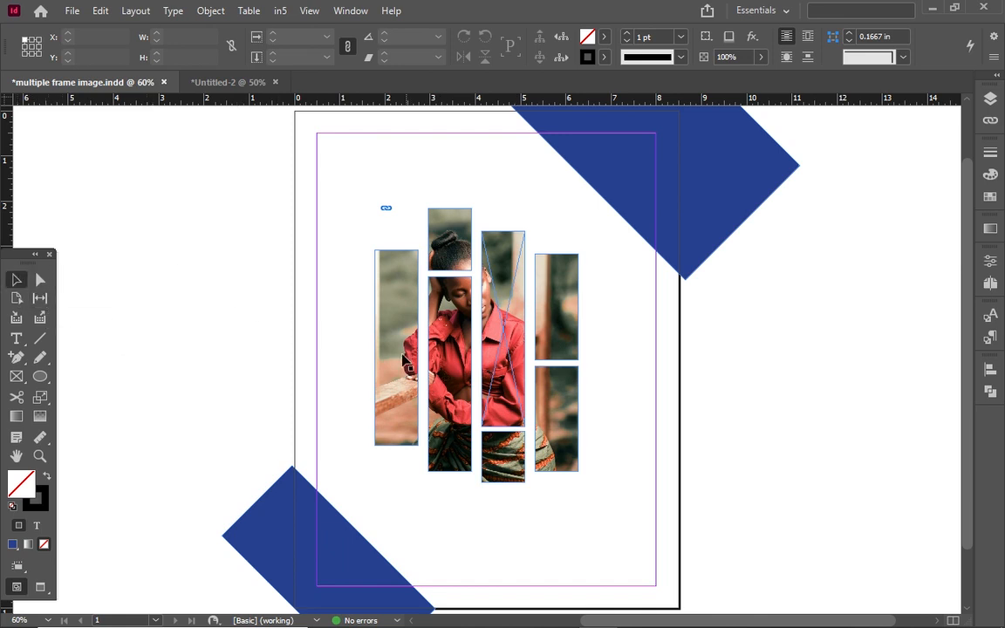
click(400, 356)
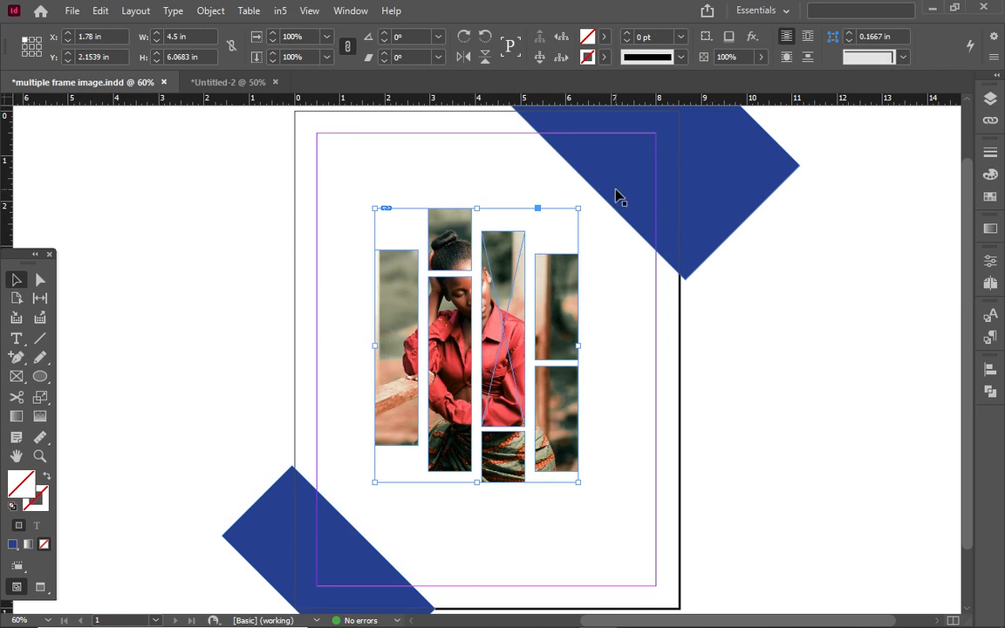
click(751, 37)
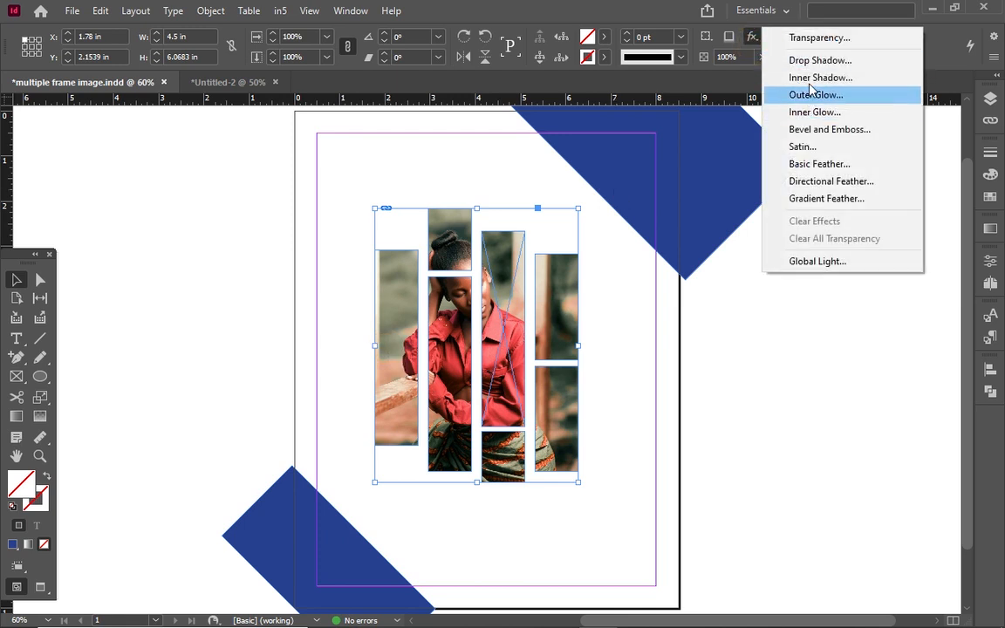
click(809, 79)
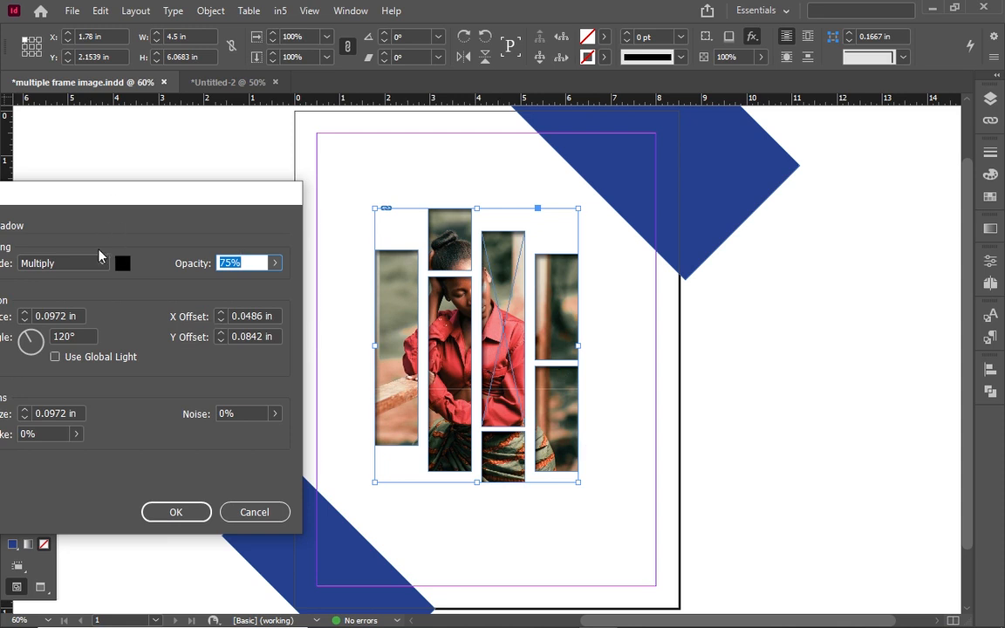
Set the inner shadow's blending mode to Normal and its opacity to 82%.
click(98, 263)
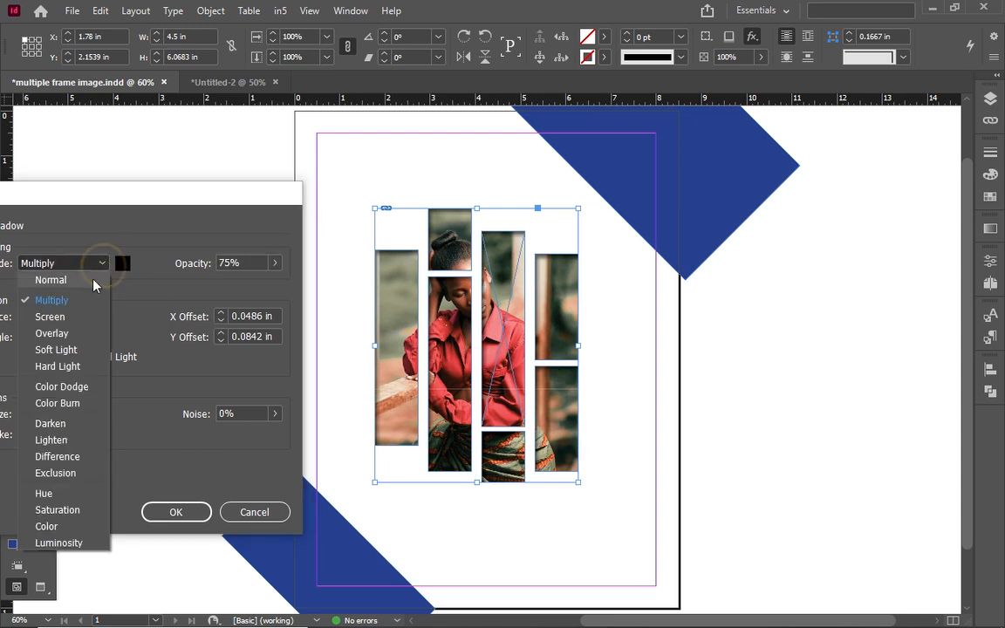
click(93, 280)
drag(141, 195, 654, 457)
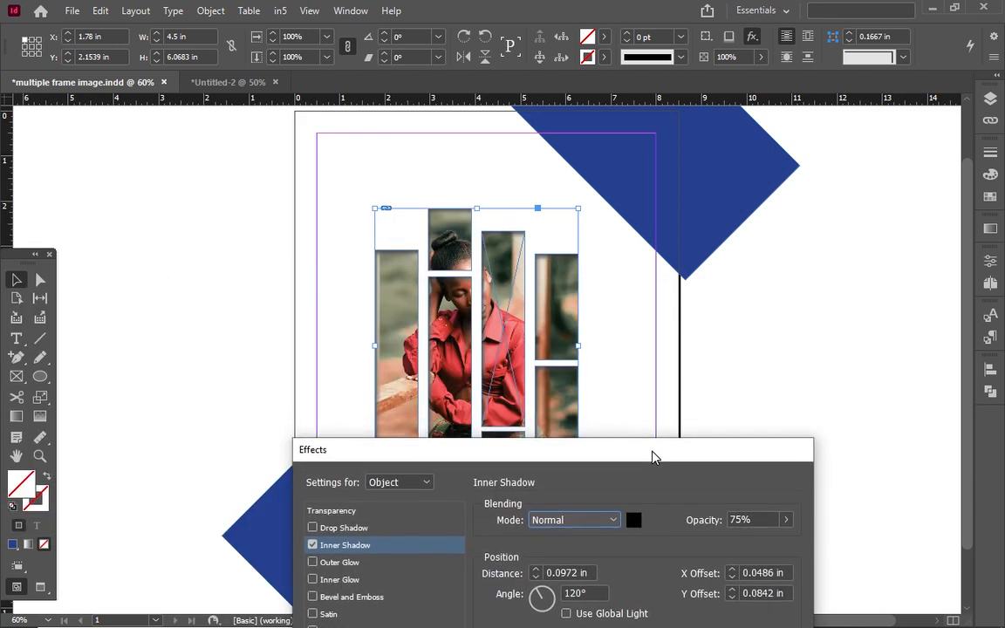
click(786, 521)
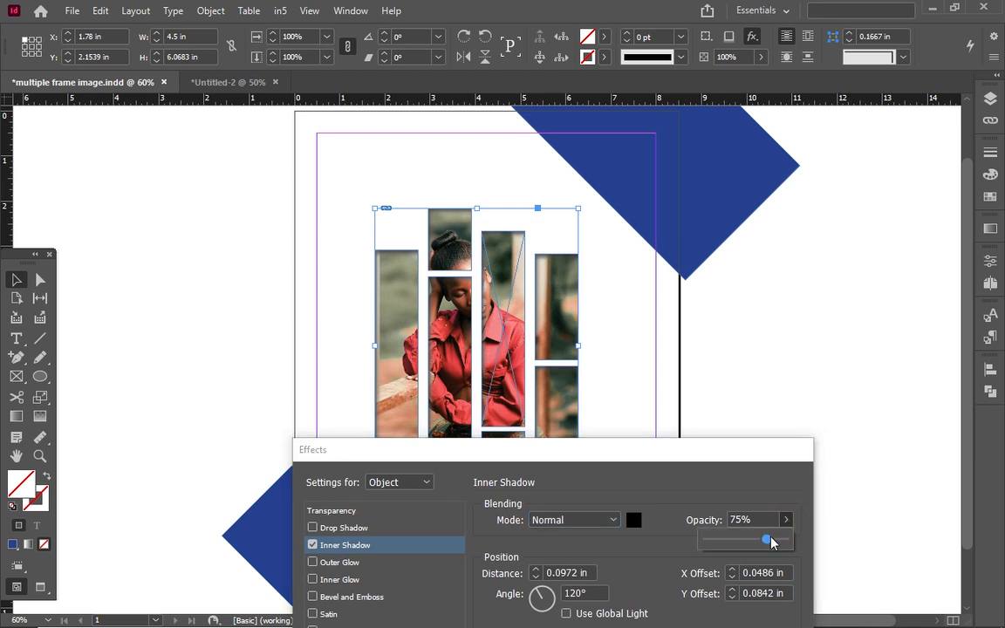
mouse_move(772, 542)
mouse_down()
mouse_move(788, 546)
mouse_move(766, 551)
mouse_move(776, 547)
mouse_up()
drag(721, 452, 704, 282)
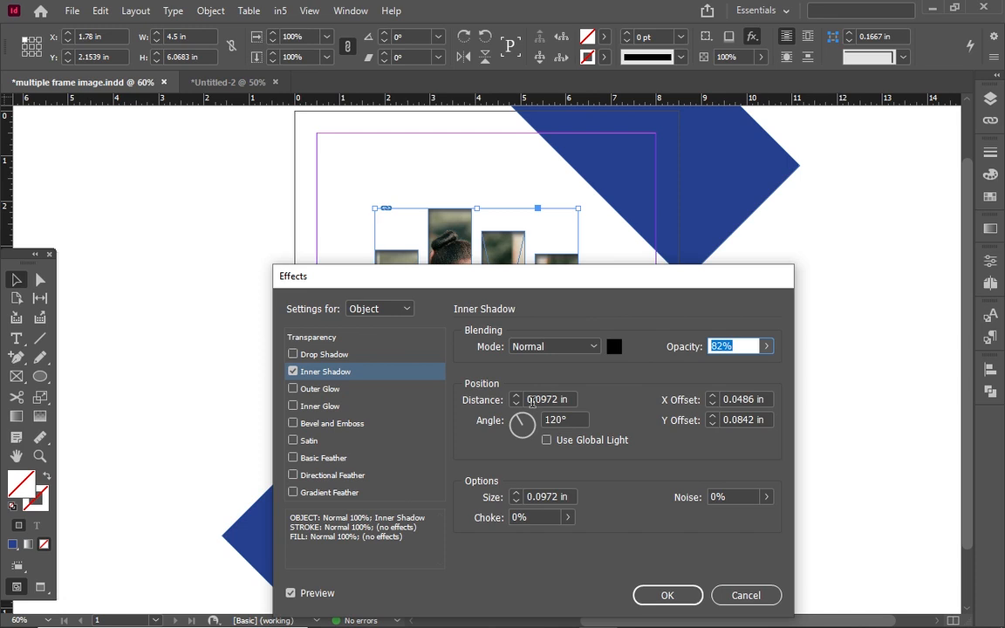
Increase the inner shadow's size to 0.4375 in and switch its blending mode to Multiply.
click(517, 494)
click(516, 494)
click(516, 494)
click(516, 494)
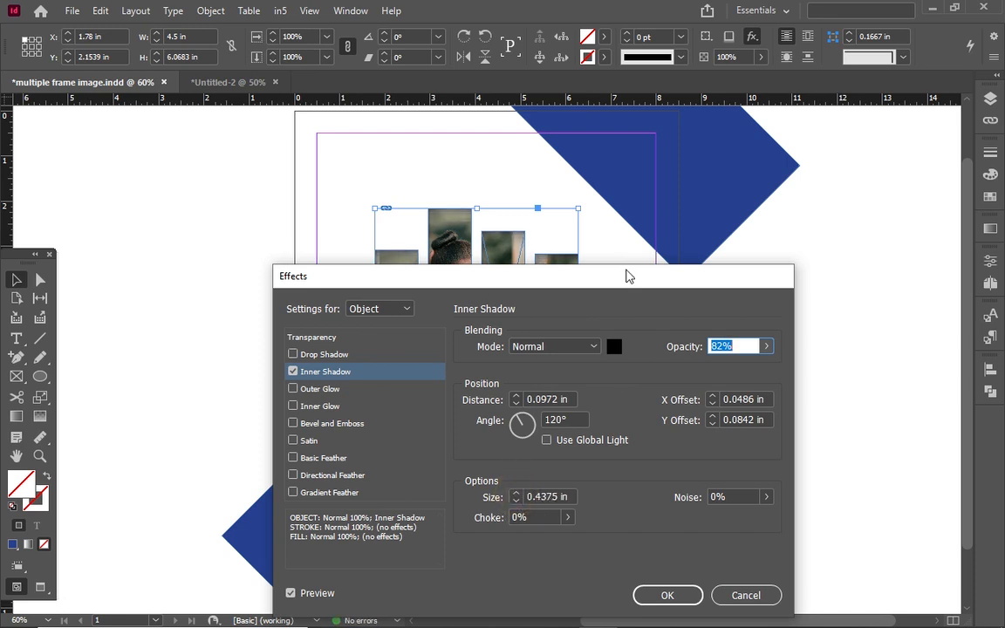
drag(628, 282, 528, 280)
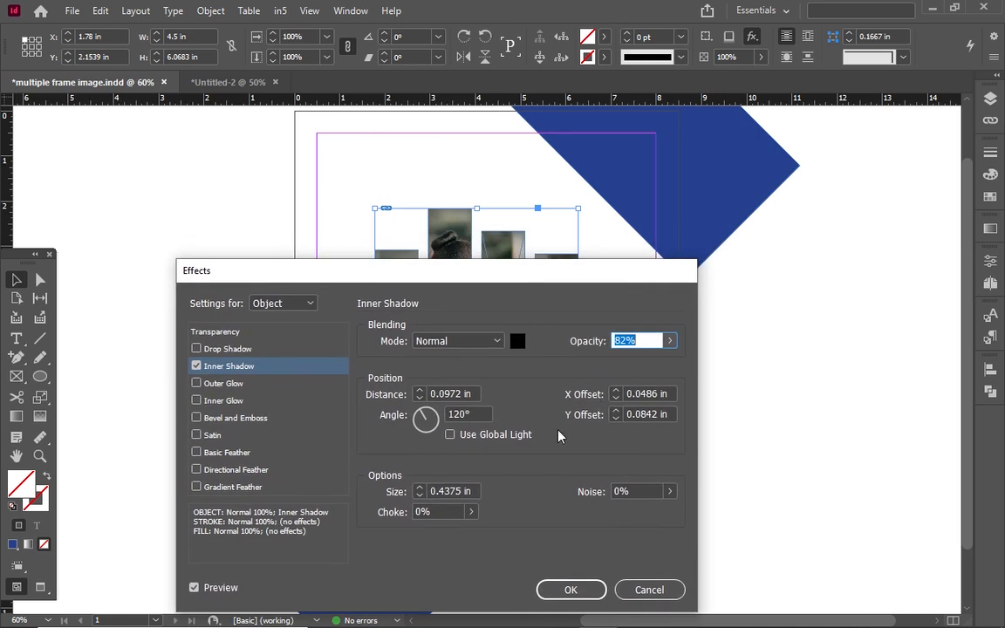
click(482, 341)
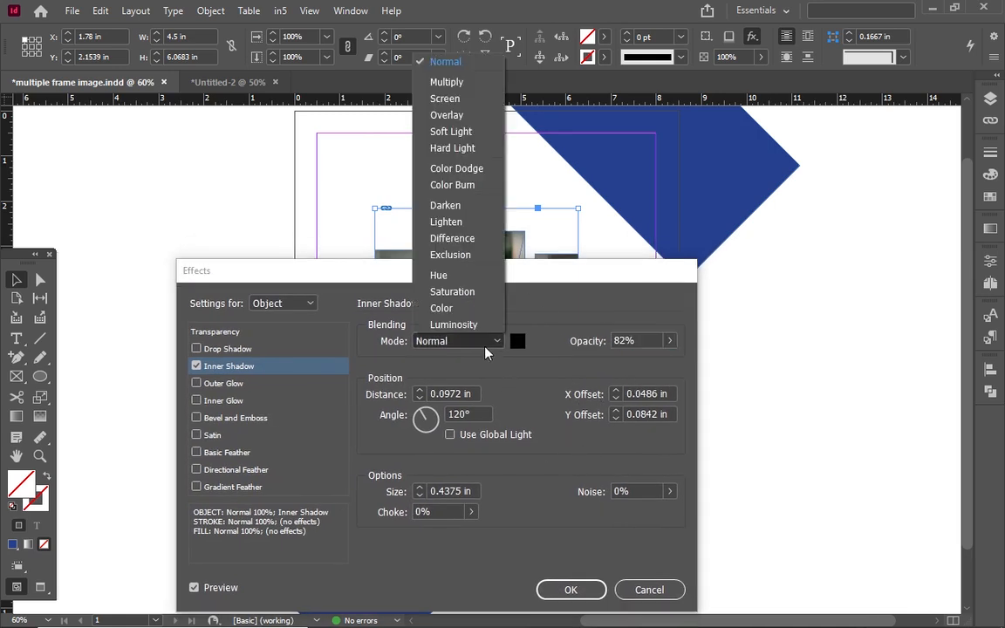
click(473, 83)
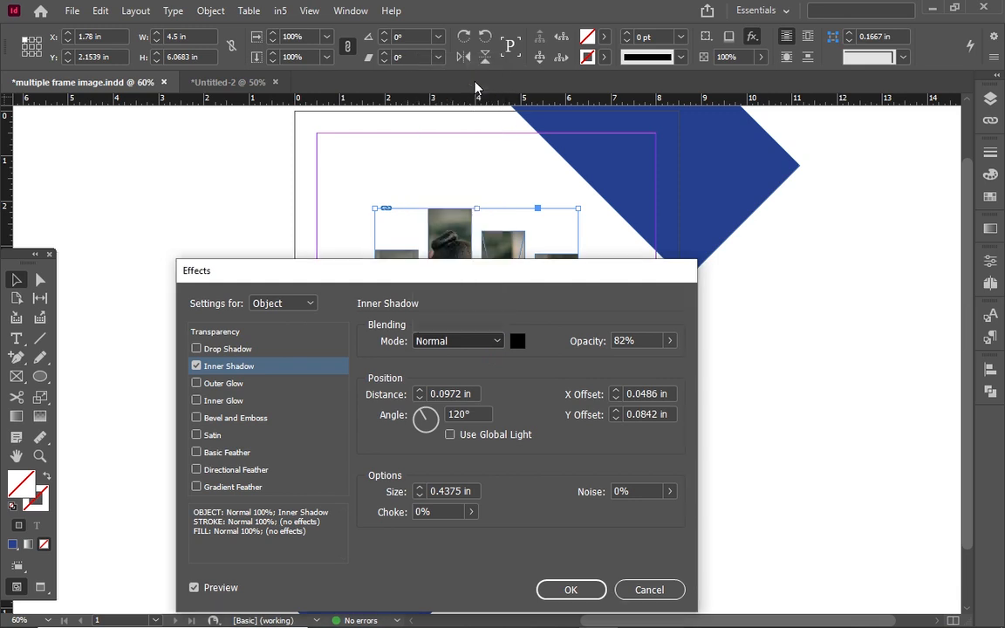
Apply the inner shadow settings to the compound photo frame.
click(569, 593)
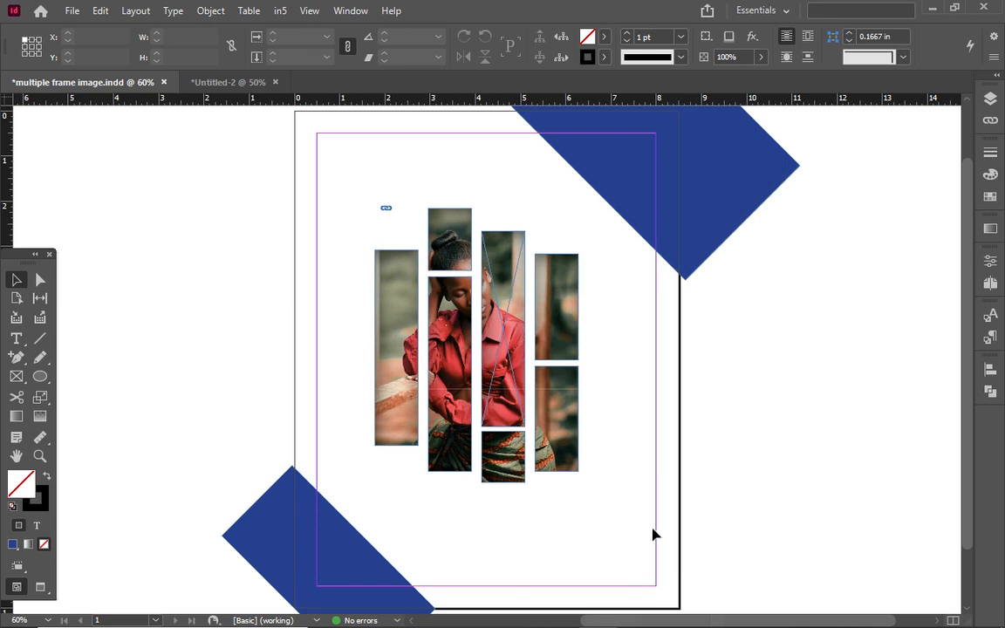
click(439, 255)
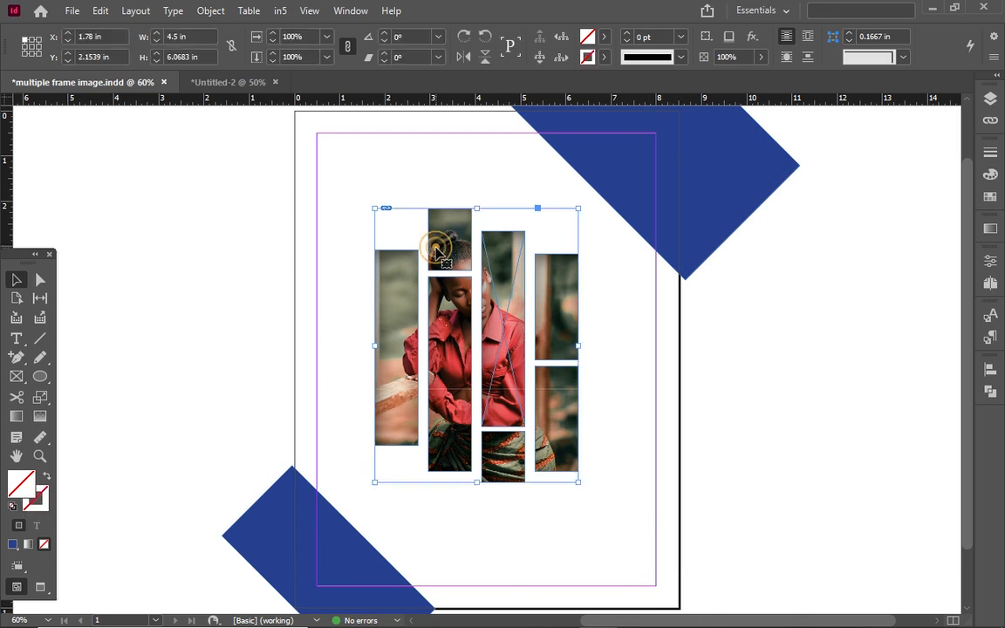
click(602, 39)
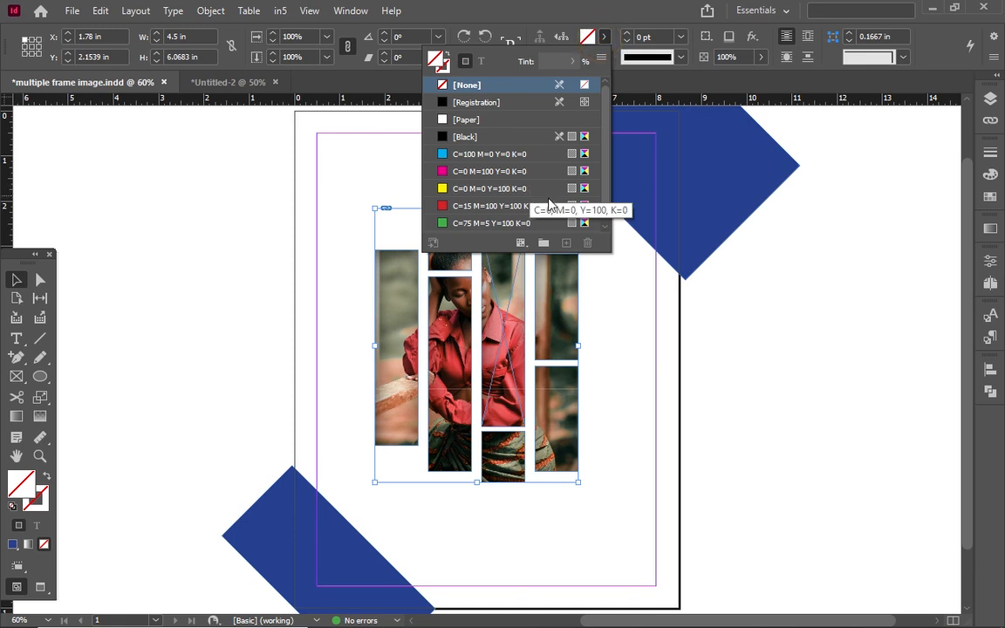
click(535, 225)
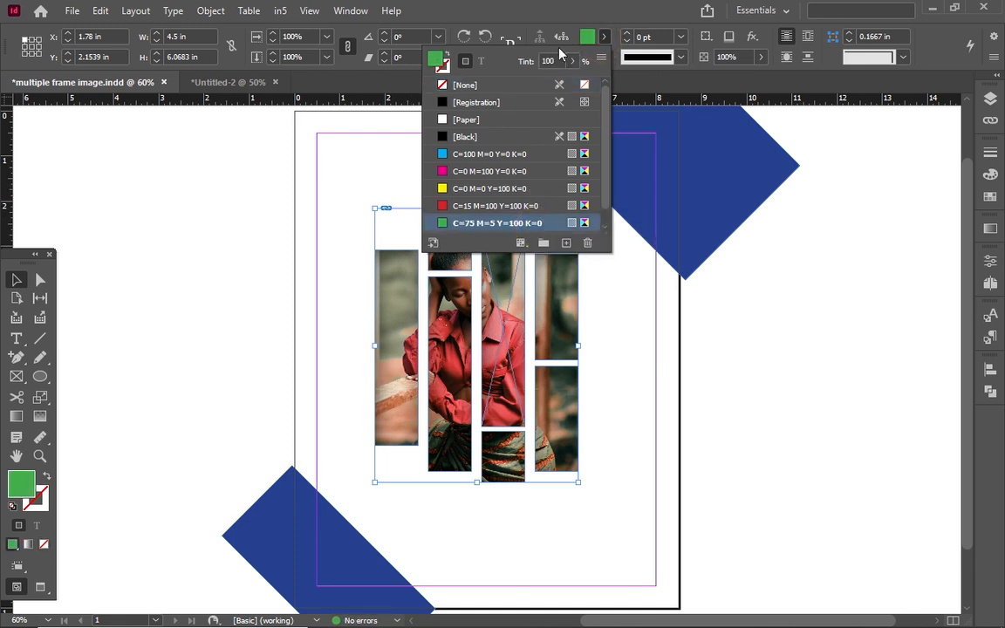
click(576, 7)
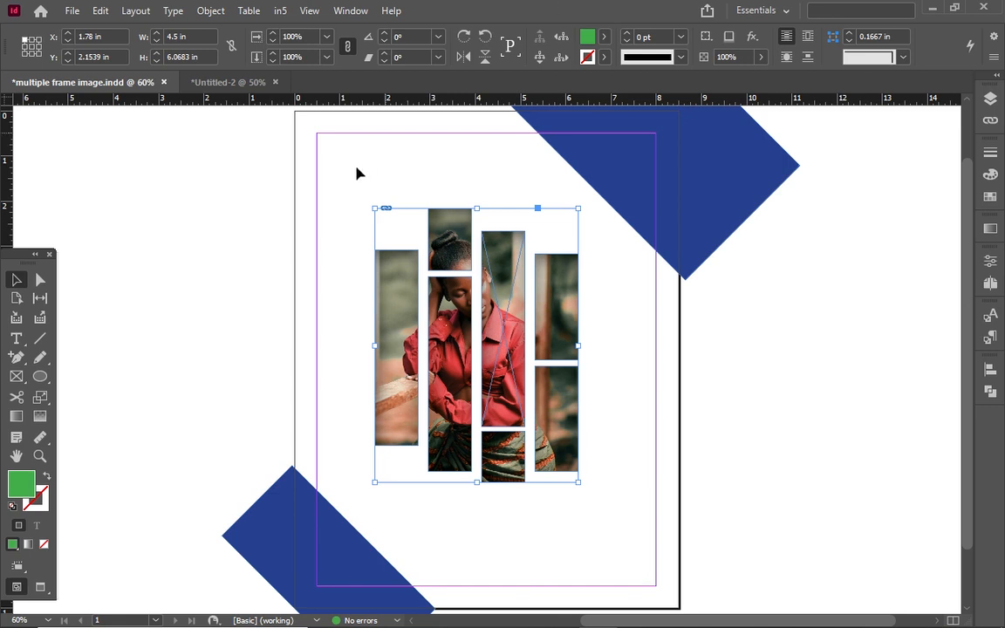
click(38, 279)
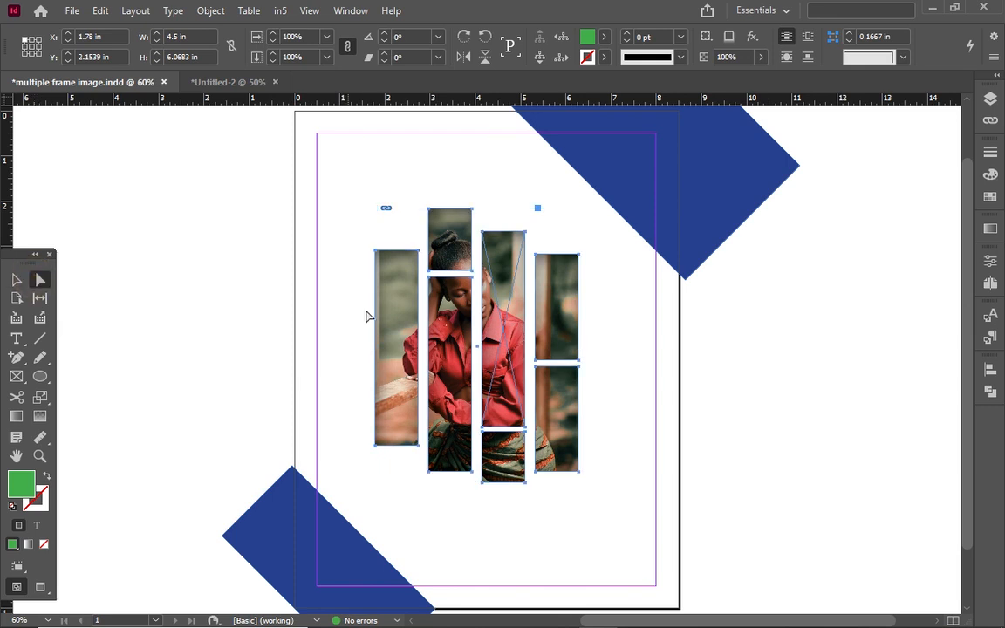
click(398, 329)
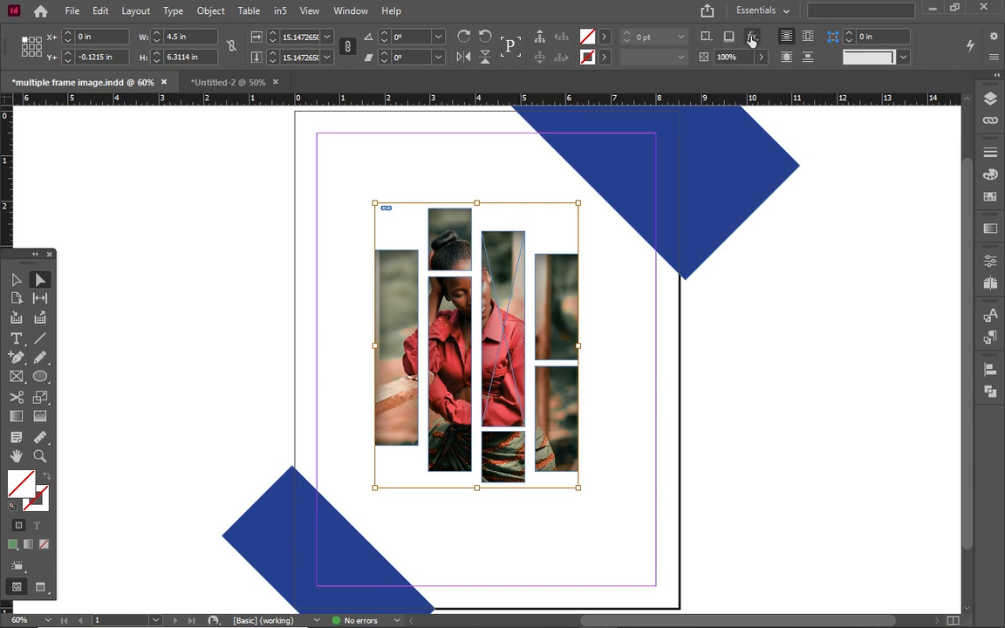
key(ctrl+shift+g)
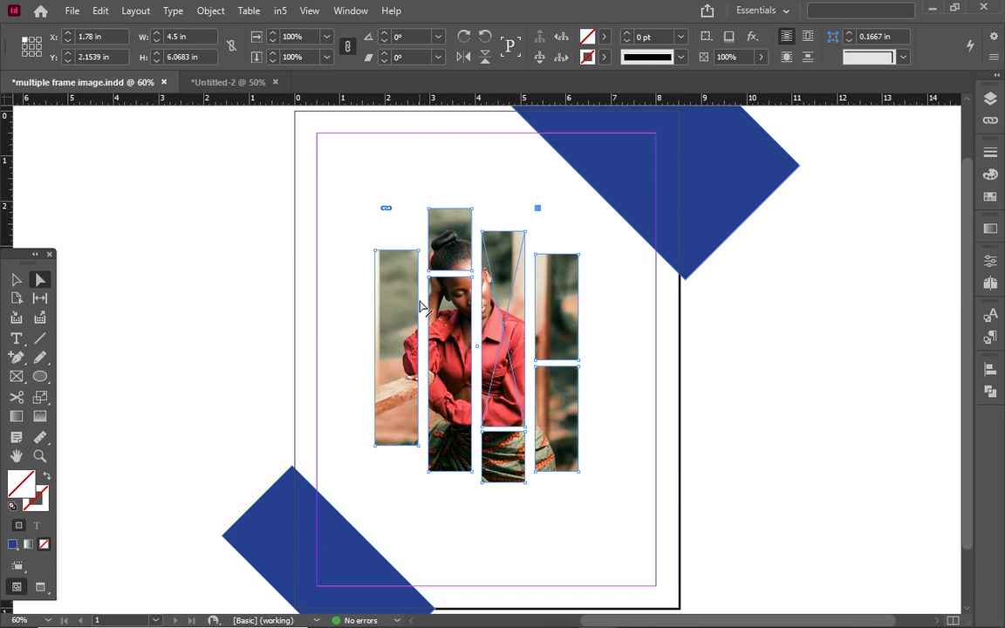
key(ctrl+alt+shift+c)
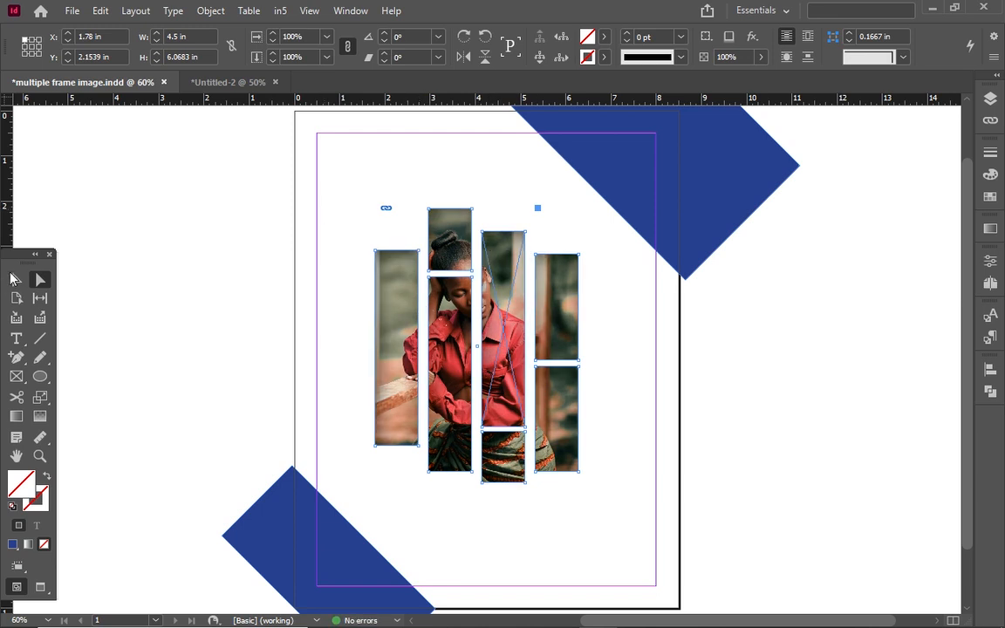
Fill the compound photo frame with the green swatch C=75 M=5 Y=100 K=0 and clear the selection.
click(18, 278)
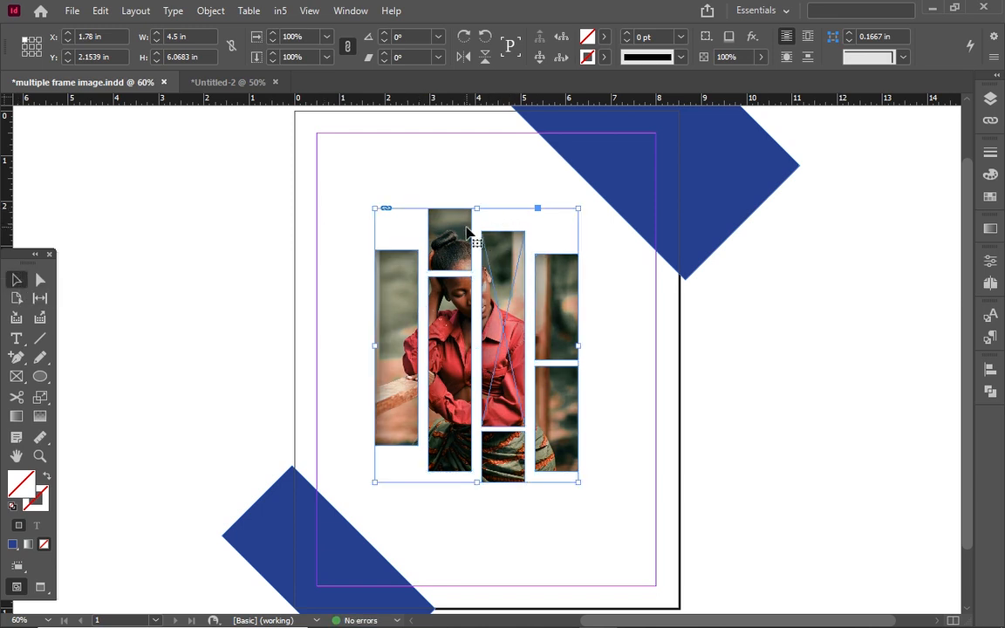
click(605, 38)
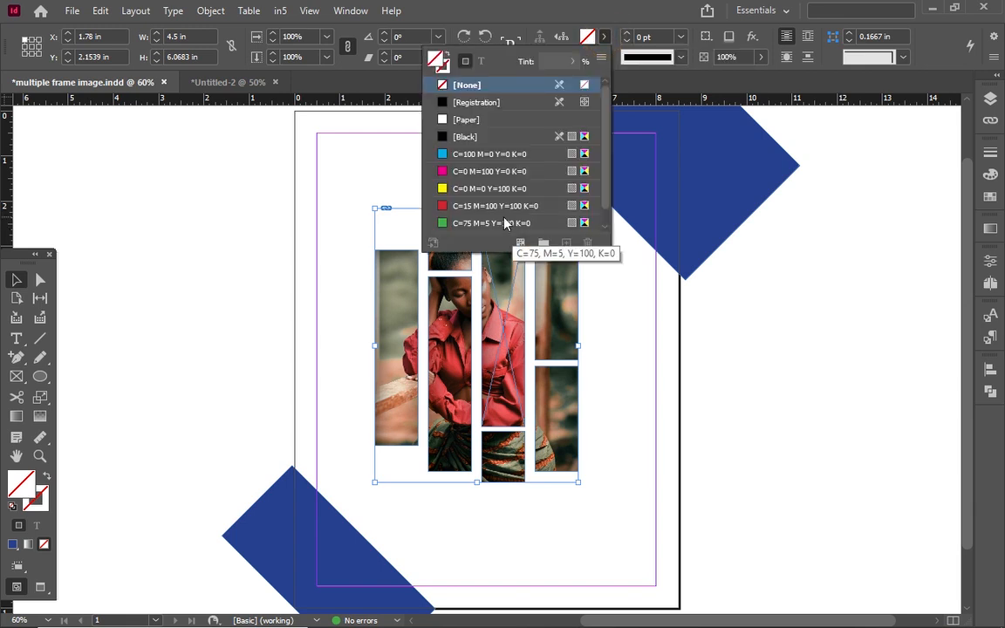
click(504, 222)
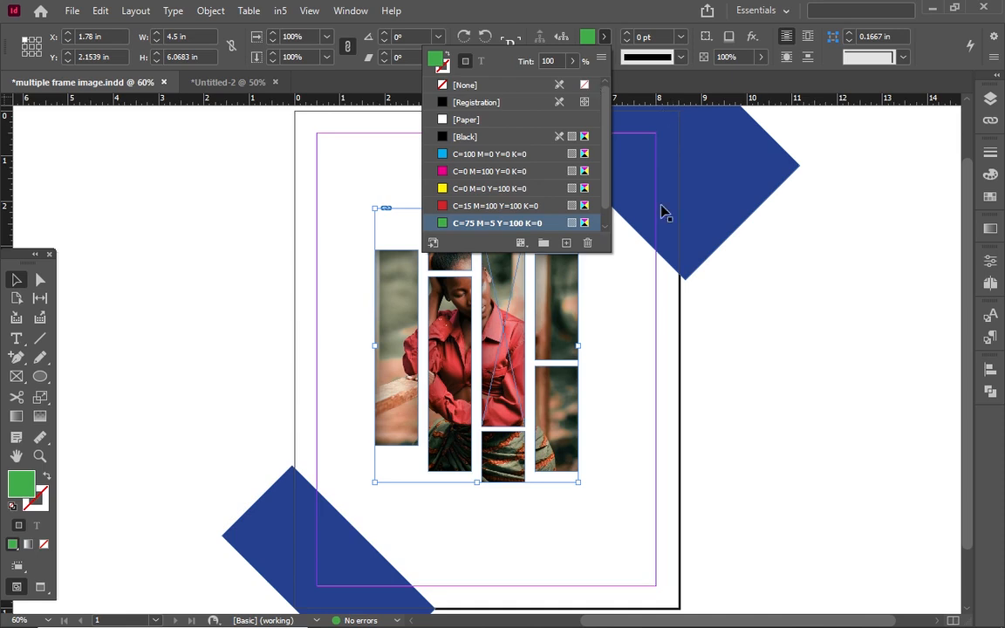
click(644, 312)
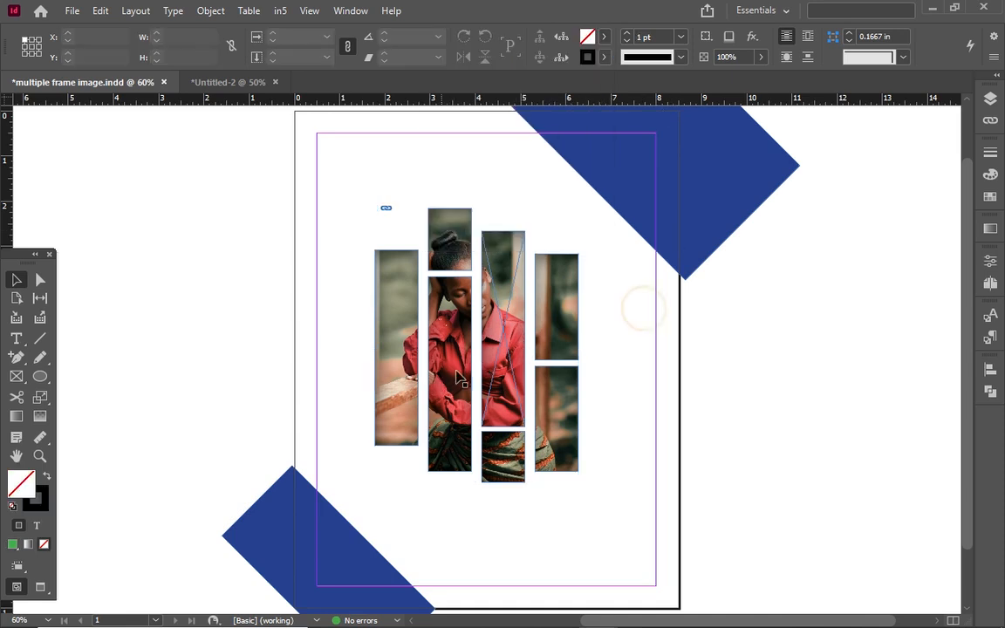
Select the photo inside the compound frame and set its transparency blending mode to Soft Light.
click(40, 279)
click(396, 324)
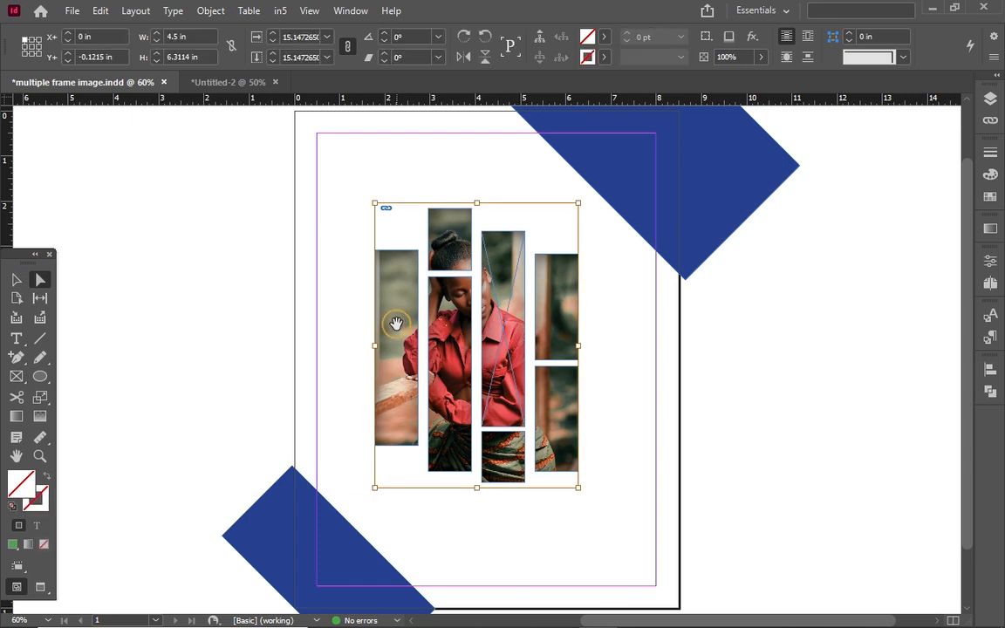
click(752, 35)
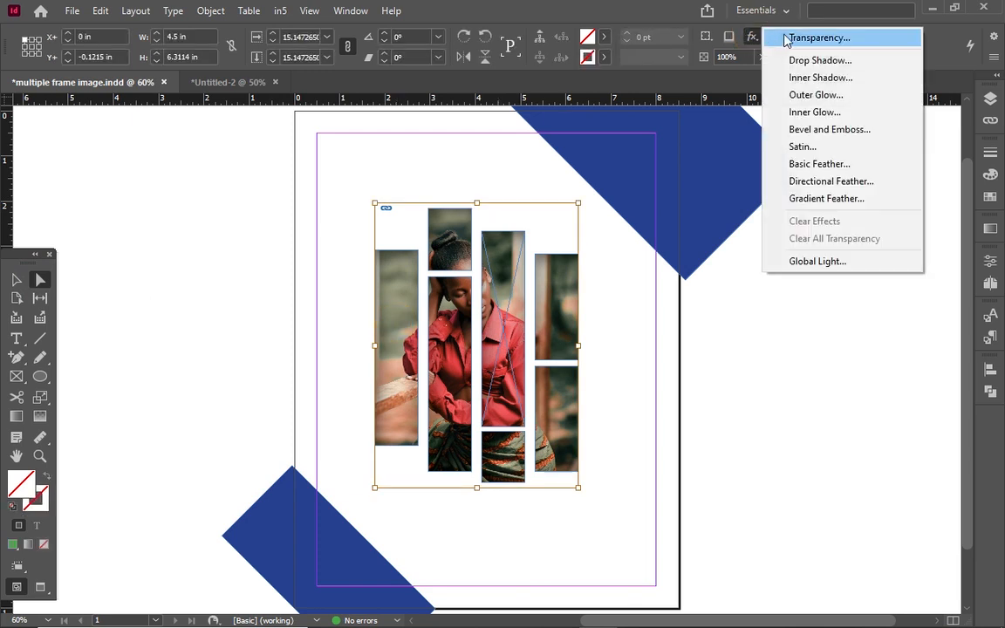
click(818, 38)
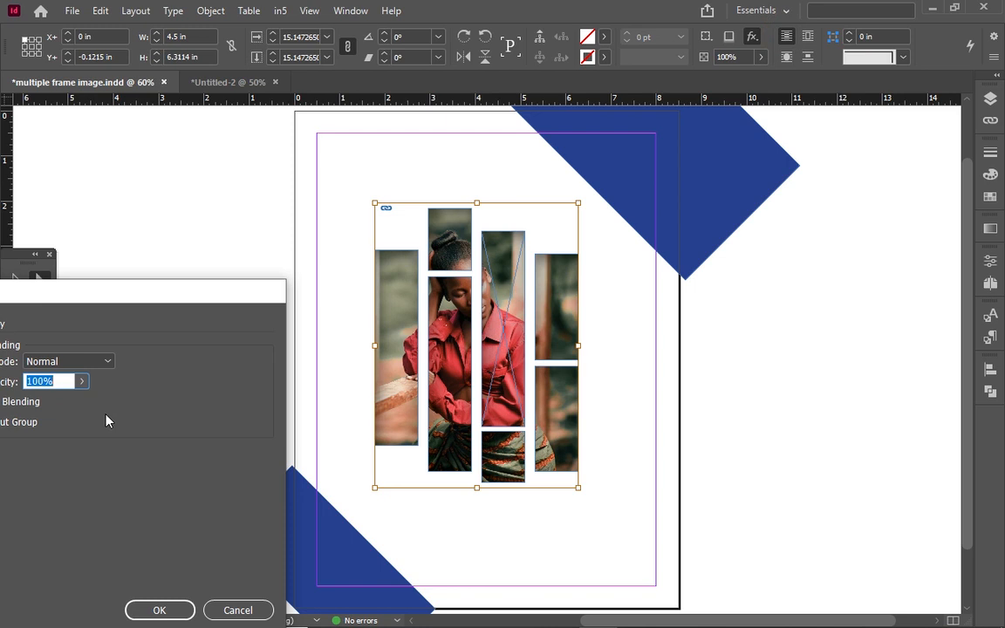
click(105, 360)
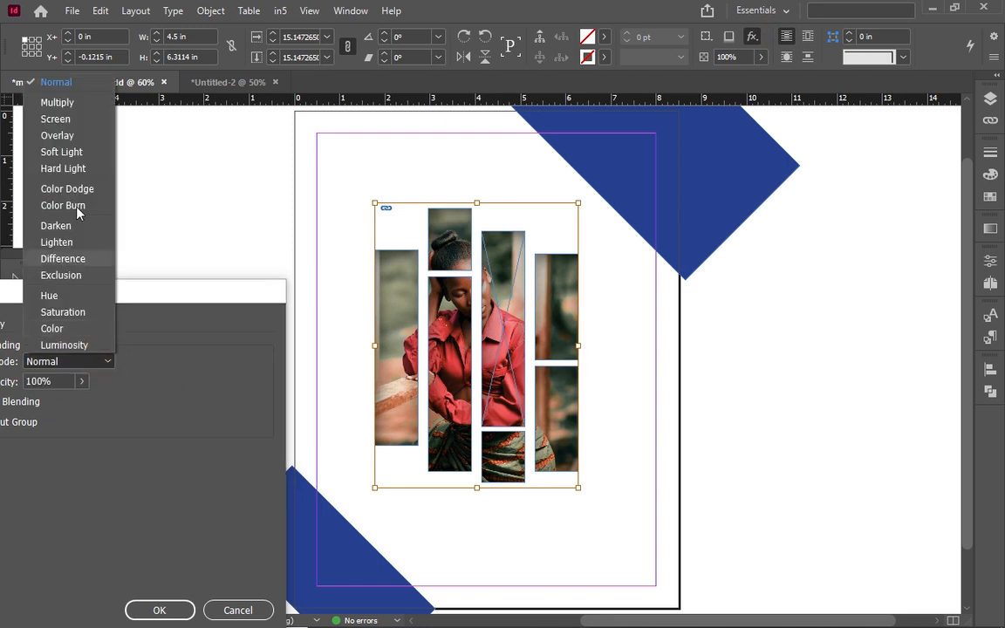
click(74, 151)
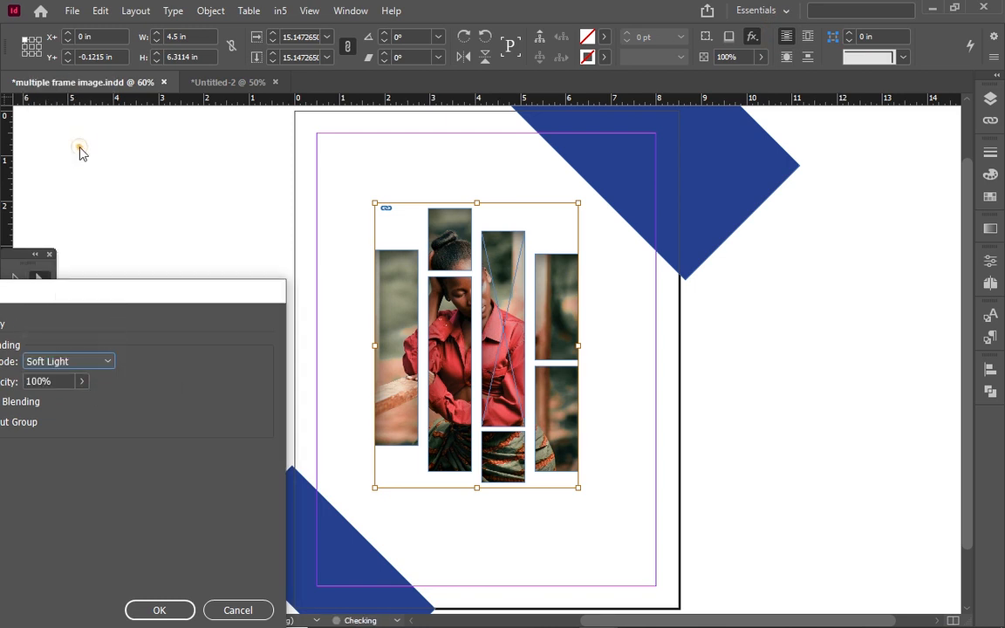
Change the photo's blending mode to Hard Light, keep its opacity at 100%, and apply the effect.
click(74, 361)
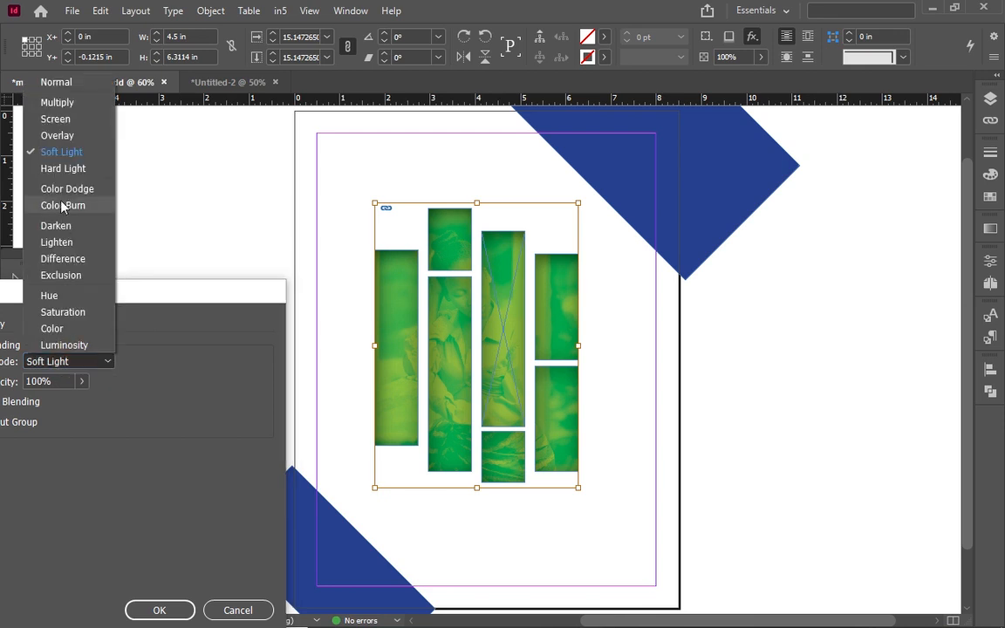
click(58, 168)
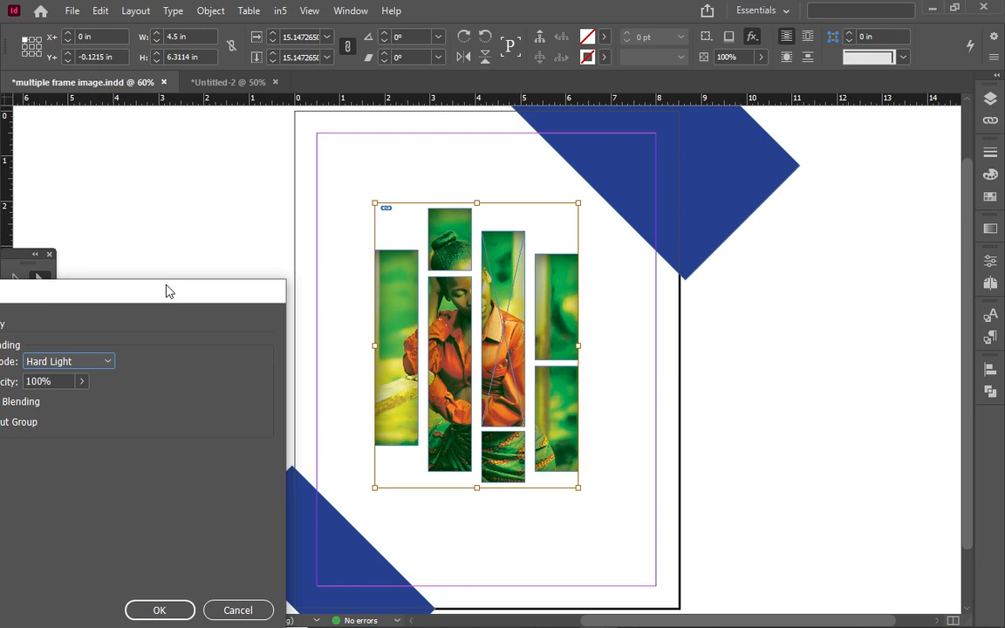
click(81, 381)
drag(83, 400, 19, 414)
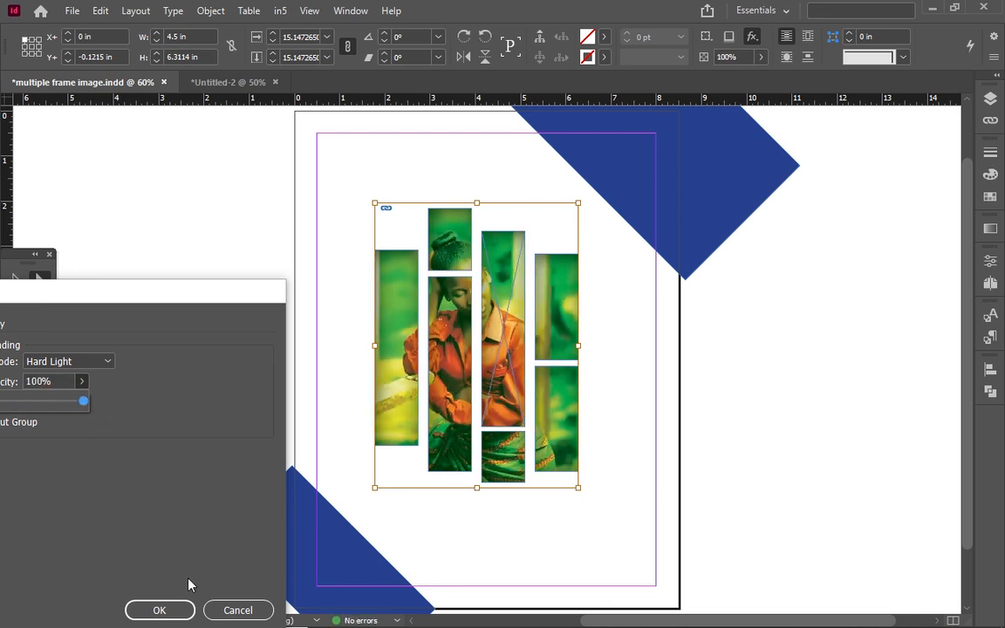
click(183, 609)
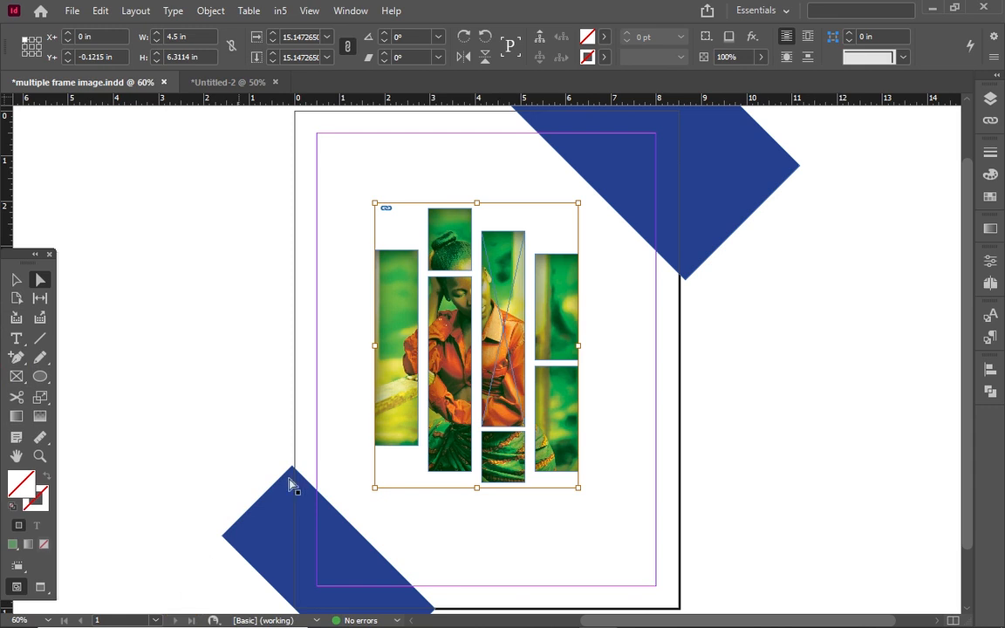
Create a new one-page Letter print document, 8.5 × 11 in, with 0.5 in margins and facing pages.
click(268, 478)
key(w)
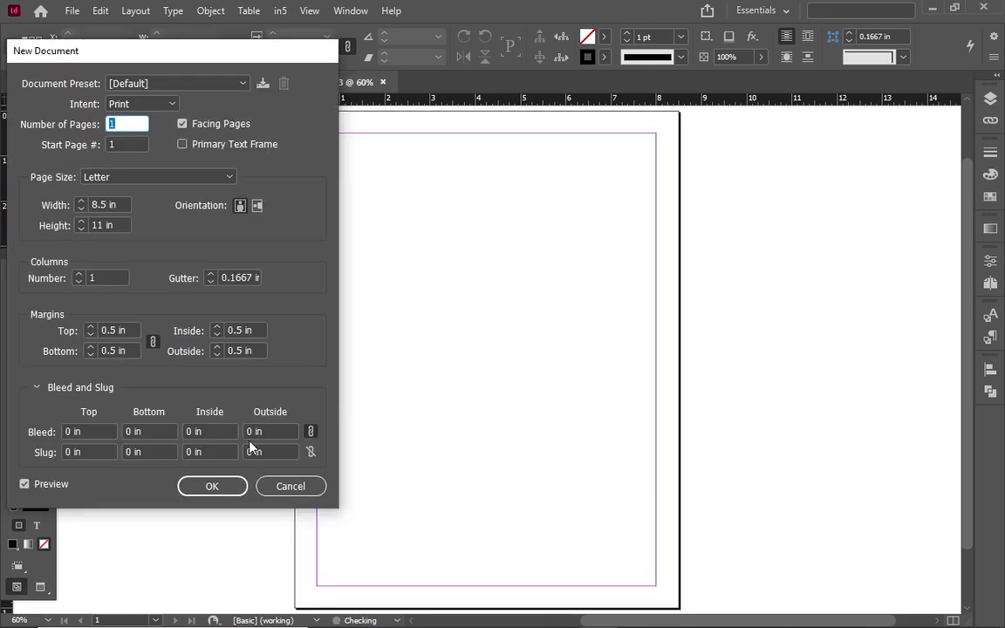
click(209, 485)
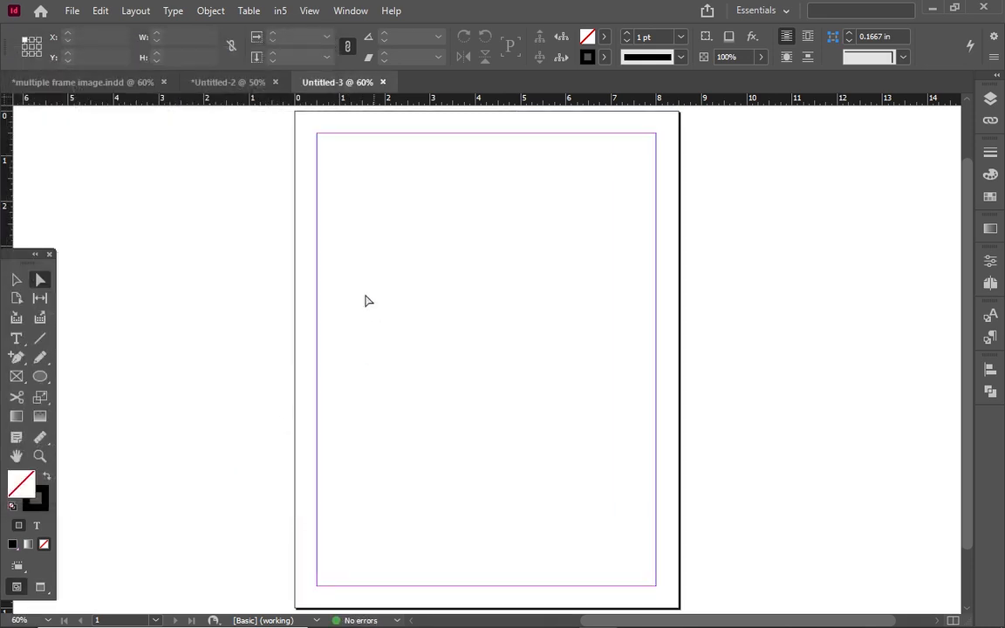
click(13, 342)
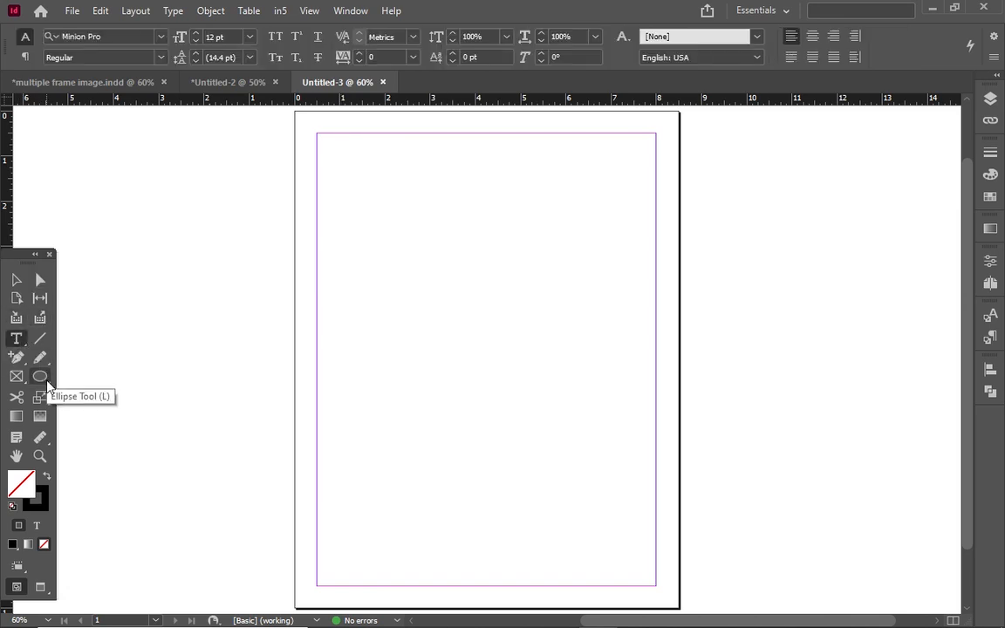
click(71, 12)
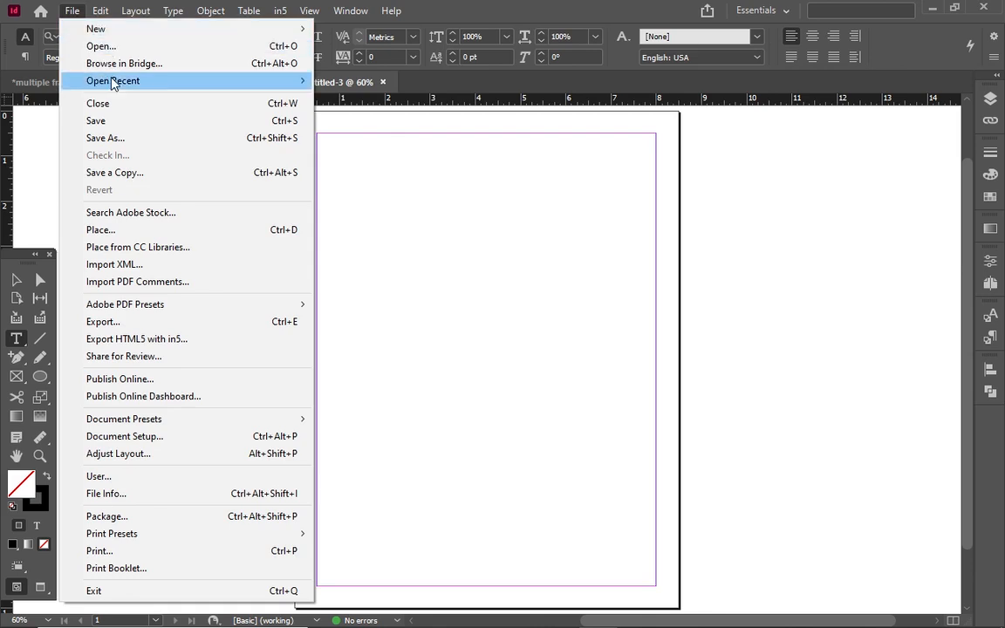
mouse_move(99, 33)
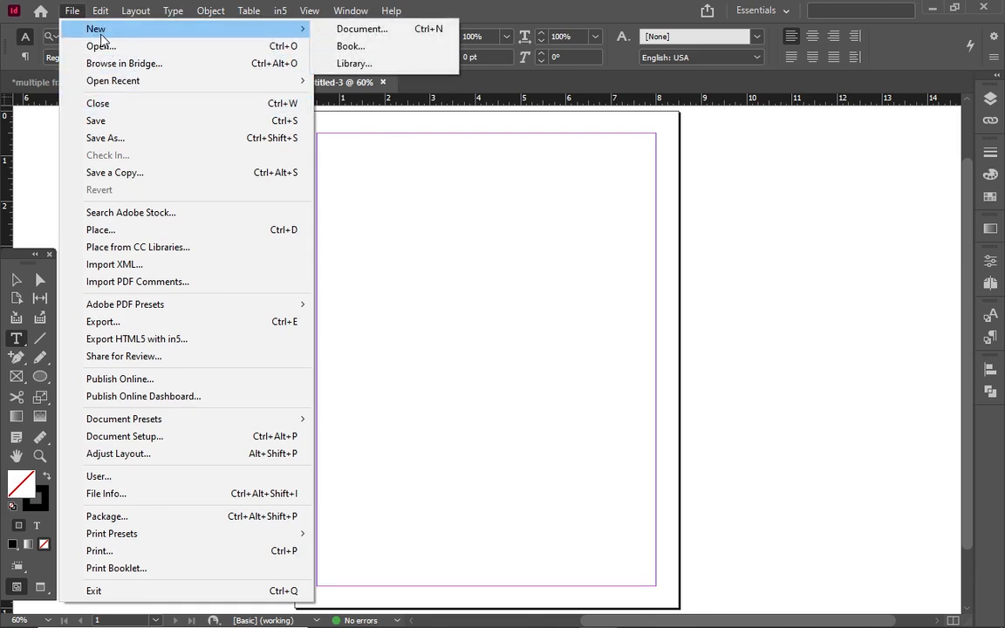
click(113, 237)
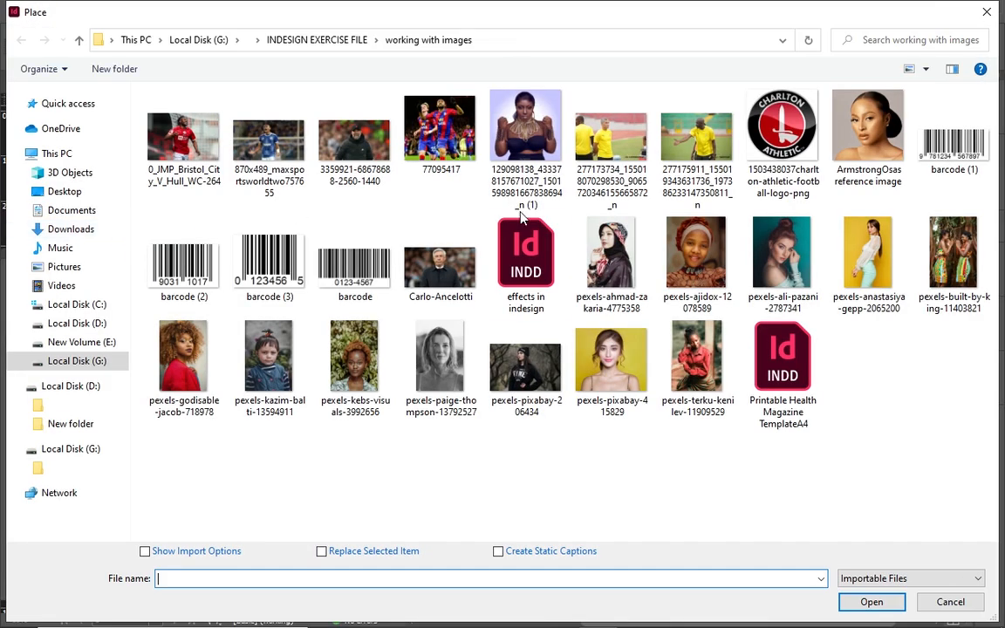
click(768, 152)
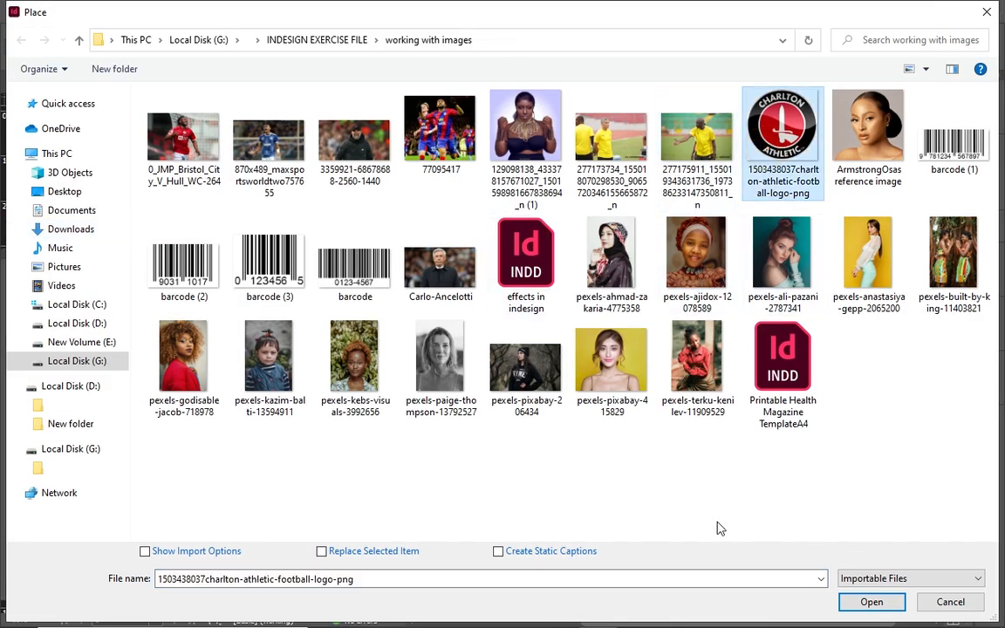
click(867, 601)
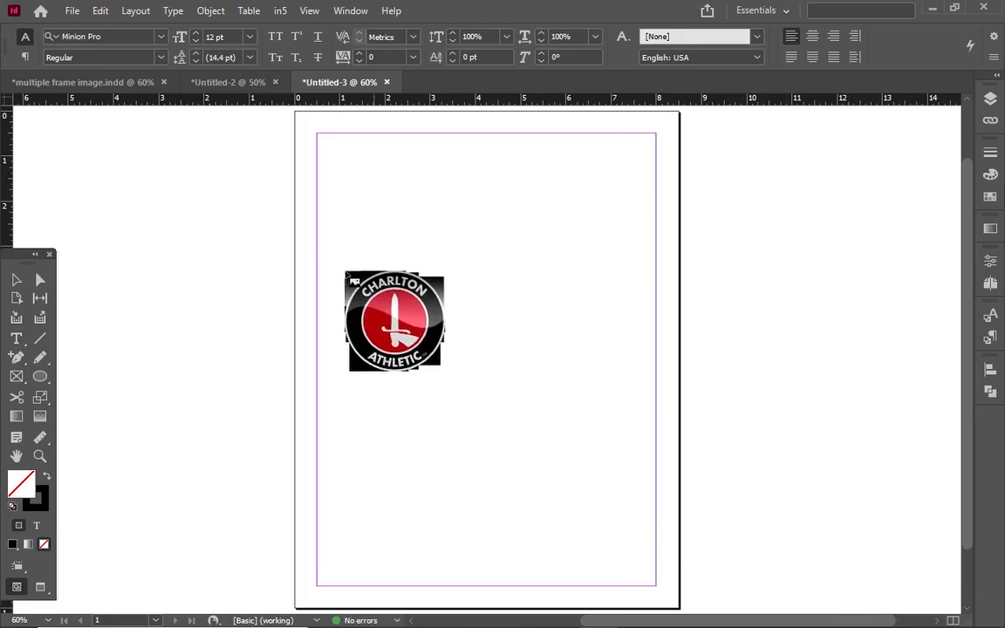
drag(343, 247, 434, 339)
click(399, 339)
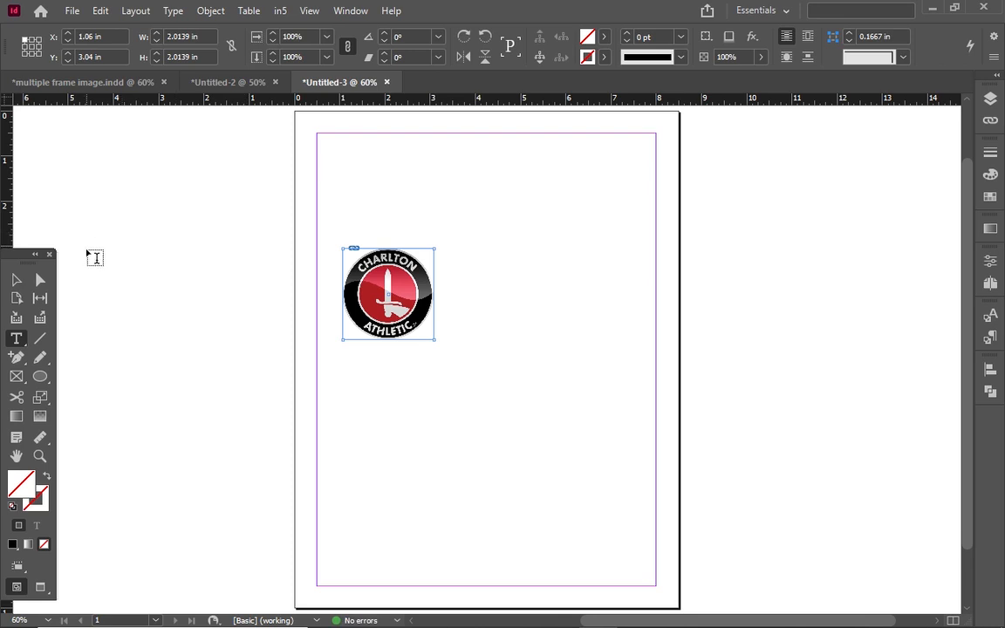
click(17, 279)
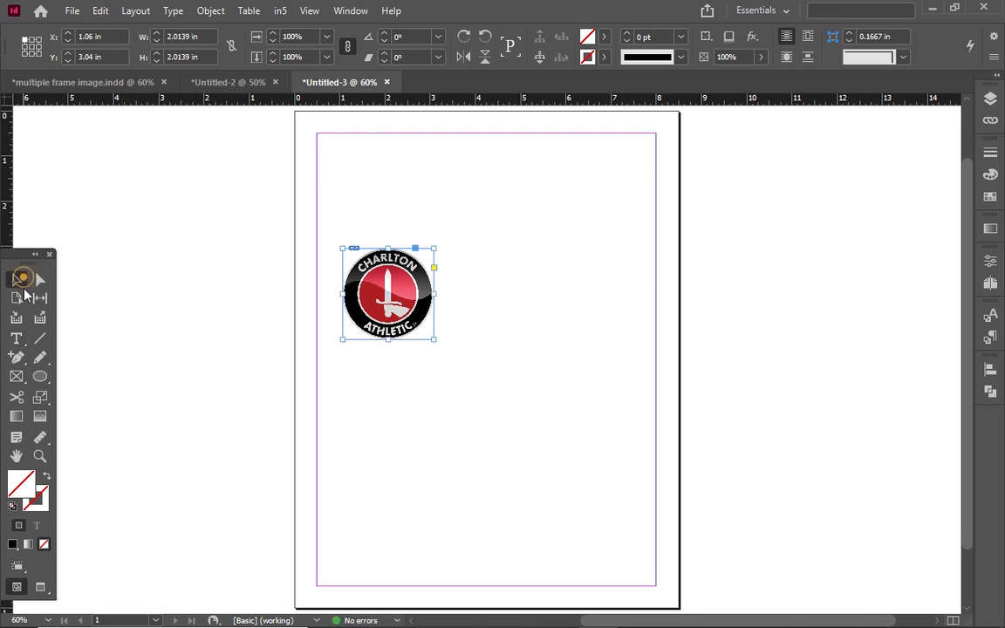
Draw a text frame to the right of the logo, enter CHARLTON FC and select all of its text.
click(17, 339)
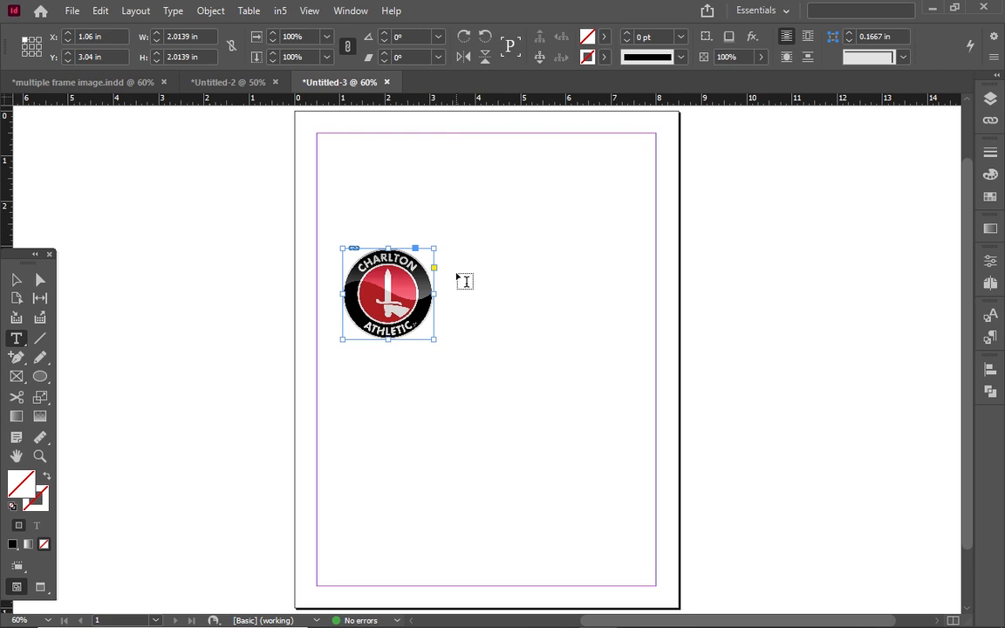
drag(445, 249, 624, 336)
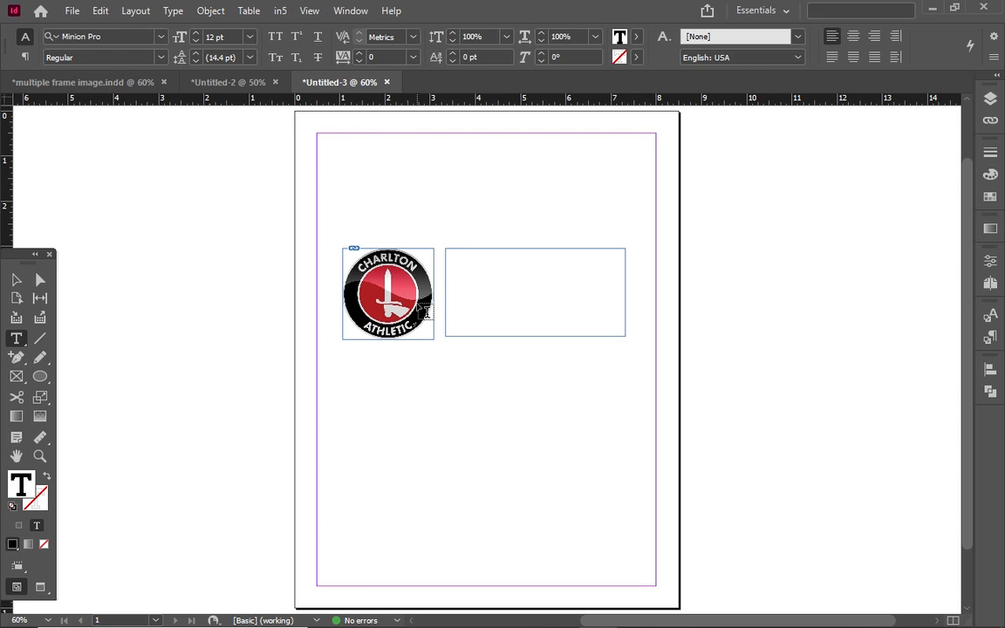
text(CHARLTON FC)
key(ctrl+a)
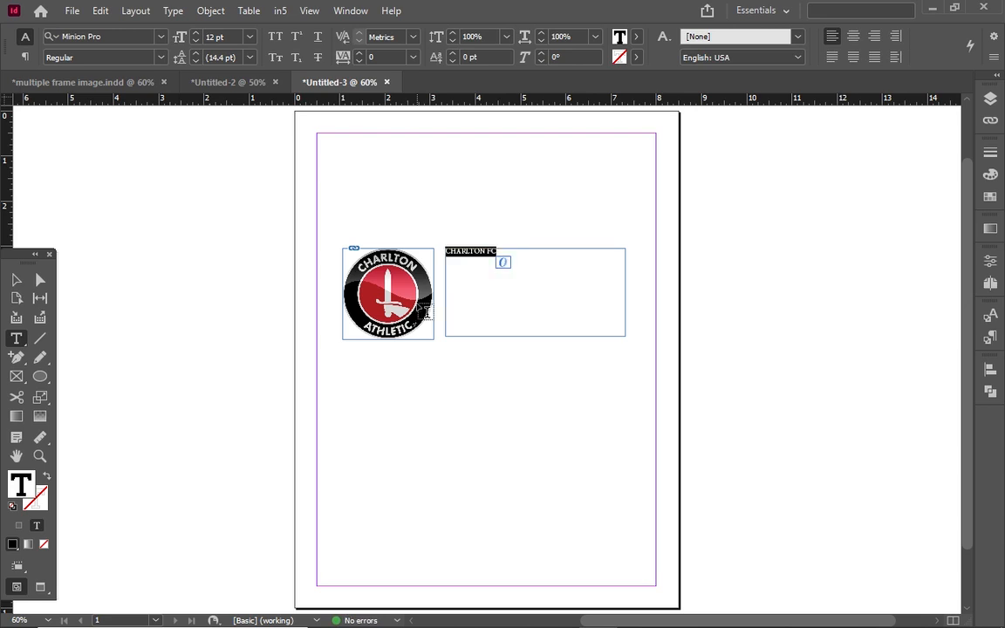
Set the CHARLTON FC text to 60 pt and widen its frame to about 6.76 in so it fits on one line.
click(249, 39)
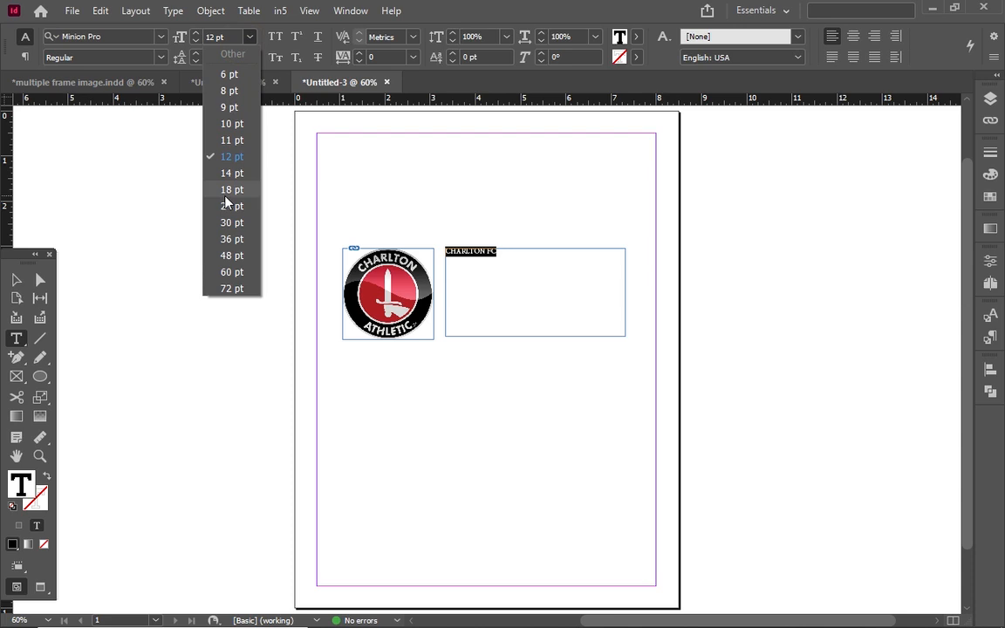
click(226, 273)
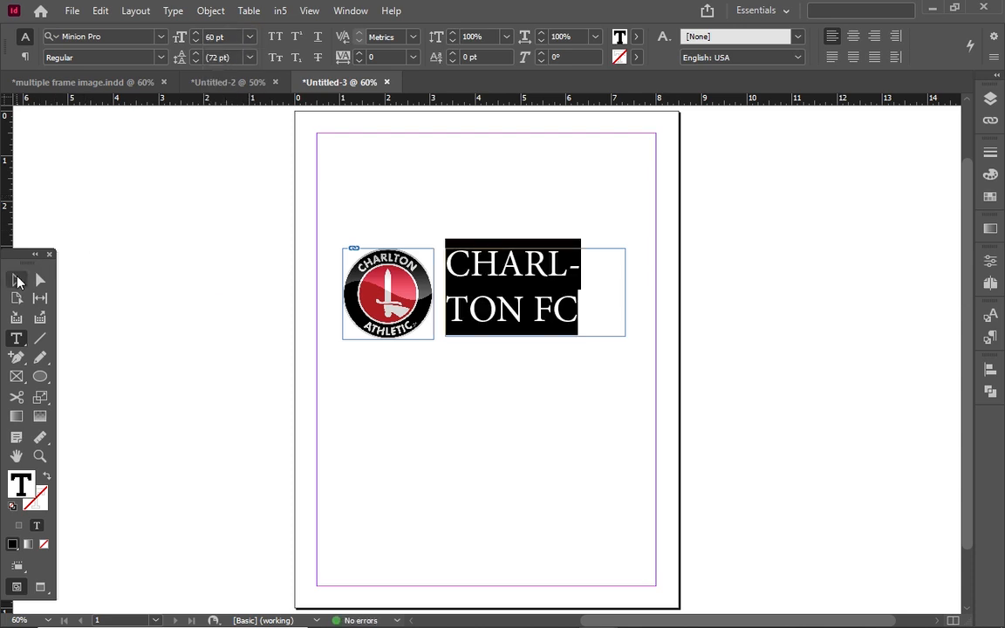
click(17, 279)
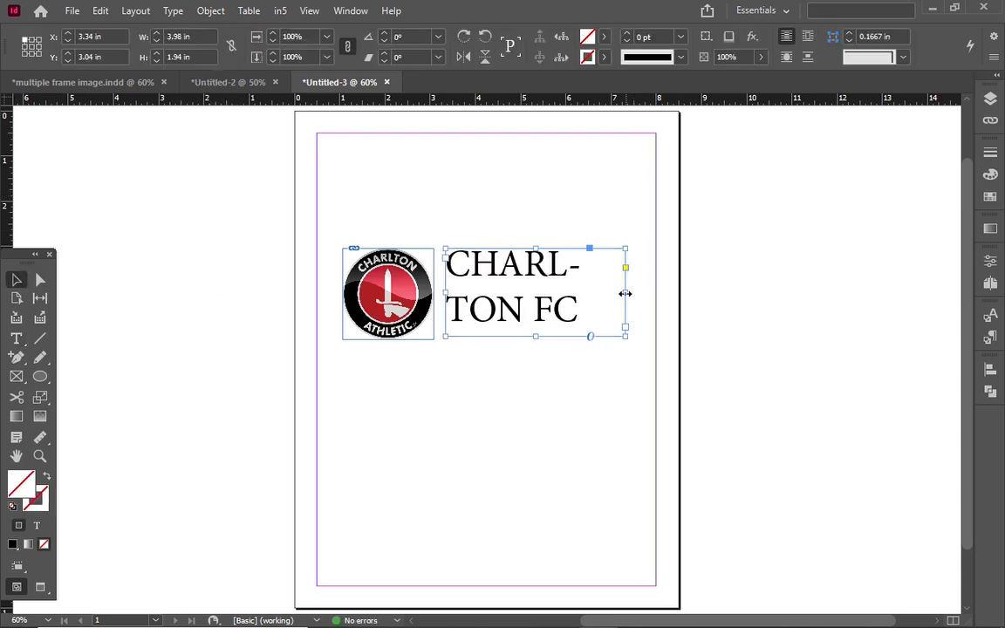
drag(625, 295, 688, 295)
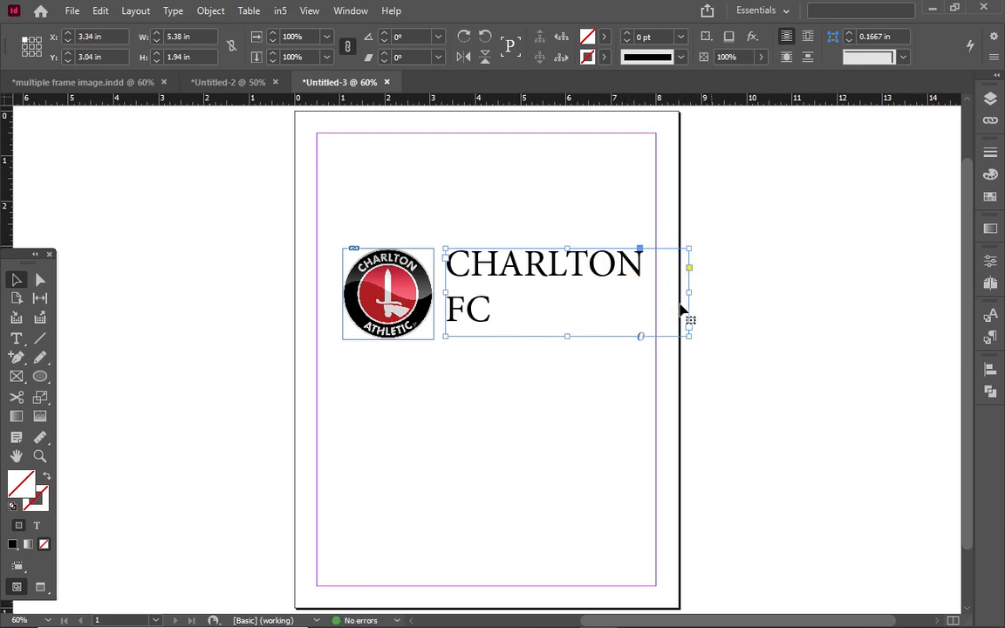
drag(688, 291, 751, 291)
Nudge the logo horizontally to X 0.5183 in, toward the page's left edge, and switch the page to preview mode.
click(420, 296)
key(Left)
key(Left)
key(Left)
key(Left)
key(Left)
key(Left)
key(Left)
key(Left)
key(Left)
key(Left)
key(Left)
key(Left)
key(Left)
key(Left)
key(Left)
key(Left)
key(Left)
key(Left)
key(Left)
key(Left)
key(Left)
key(Left)
key(Left)
key(Left)
key(Left)
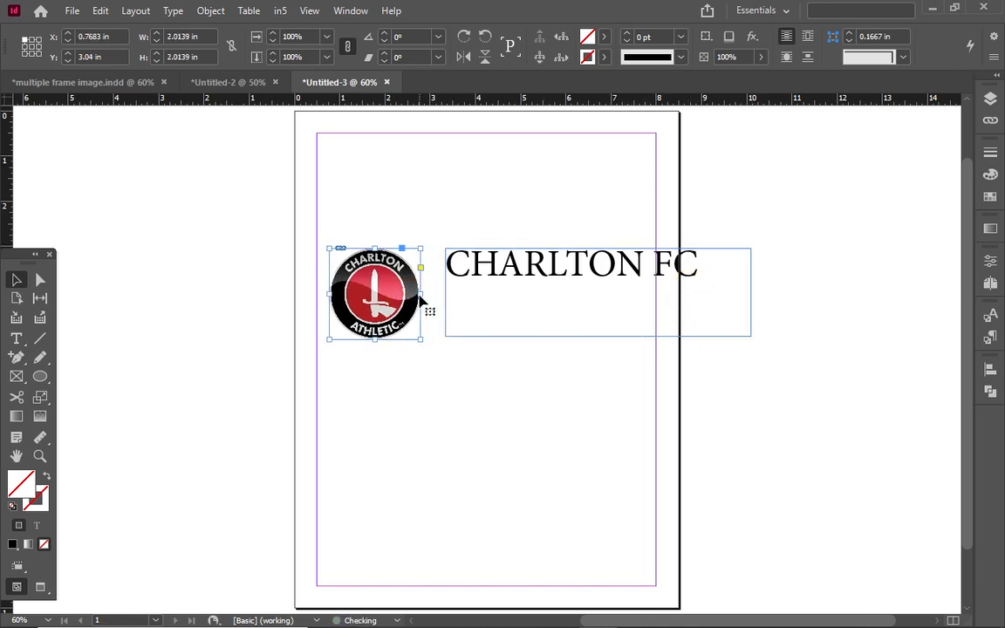
key(w)
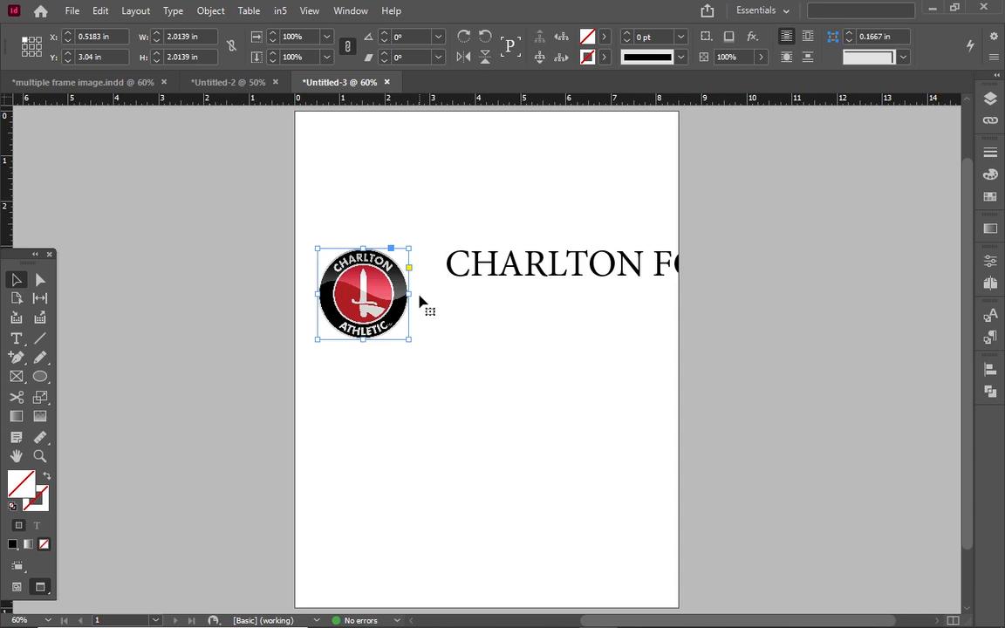
Move the CHARLTON FC text frame directly beside the logo, to about X 2.53 in, Y 3.72 in, and deselect it.
click(519, 278)
drag(519, 279, 484, 311)
click(528, 244)
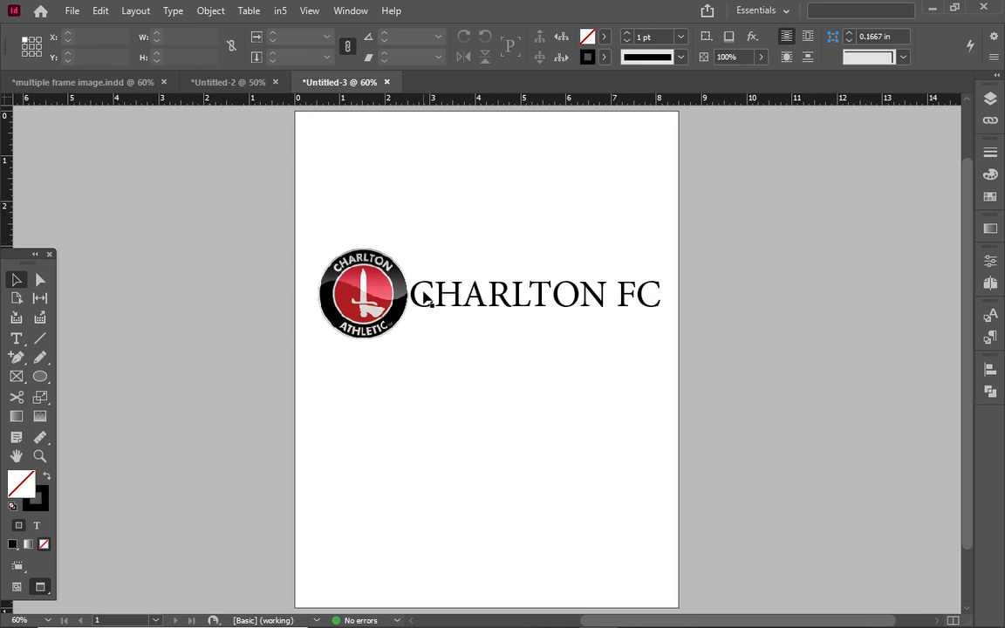
Examine the separate text frame, logo frame and image content by selecting each of them in turn.
click(490, 300)
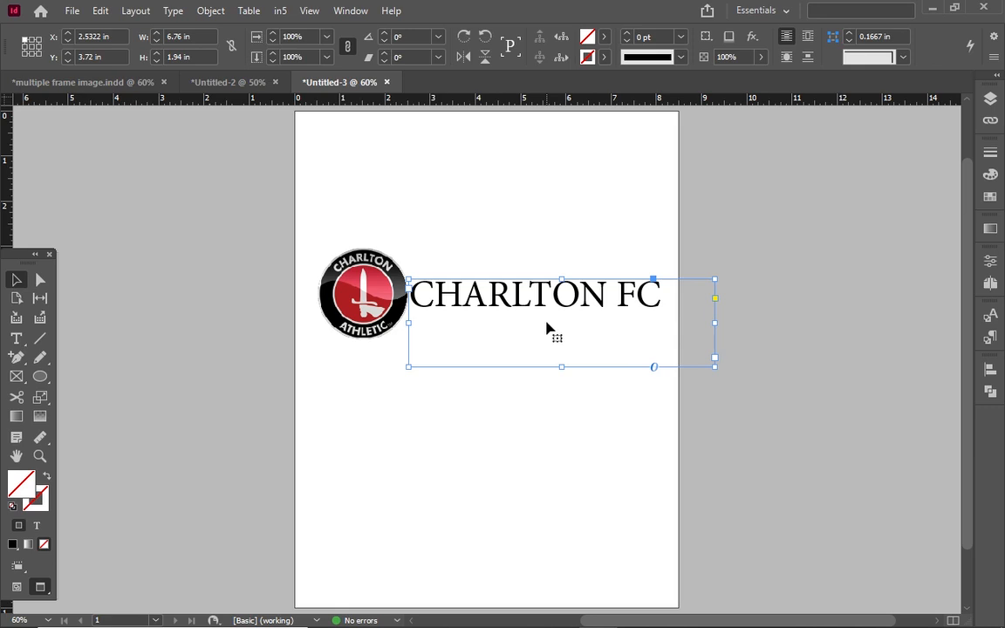
click(362, 290)
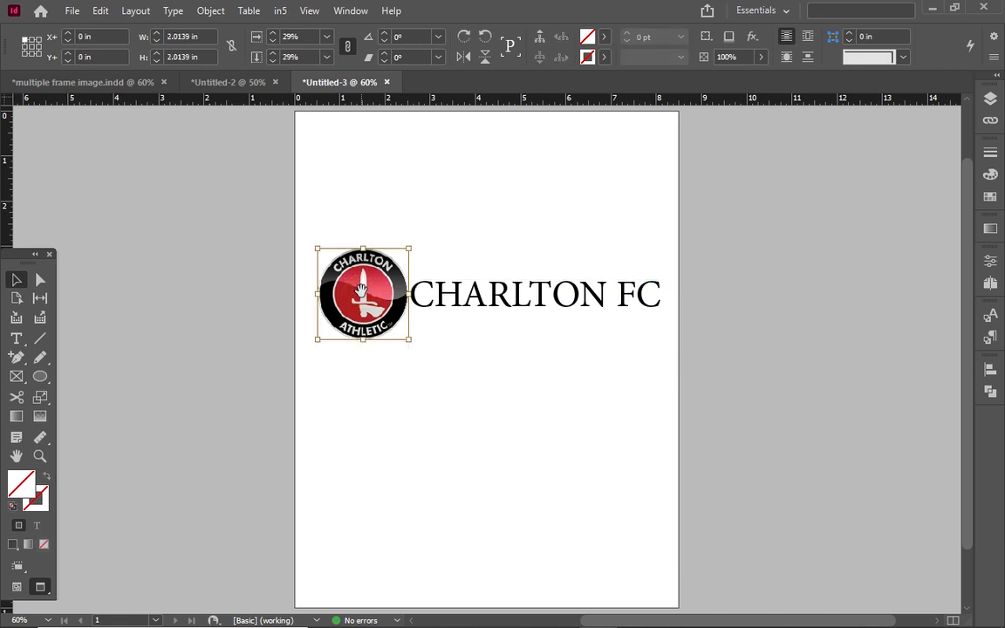
click(494, 301)
click(362, 293)
click(390, 253)
click(386, 254)
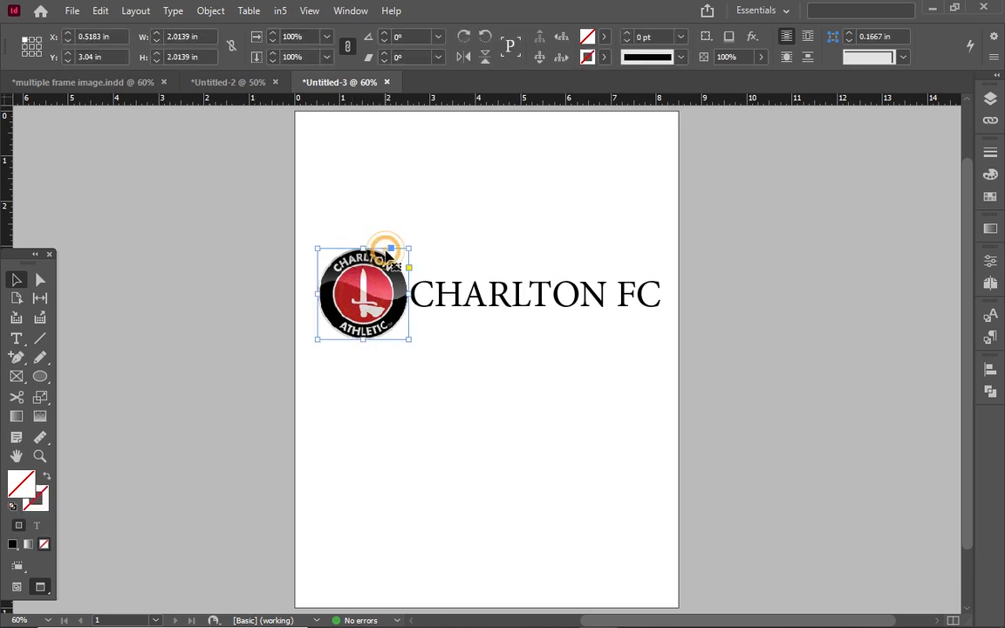
click(386, 255)
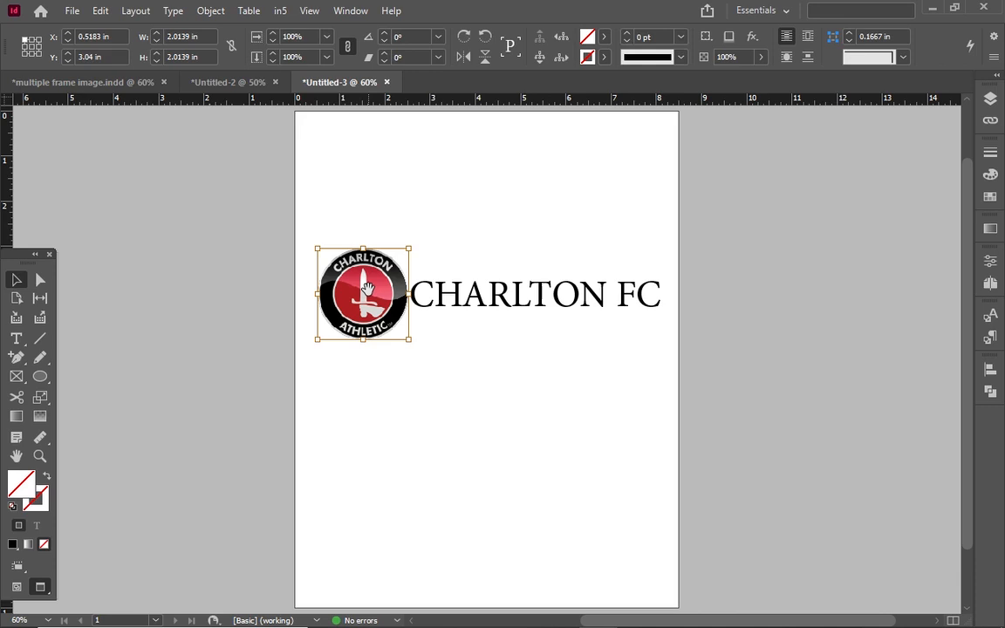
click(404, 225)
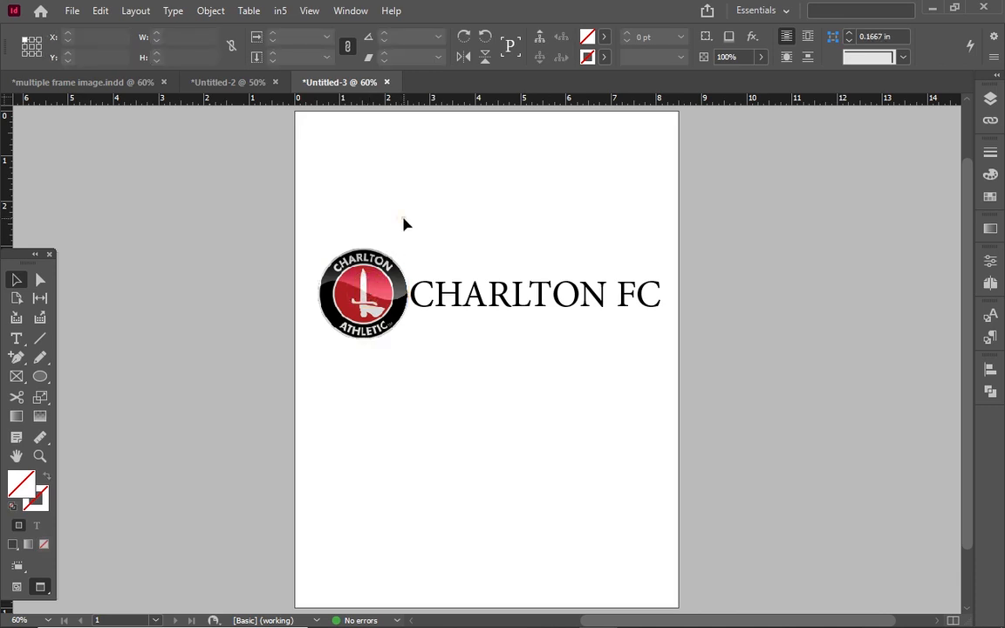
click(394, 269)
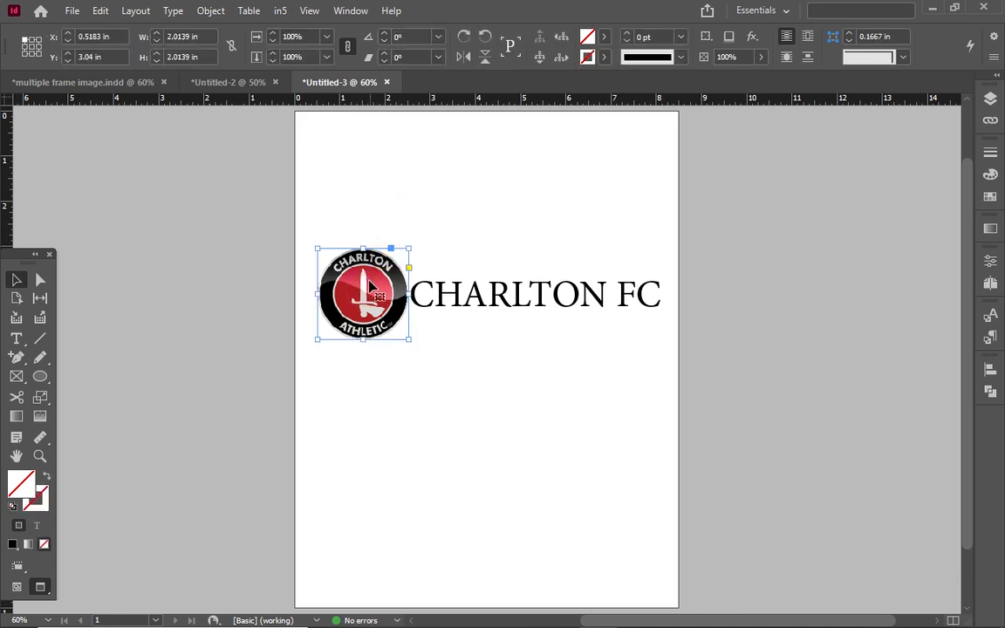
click(367, 281)
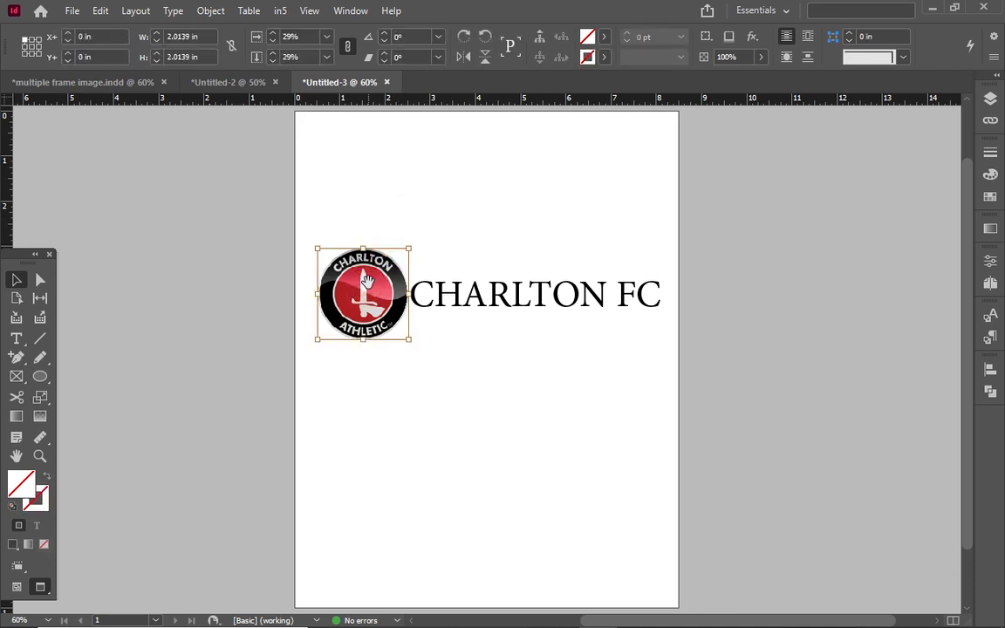
Place the image pexels-pixabay-415829 into the logo's frame and undo the replacement.
click(72, 11)
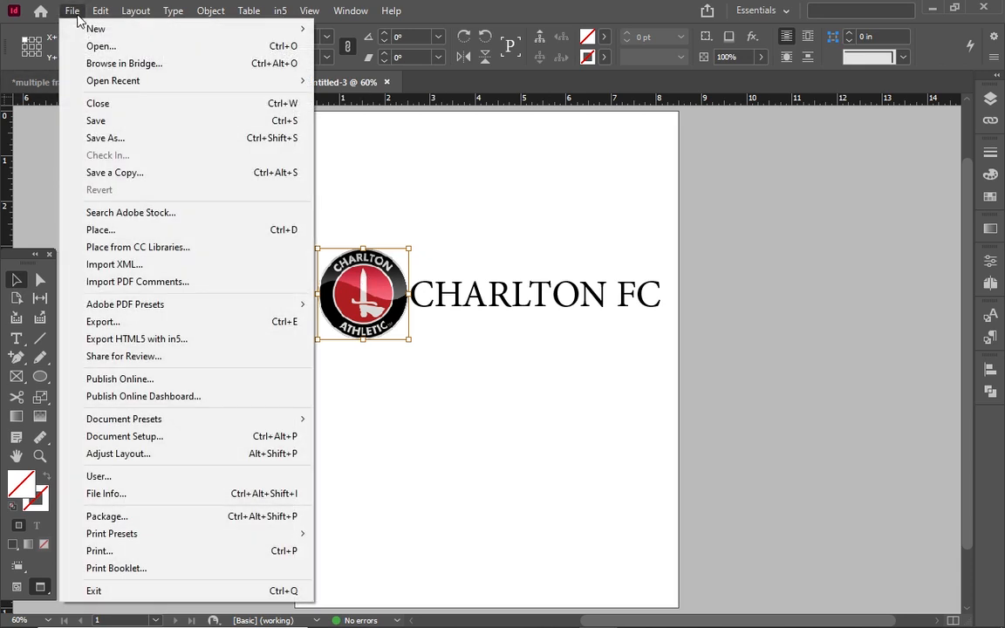
click(104, 230)
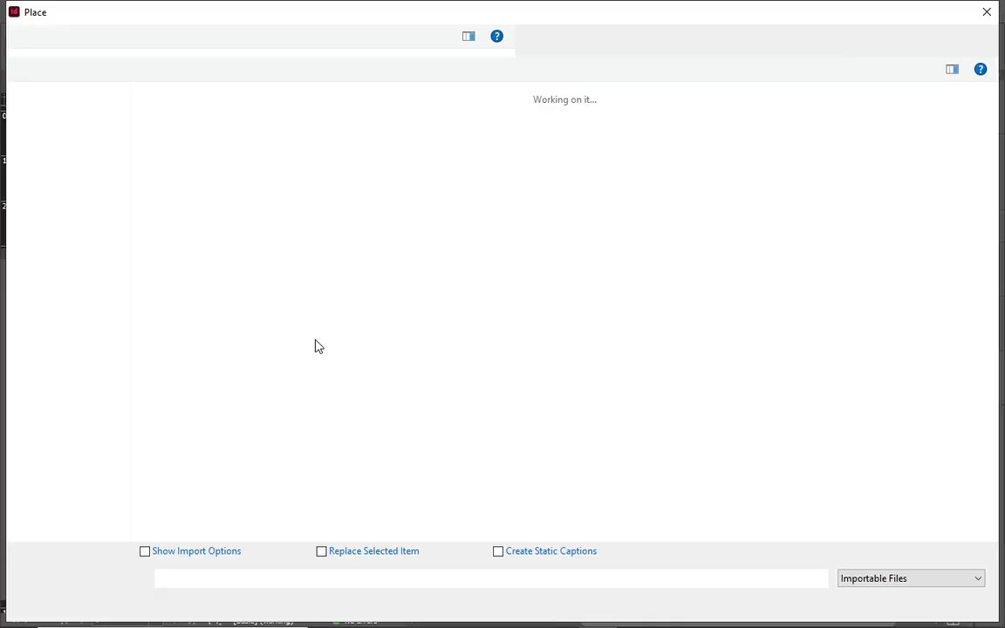
click(608, 372)
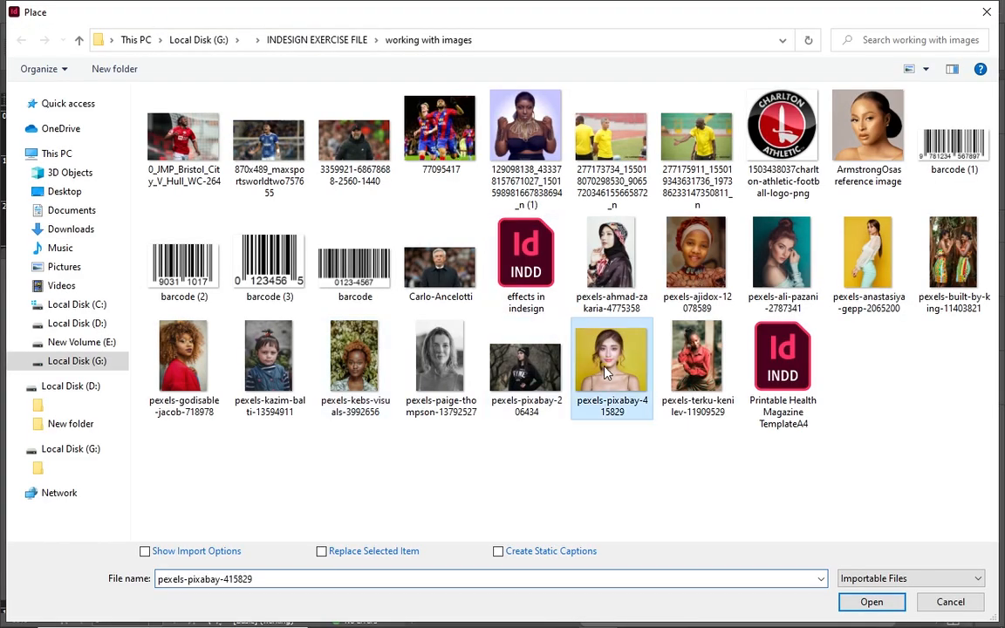
click(868, 600)
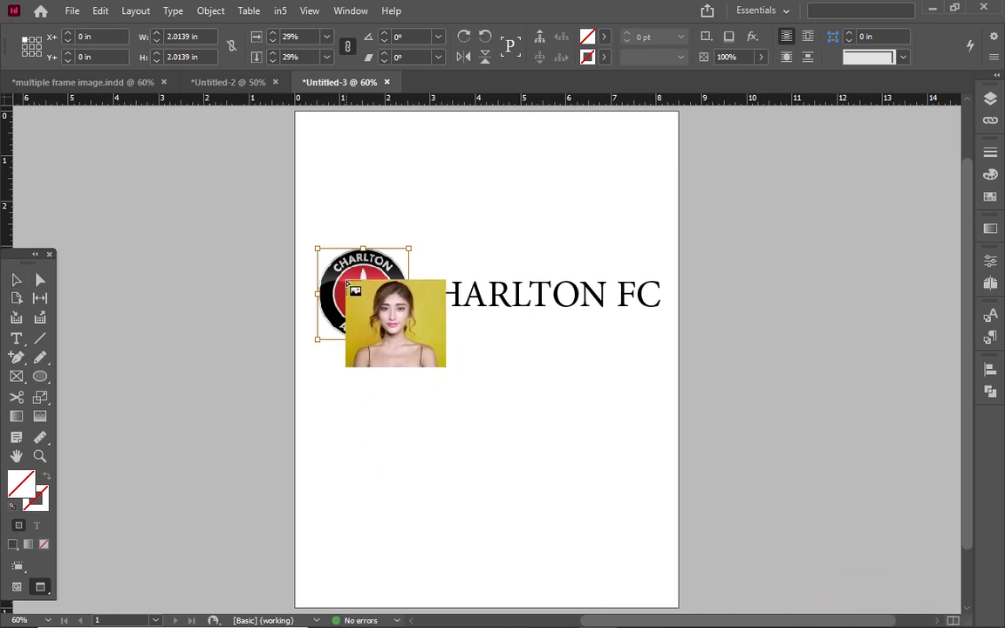
click(347, 285)
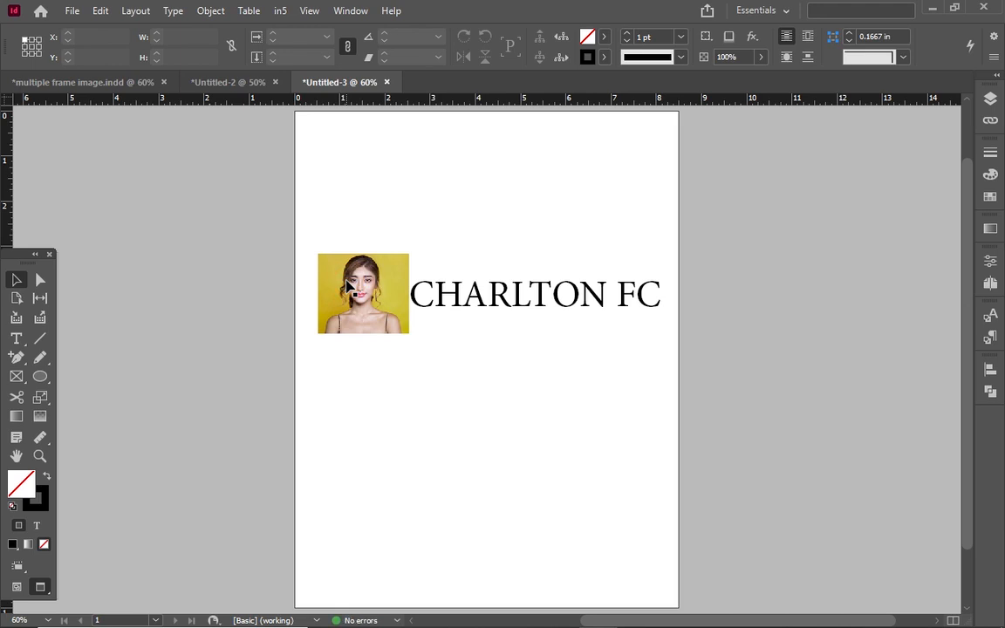
key(ctrl+z)
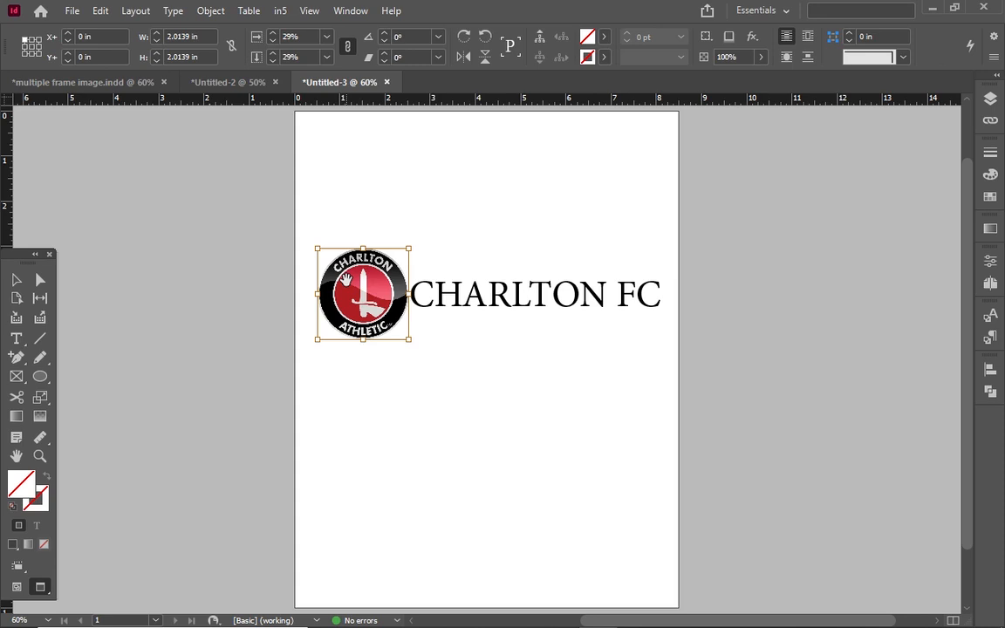
Try shrinking the logo's frame to about 1.29 in square beside the text, and undo the resize.
key(Escape)
drag(320, 431, 381, 337)
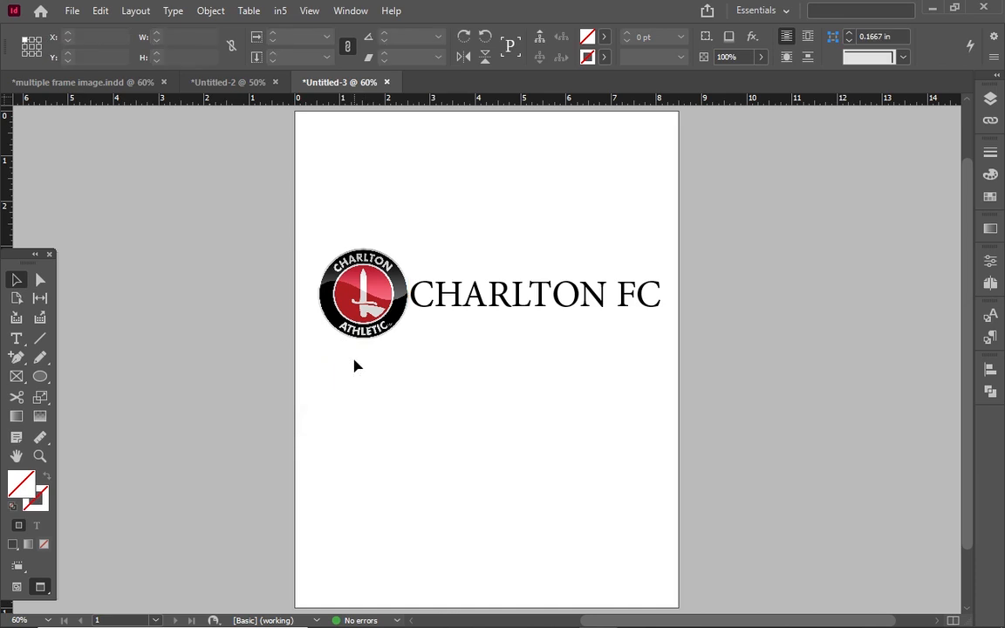
click(400, 307)
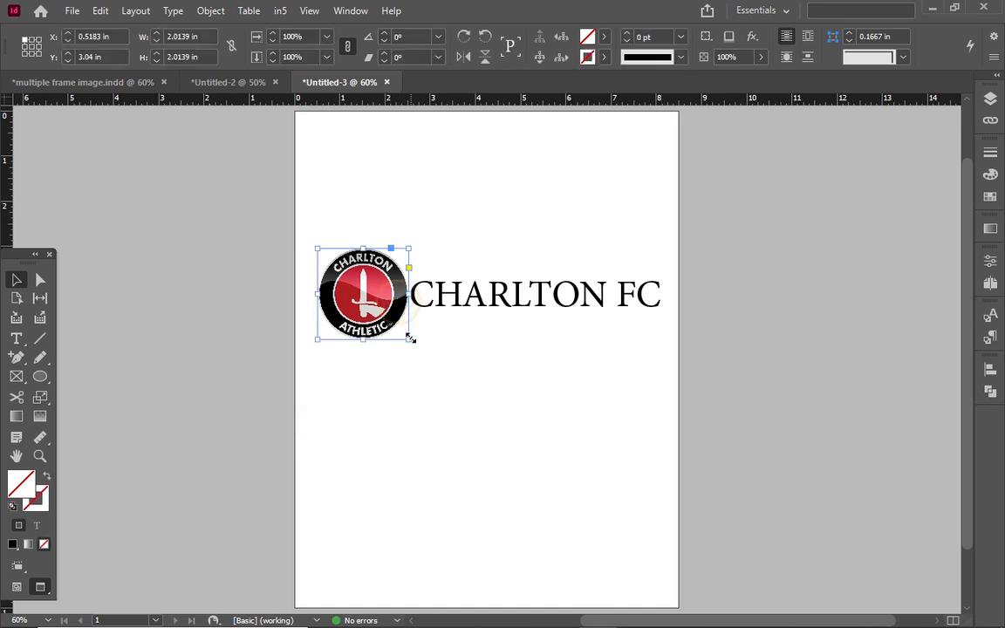
drag(410, 337, 389, 322)
click(464, 294)
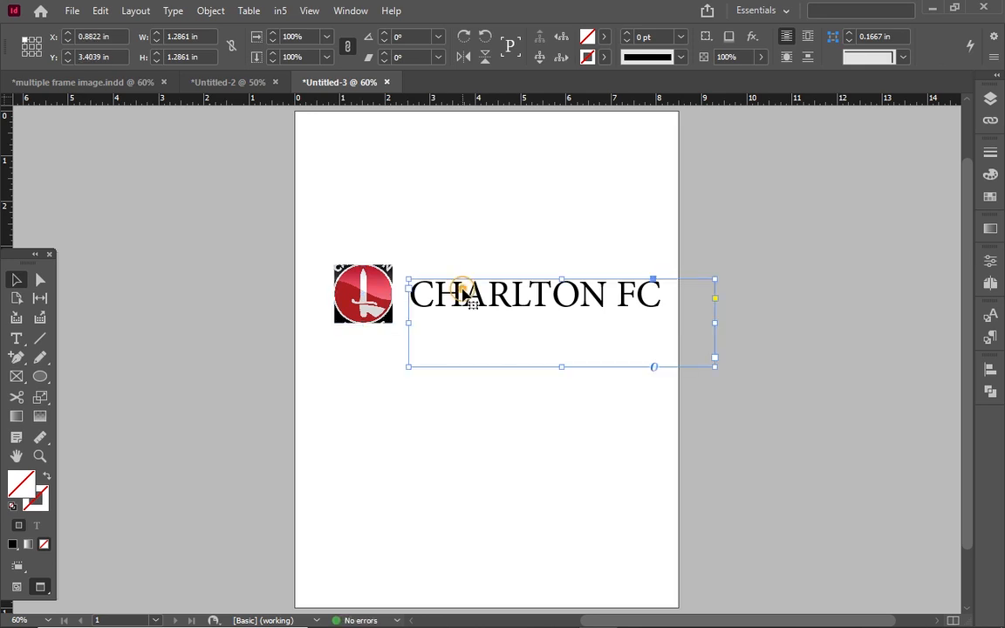
double_click(412, 295)
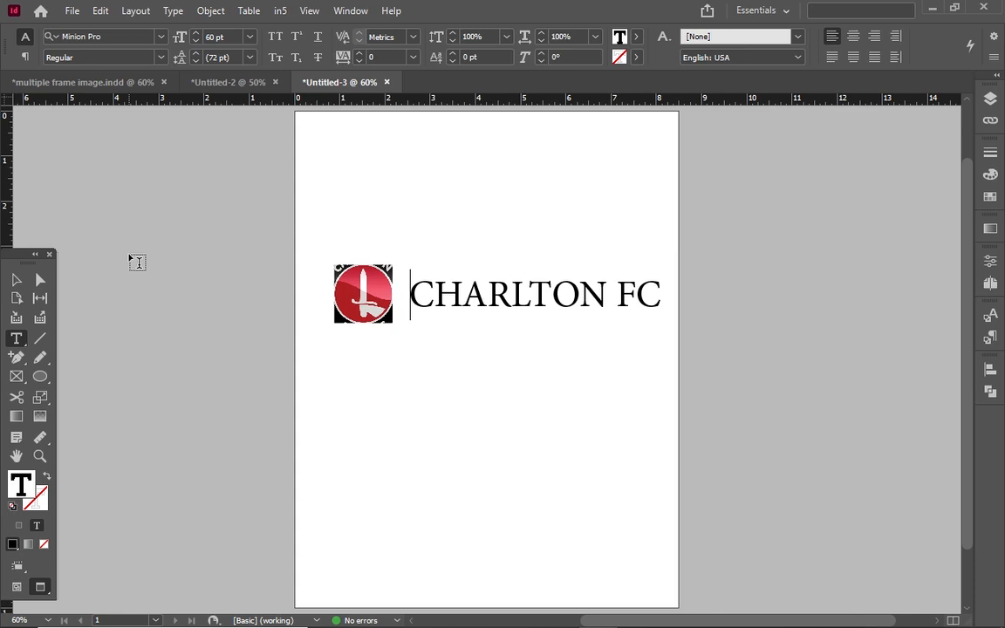
click(18, 282)
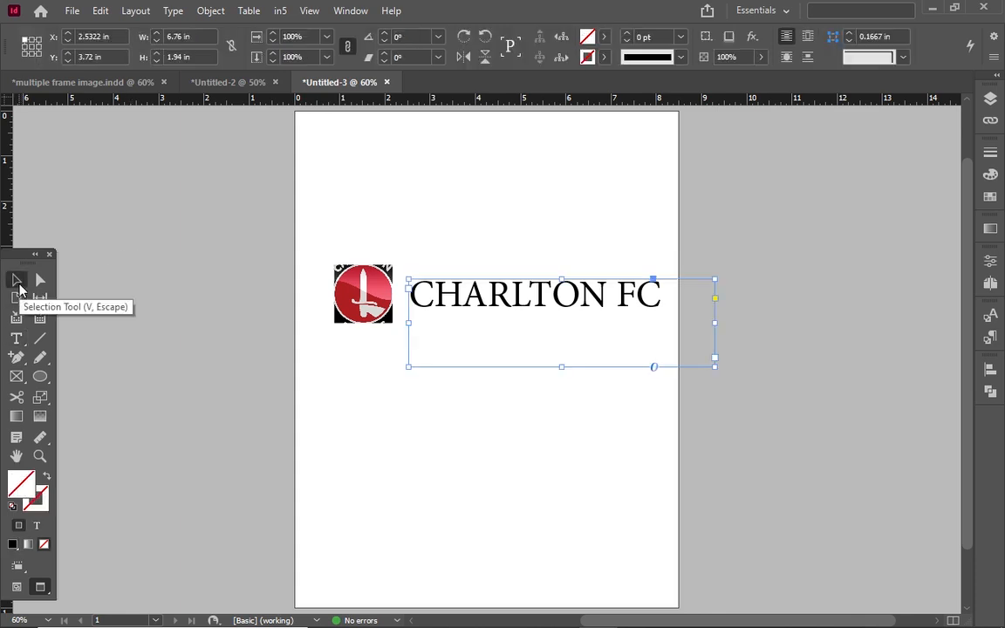
key(ctrl+z)
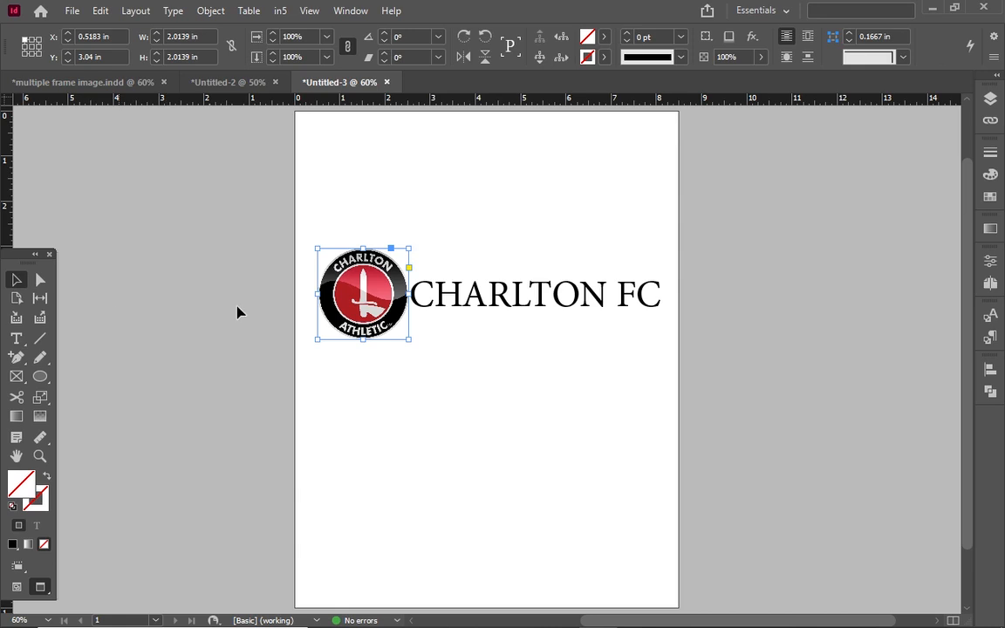
Copy the logo and move the CHARLTON FC text frame to the lower part of the page, about X 1.74 in, Y 7.4 in.
right_click(367, 261)
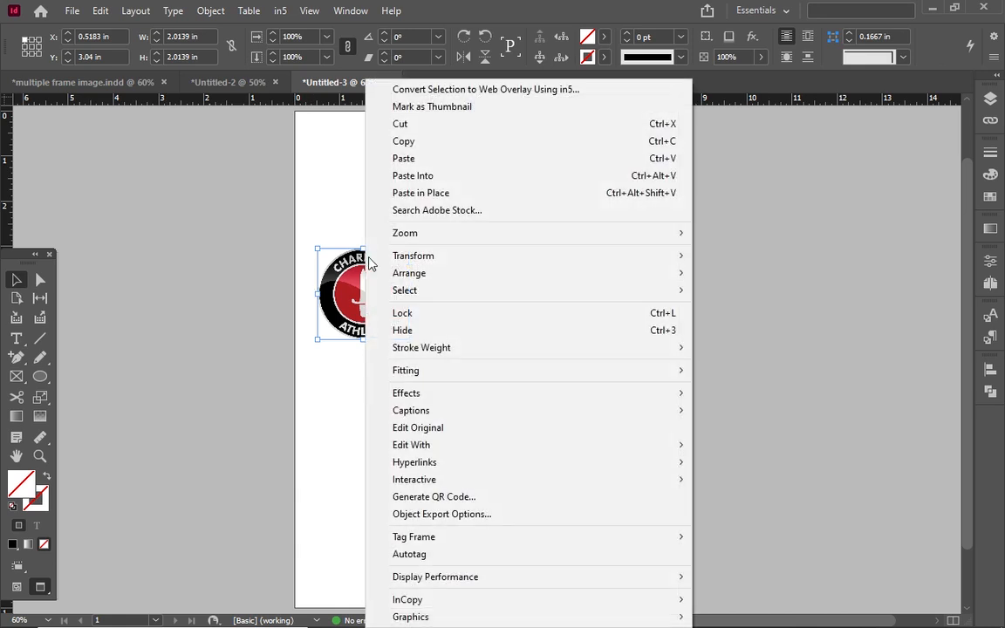
click(417, 141)
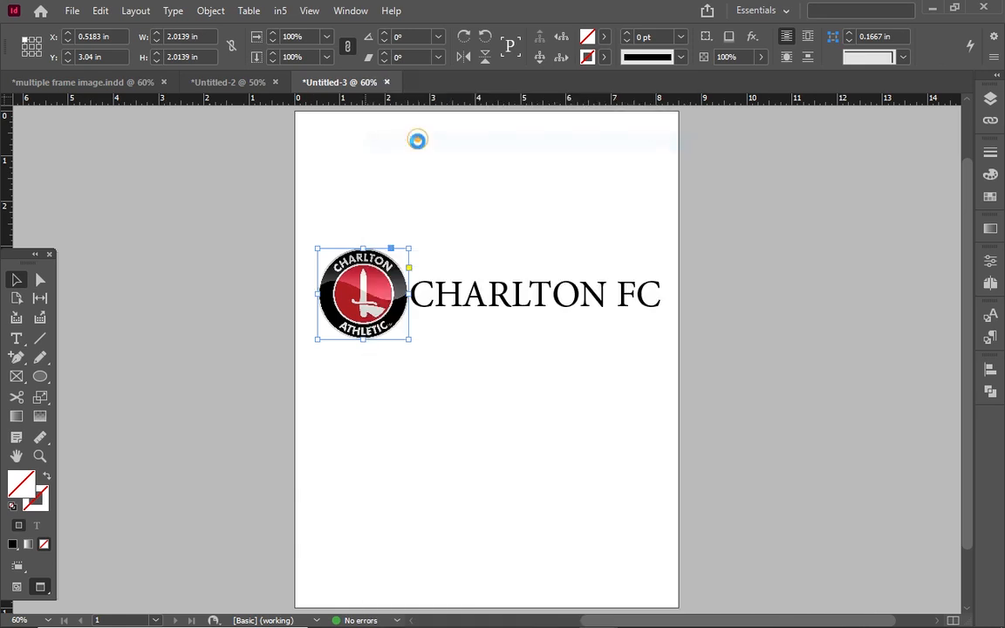
click(447, 315)
drag(435, 295, 398, 464)
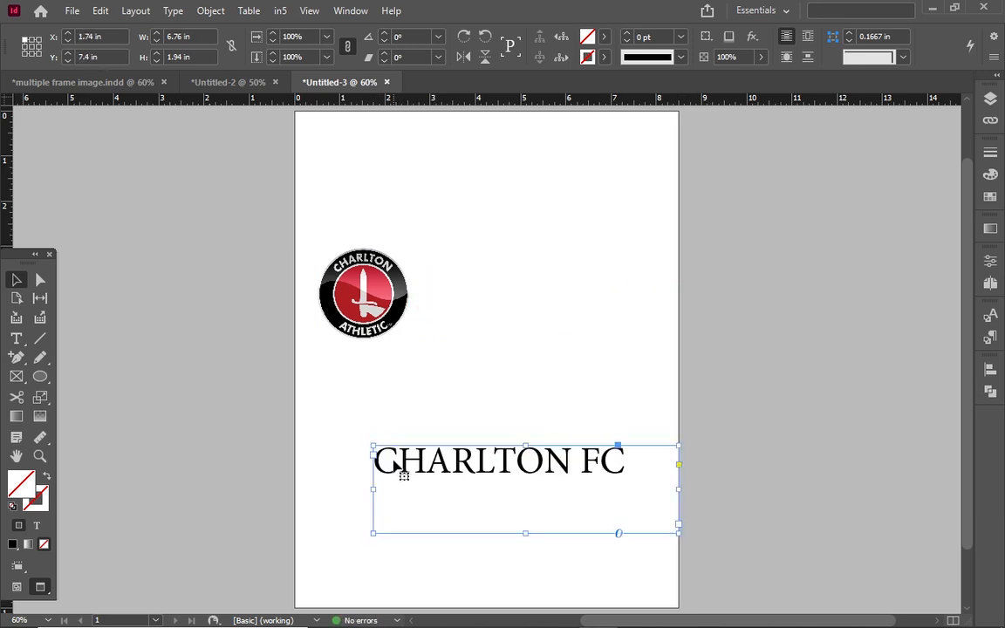
Paste the copied logo inline at the start of the CHARLTON FC text, and delete the original standalone logo.
double_click(397, 468)
click(375, 461)
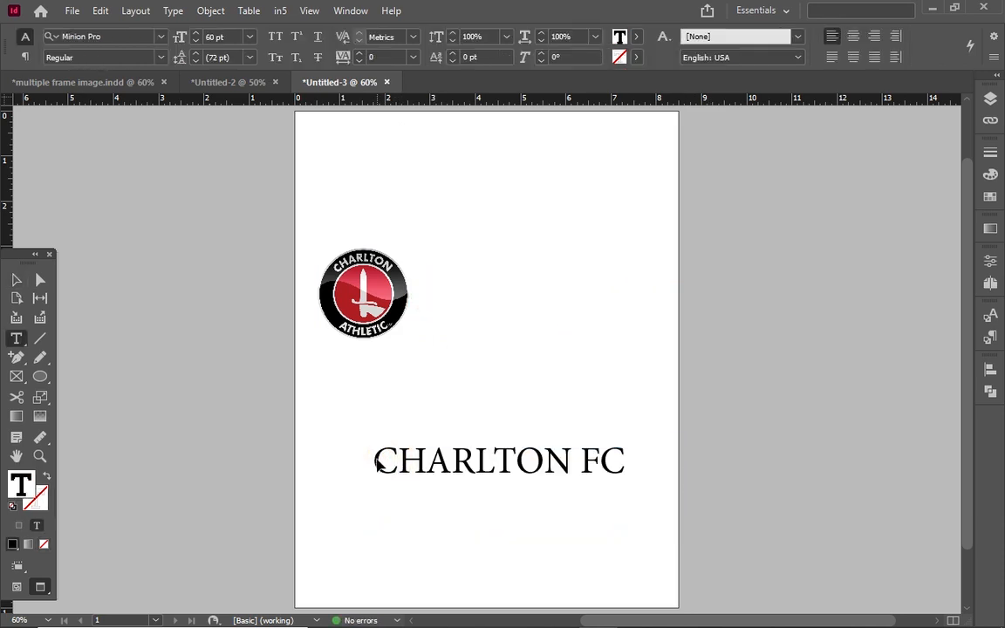
key(Return)
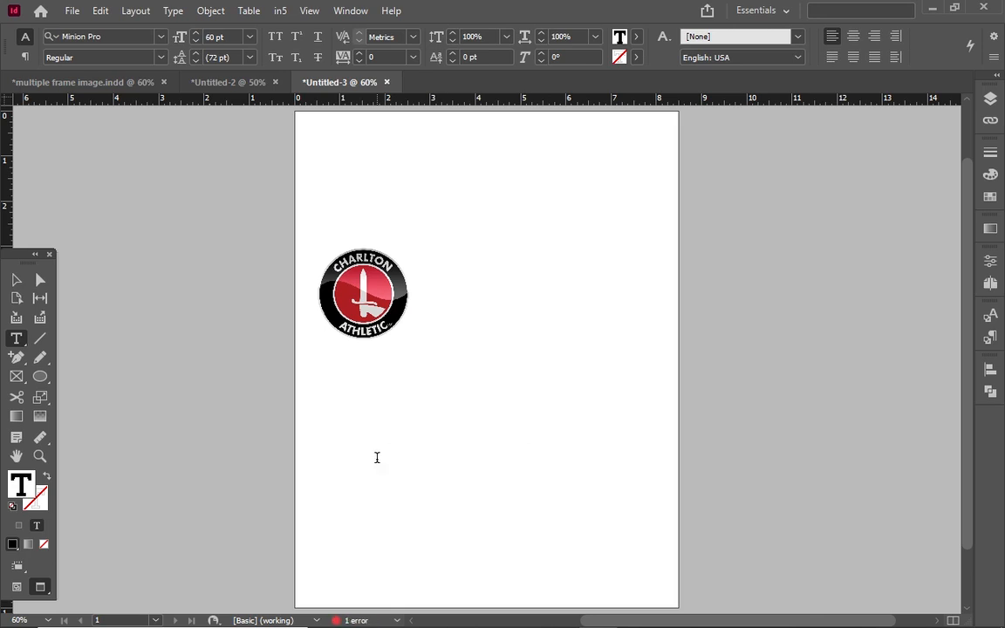
click(17, 279)
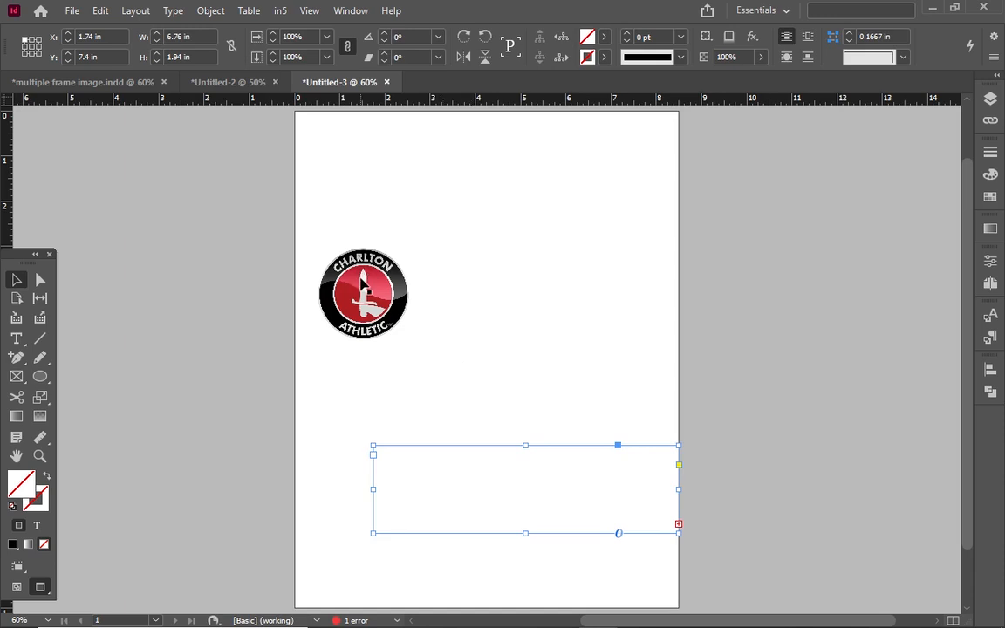
click(364, 283)
key(Delete)
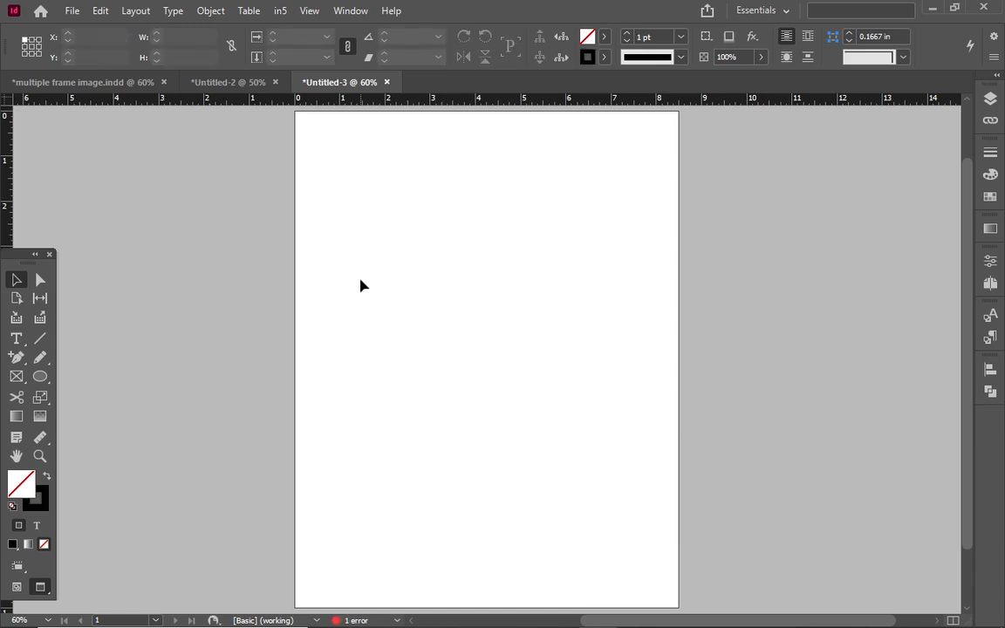
Move the text frame up to the middle of the page and enlarge it to about 9.24 × 4.135 in for the inline logo.
click(484, 506)
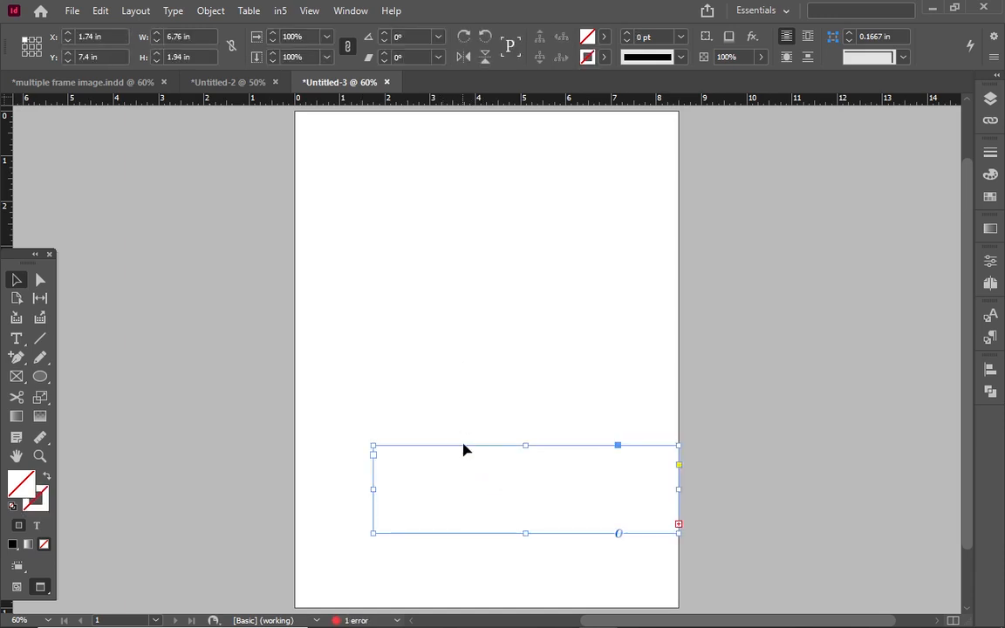
drag(464, 446, 380, 307)
drag(594, 391, 702, 481)
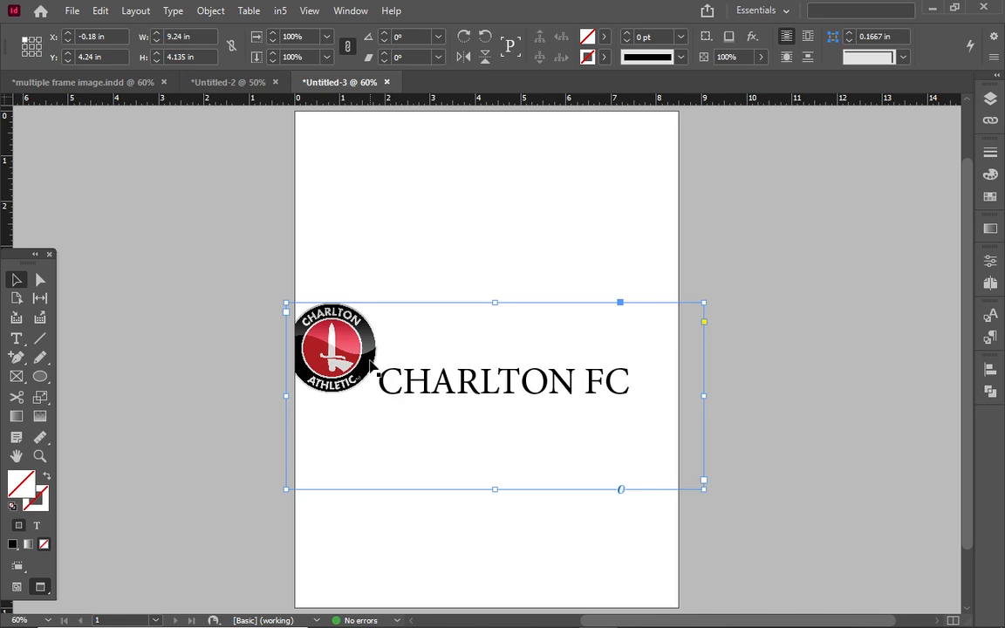
Scale the inline club logo down proportionally to about 1.51 in square within the CHARLTON FC text.
click(369, 363)
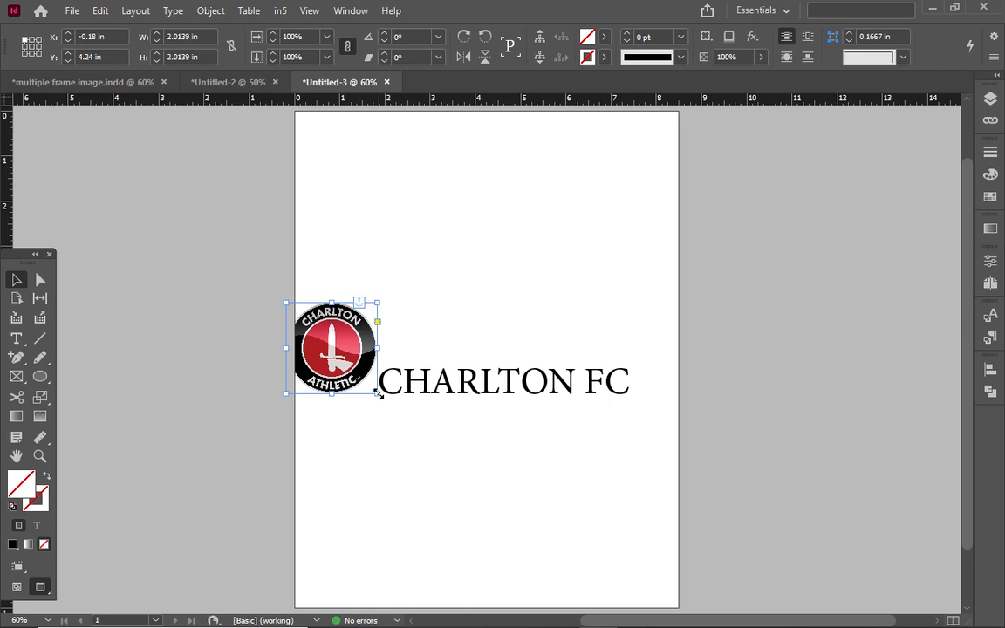
key(ctrl+z)
click(359, 381)
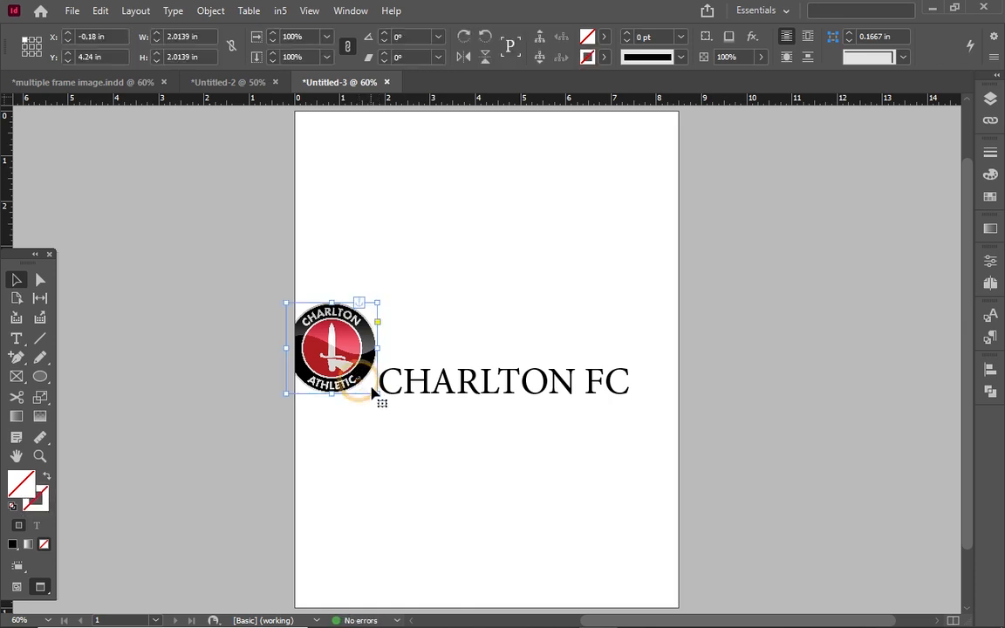
drag(377, 394, 394, 355)
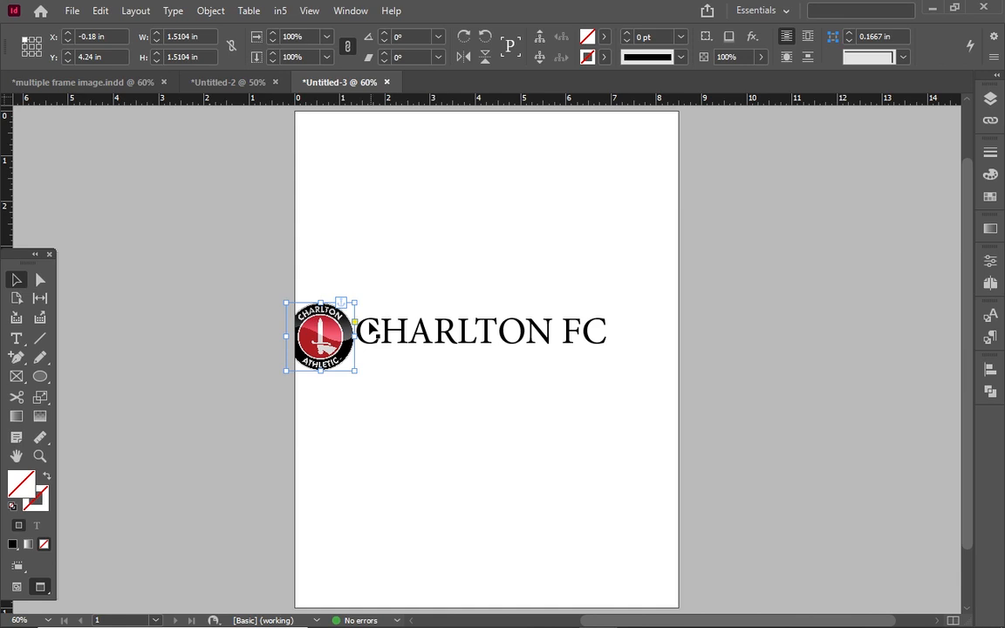
Move the inline logo slightly downward relative to the baseline of the CHARLTON FC text.
click(494, 379)
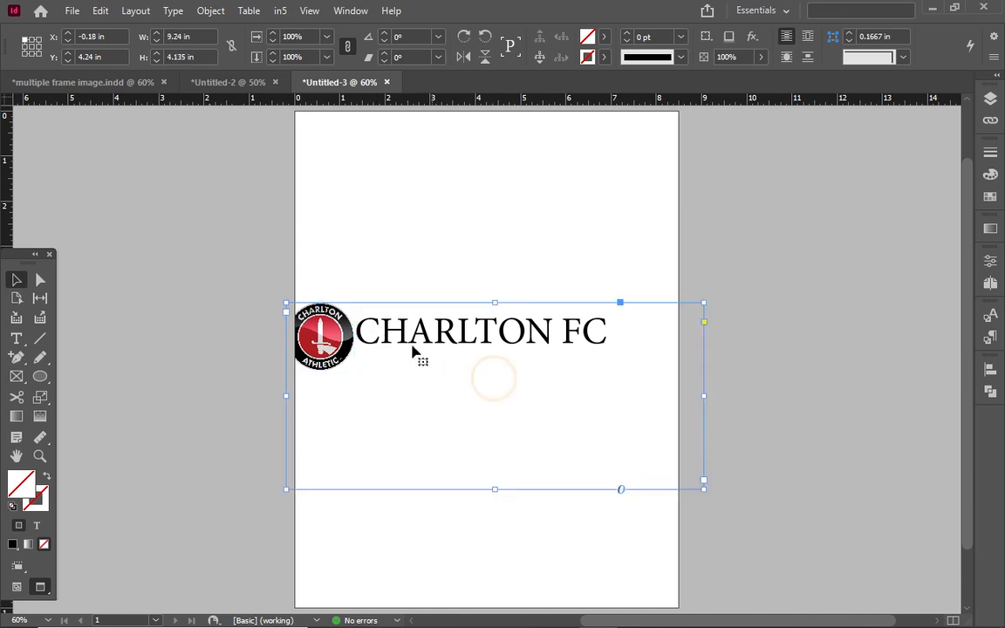
click(334, 336)
drag(393, 345, 397, 347)
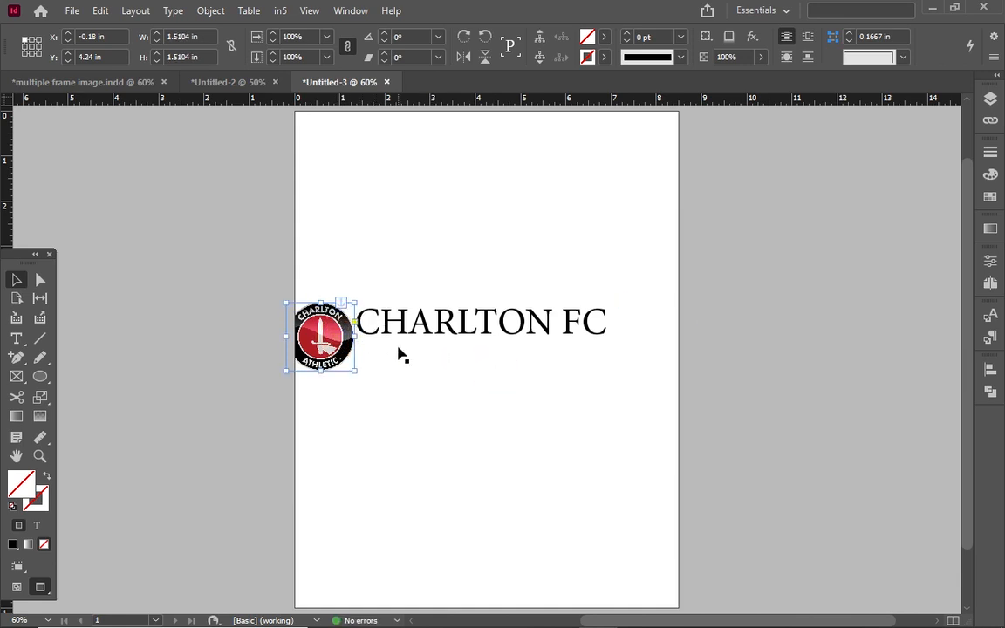
Shorten the text frame to about 2.01 in high and move it to about X 0.5 in, Y 4.72 in.
click(365, 450)
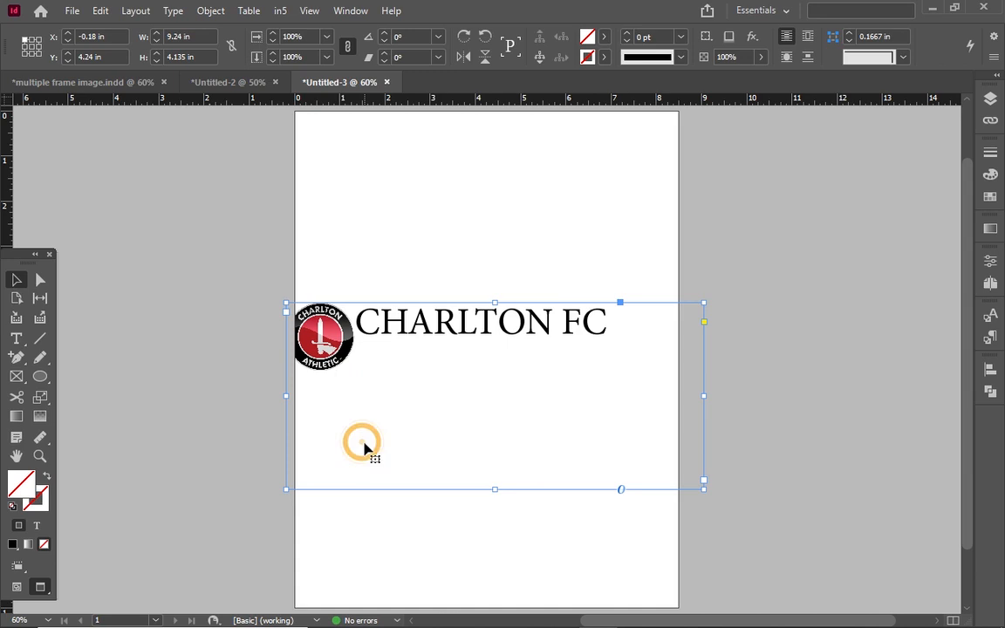
drag(494, 490, 494, 420)
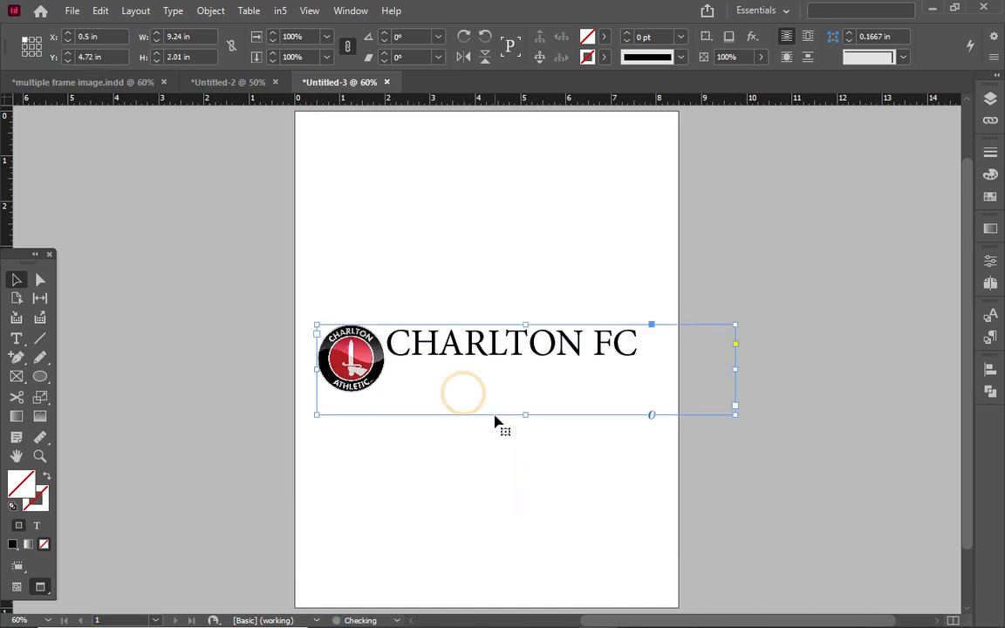
click(384, 349)
click(416, 360)
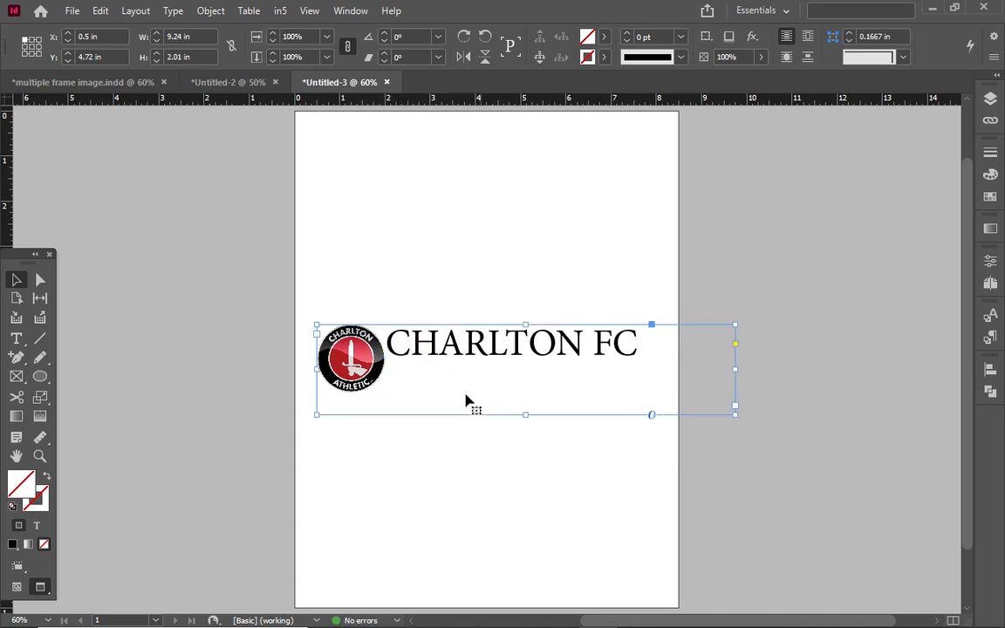
Apply a baseline shift of -18 pt to the CHARLTON FC text, leaving out the logo, and finish editing the text.
double_click(405, 333)
drag(390, 331, 651, 337)
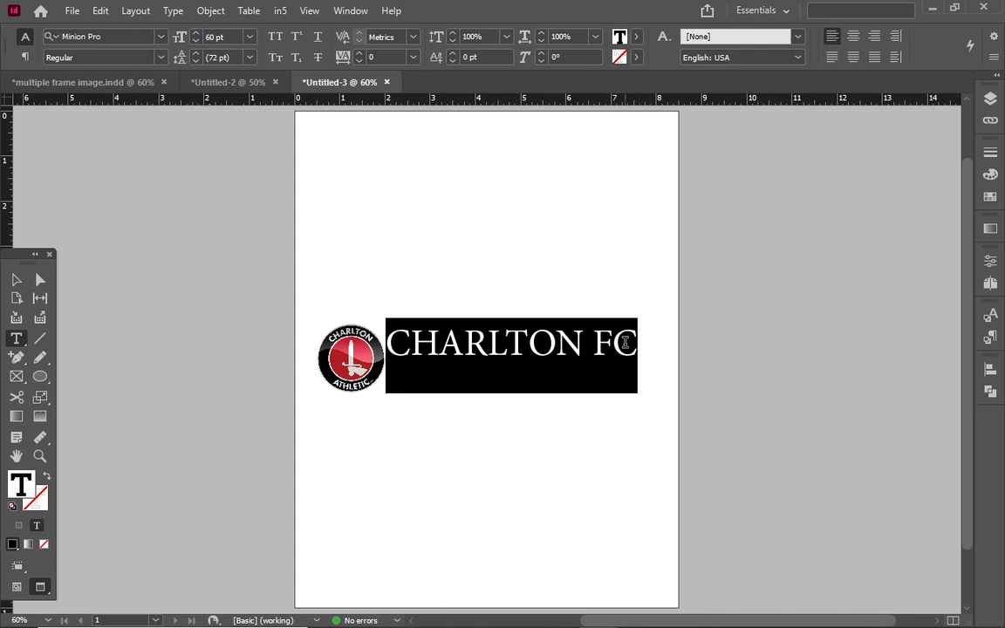
key(alt+shift+Down)
key(alt+shift+Down)
key(alt+shift+Down)
key(alt+shift+Down)
key(alt+shift+Down)
key(alt+shift+Down)
key(alt+shift+Down)
key(alt+shift+Down)
key(alt+shift+Down)
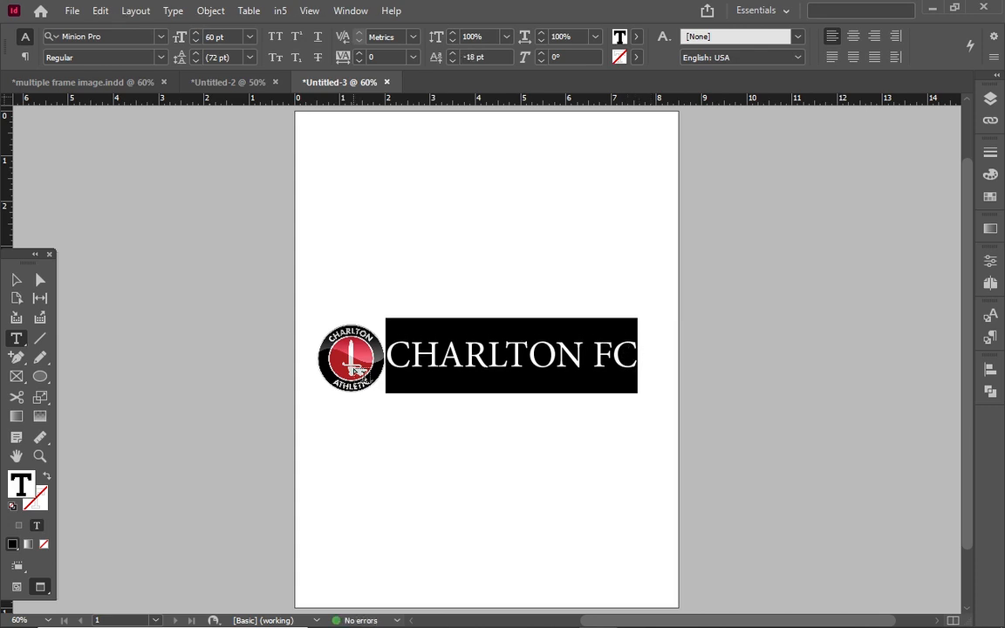
click(17, 283)
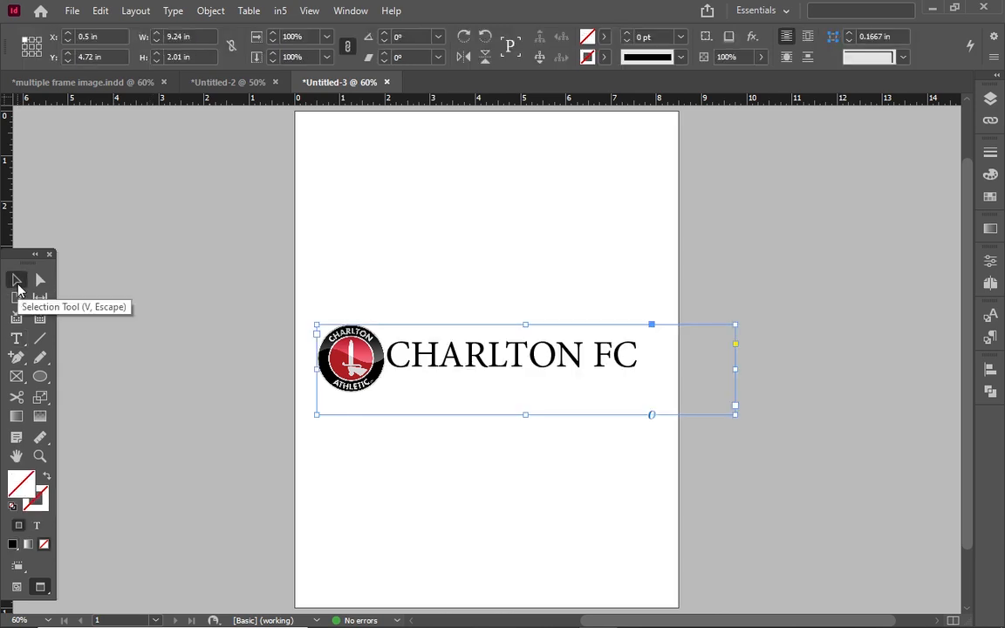